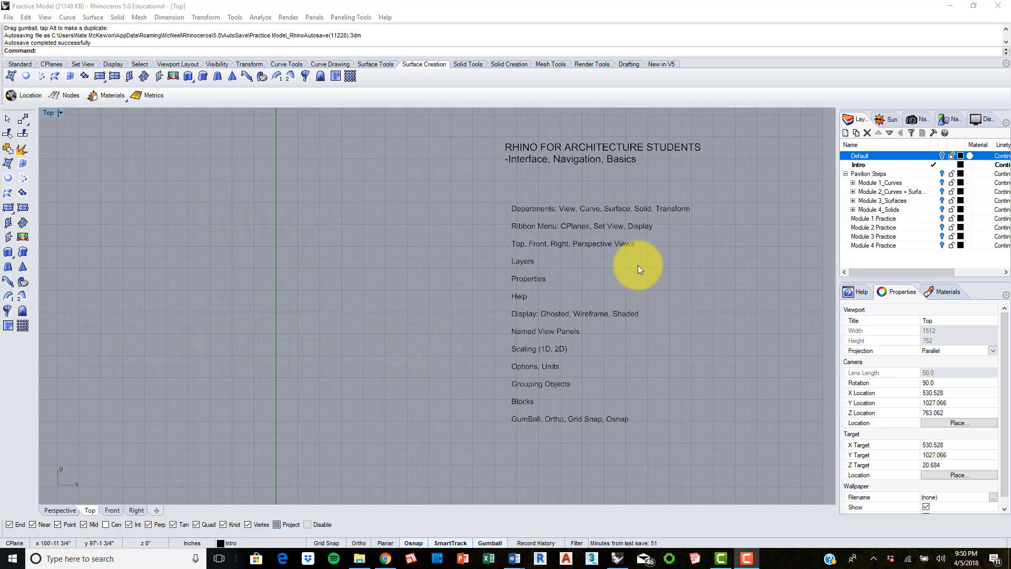
Step: Examine the available curve-drawing commands, including the rectangle and circle construction options
scroll(634, 267, up, 2)
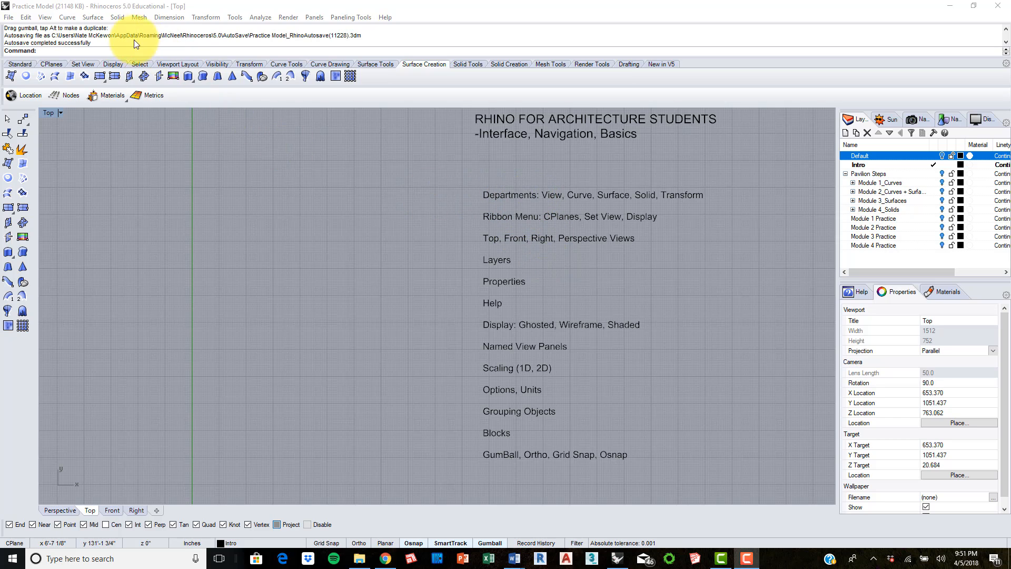
click(218, 4)
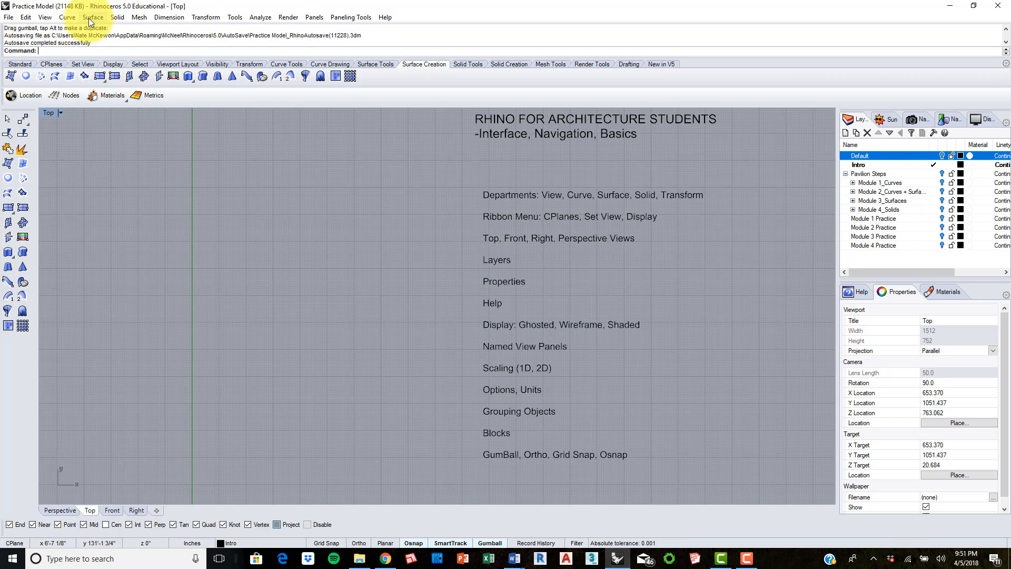
click(67, 19)
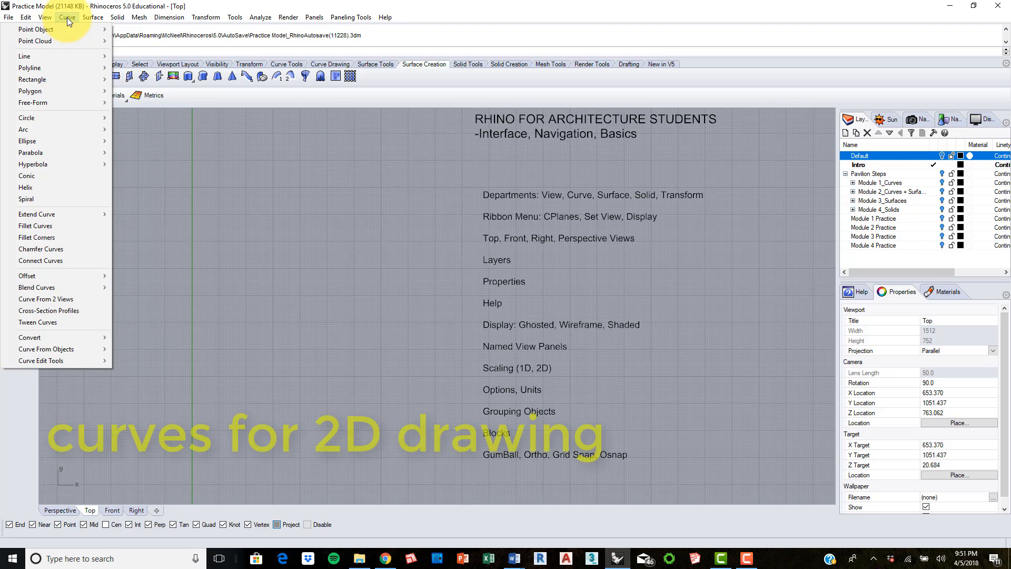
mouse_move(68, 55)
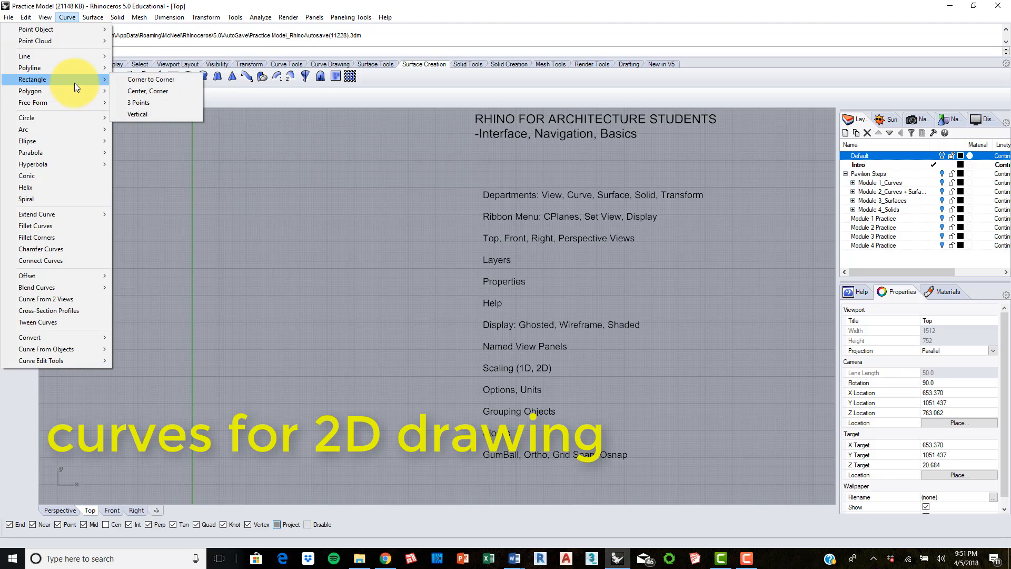
mouse_move(77, 119)
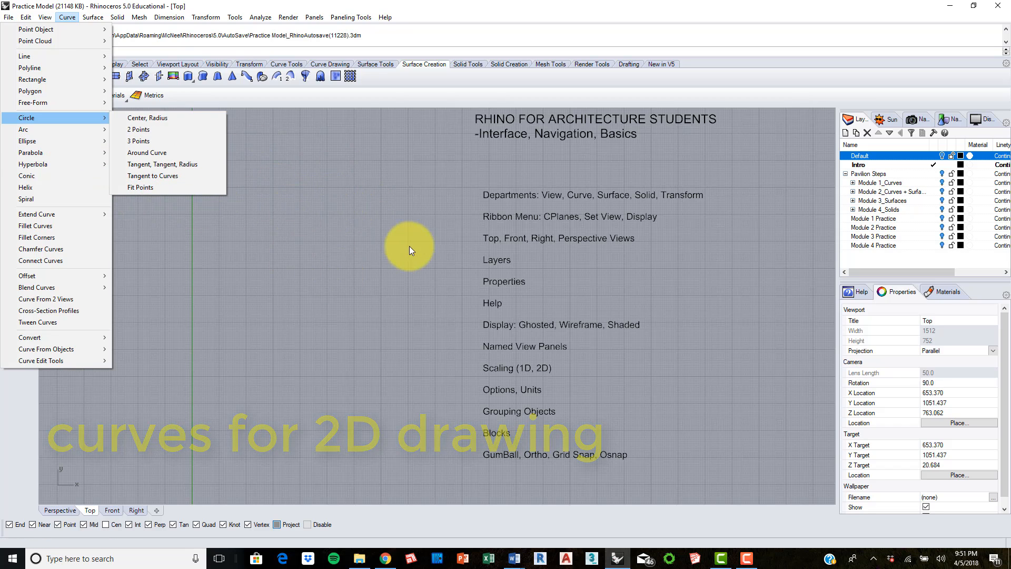
click(344, 235)
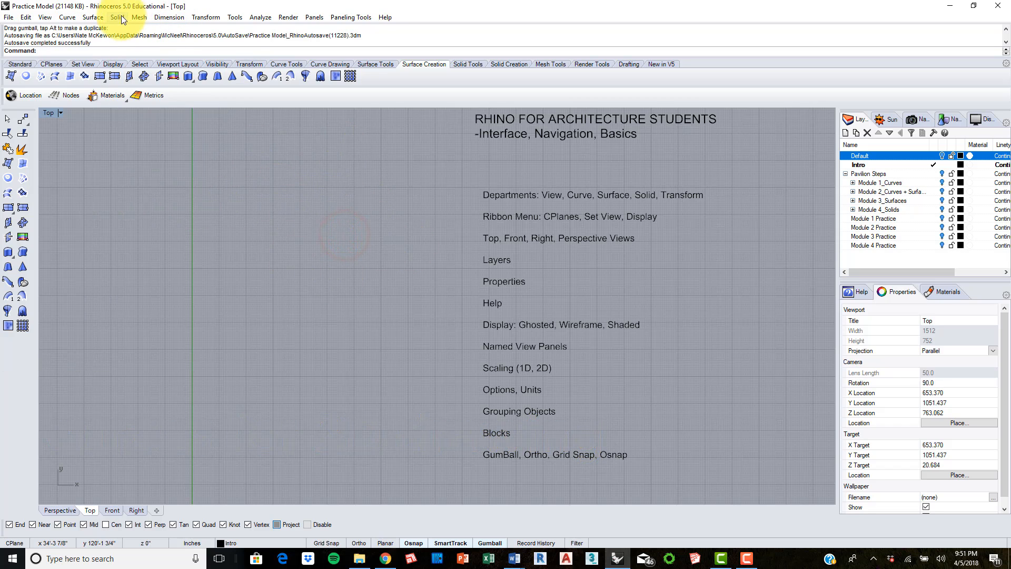
Step: Examine the available surface commands and solid commands, including the paraboloid and pipe entries
click(92, 17)
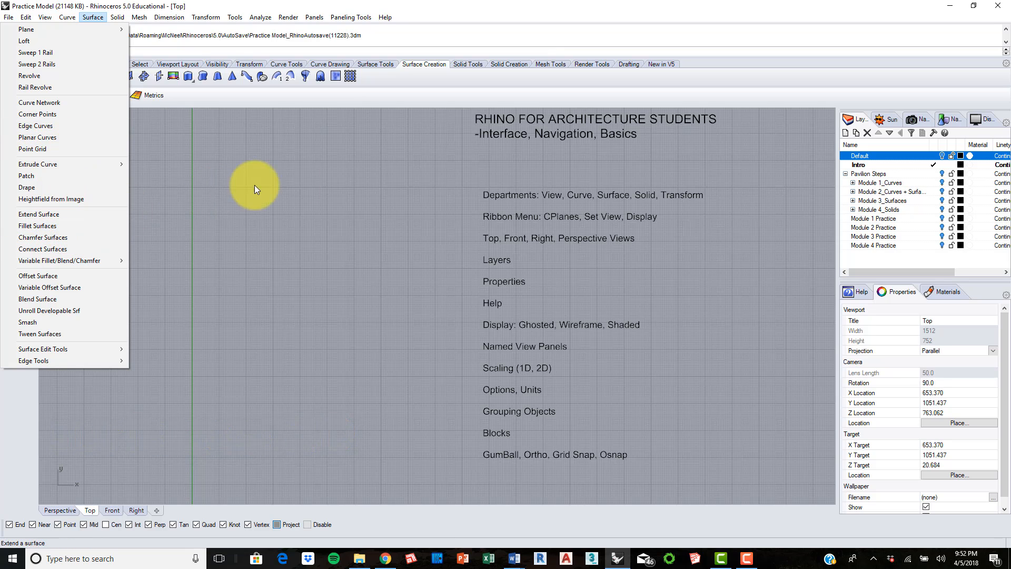
click(366, 173)
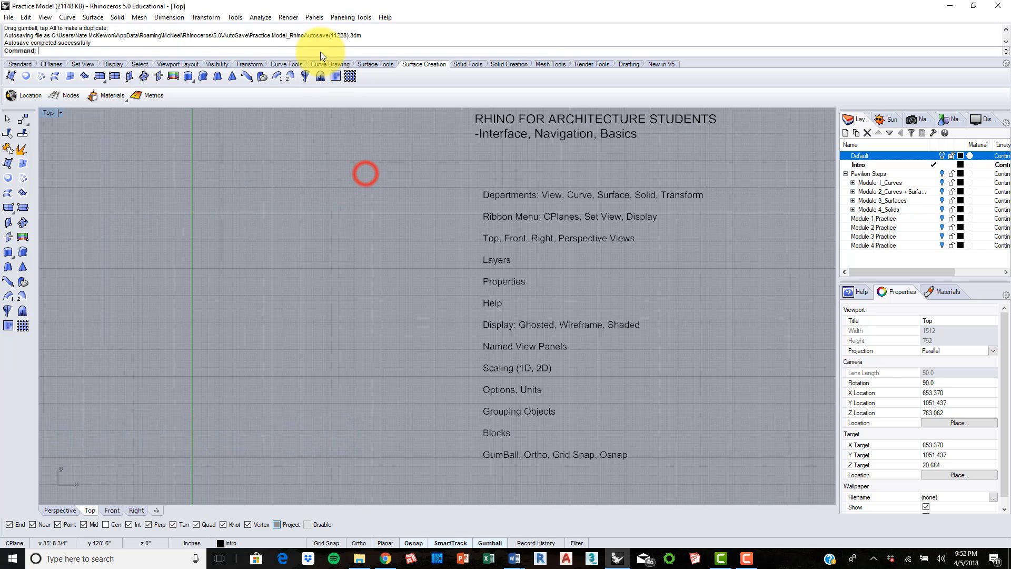
click(121, 20)
mouse_move(89, 24)
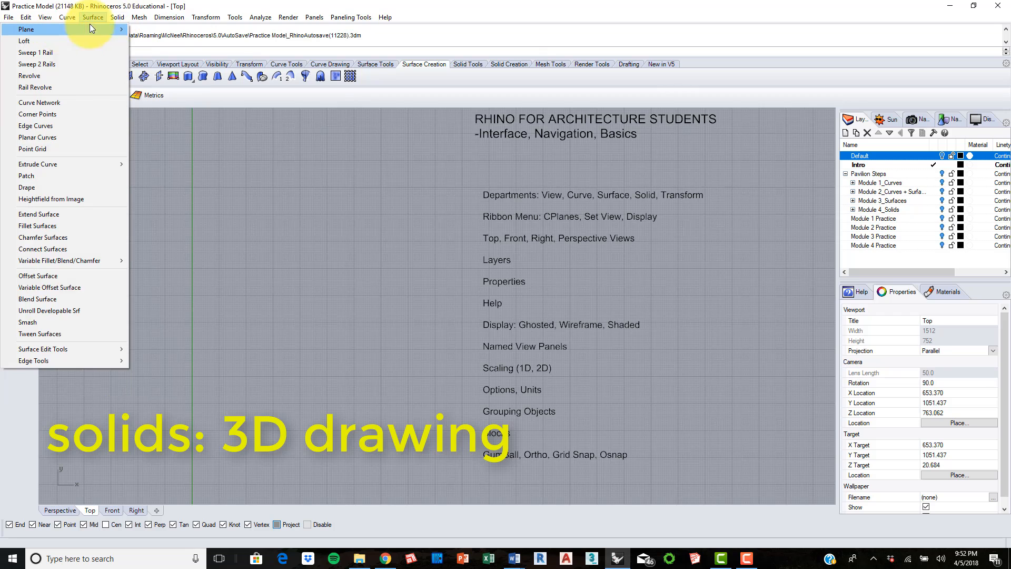
mouse_move(121, 21)
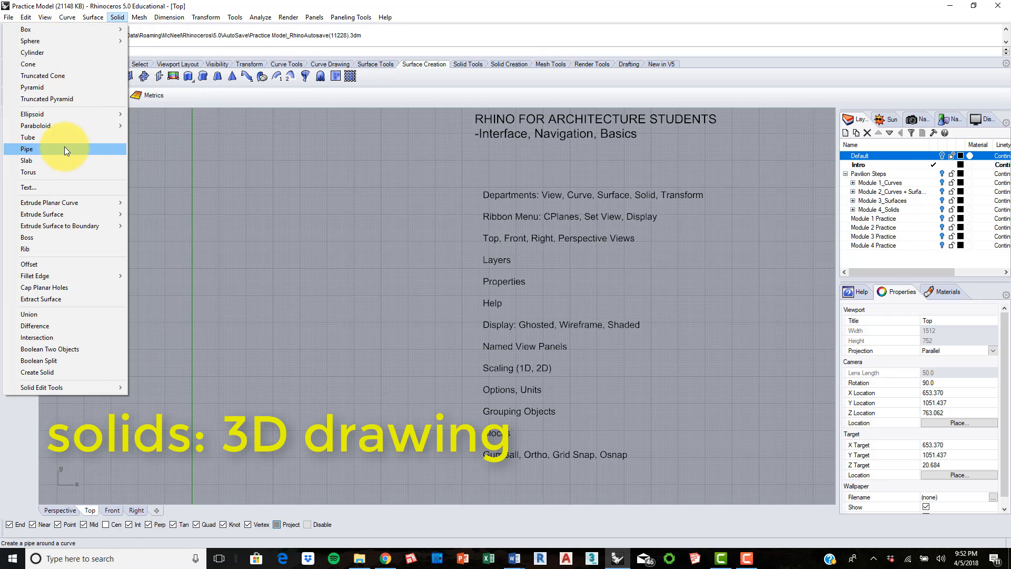
mouse_move(58, 114)
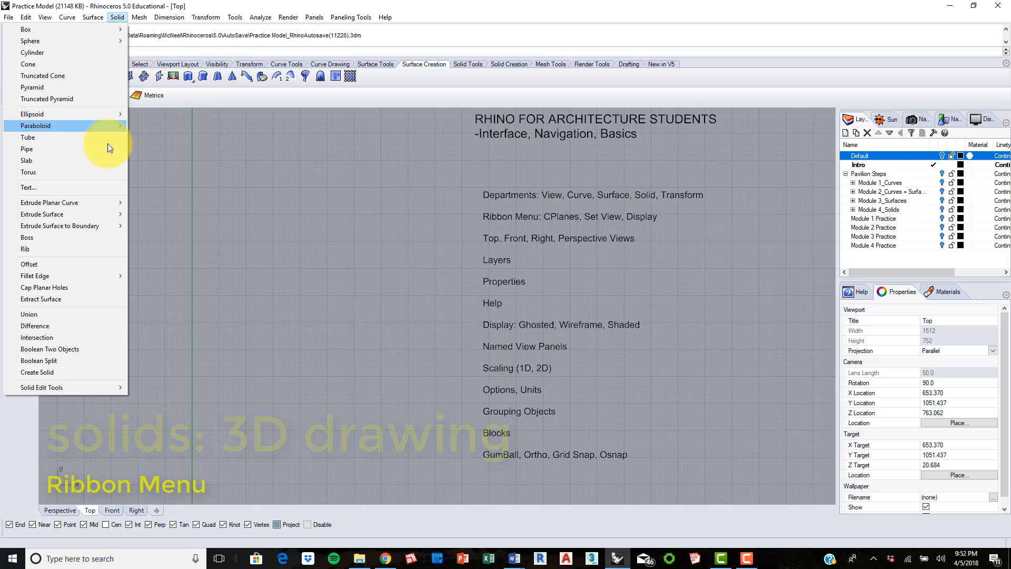
click(291, 208)
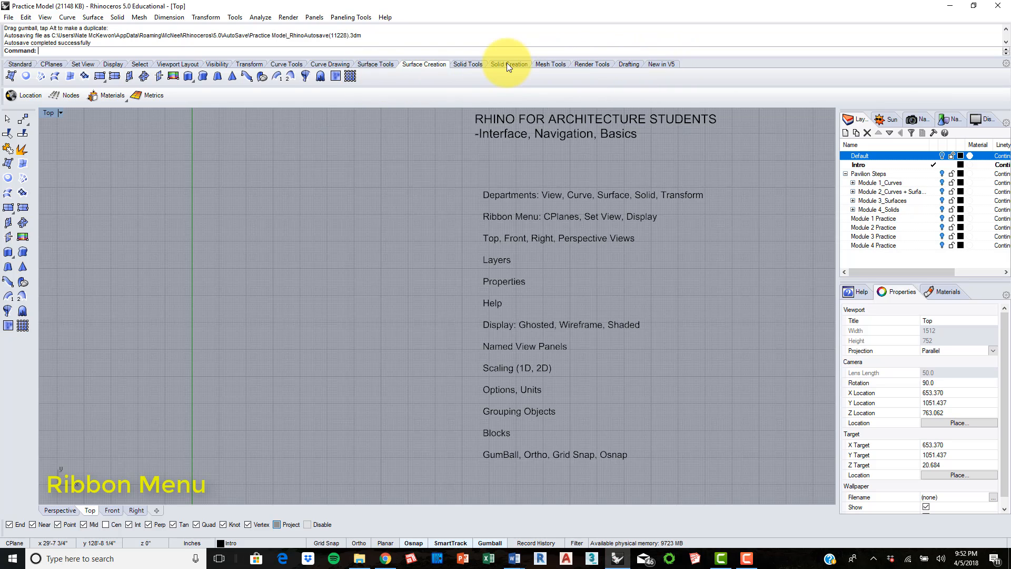
Step: Look through the tool sets from Standard to Surface Tools, including Set View, Viewport Layout, Transform and Curve Drawing
click(19, 67)
click(83, 64)
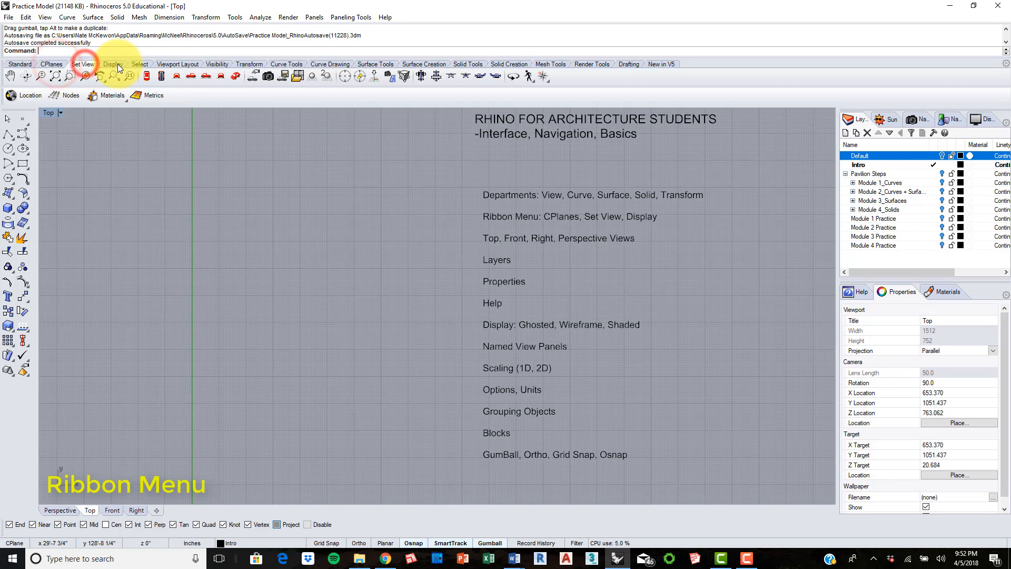
click(118, 64)
click(148, 62)
click(186, 60)
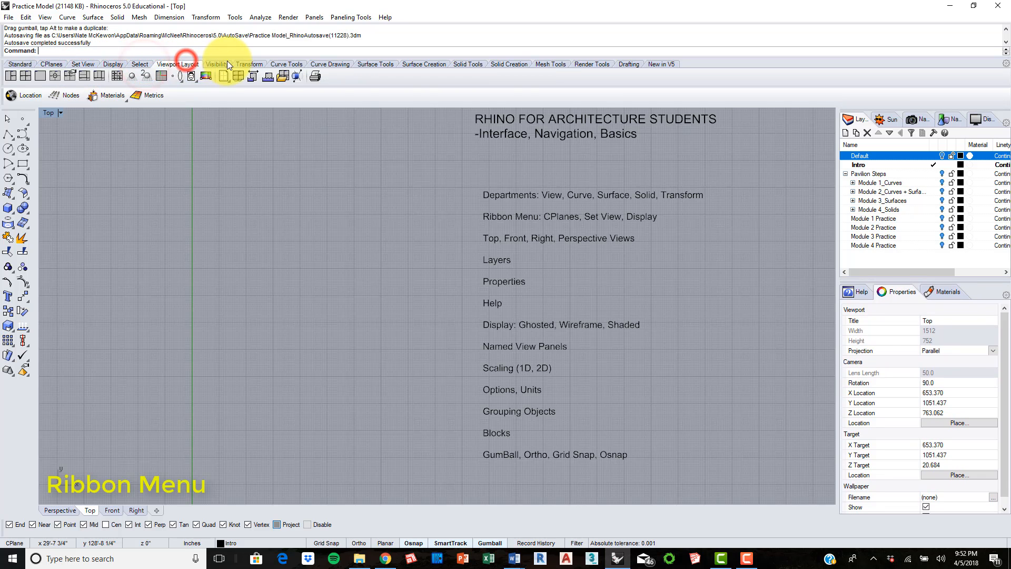
click(227, 62)
click(258, 63)
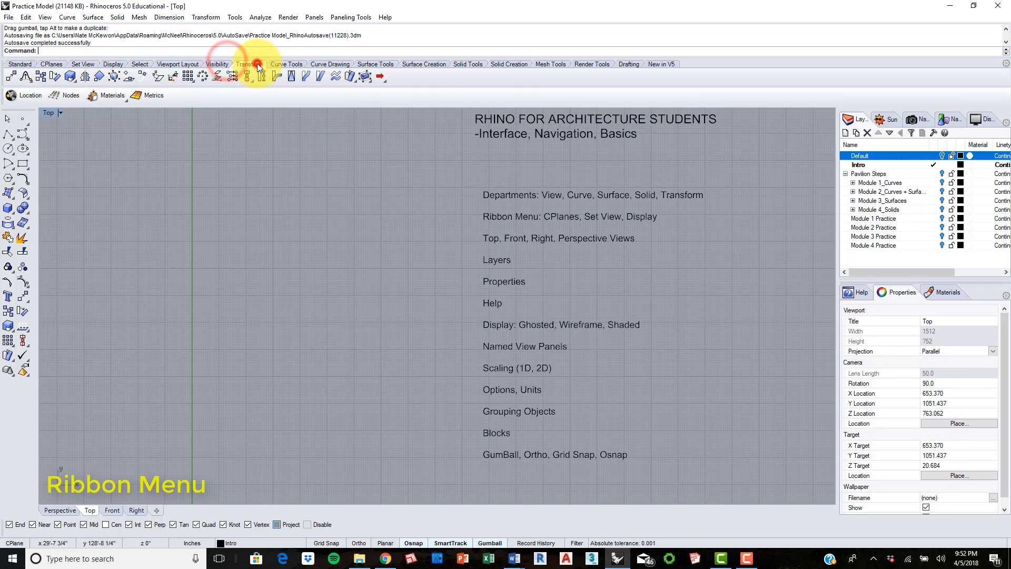
click(291, 64)
click(332, 64)
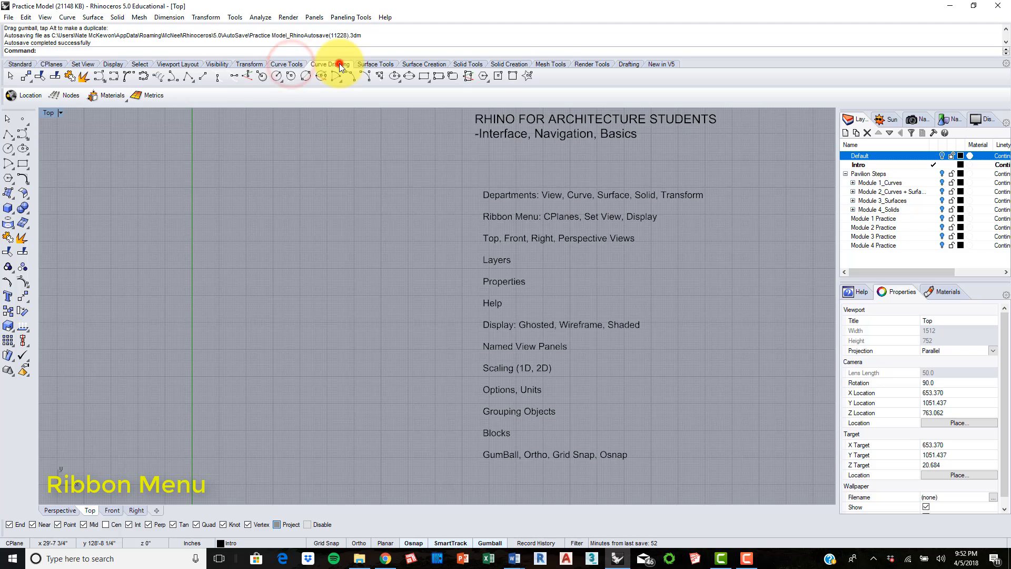
click(373, 65)
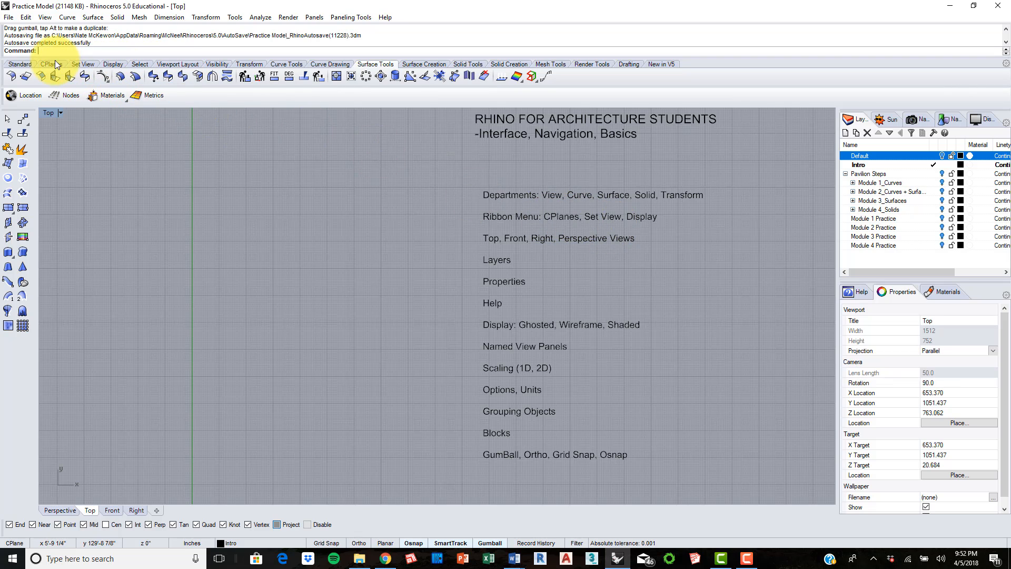
Step: Bring up the standard tools and open the print setup, closing it without printing
click(20, 65)
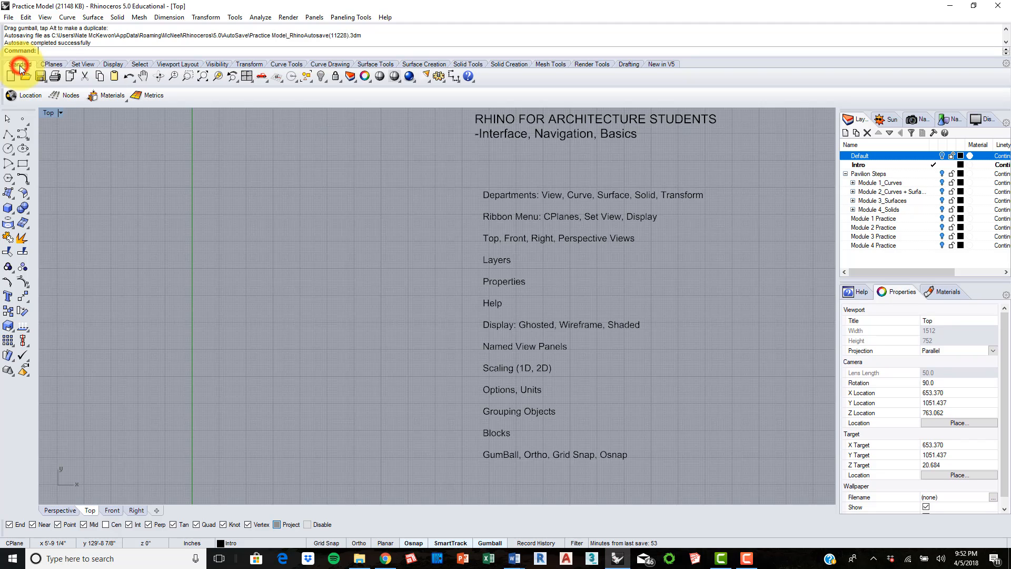
click(55, 76)
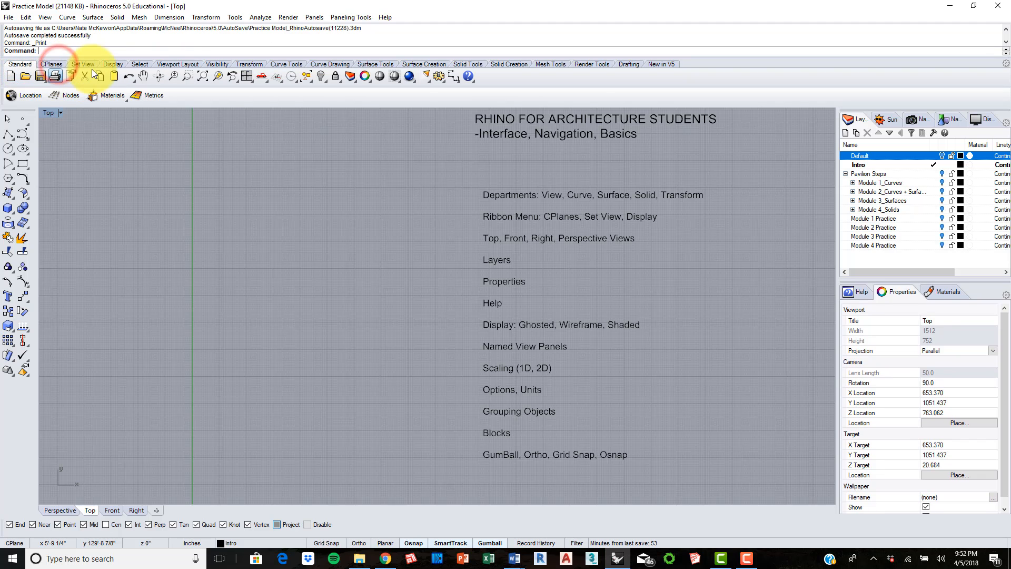
click(650, 395)
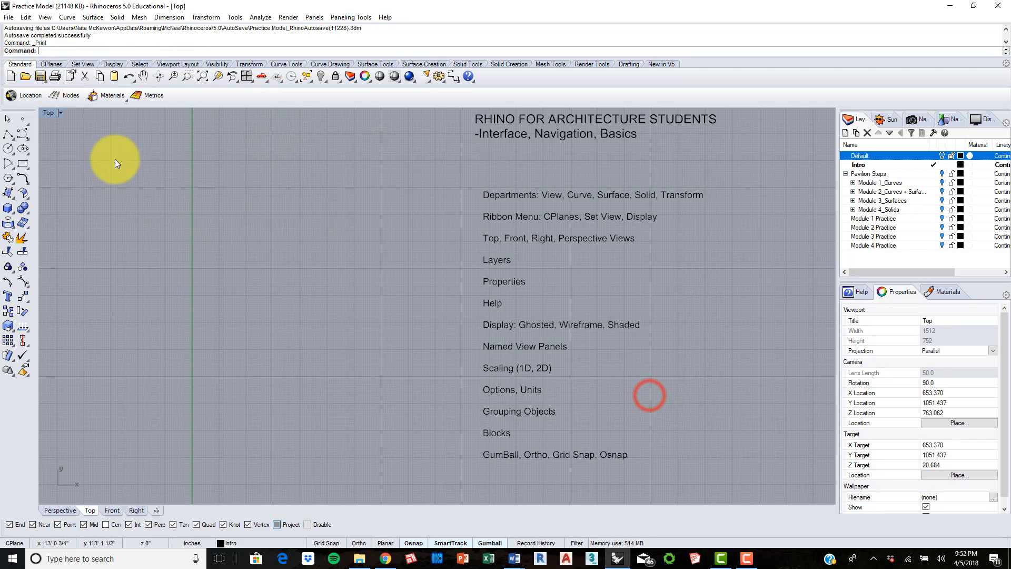
Step: Bring up the construction plane tools and examine the drawing grid around its axes and the topic list
click(51, 64)
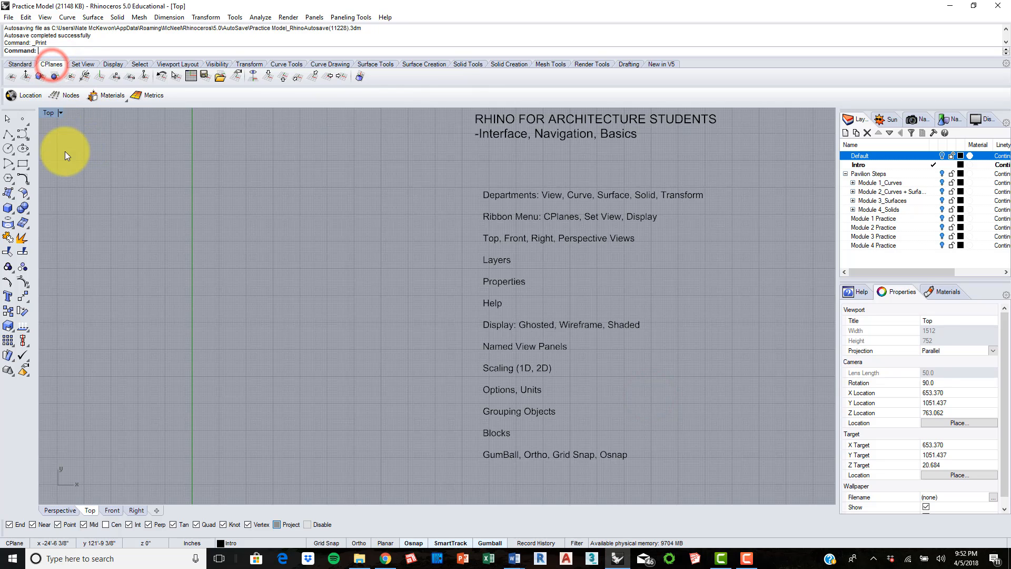
scroll(283, 203, down, 5)
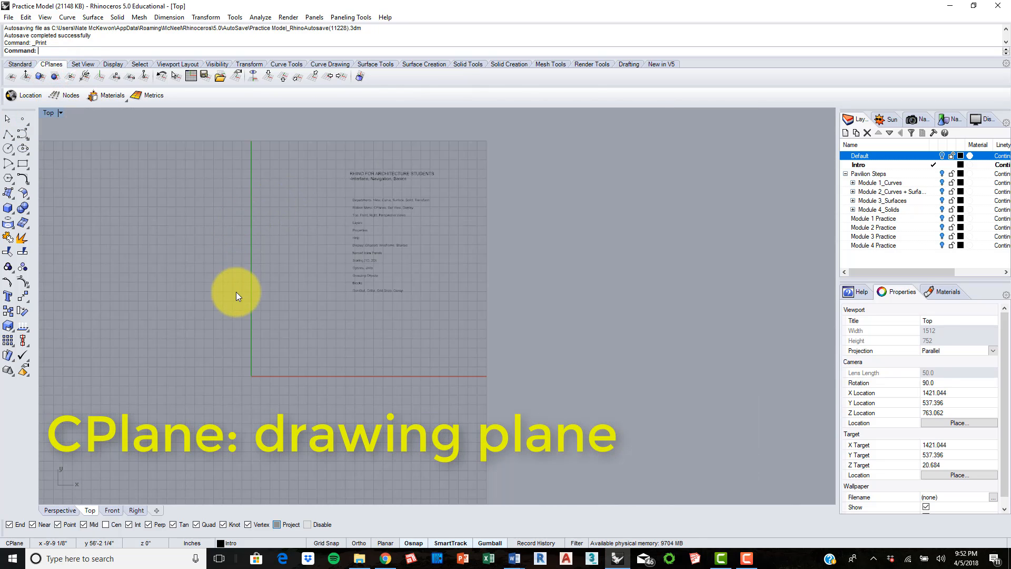
right_drag(231, 290, 368, 214)
scroll(368, 215, down, 6)
scroll(372, 158, up, 6)
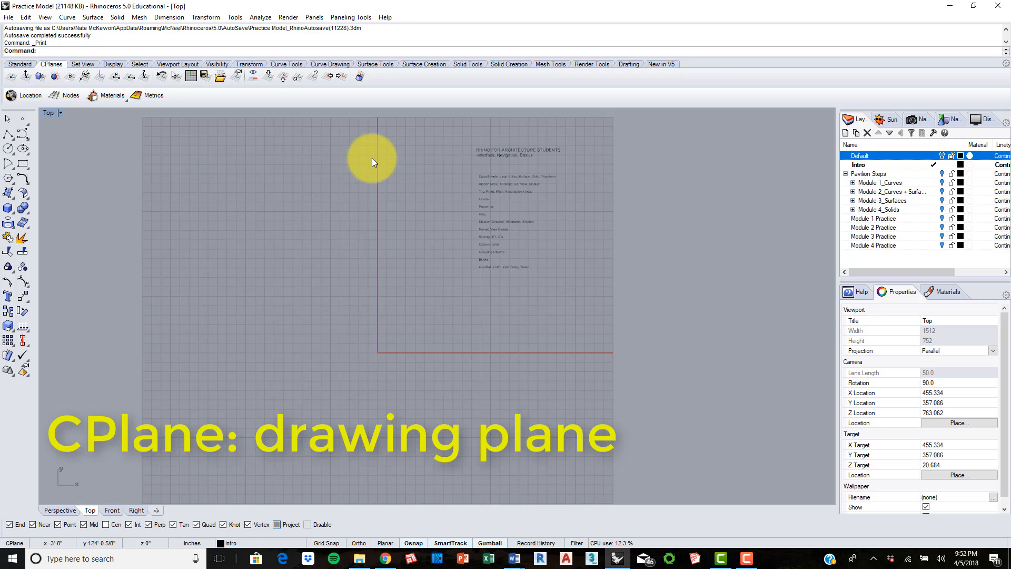
scroll(372, 158, up, 2)
right_drag(440, 176, 380, 204)
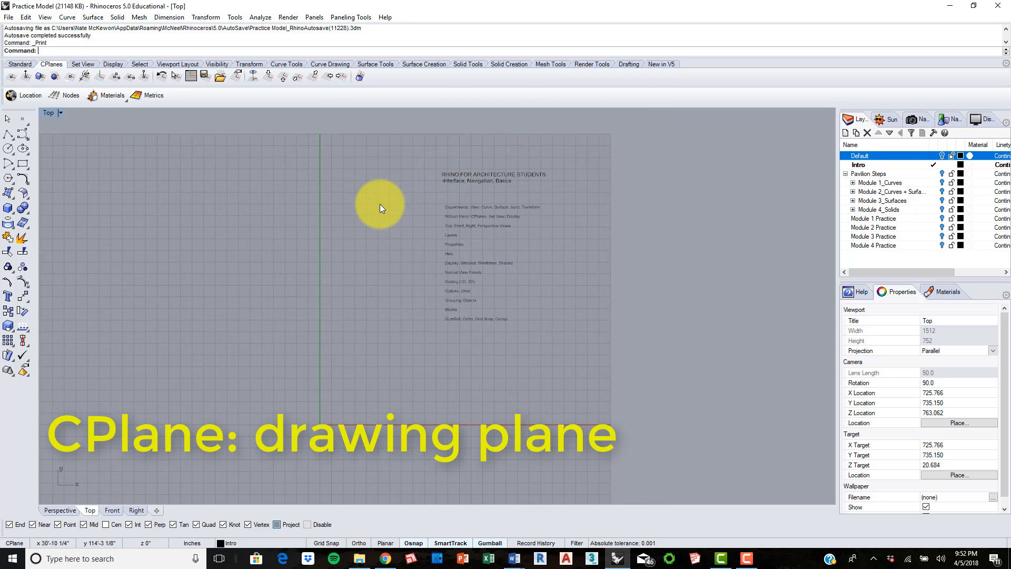
scroll(417, 179, up, 3)
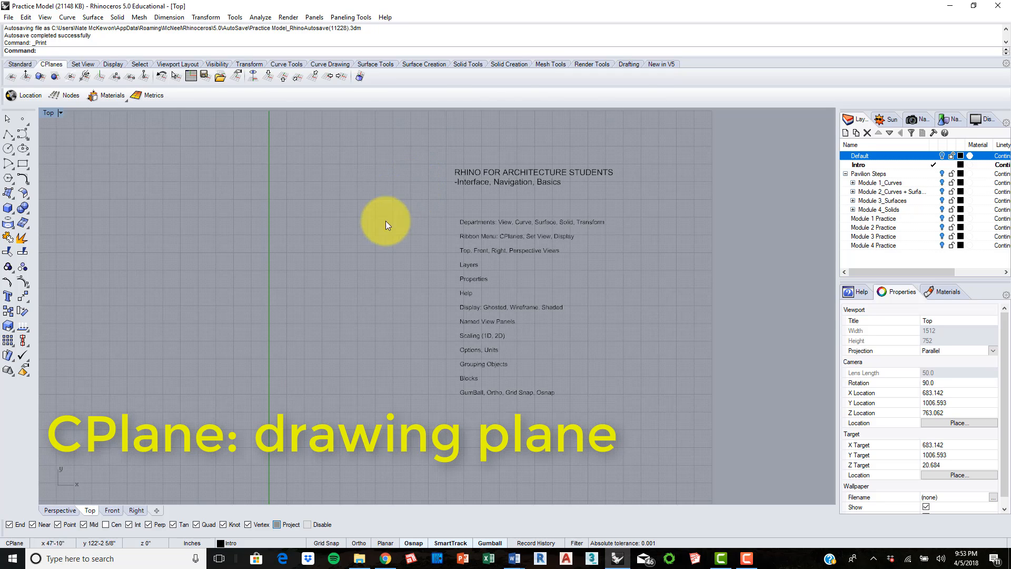
scroll(380, 231, up, 2)
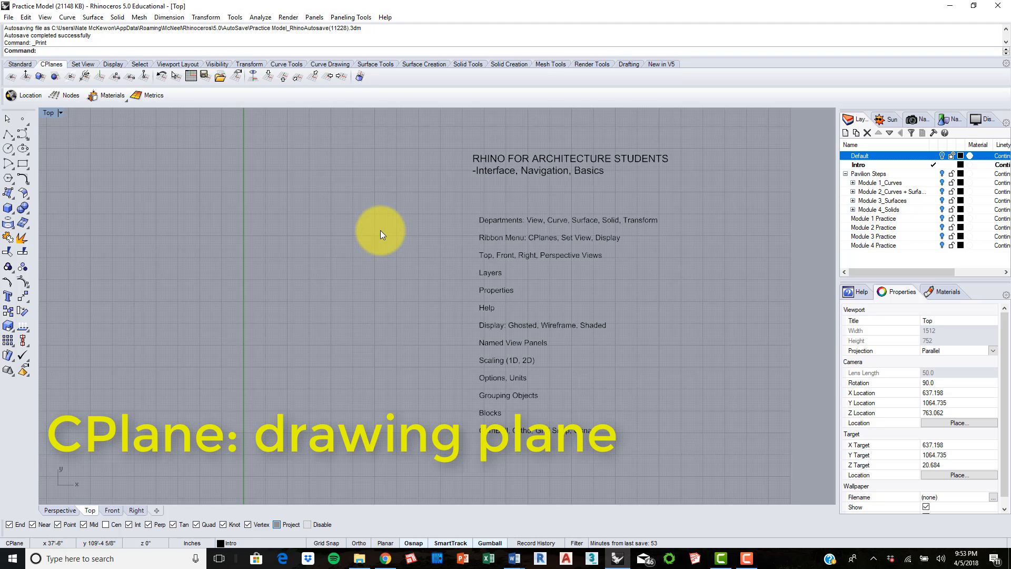
mouse_move(381, 230)
right_down()
mouse_move(379, 221)
mouse_move(365, 229)
right_up()
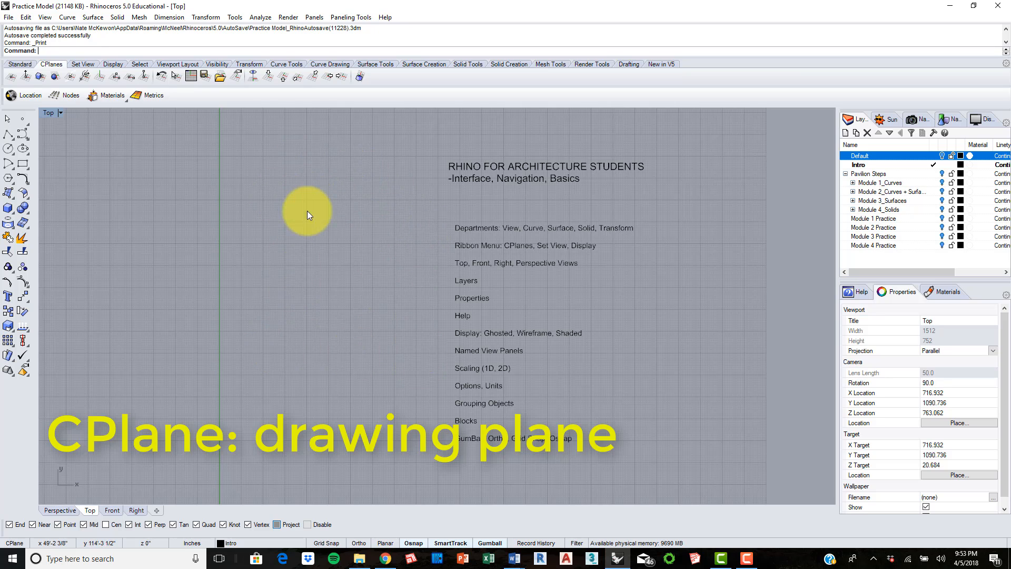
Step: Set the viewport to the world Top view, then to the Bottom view, and examine the topic list from below
click(82, 63)
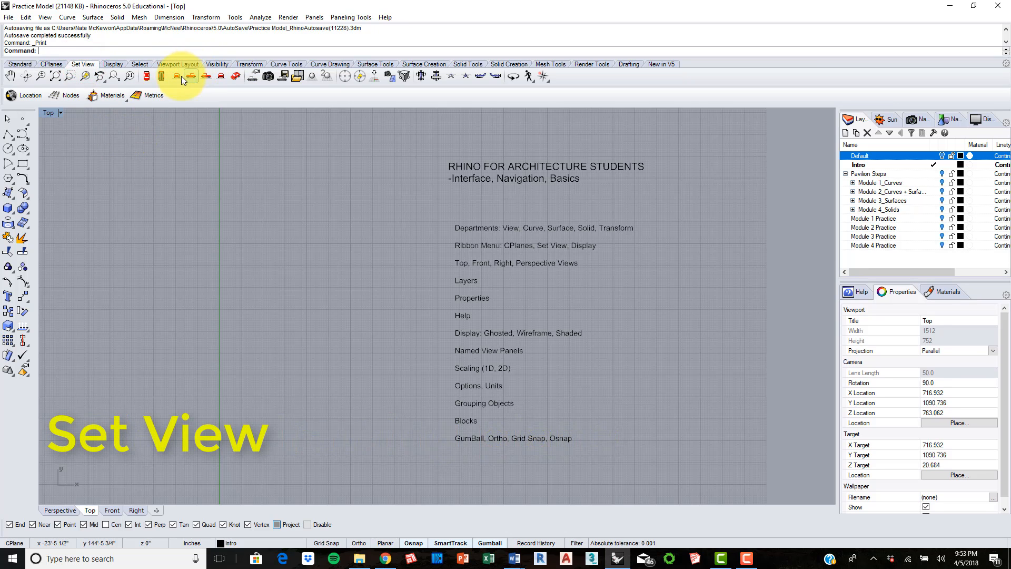
click(146, 77)
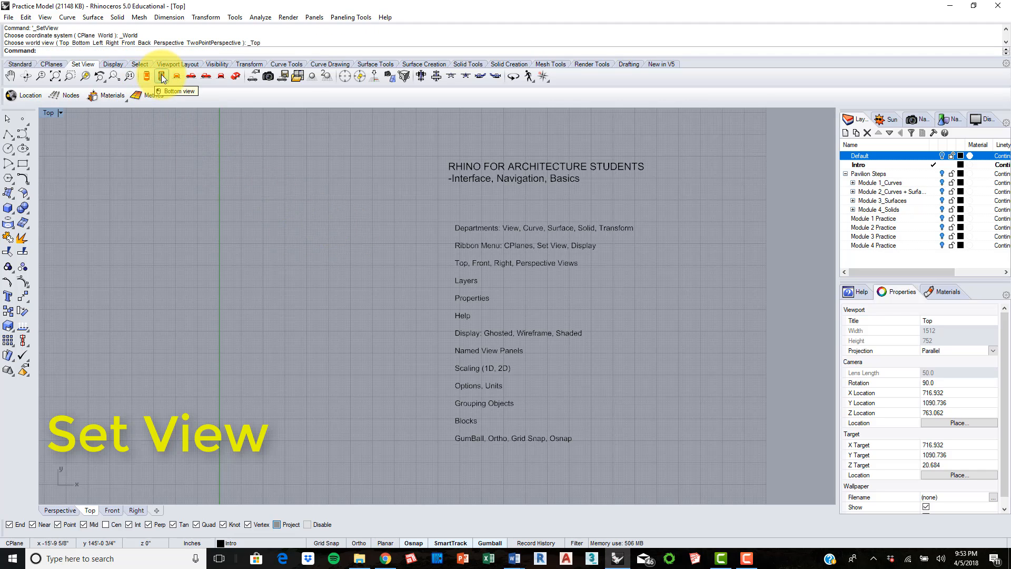
click(161, 75)
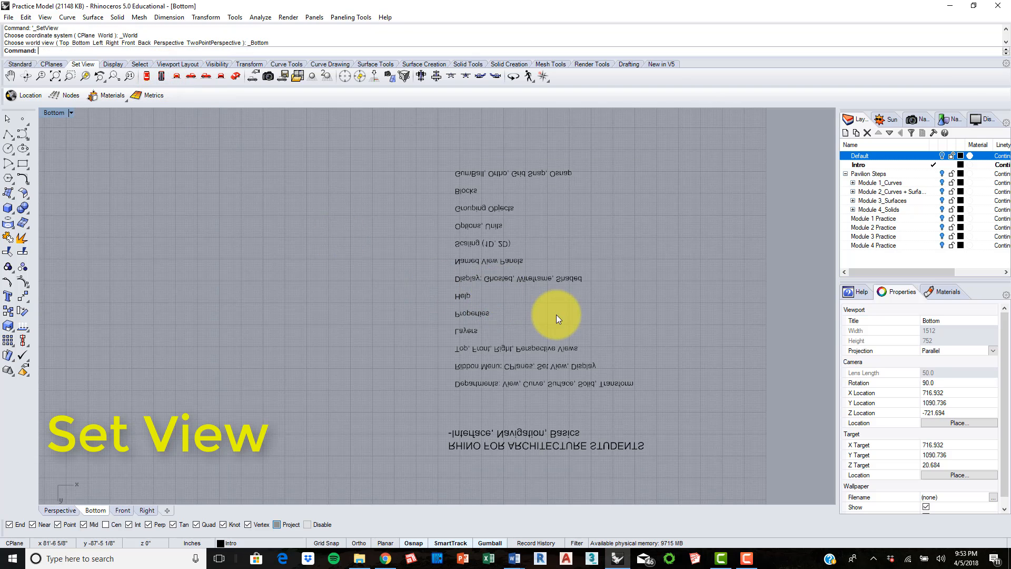
right_drag(576, 320, 523, 279)
scroll(545, 229, up, 2)
right_drag(582, 238, 549, 251)
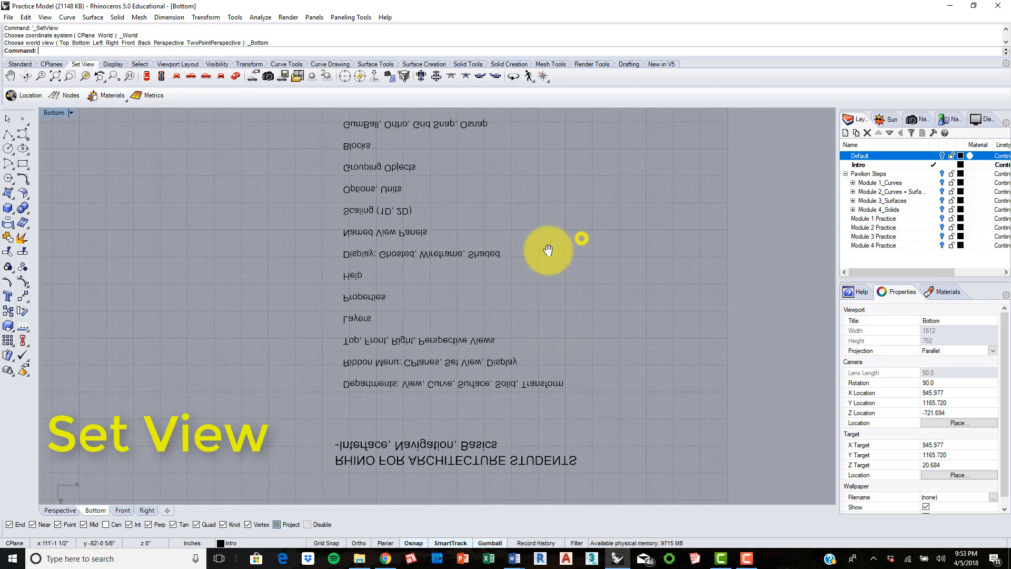
scroll(464, 223, down, 1)
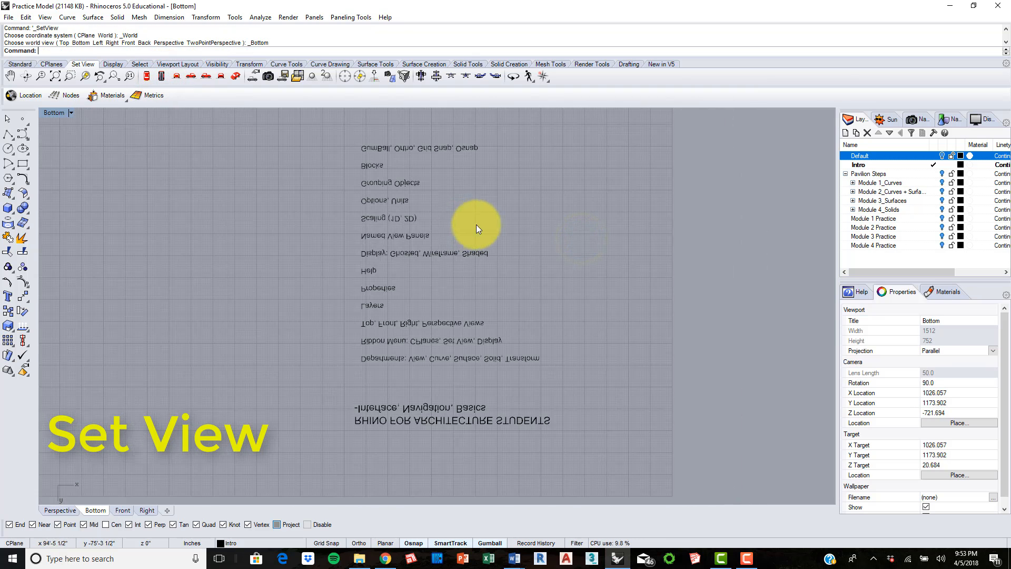
Step: Return the viewport to the Top view, then switch it to the Front view and on to the Left view
click(150, 75)
scroll(320, 232, down, 1)
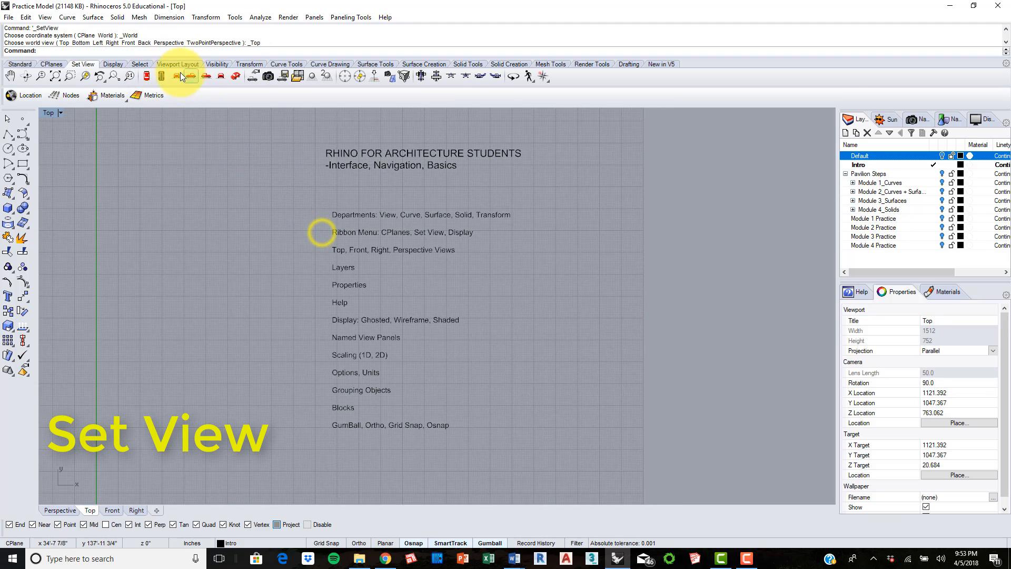
click(177, 76)
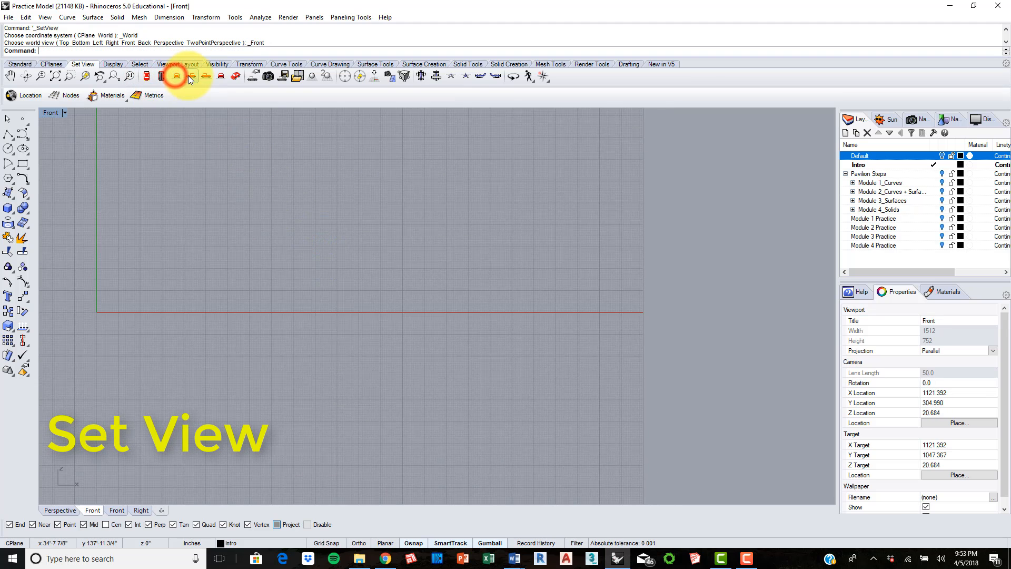
click(205, 77)
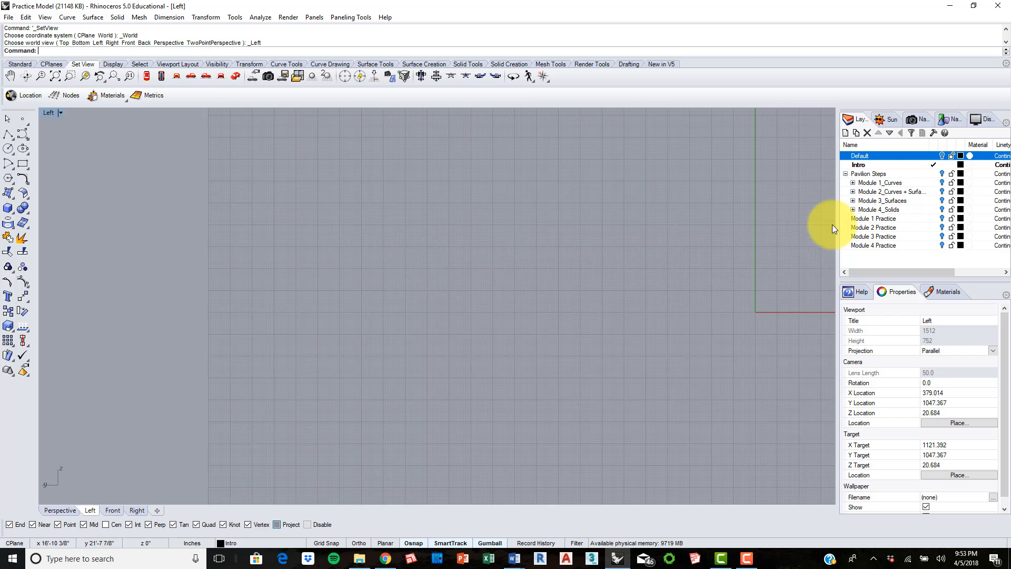
Step: Turn on the Pavilion Steps layer and its Module 1_Curves sublayer, and examine the curves in the Left view
click(943, 174)
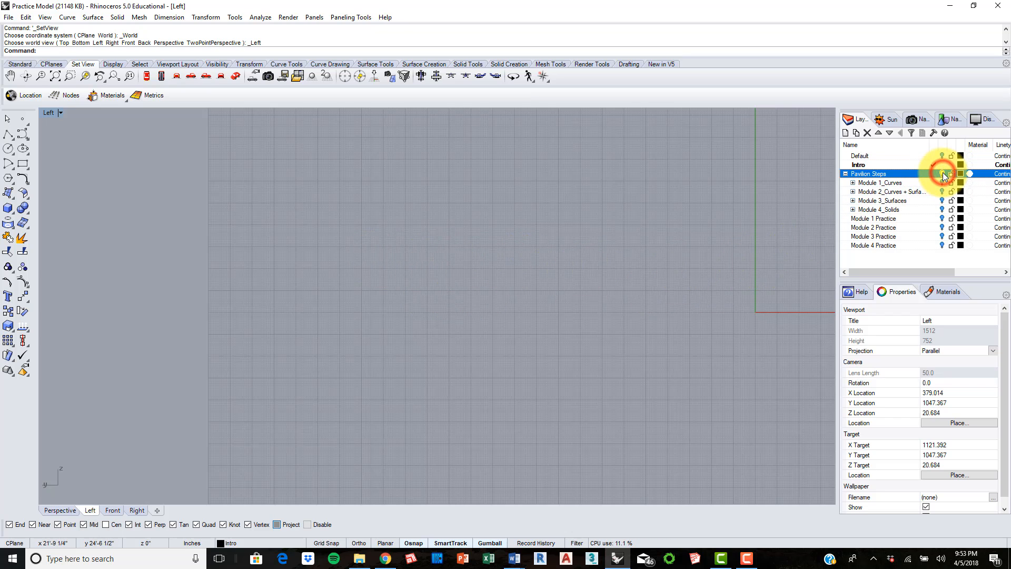
right_drag(623, 273, 150, 244)
scroll(362, 230, down, 4)
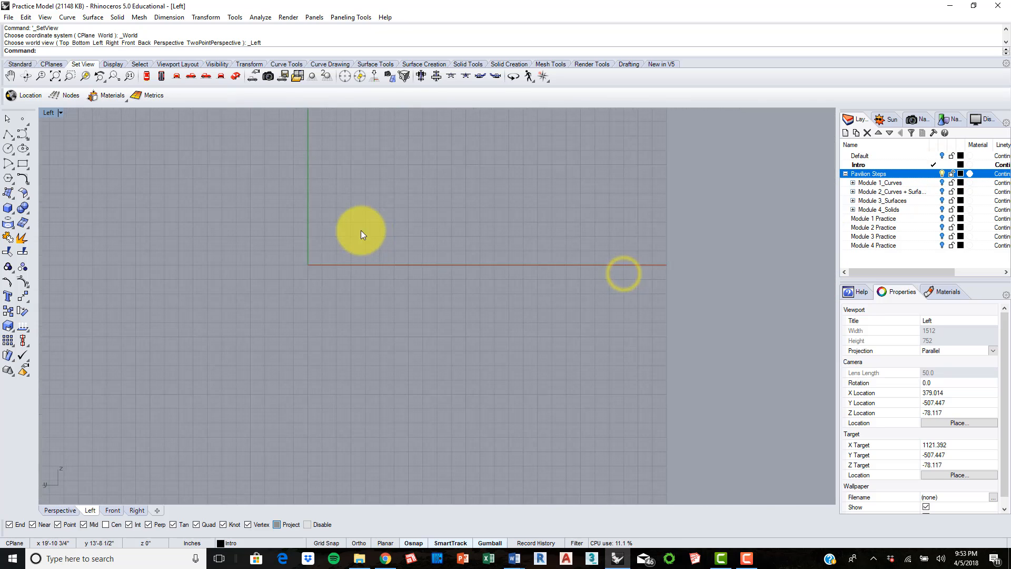
scroll(384, 222, down, 16)
right_drag(336, 211, 352, 232)
click(205, 78)
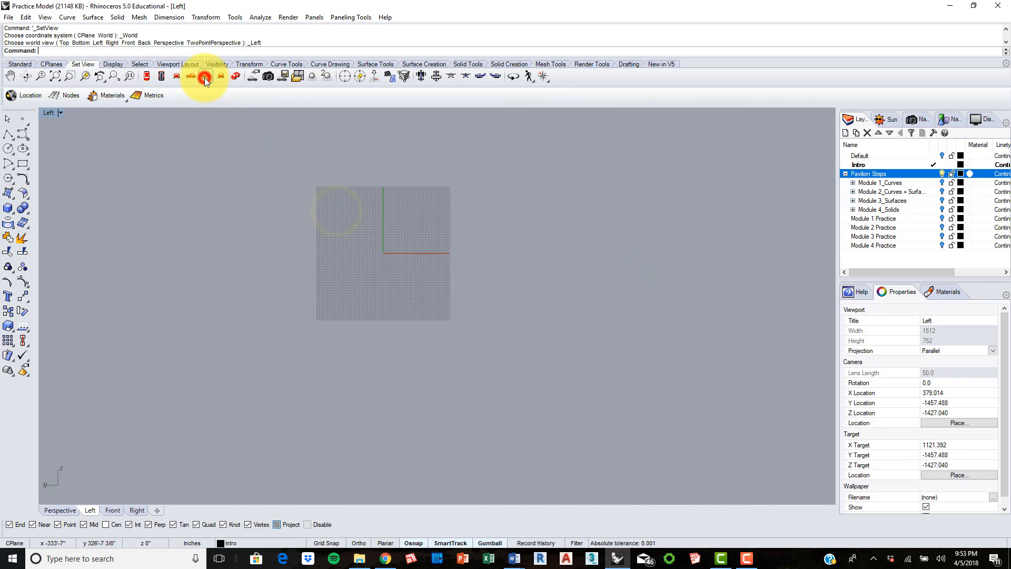
click(942, 182)
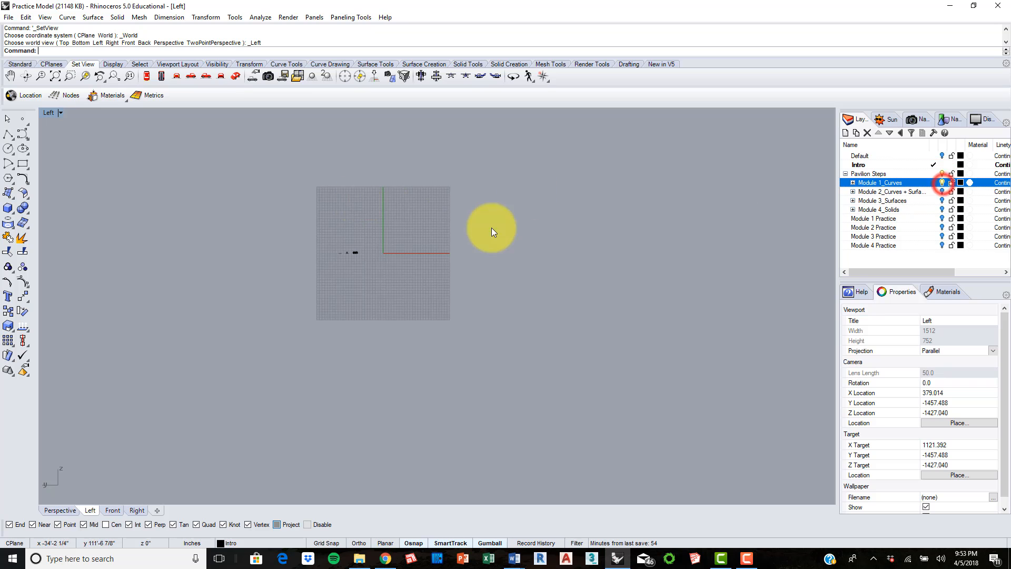
scroll(343, 245, up, 10)
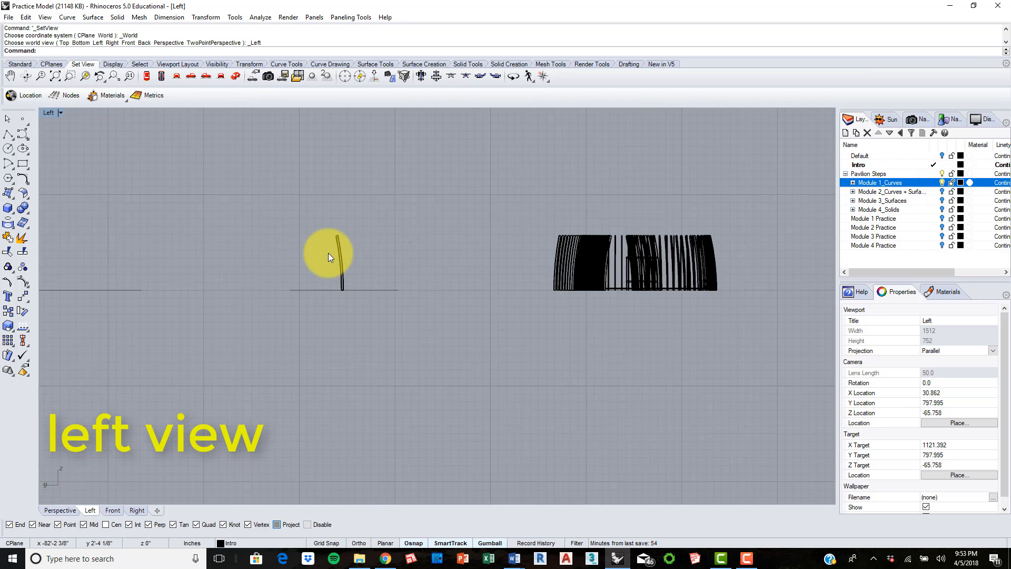
right_drag(416, 248, 490, 245)
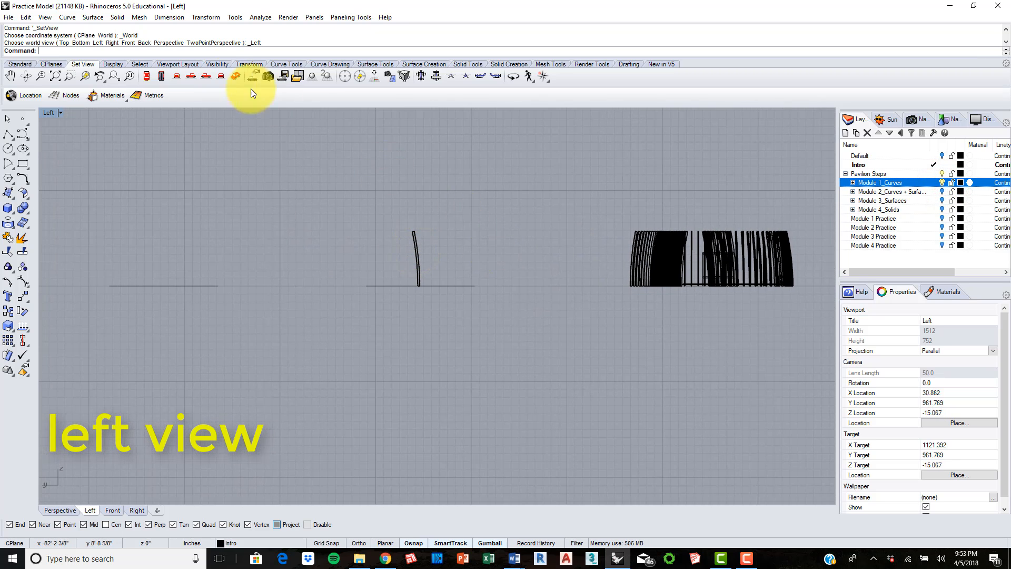
Step: Set the viewport to the Bottom, Top and Perspective views in turn to compare the pavilion geometry
click(161, 75)
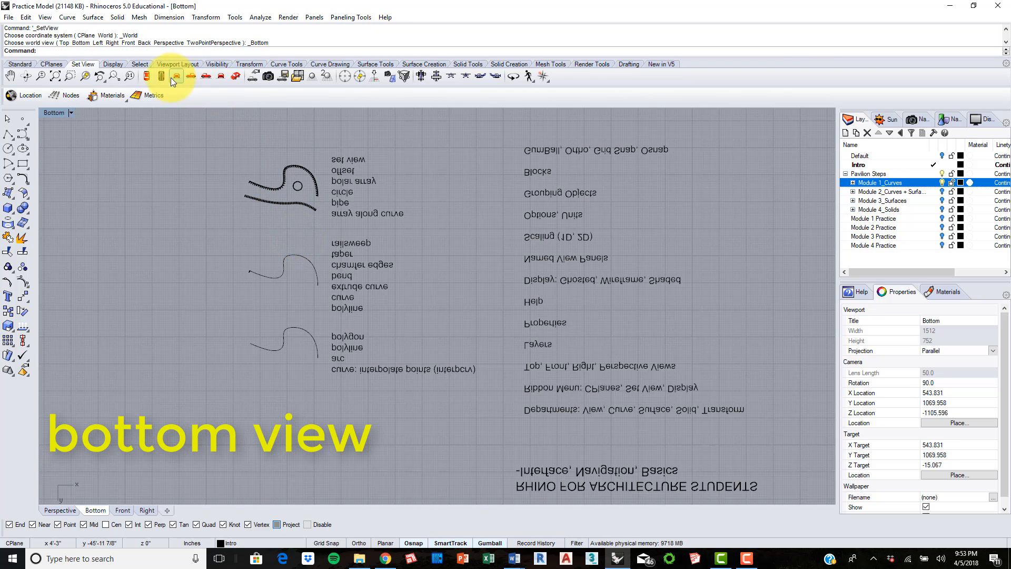
click(146, 76)
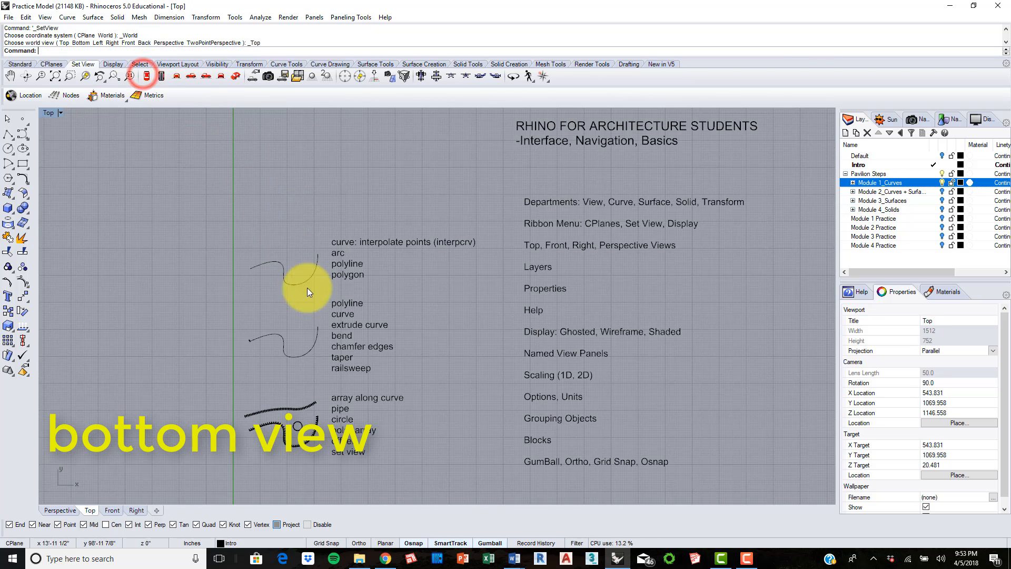
click(236, 77)
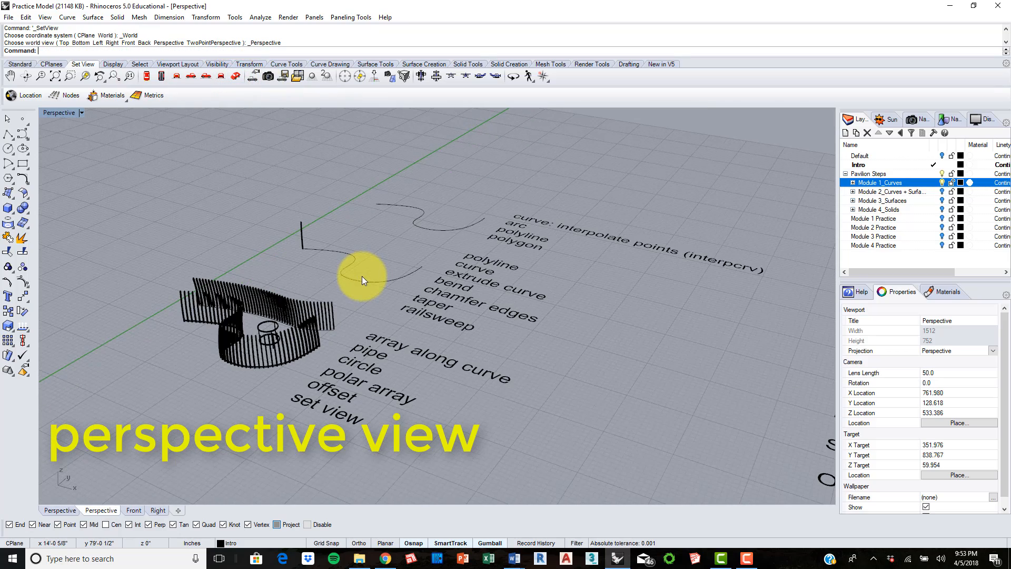
scroll(362, 276, down, 5)
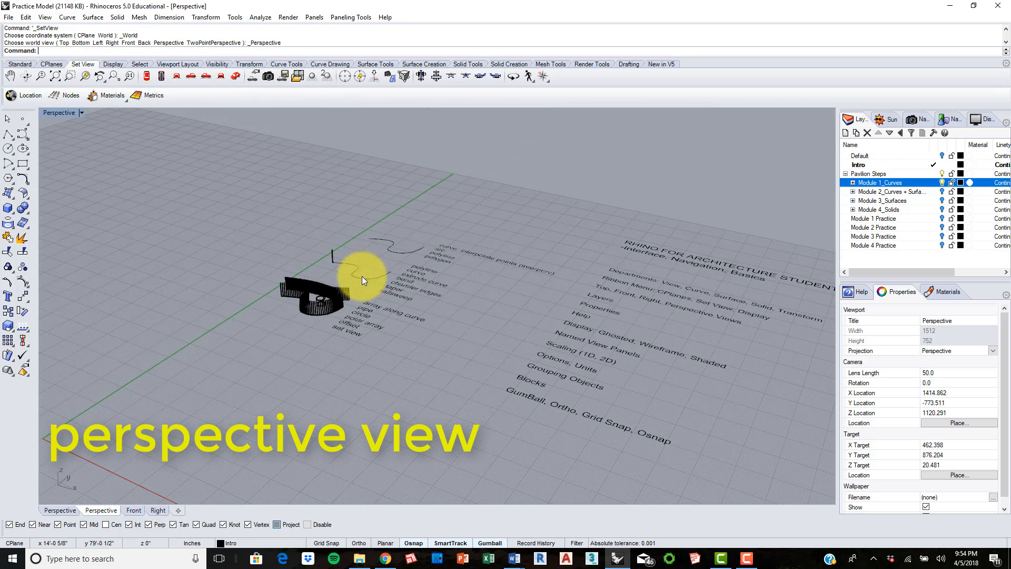
Step: Return the viewport to the Top view and turn off the Pavilion Steps layer
click(147, 75)
right_drag(489, 253, 410, 245)
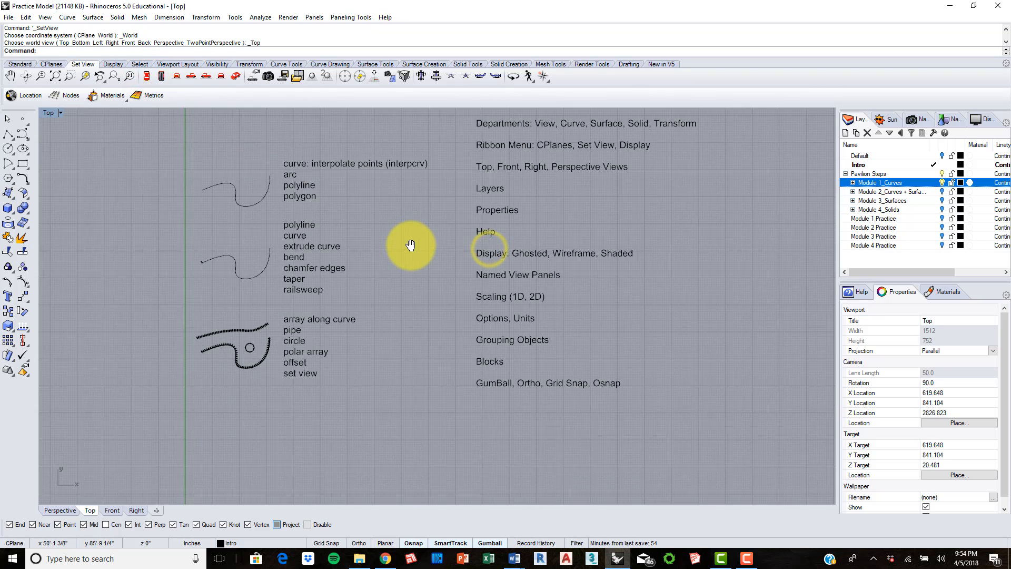
right_drag(401, 189, 404, 211)
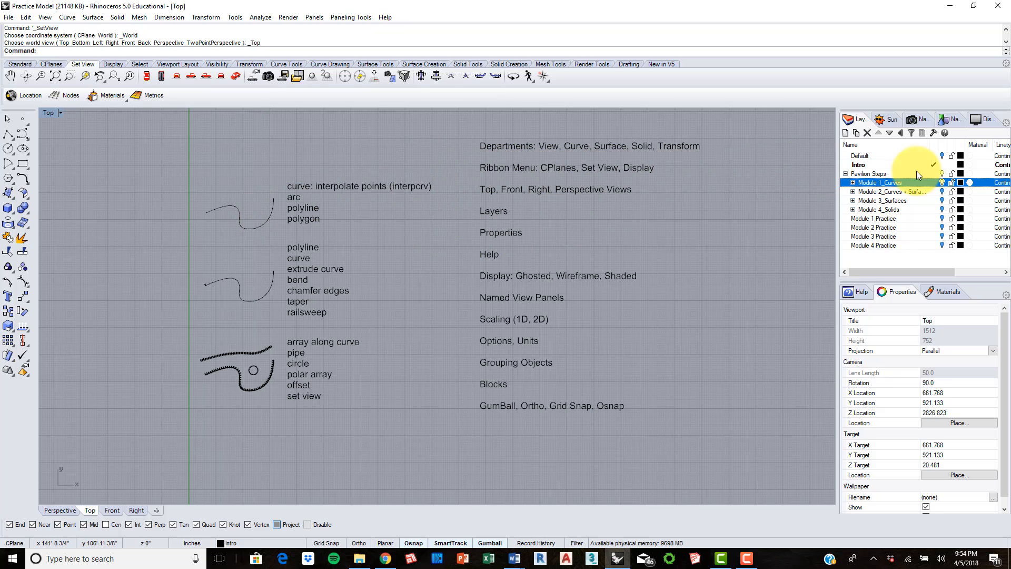
click(943, 172)
right_drag(559, 208, 500, 220)
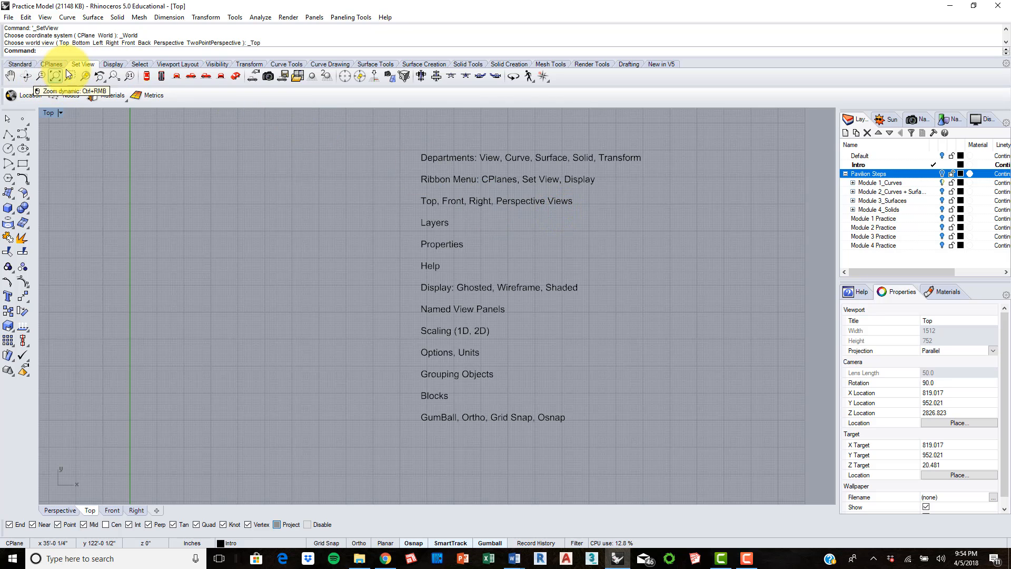
Step: Split the workspace into four viewports and turn on the Pavilion Steps layer to examine the pavilion in them
click(186, 64)
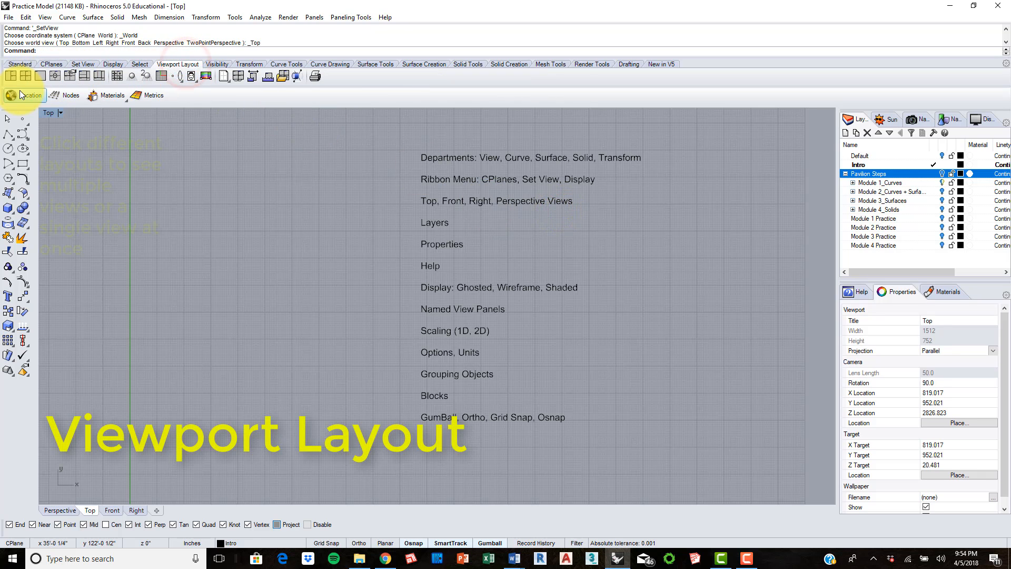
click(25, 76)
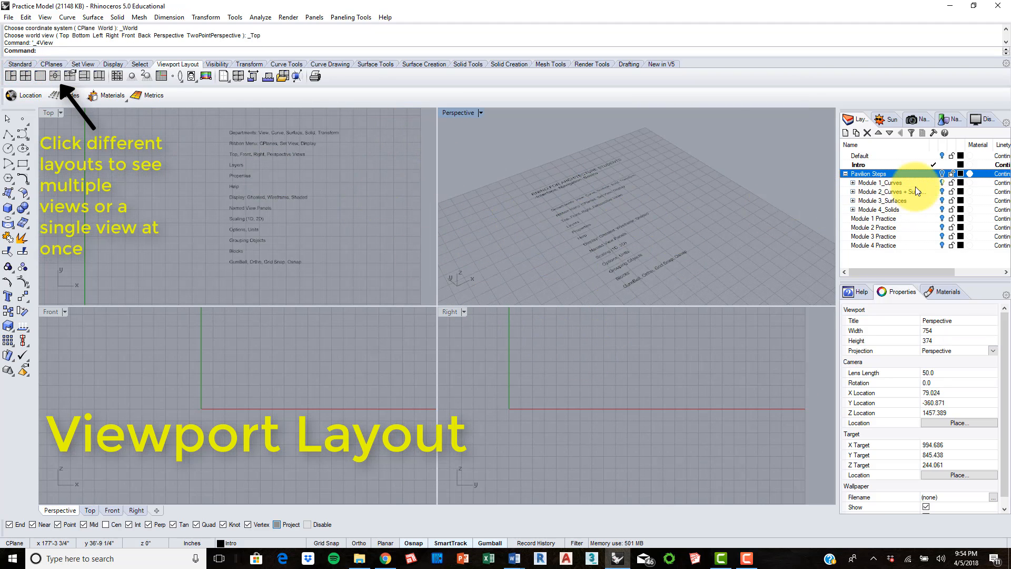
click(942, 176)
right_drag(537, 255, 591, 225)
scroll(668, 408, up, 5)
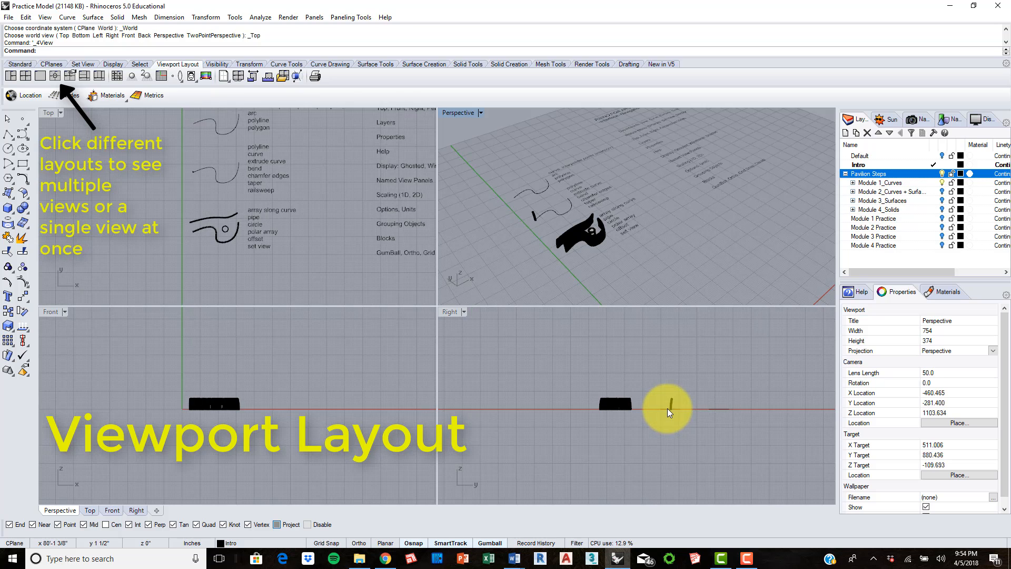
scroll(644, 405, up, 6)
right_drag(615, 367, 604, 390)
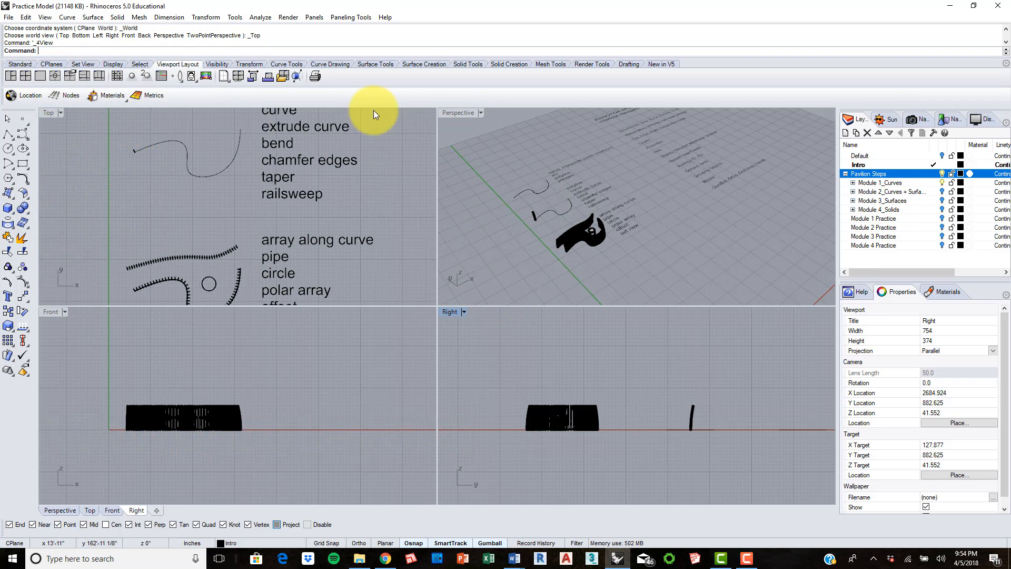
Step: Maximize the Top viewport and turn off the Pavilion Steps layer, leaving the topic list in view
double_click(46, 112)
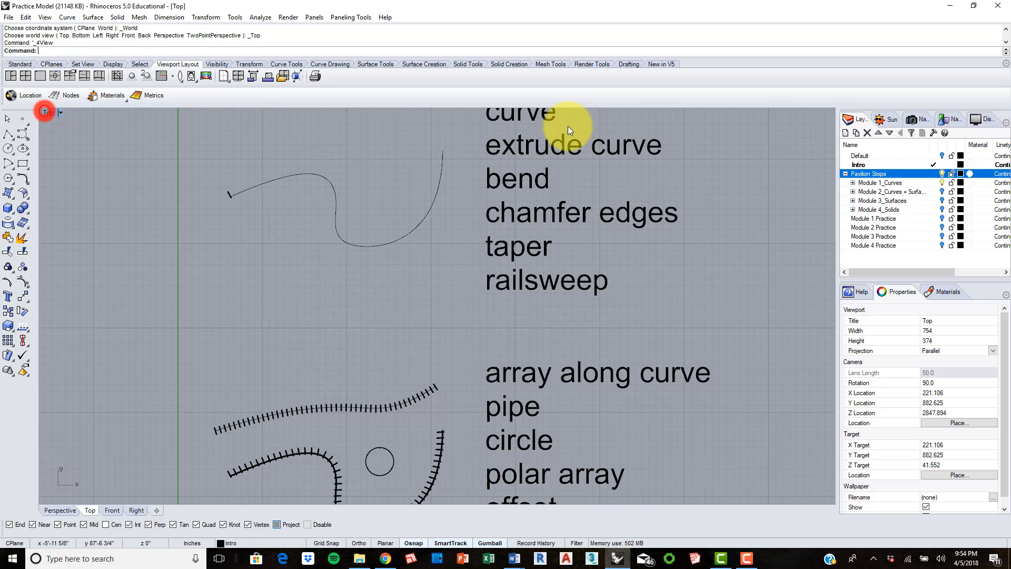
click(942, 173)
scroll(448, 233, down, 12)
right_drag(572, 212, 420, 323)
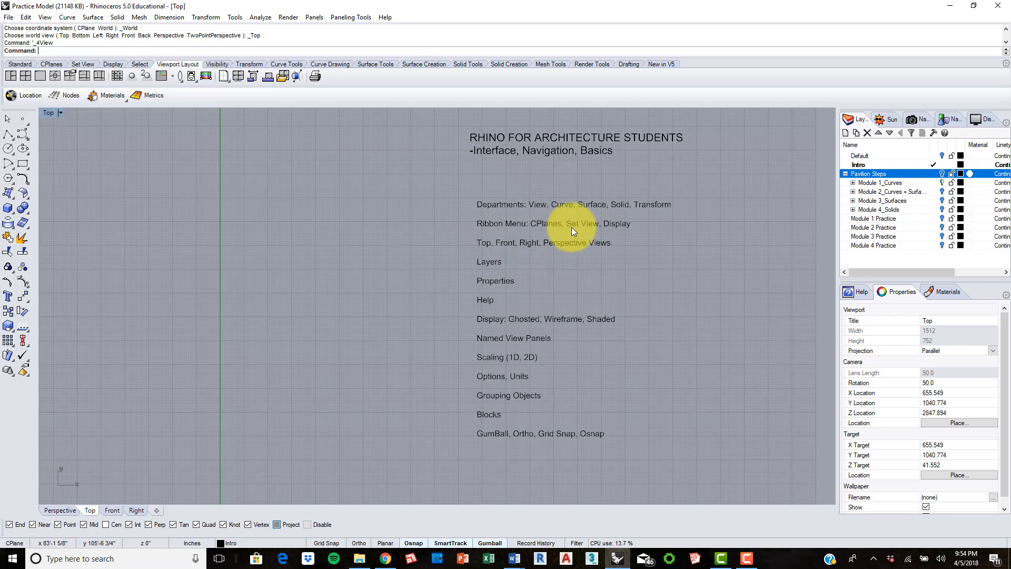
right_drag(603, 223, 595, 232)
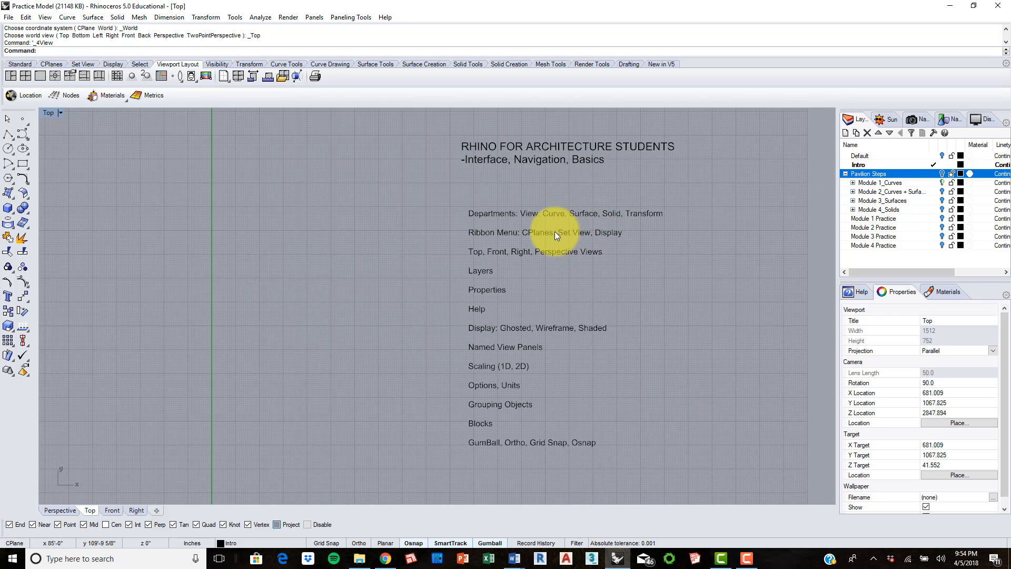
Step: Bring up the display tools and turn on the Pavilion Steps layer to examine the slats along the curve
click(114, 65)
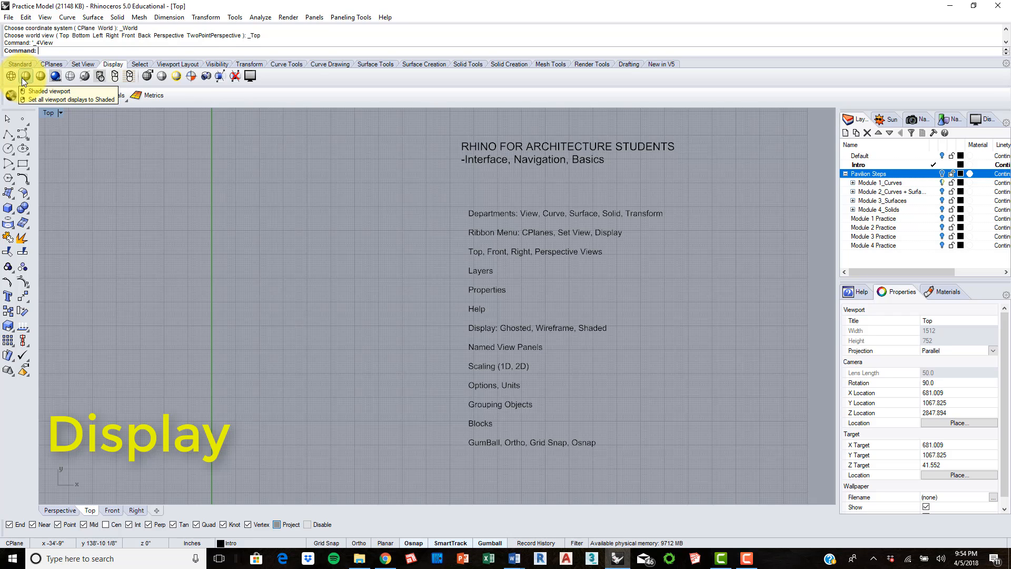
click(942, 174)
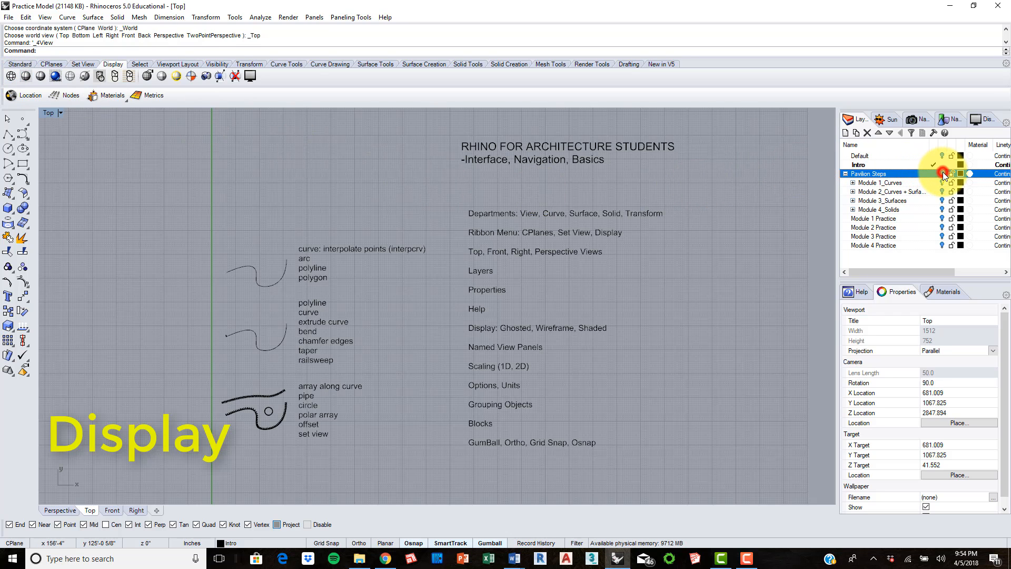
right_drag(526, 285, 507, 283)
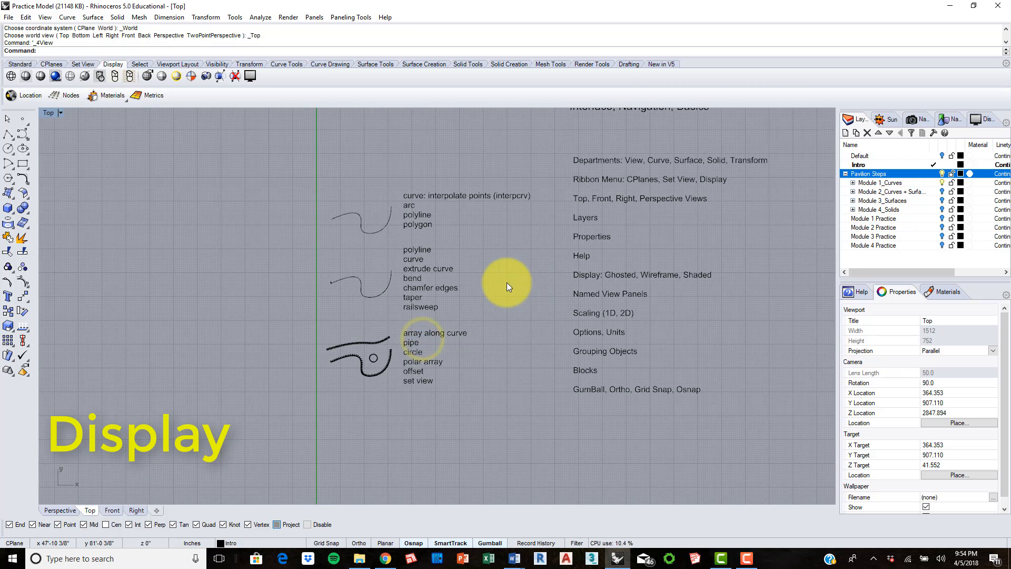
scroll(366, 287, up, 2)
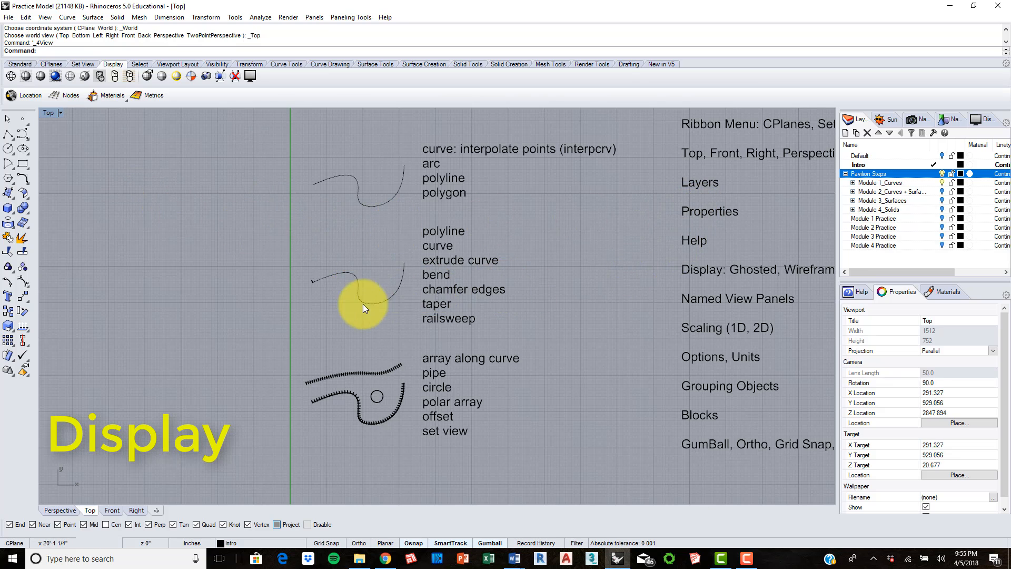
scroll(379, 397, up, 10)
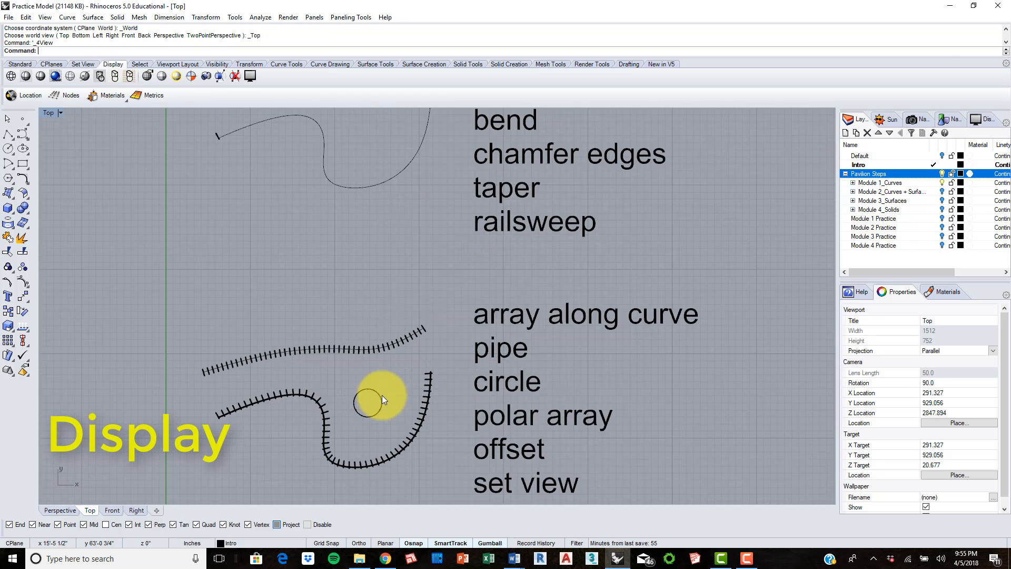
right_drag(519, 342, 666, 234)
scroll(247, 284, up, 8)
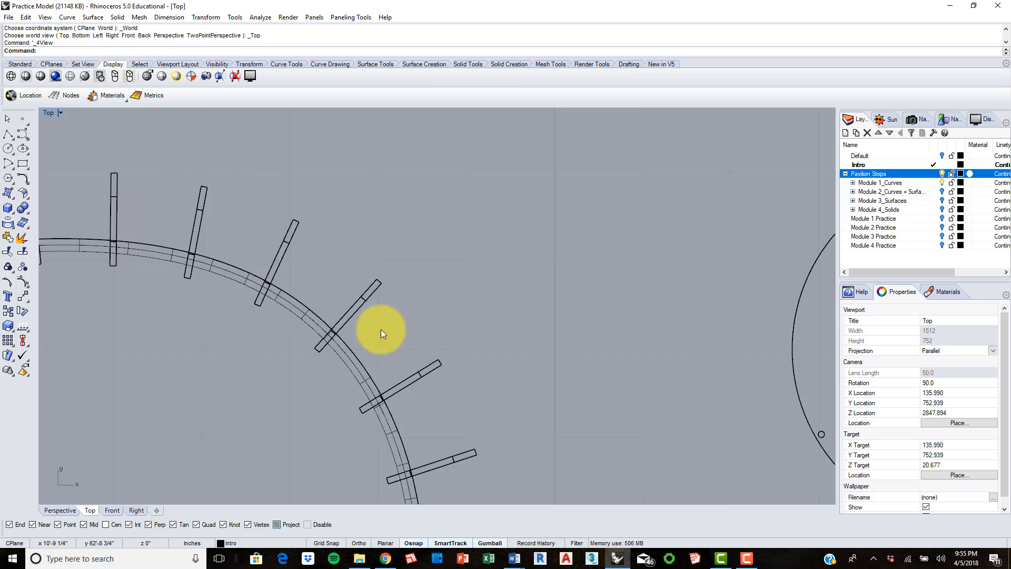
Step: Set the Top viewport's display mode to Shaded and examine the slats along the curved pipe
click(25, 76)
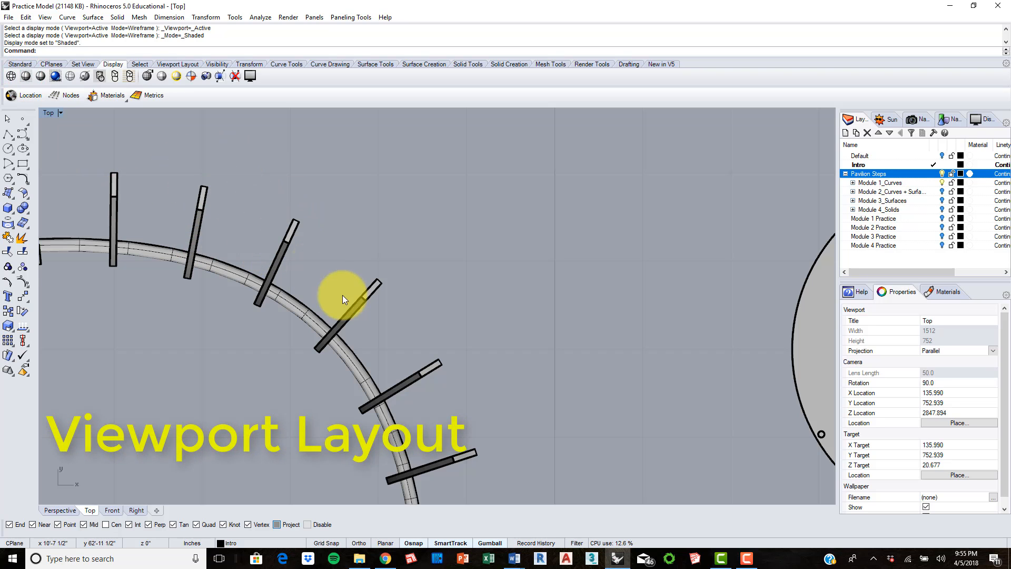
scroll(345, 298, down, 8)
right_drag(432, 316, 622, 228)
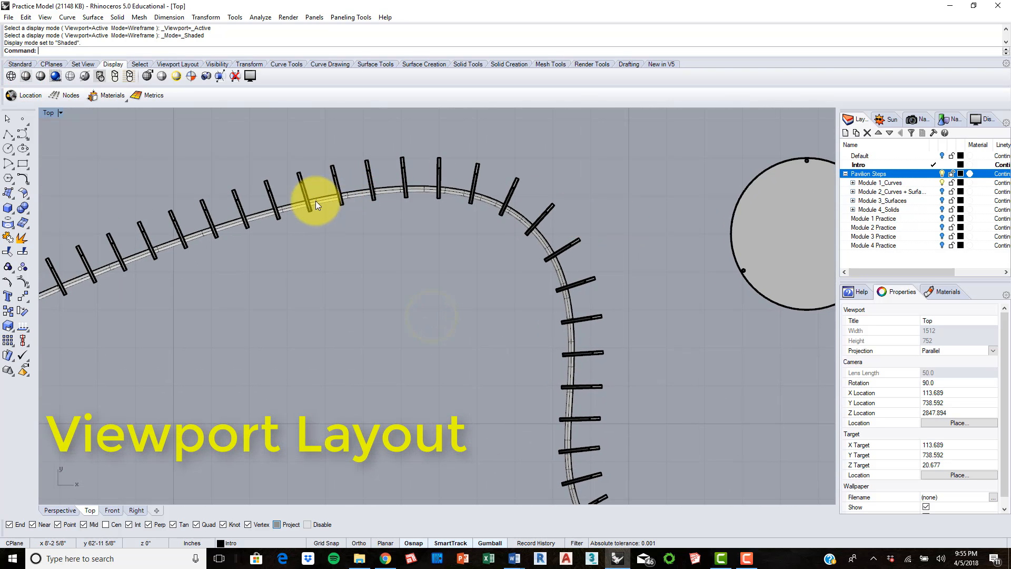
scroll(313, 202, up, 5)
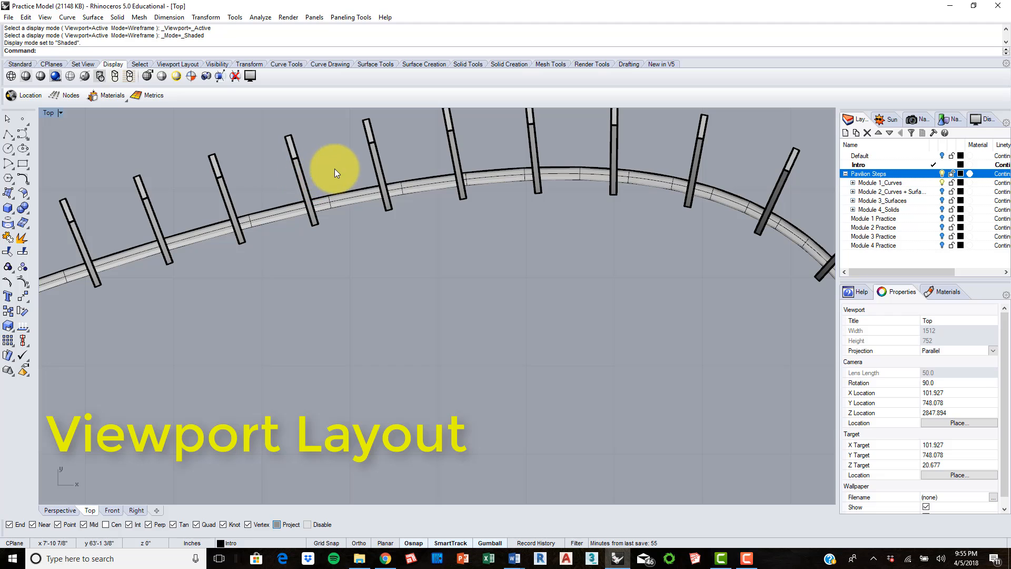
right_drag(335, 169, 273, 229)
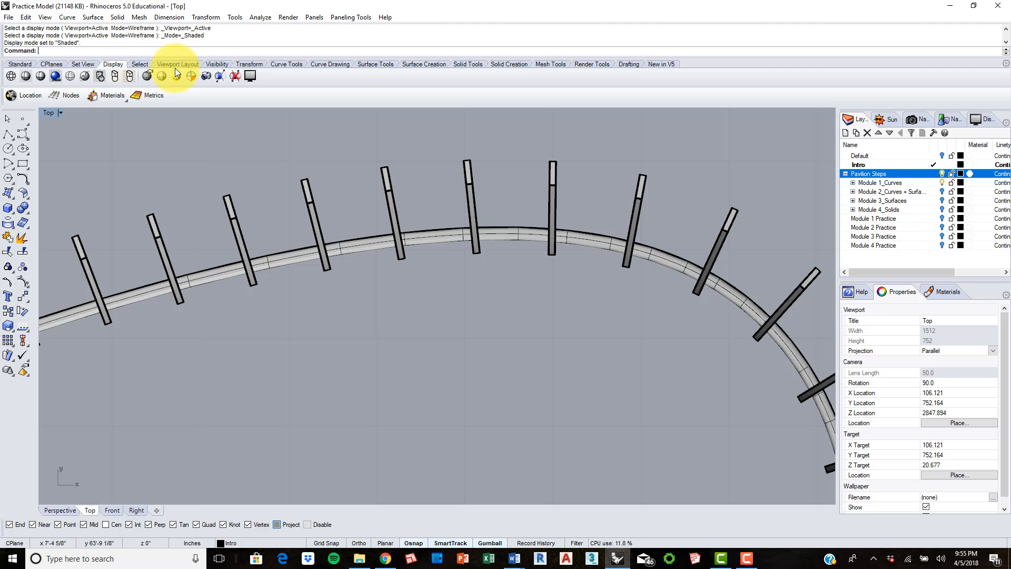
Step: Switch to the Perspective viewport and examine the shaded pavilion slats and round table up close
click(58, 508)
scroll(305, 369, up, 10)
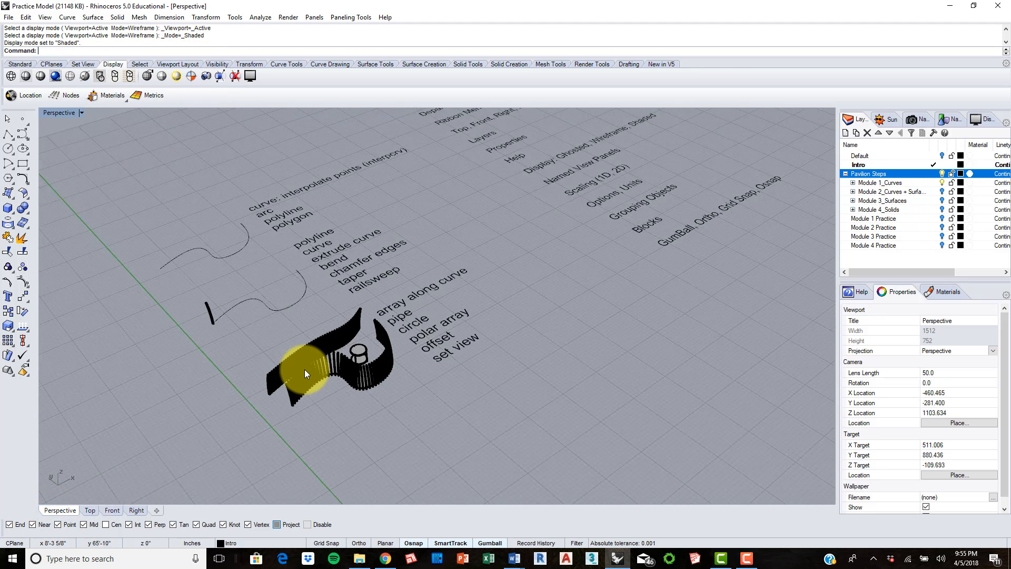
scroll(305, 369, up, 5)
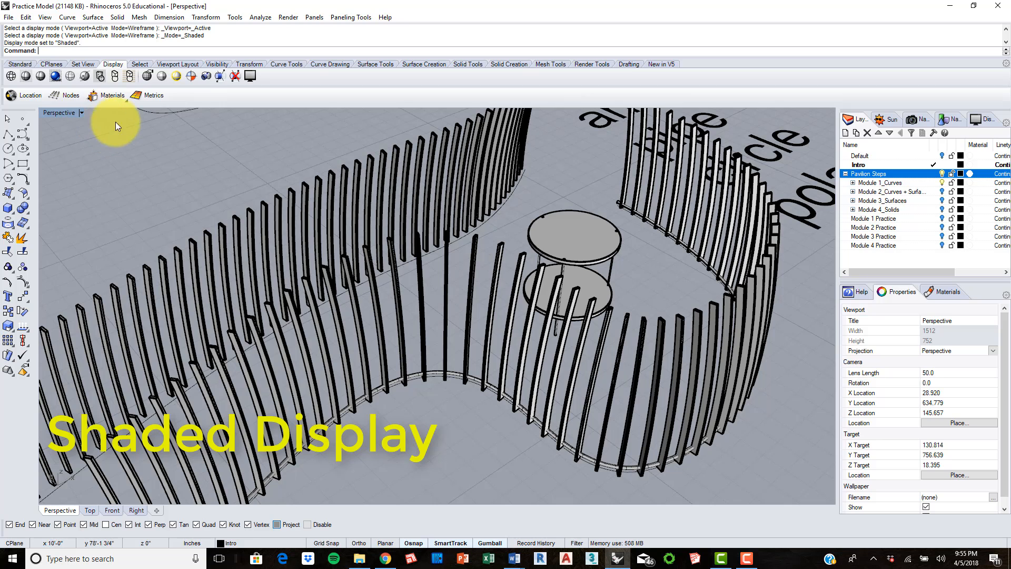
Step: Set the Perspective viewport's display mode to Wireframe, then to Ghosted, and examine the round table between the slats
click(11, 76)
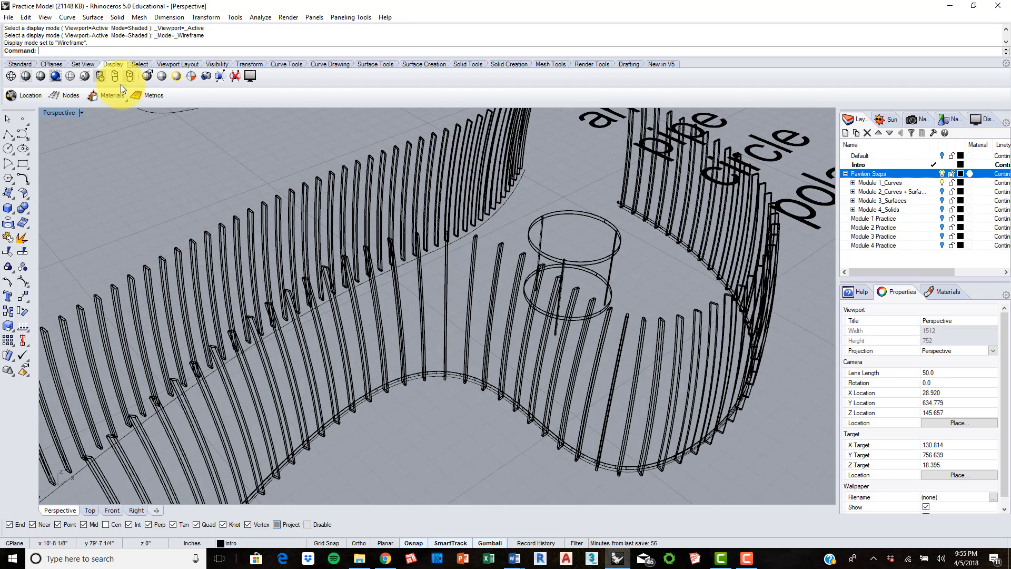
click(70, 75)
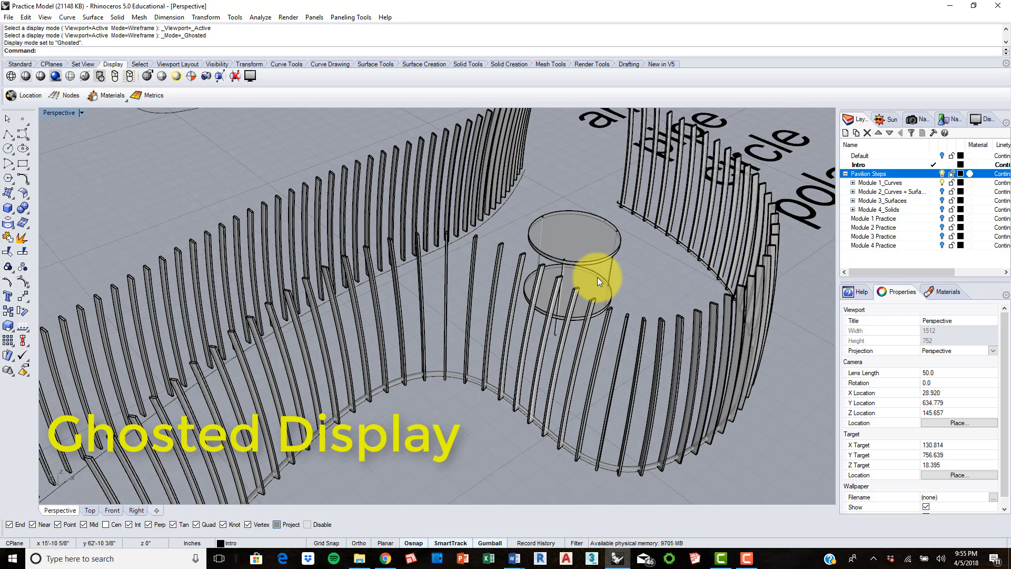
scroll(587, 299, up, 6)
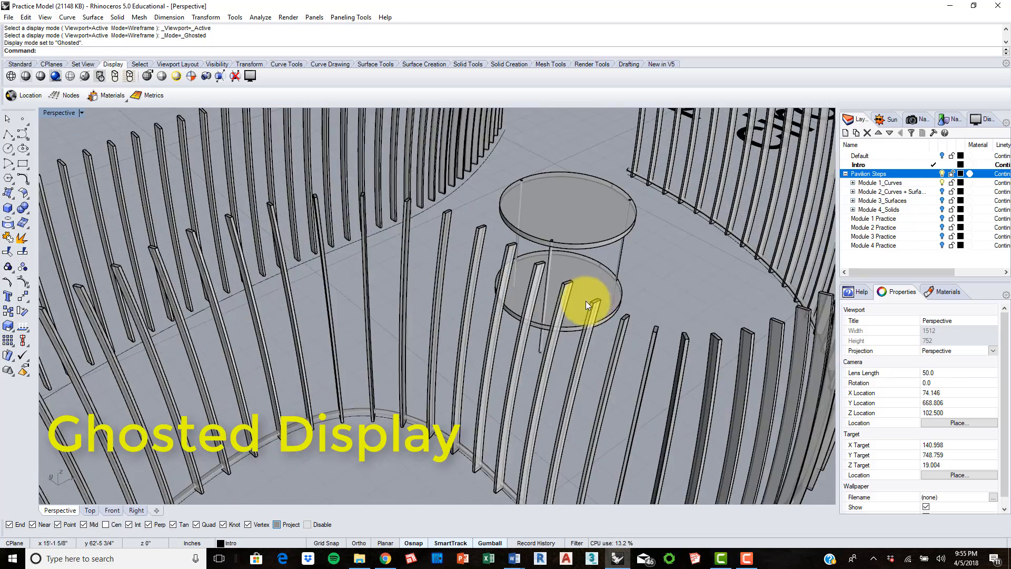
Step: Examine the ghosted round table and slats up close, then set the Perspective viewport's display mode to Shaded
scroll(574, 306, up, 3)
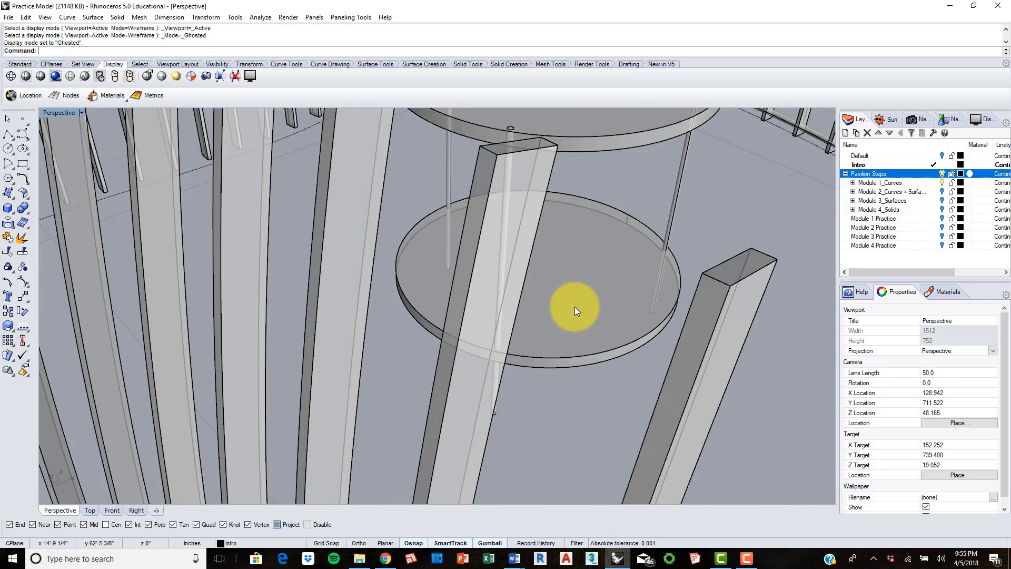
scroll(520, 254, down, 8)
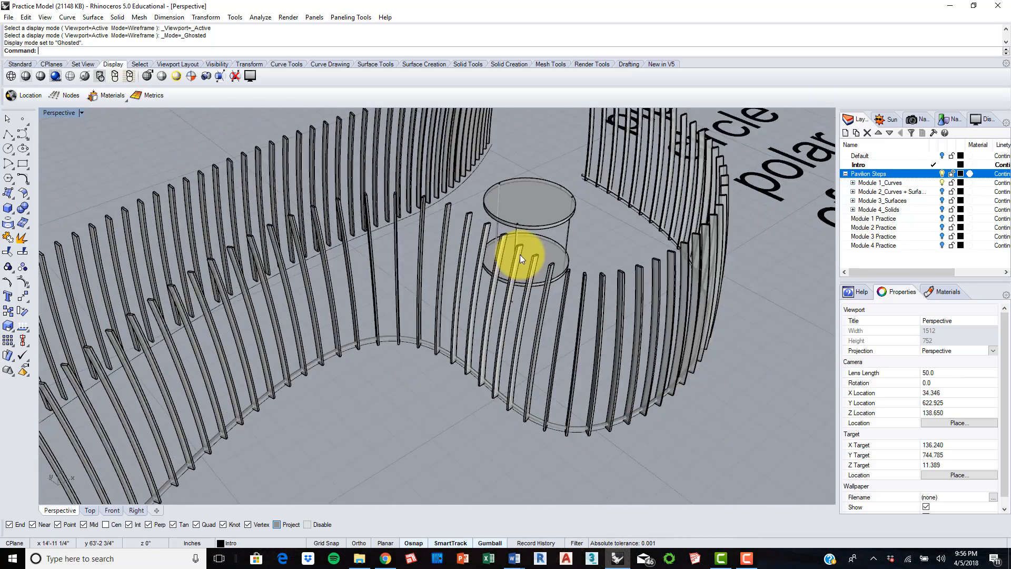
right_drag(539, 229, 513, 268)
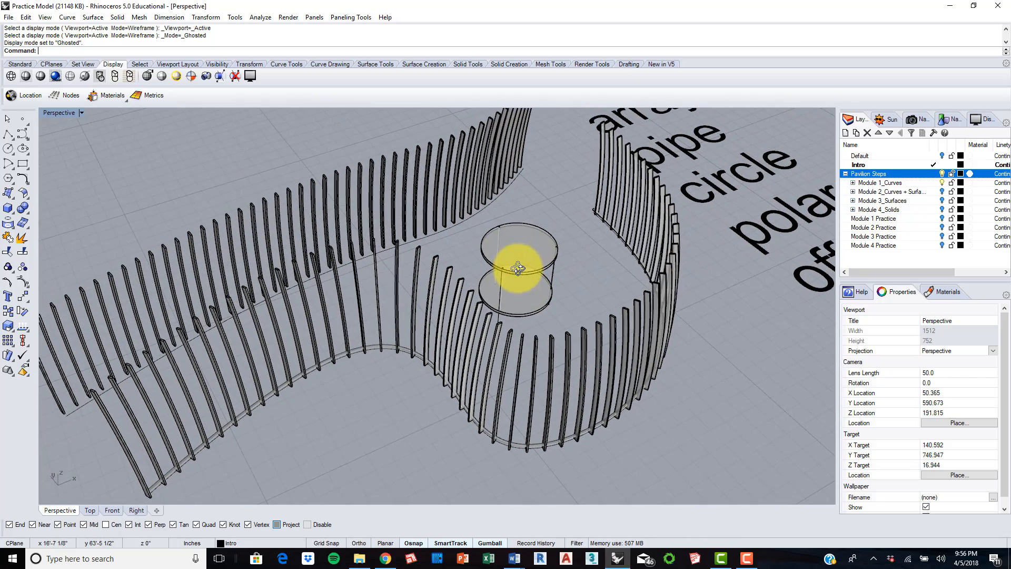
click(26, 76)
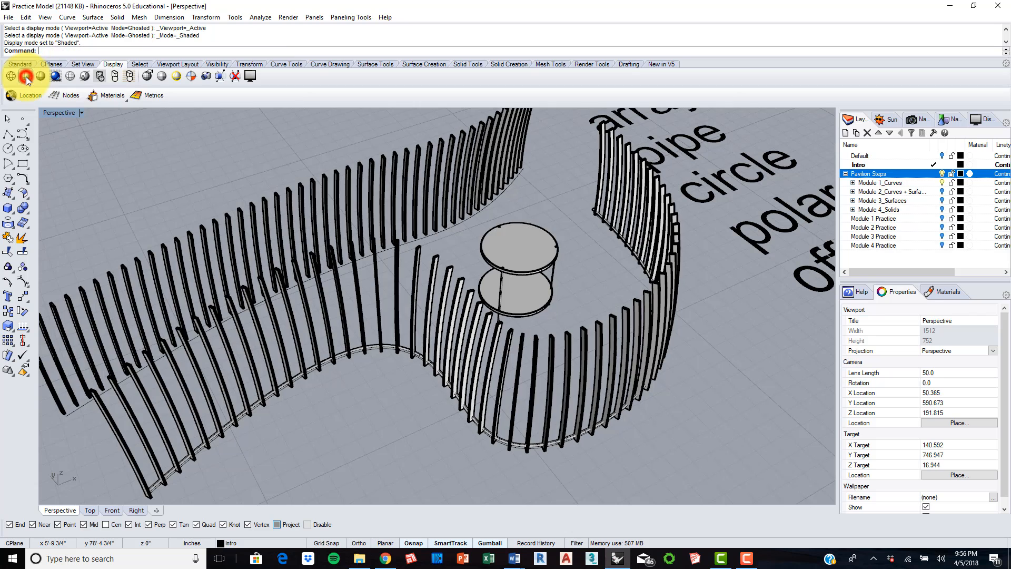
Step: Switch to the Top viewport, turn off the Pavilion Steps layer and bring the interface topic list into view
click(90, 510)
scroll(435, 308, down, 16)
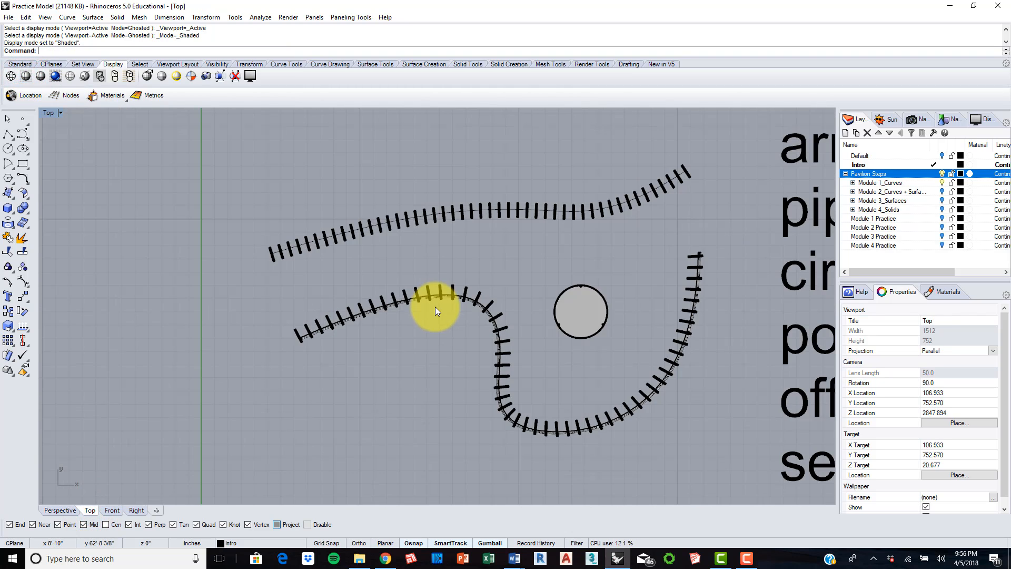
right_drag(619, 282, 244, 310)
scroll(532, 204, down, 10)
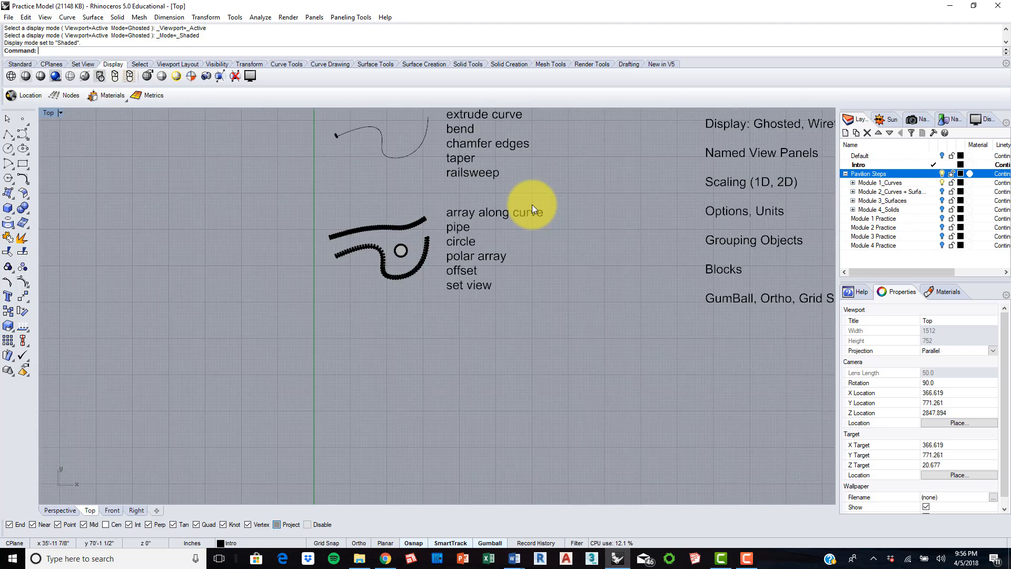
right_drag(576, 198, 327, 338)
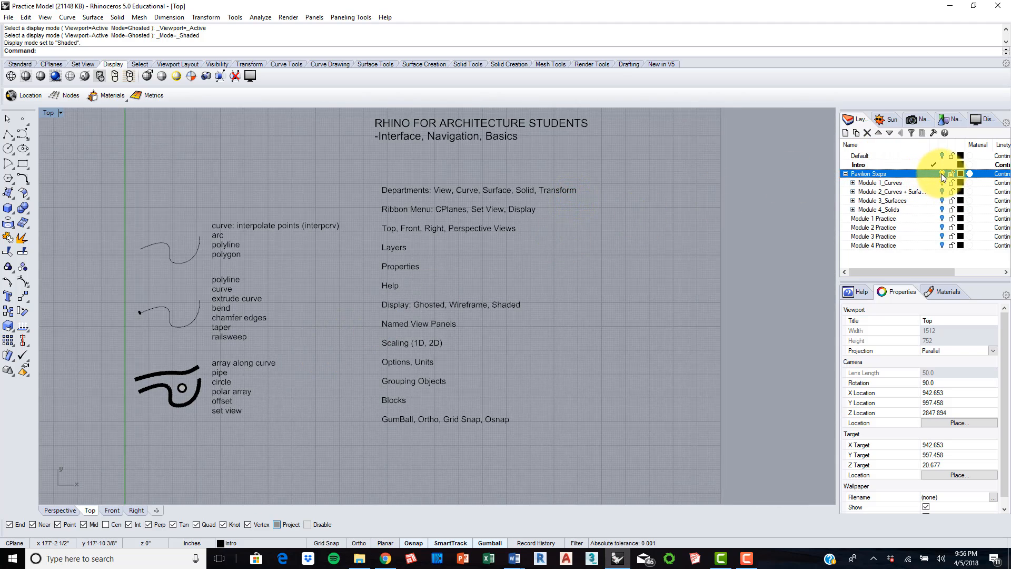
scroll(414, 252, up, 2)
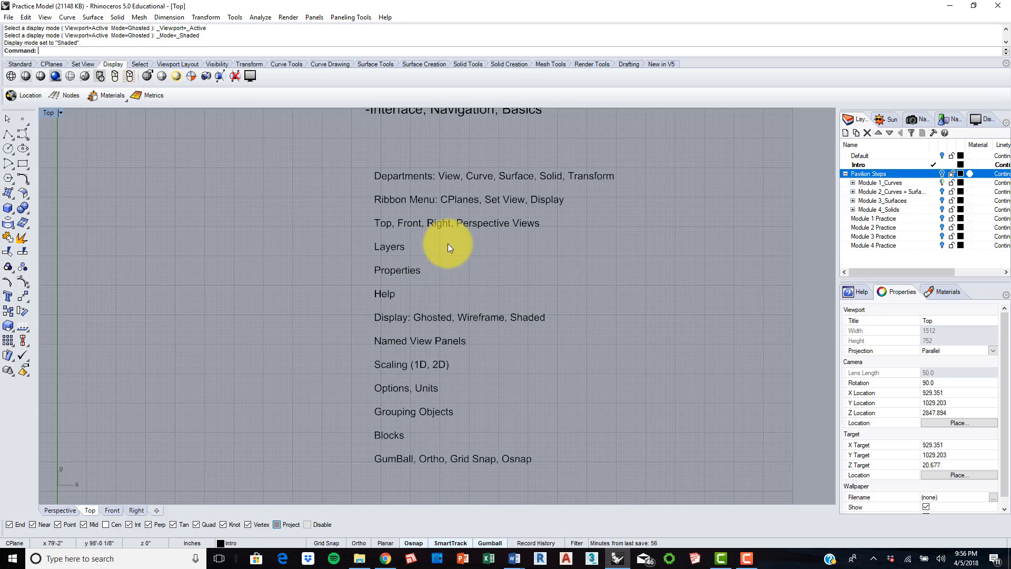
right_drag(477, 233, 486, 255)
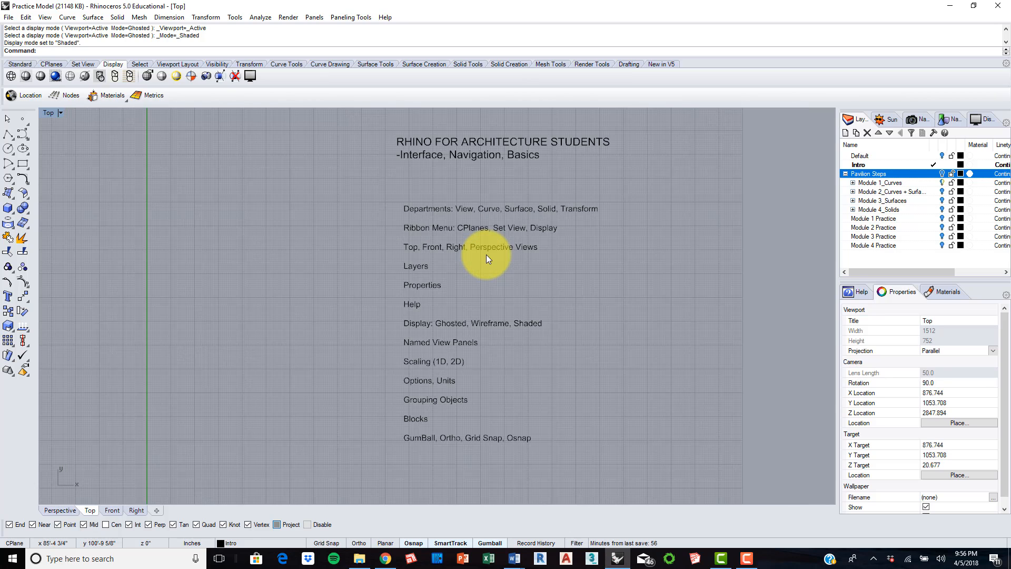
scroll(486, 254, down, 2)
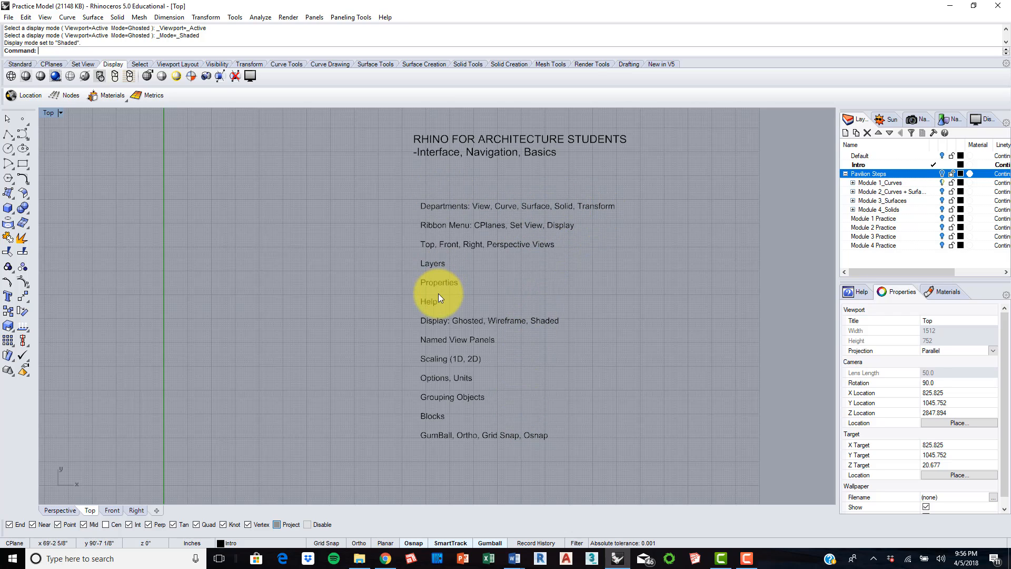
Step: Switch between the Perspective, Front and Top viewports, ending in Top to review the interface topic list
click(59, 510)
click(113, 510)
click(89, 510)
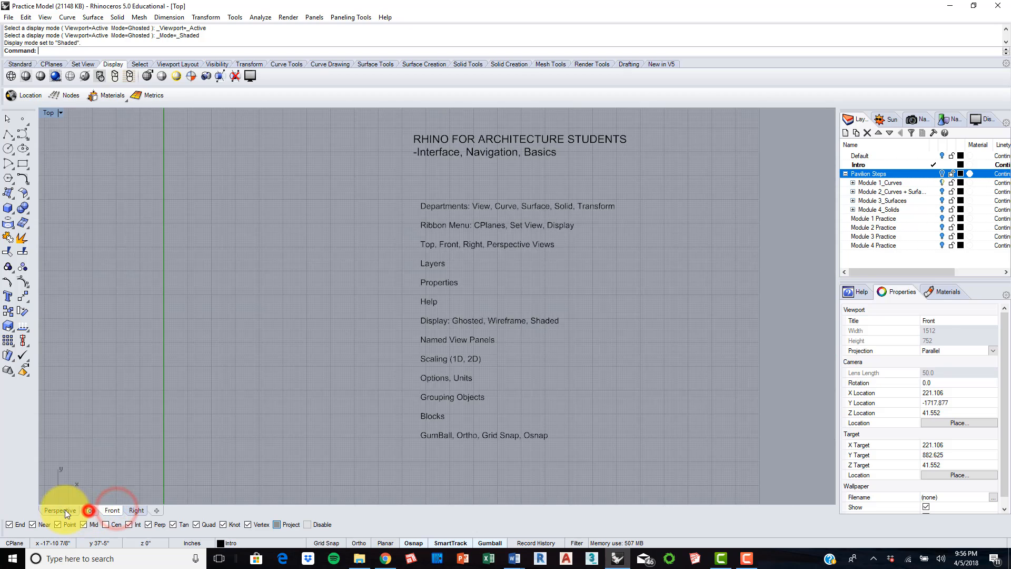
click(59, 509)
click(88, 510)
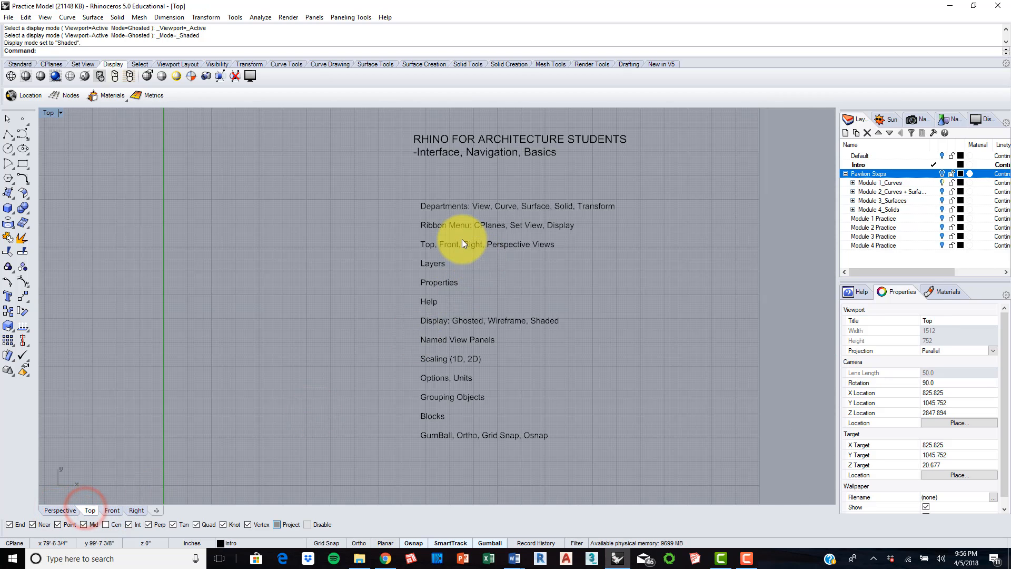
scroll(444, 267, up, 2)
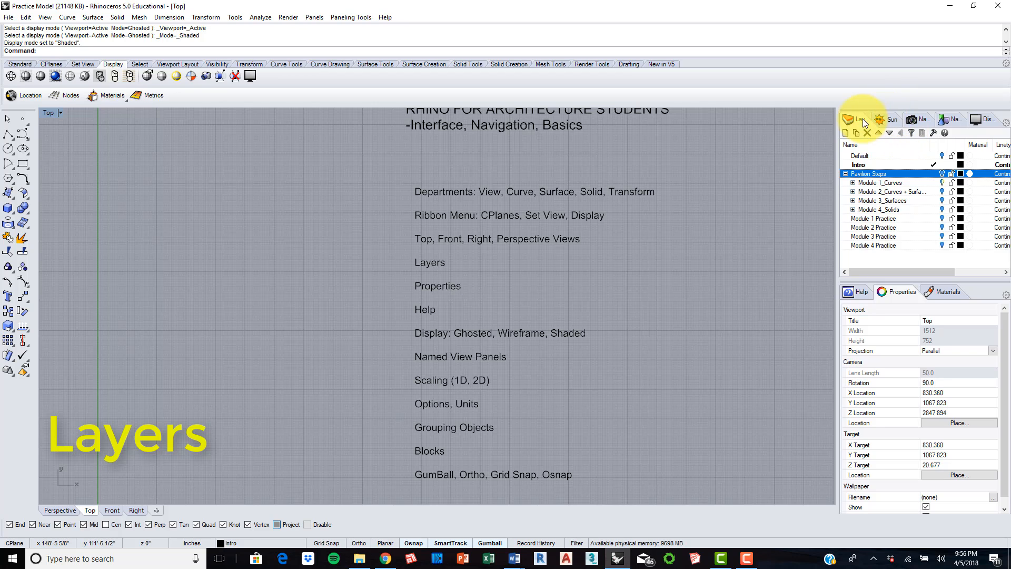
Step: Hide the Layers panel, show it again and move it to first place among the docked panels
click(1006, 123)
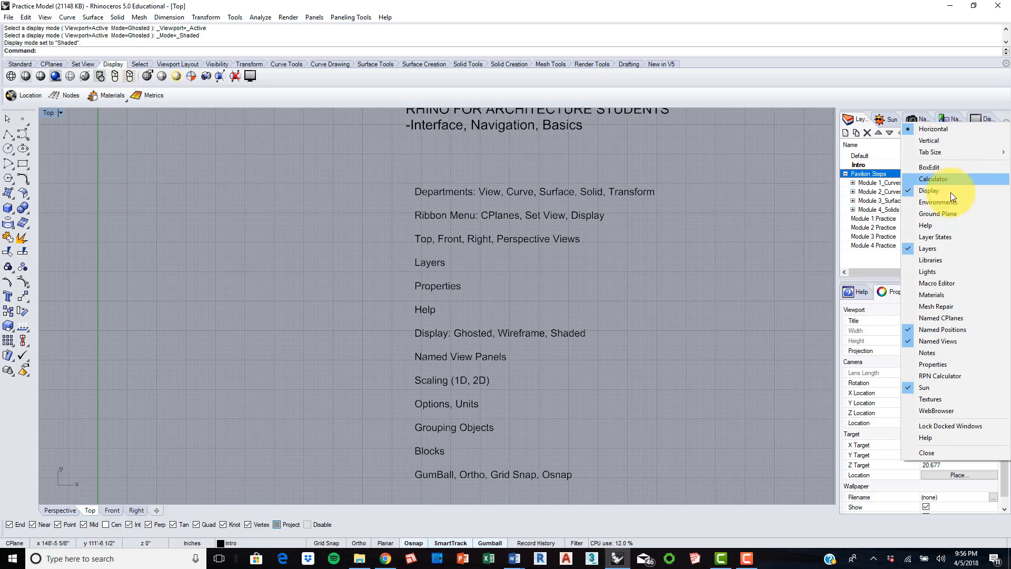
click(947, 247)
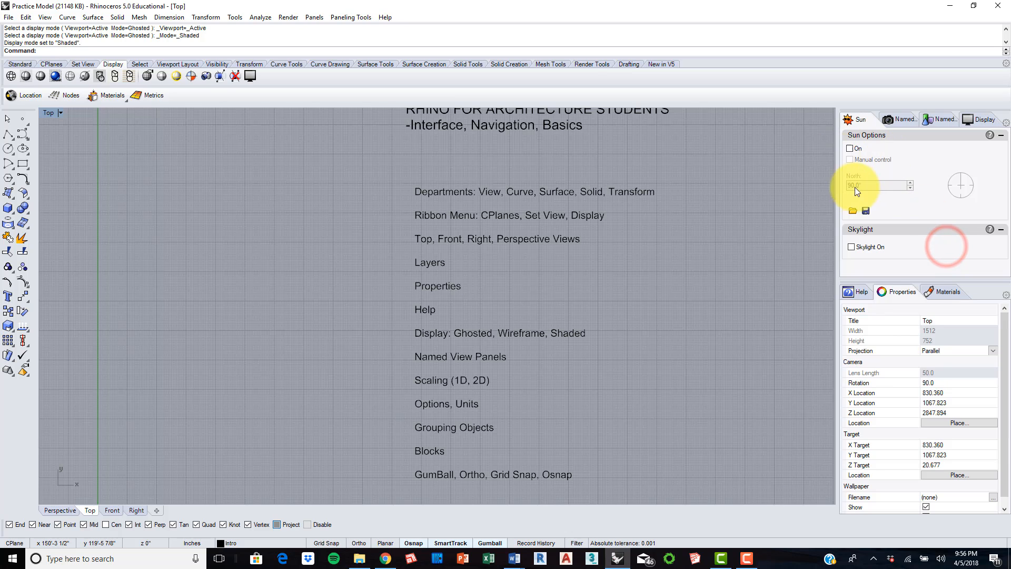
click(1006, 123)
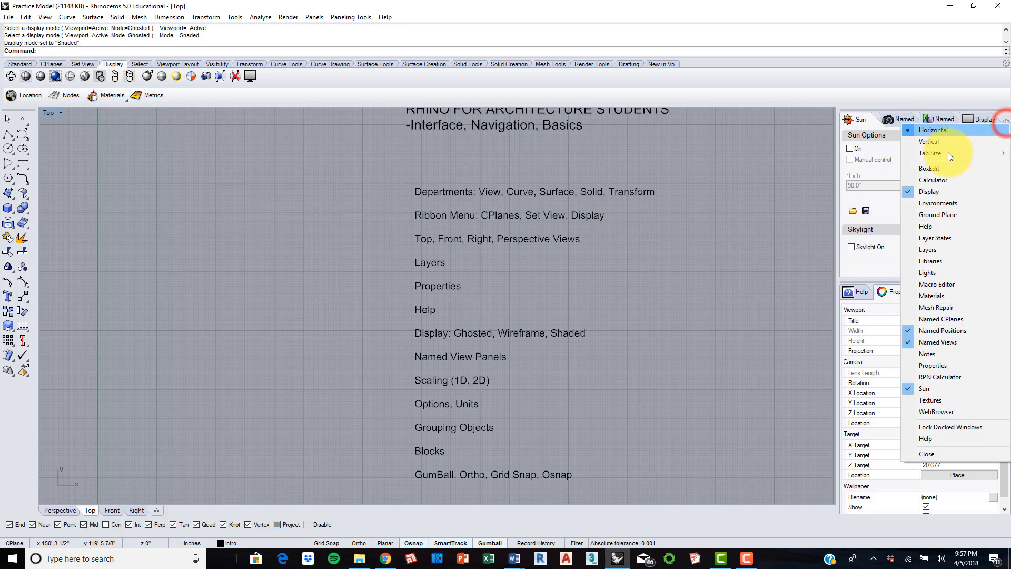
click(947, 249)
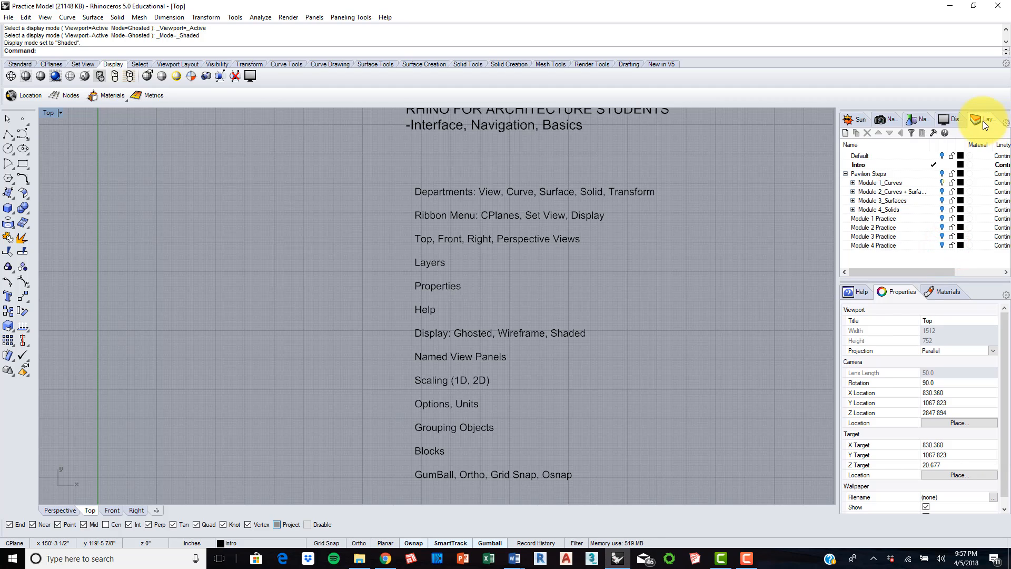
drag(962, 122, 851, 121)
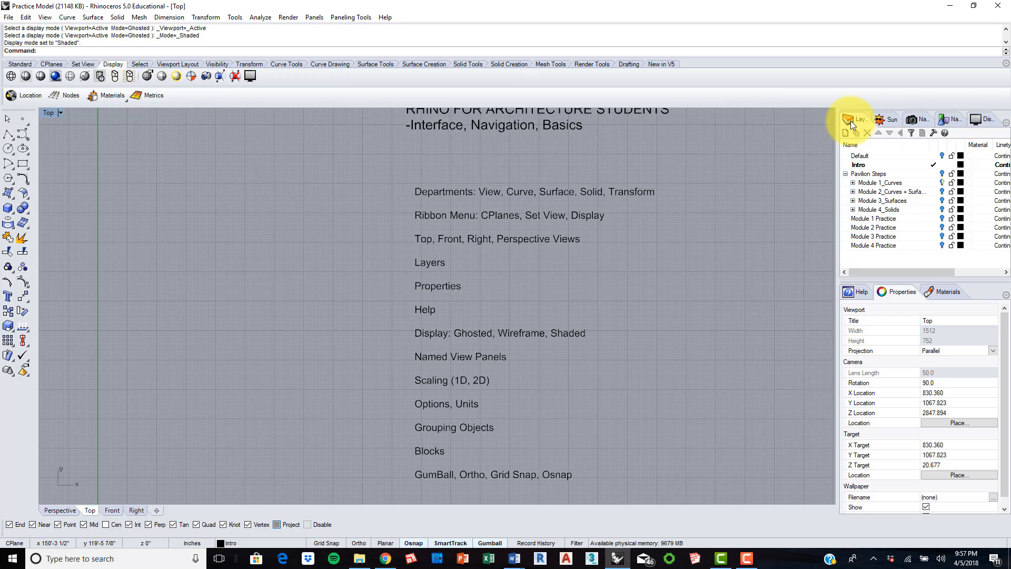
Step: Turn the Default layer's visibility on and off several times, leaving the layer off
click(941, 156)
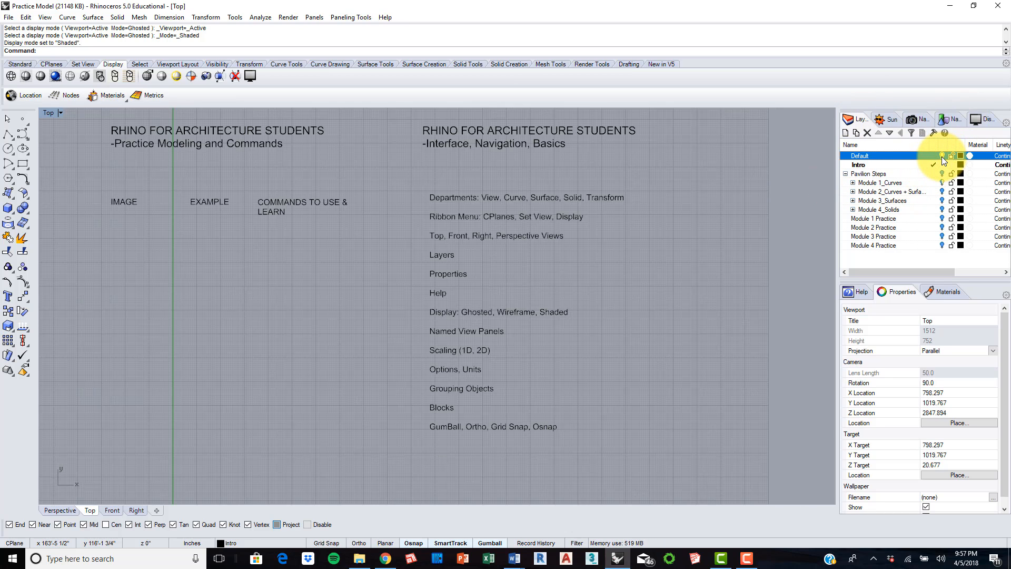
click(941, 155)
click(942, 156)
click(942, 156)
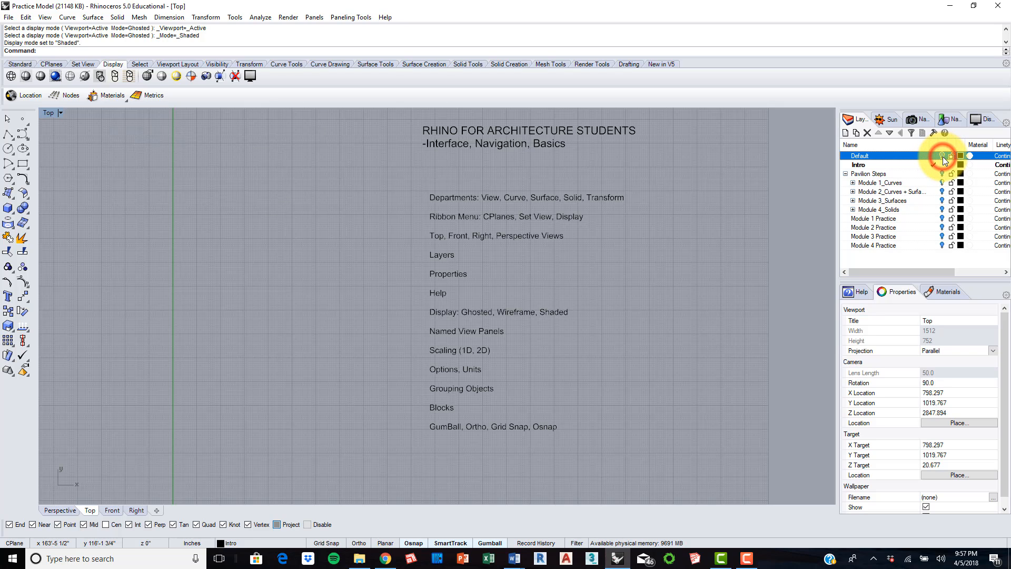
click(941, 156)
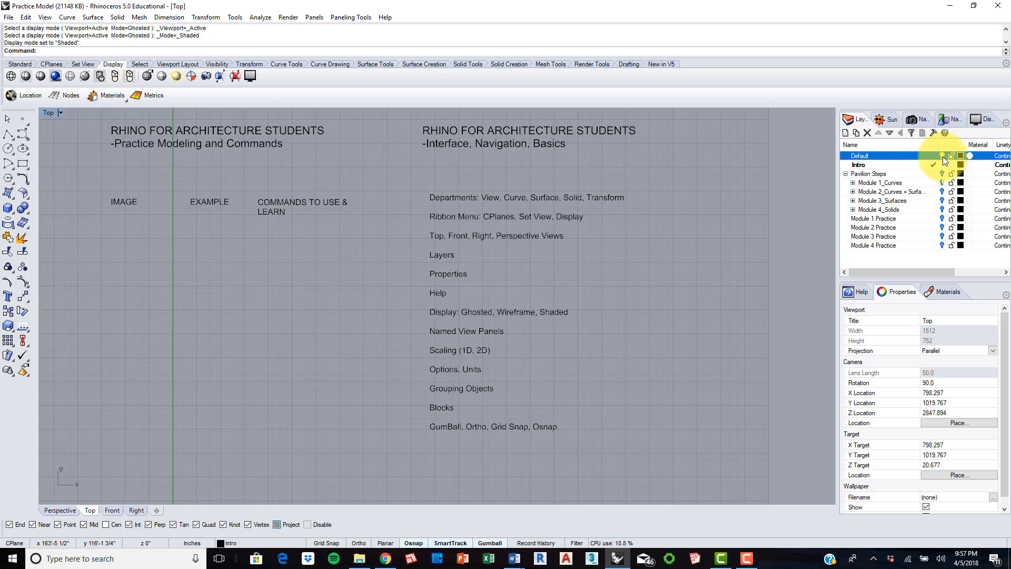
click(942, 156)
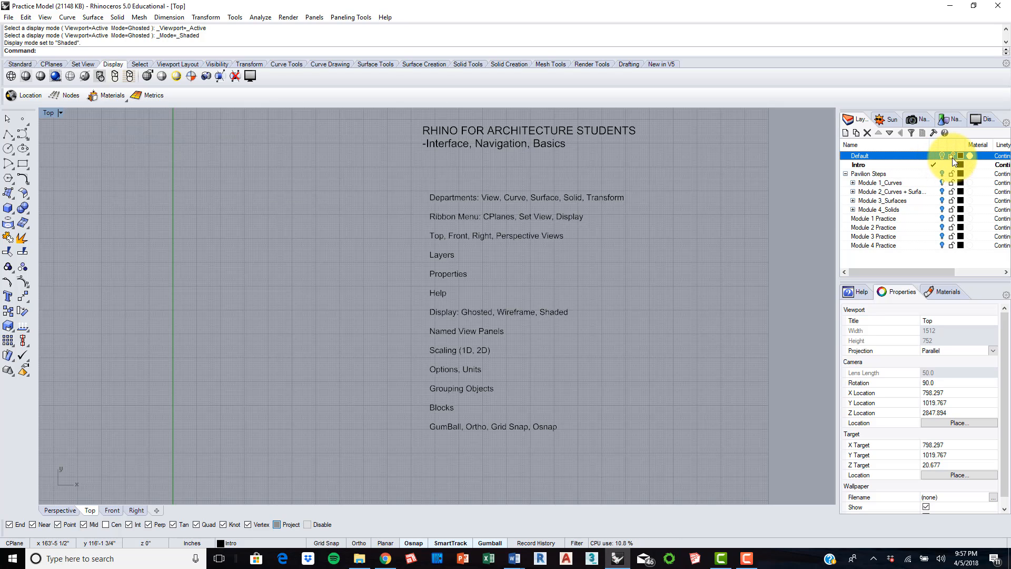
Step: Turn on and lock the Pavilion Steps layer, then try to select its curves and command lists with a selection window
click(941, 174)
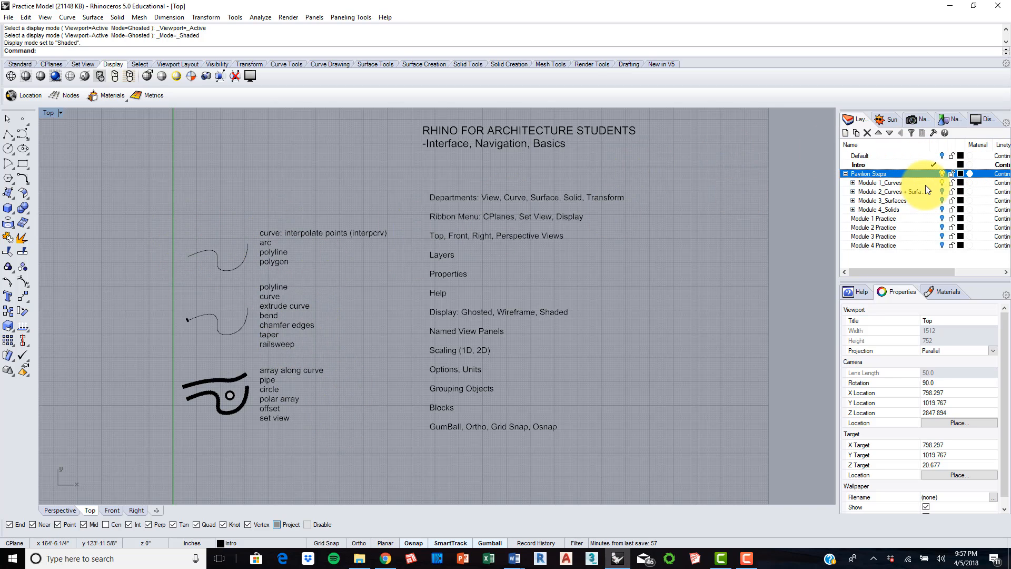
click(952, 174)
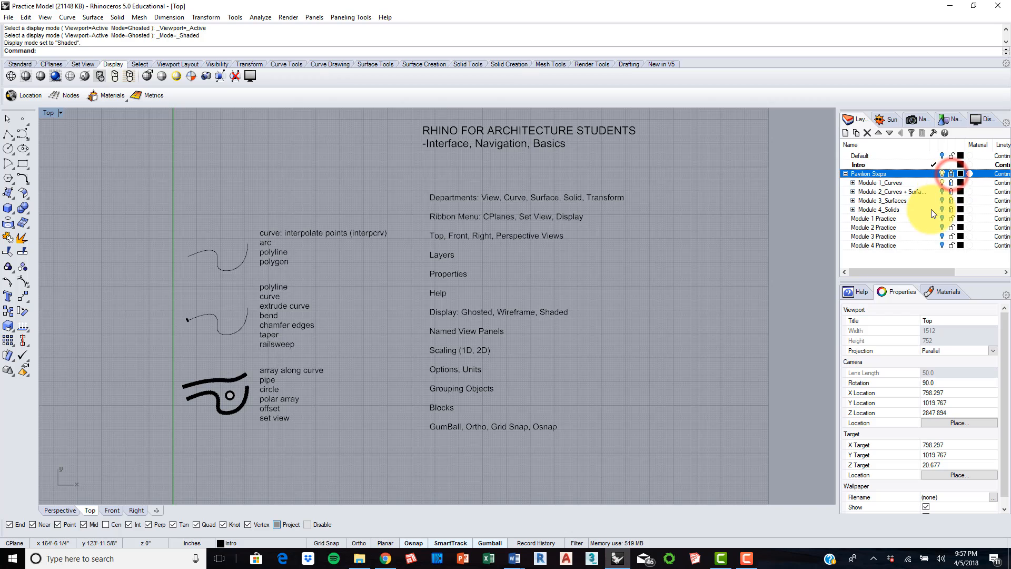
drag(319, 435, 175, 226)
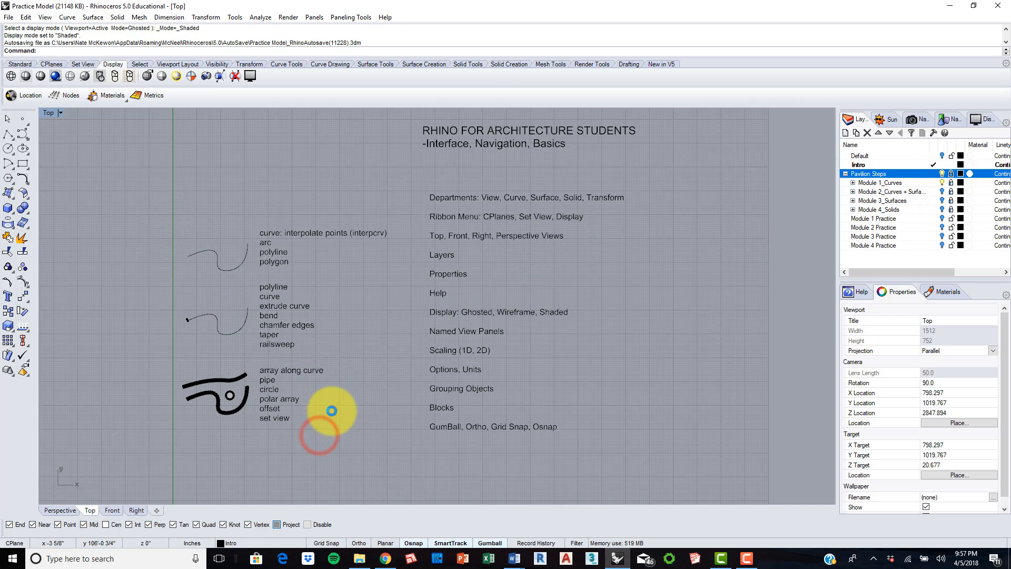
drag(344, 440, 339, 220)
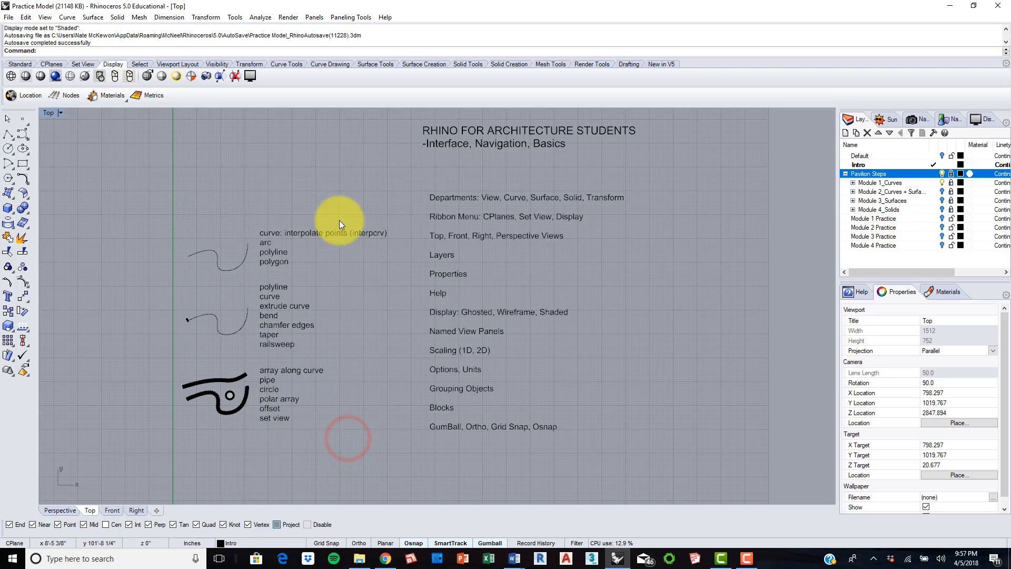
Step: Unlock the Pavilion Steps layer, move all its objects slightly along the x axis with the Gumball, then undo the move
click(952, 174)
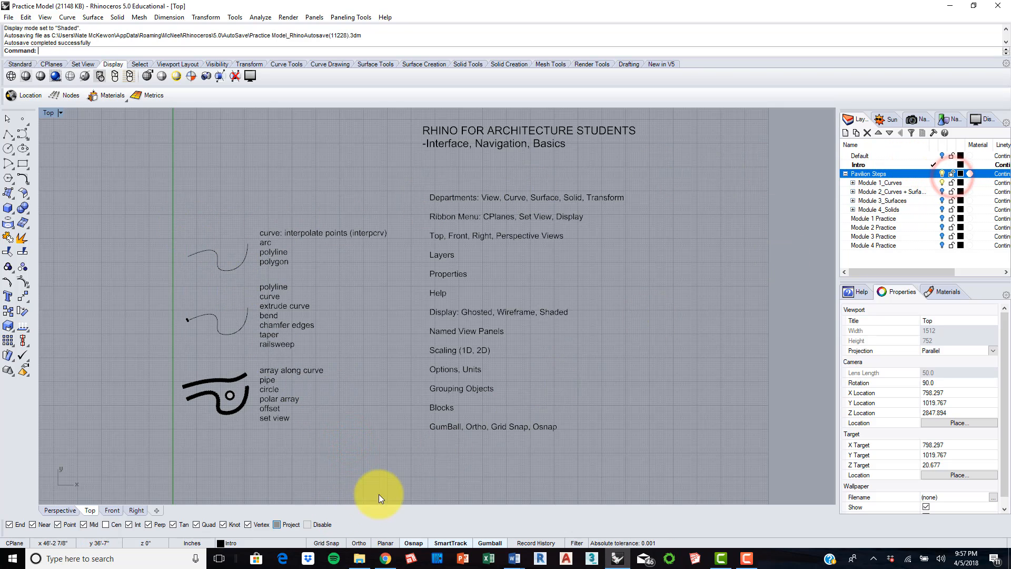
drag(361, 442, 163, 219)
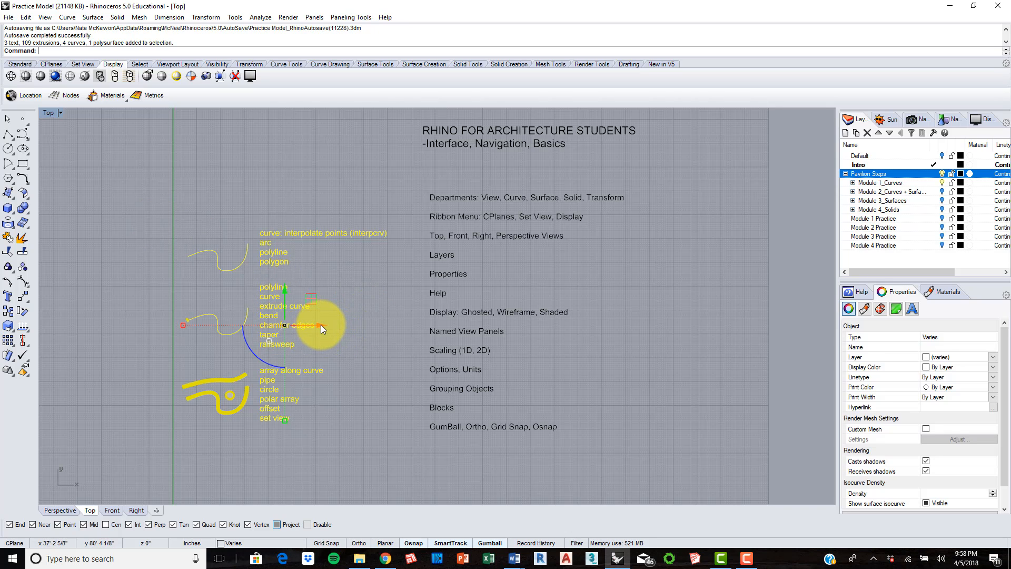
mouse_move(321, 325)
mouse_down()
mouse_move(231, 330)
mouse_move(388, 324)
mouse_move(138, 329)
mouse_move(403, 327)
mouse_move(334, 330)
mouse_up()
key(ctrl+z)
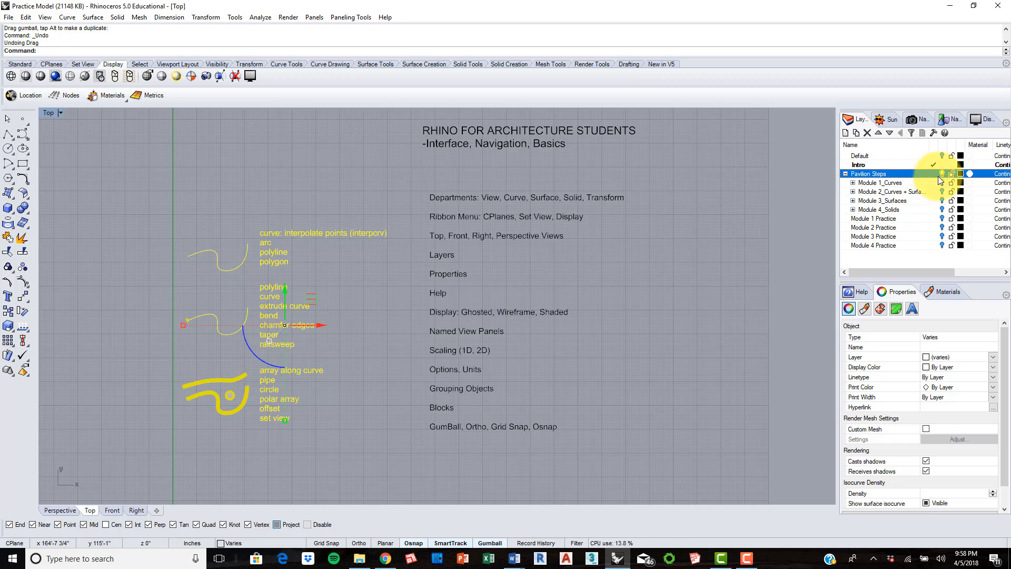
Step: Lock the Pavilion Steps layer, try selecting its objects, then turn the layer off
click(951, 174)
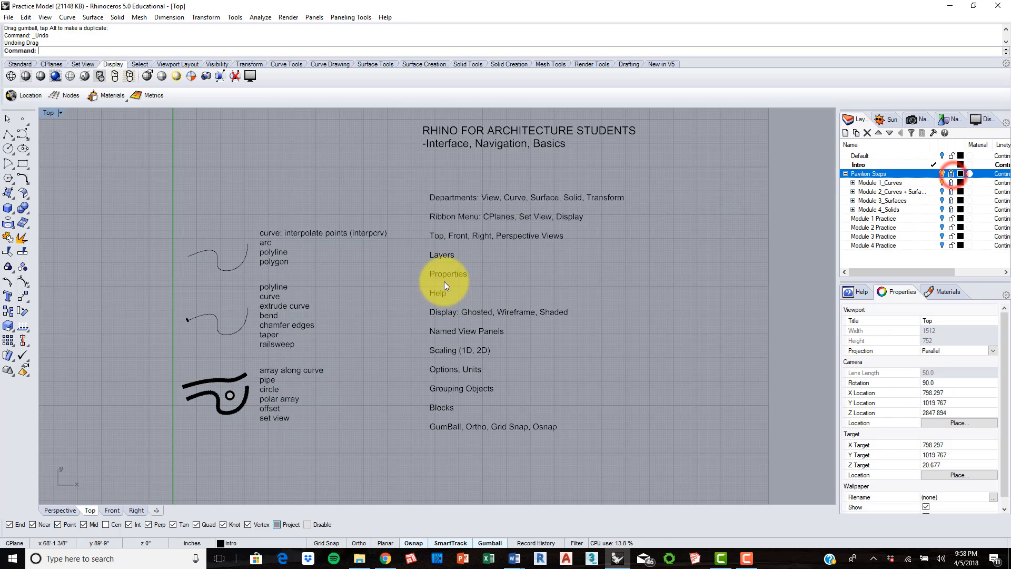
click(346, 426)
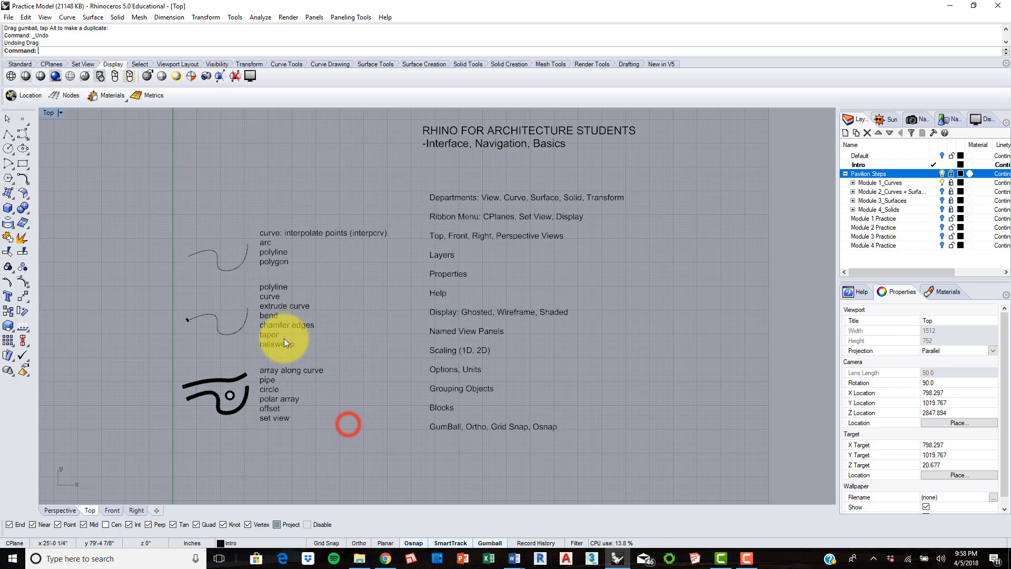
click(942, 174)
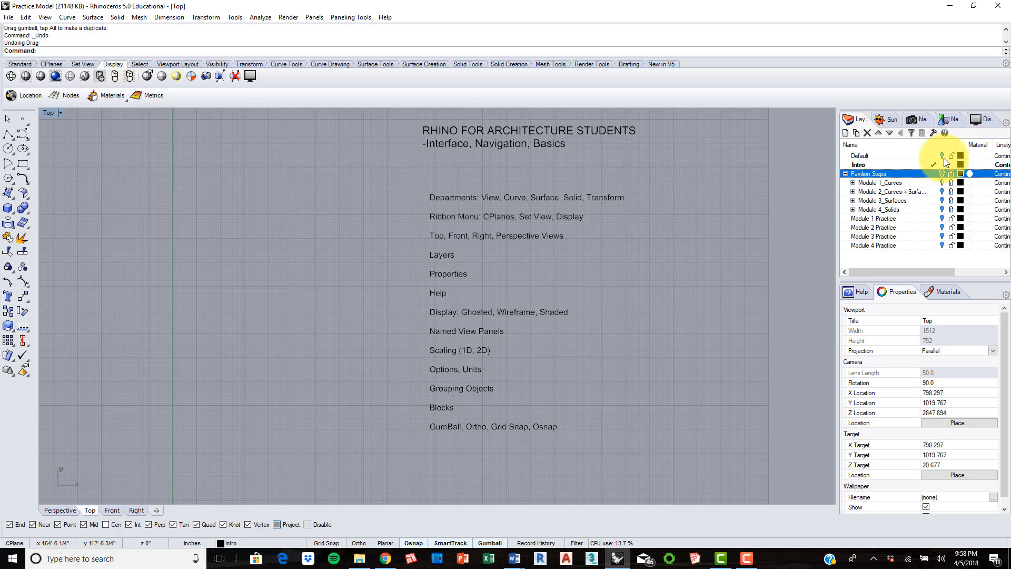
Step: Turn the Pavilion Steps layer back on and expand Module 1_Curves to review its step sublayers
click(942, 174)
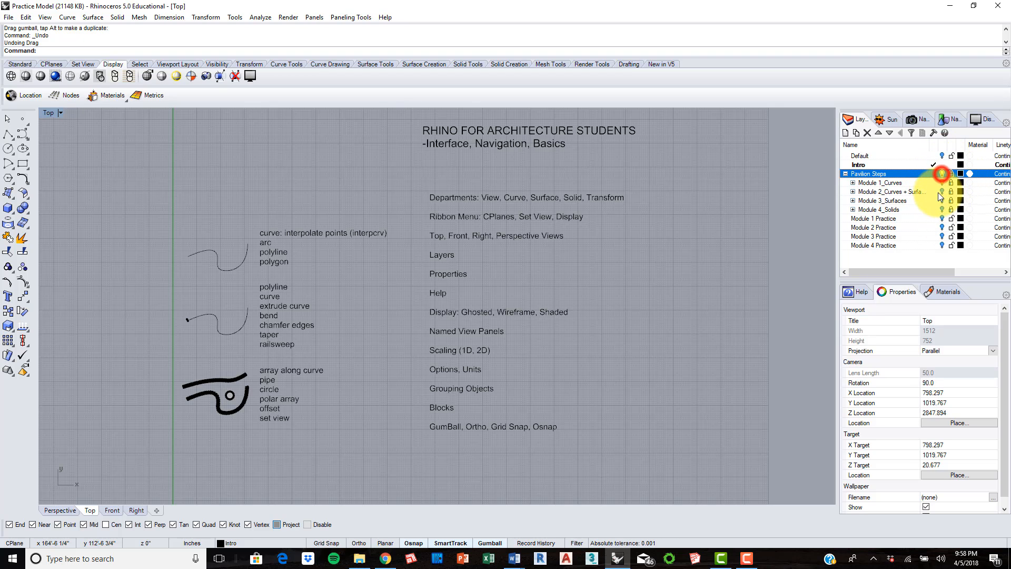
click(854, 183)
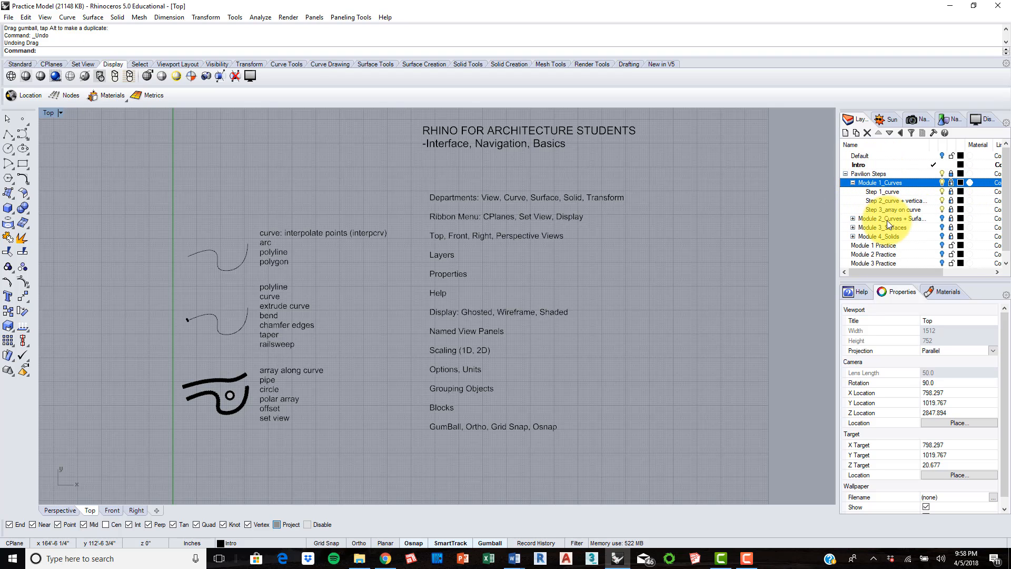
scroll(888, 221, down, 1)
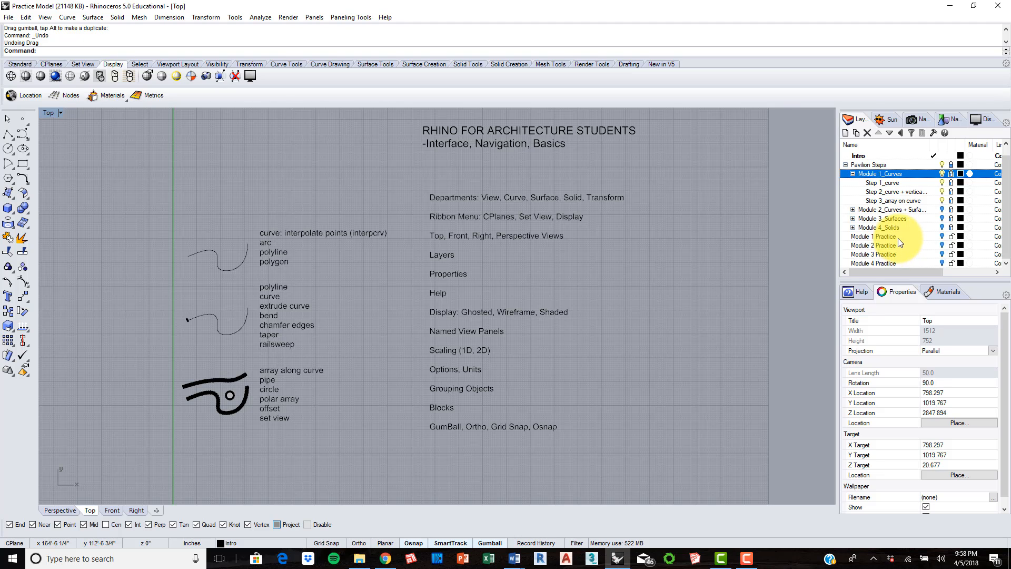
Step: Nest the Module 1 Practice layer under Module 1_Curves, then move it back out to the top level
click(896, 236)
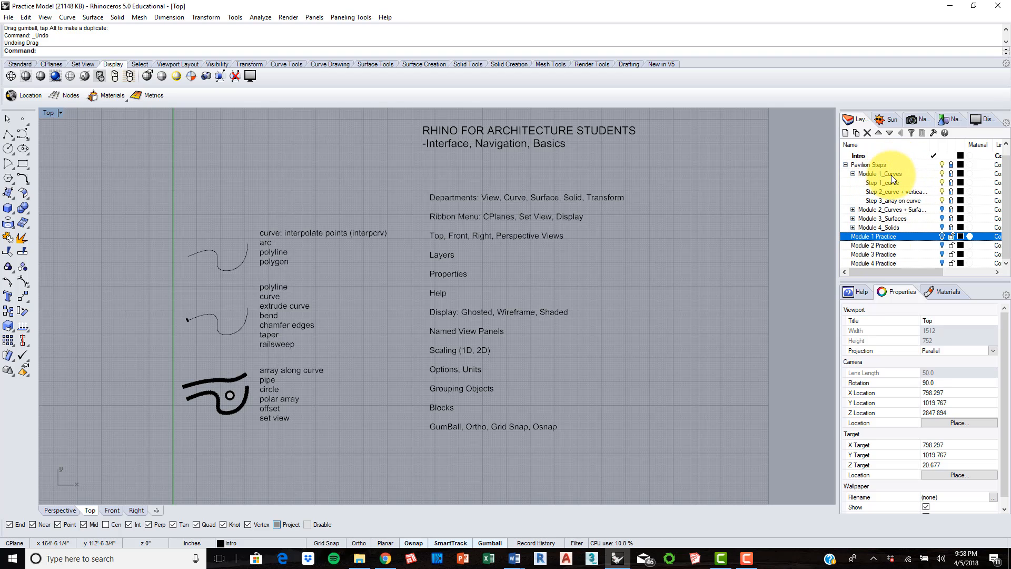
drag(882, 240, 876, 175)
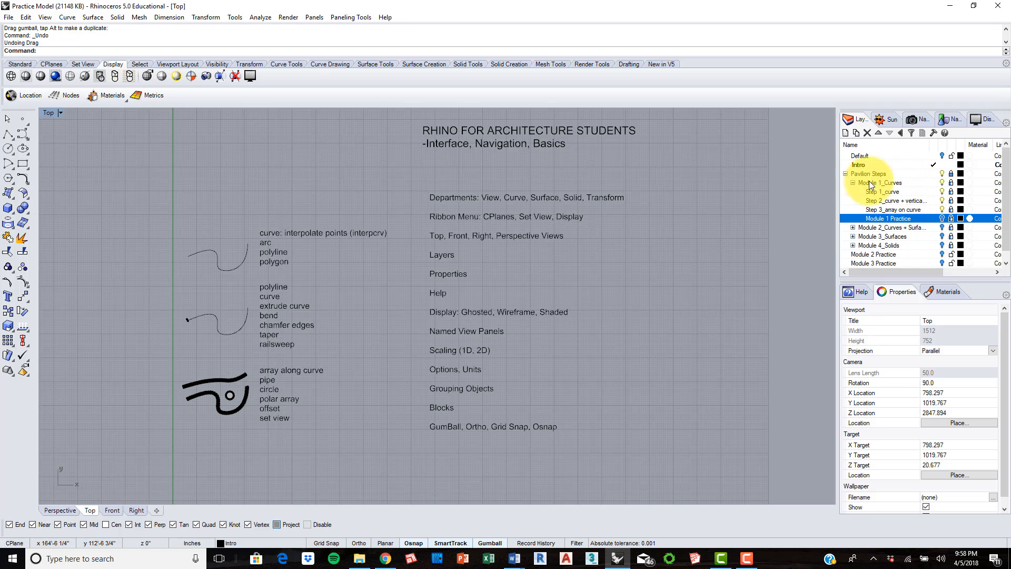
click(901, 134)
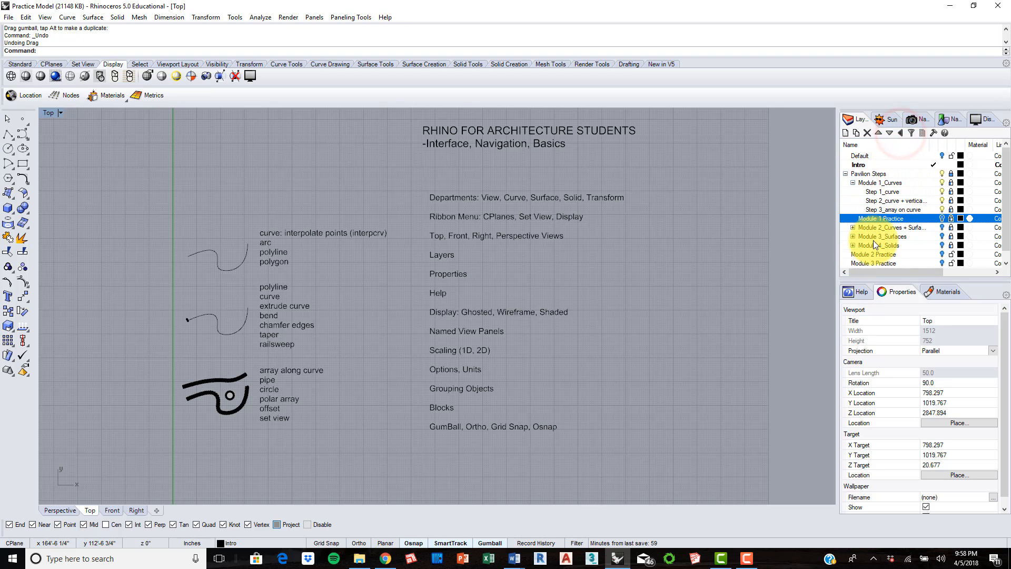
click(902, 132)
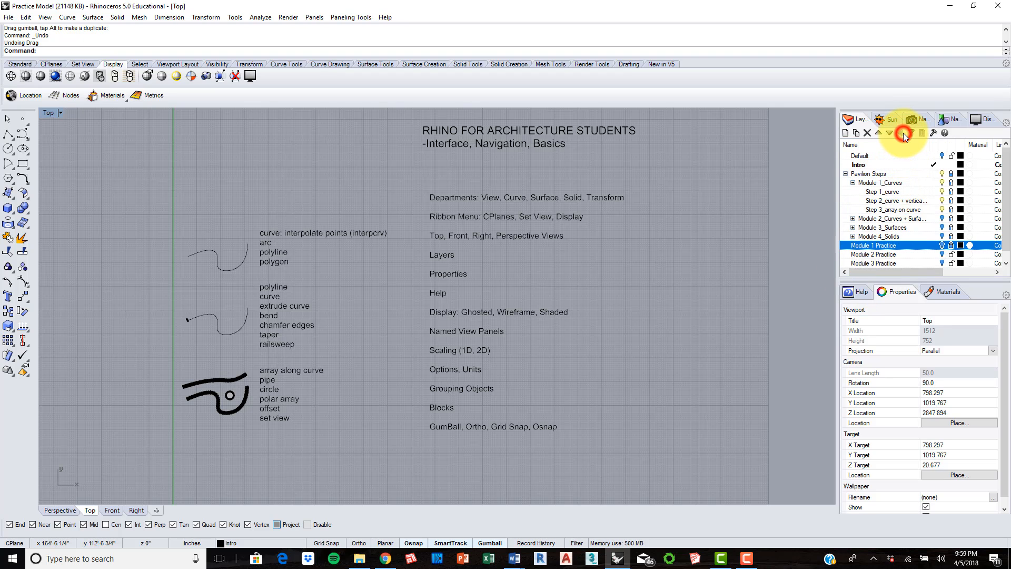
Step: Collapse the Module 1_Curves and Pavilion Steps layers and turn off Pavilion Steps
click(846, 174)
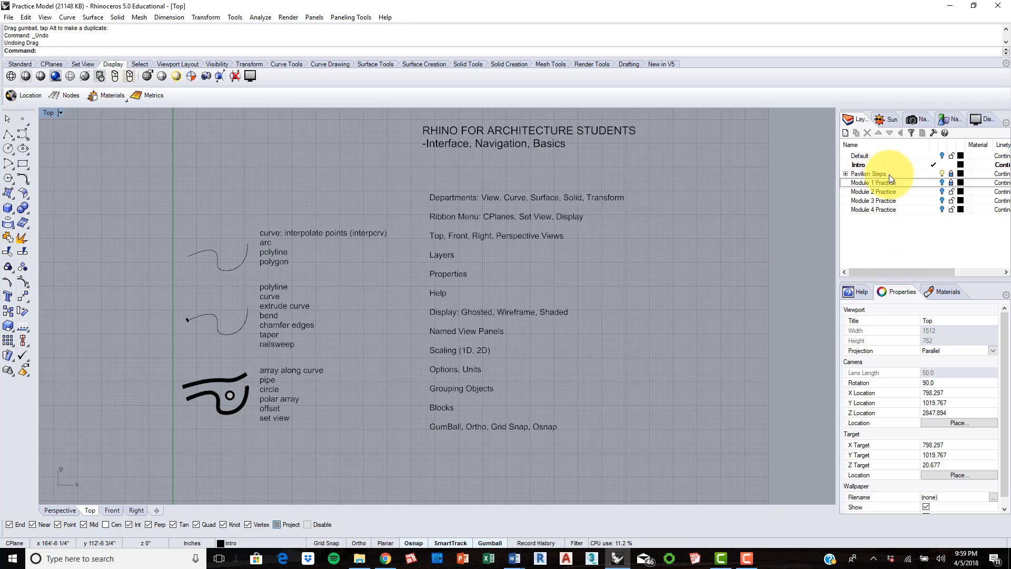
click(889, 173)
click(846, 174)
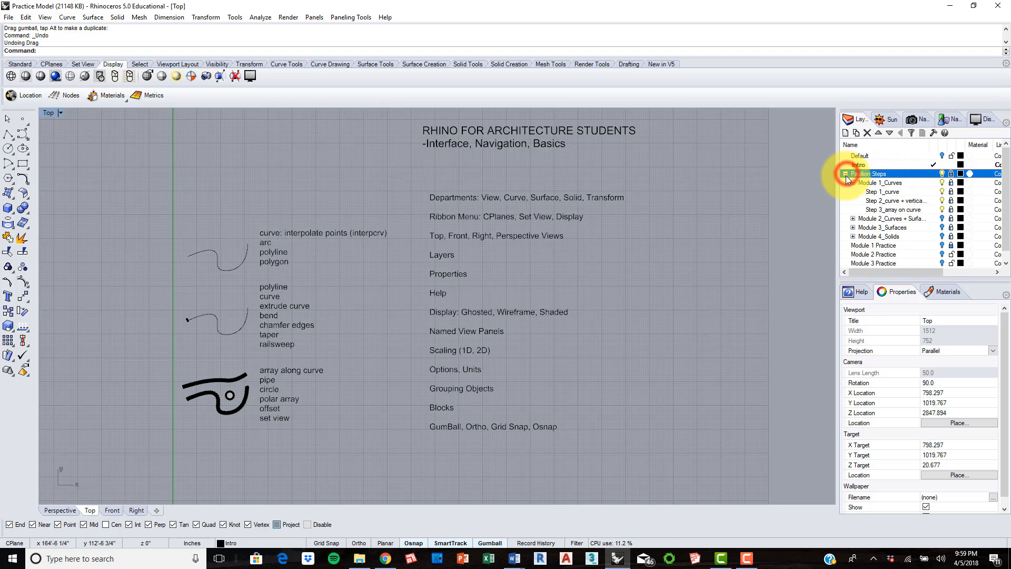
click(853, 184)
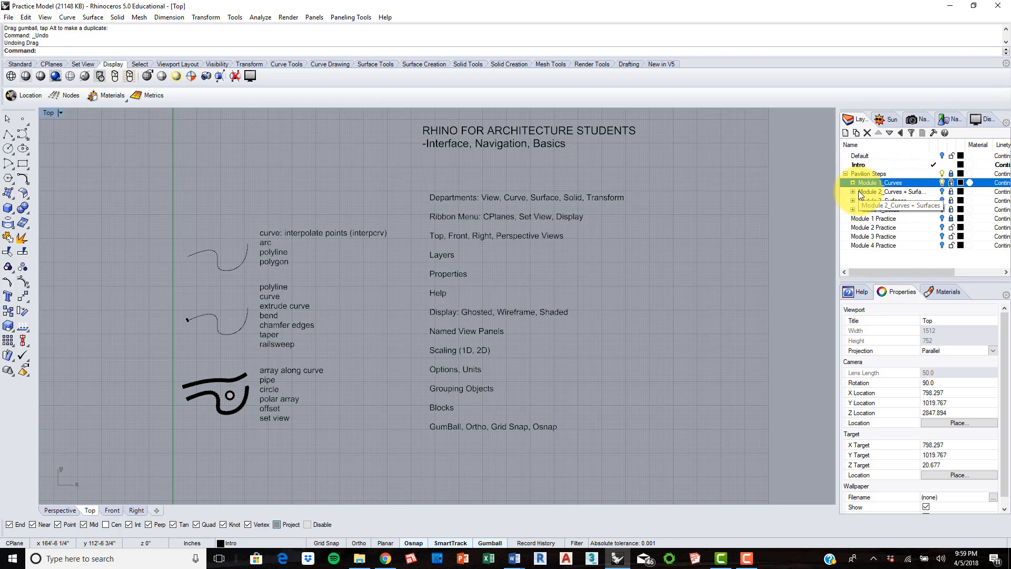
click(845, 174)
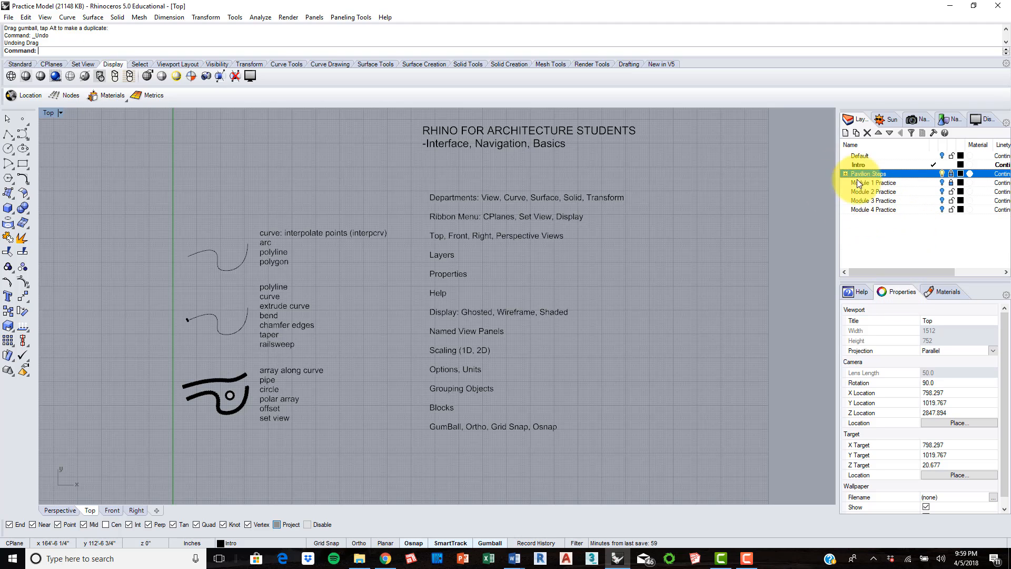
click(942, 174)
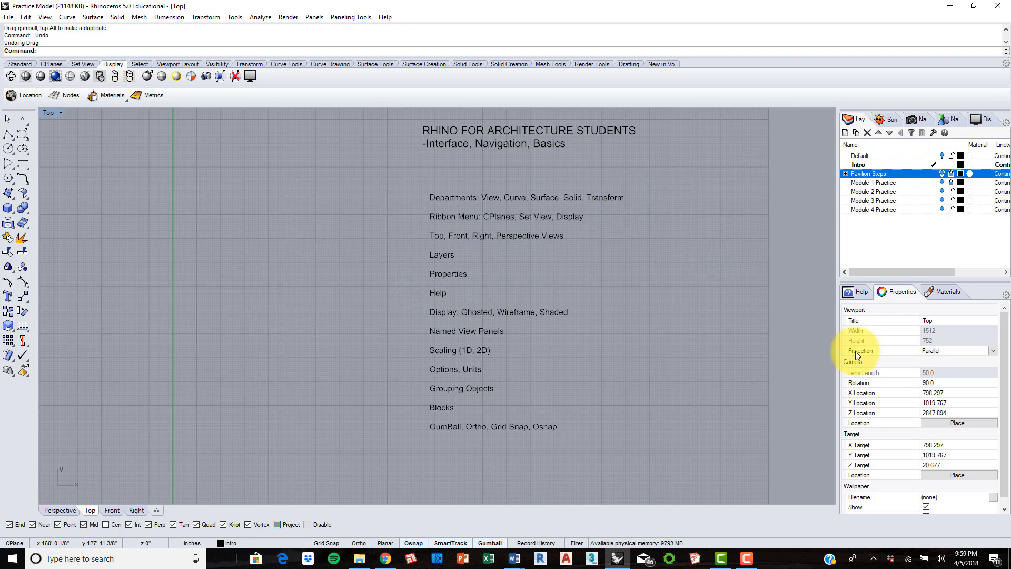
Step: Review the viewport, camera, target and wallpaper properties of the Top view
click(897, 293)
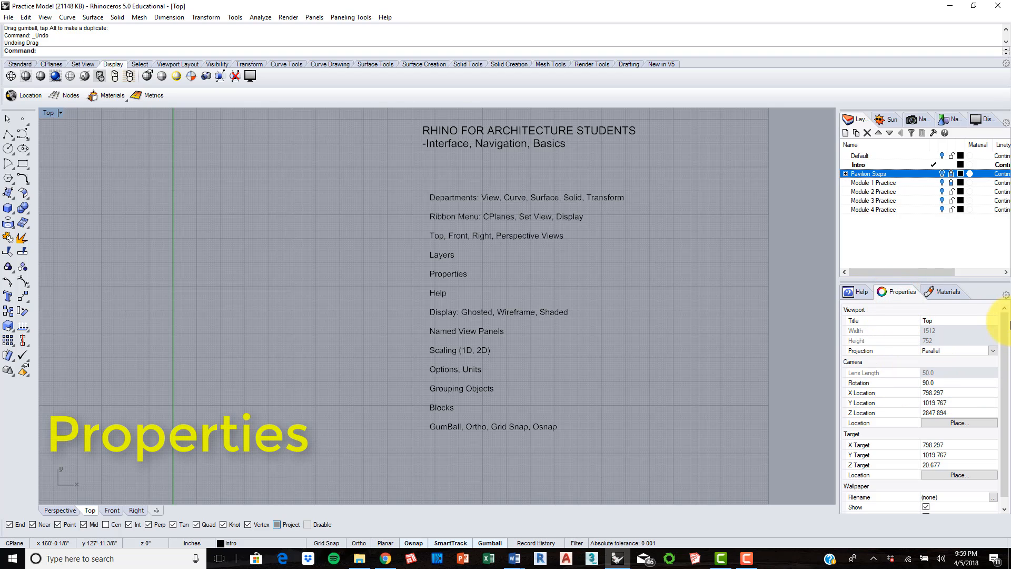
scroll(1001, 336, down, 1)
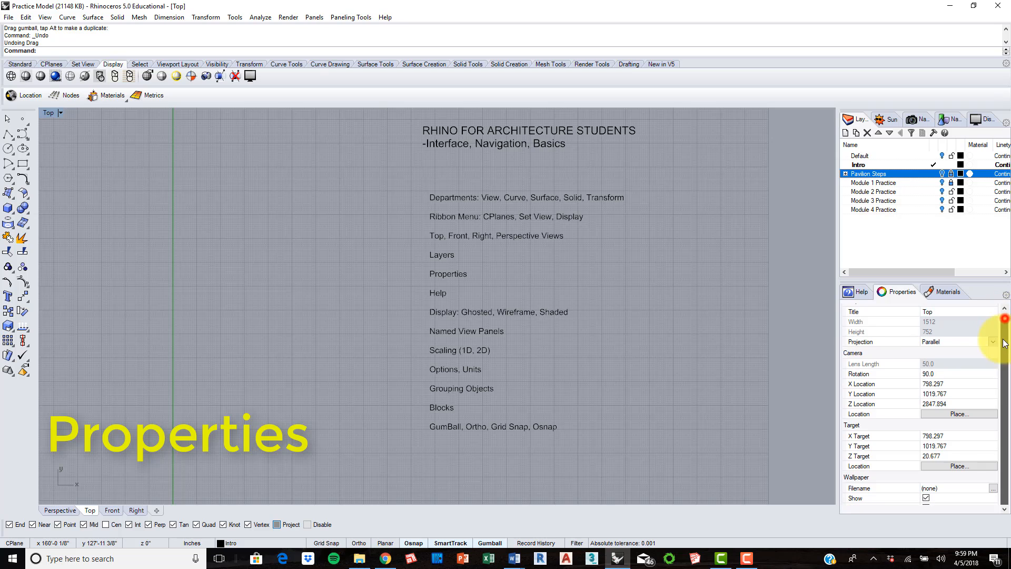
click(357, 254)
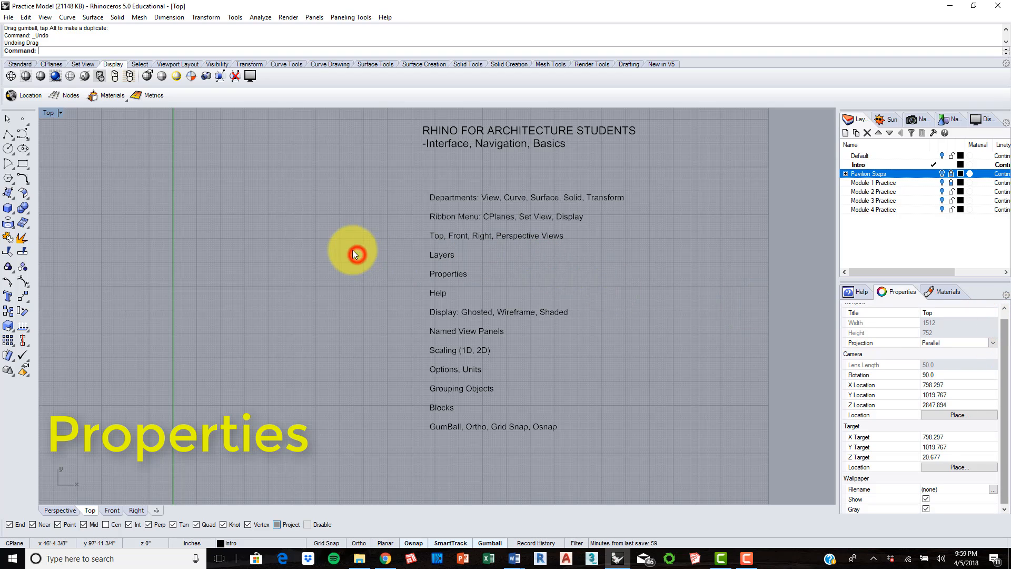
Step: Draw a solid box in the empty area beside the topic list, with its first corner at about 25'-8", 98'-4"
click(466, 64)
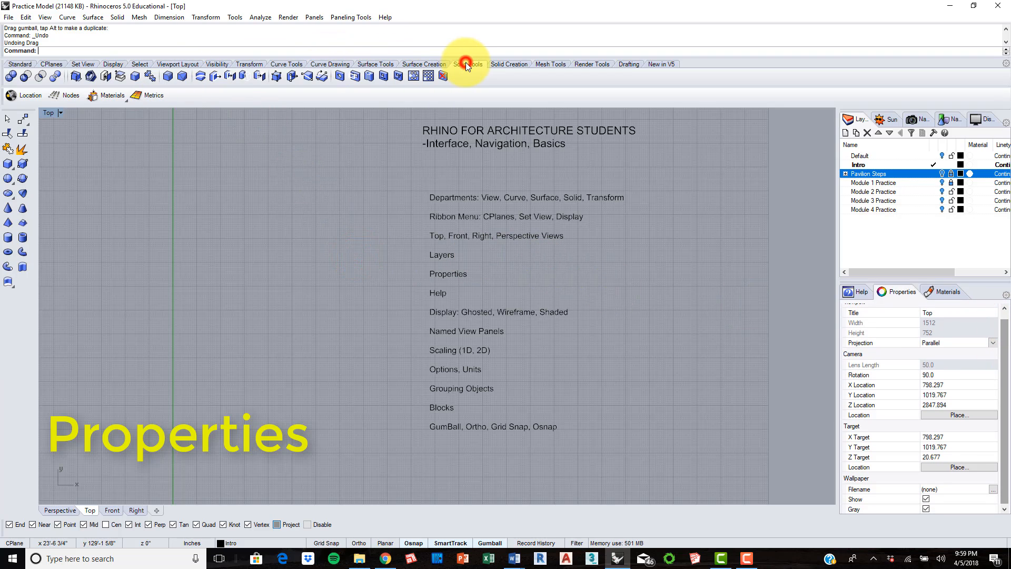
click(508, 64)
click(10, 76)
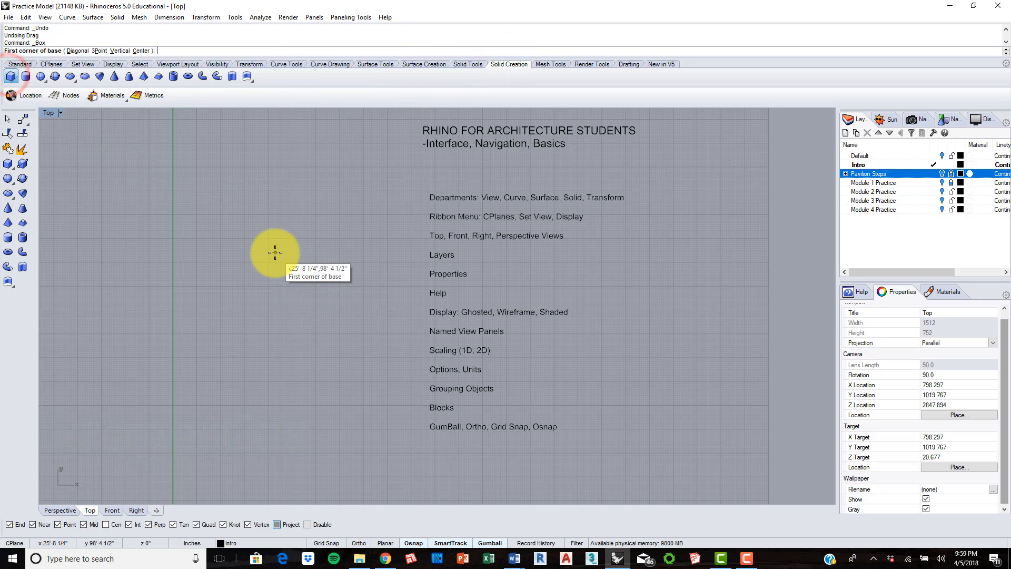
click(275, 253)
click(341, 299)
click(337, 271)
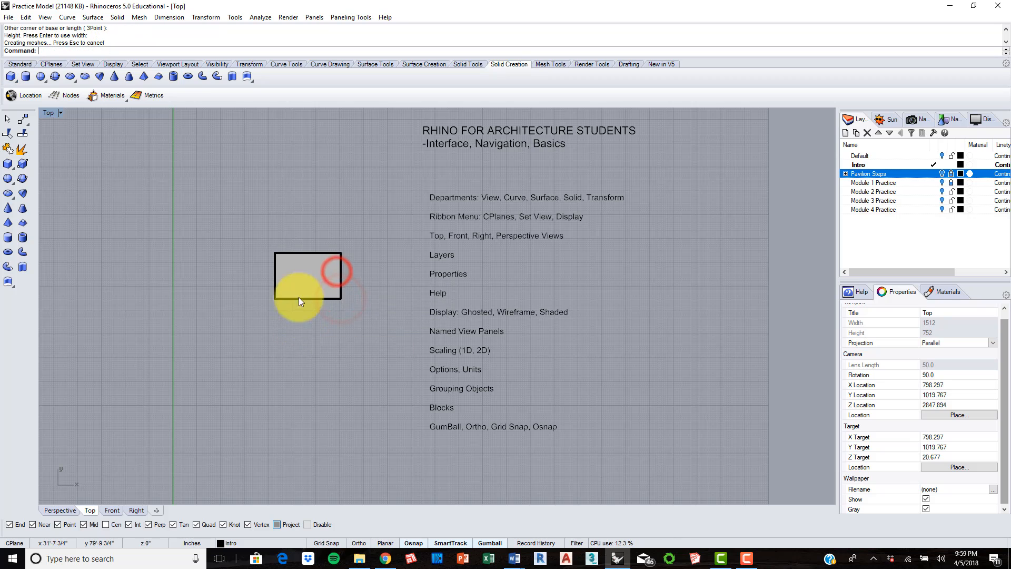
Step: Name the new box BOX 1 and assign it to the Default layer
click(310, 277)
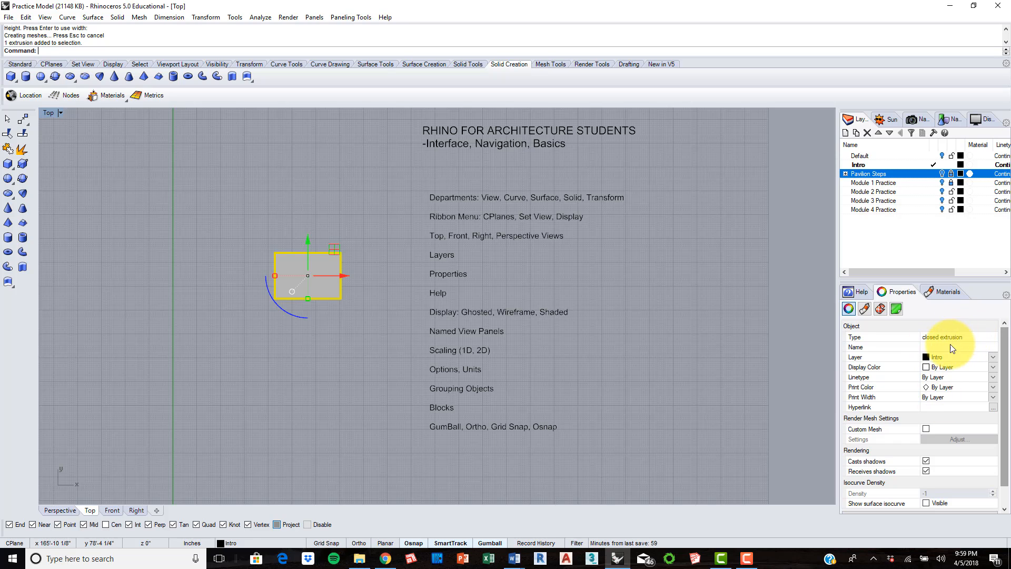
click(949, 349)
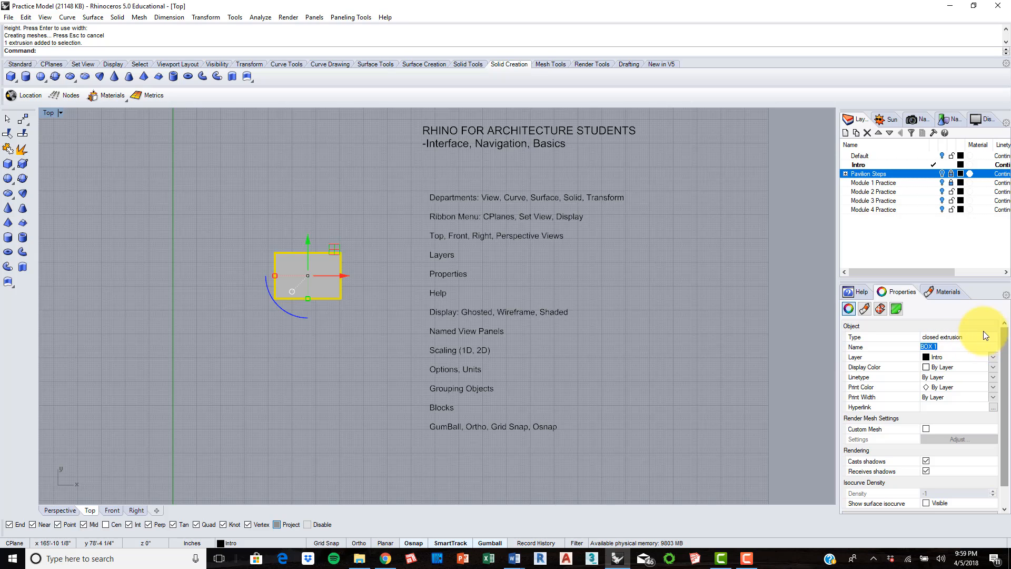
click(994, 358)
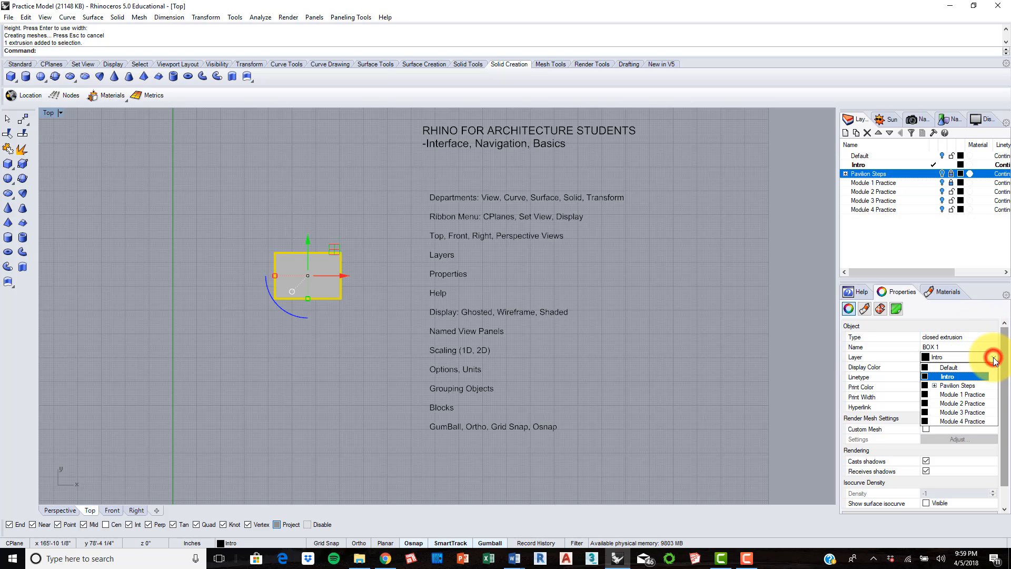
click(959, 375)
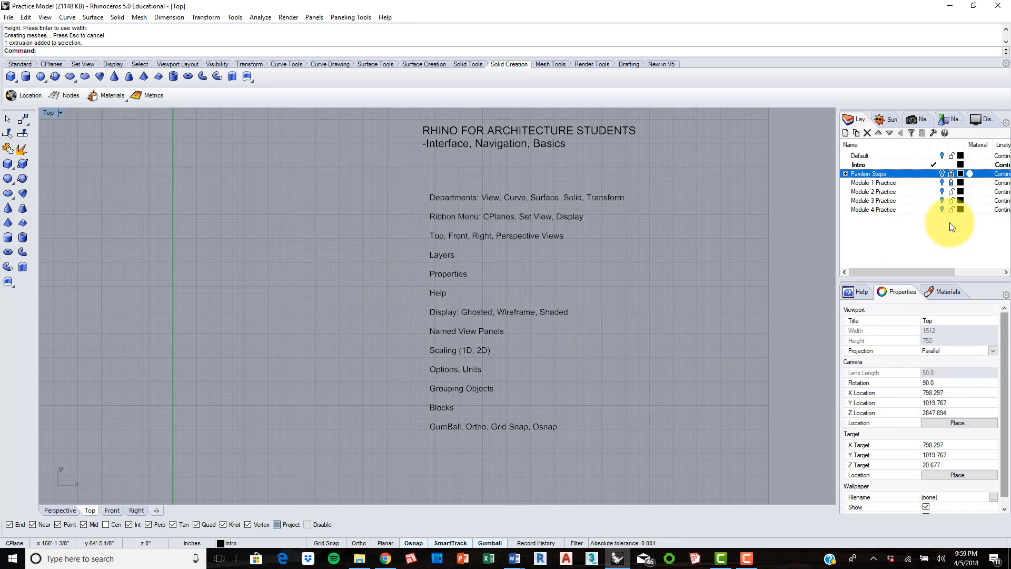
Step: Turn on the Default layer, delete BOX 1, and turn the layer off again
click(942, 156)
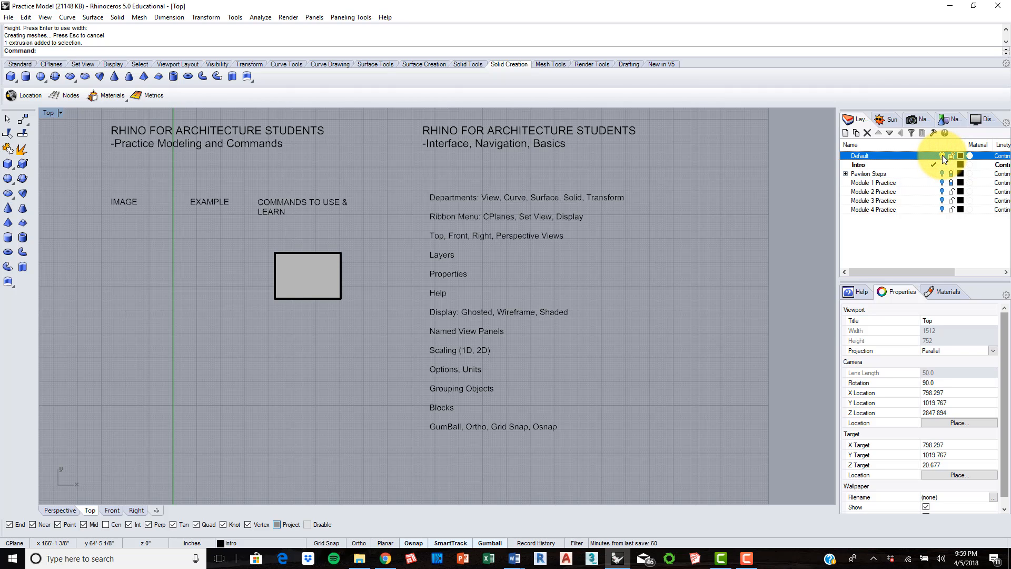
click(291, 259)
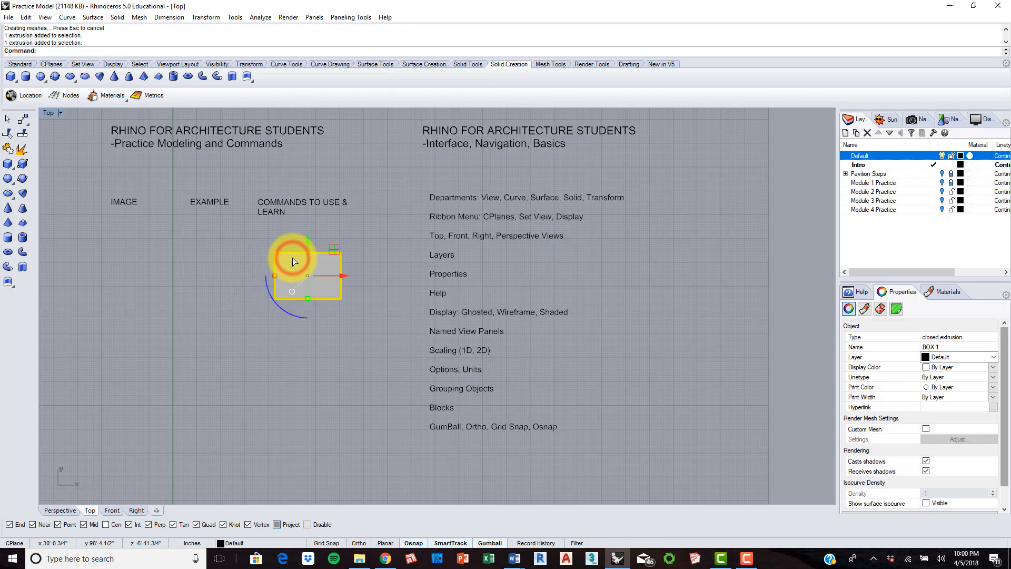
key(Delete)
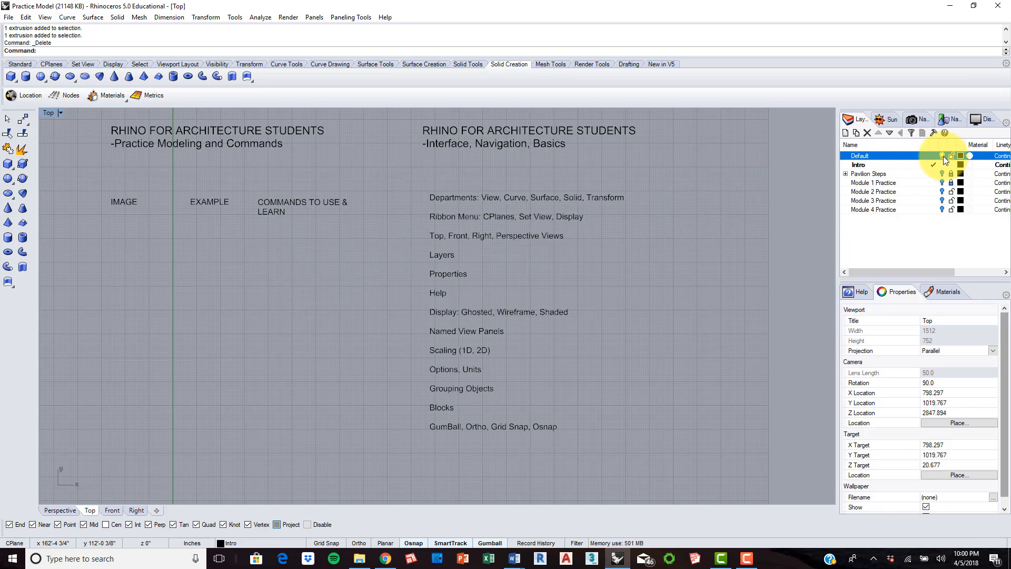
click(942, 156)
click(241, 308)
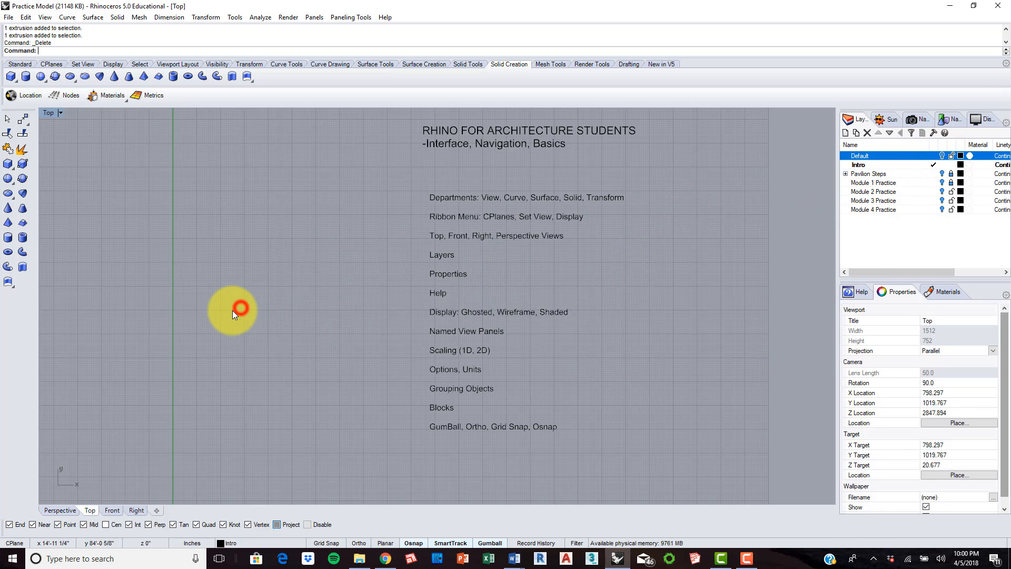
Step: Draw another solid box in the empty area beside the topic list in the Top view
click(895, 291)
click(17, 77)
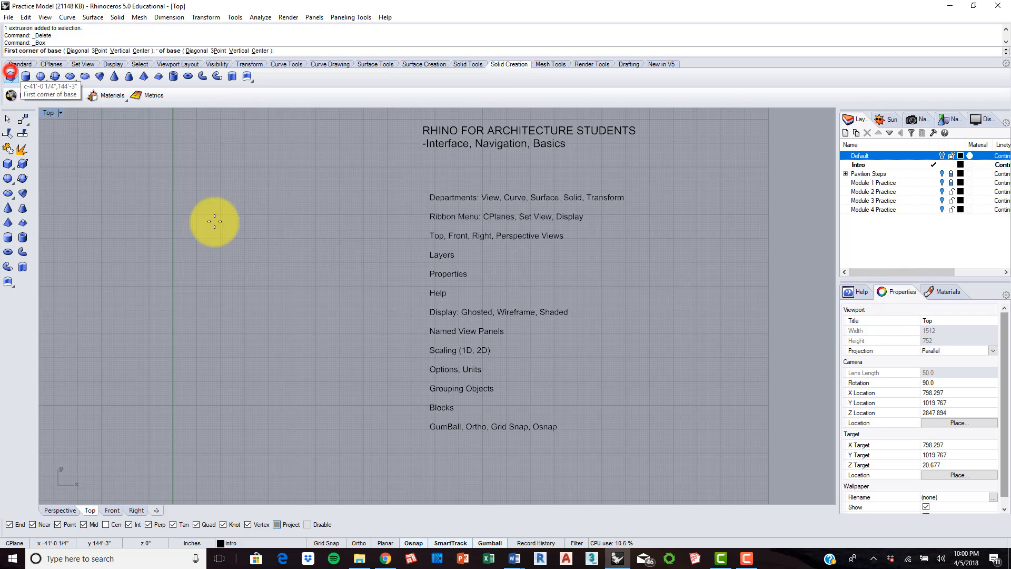
click(256, 255)
click(327, 314)
click(309, 281)
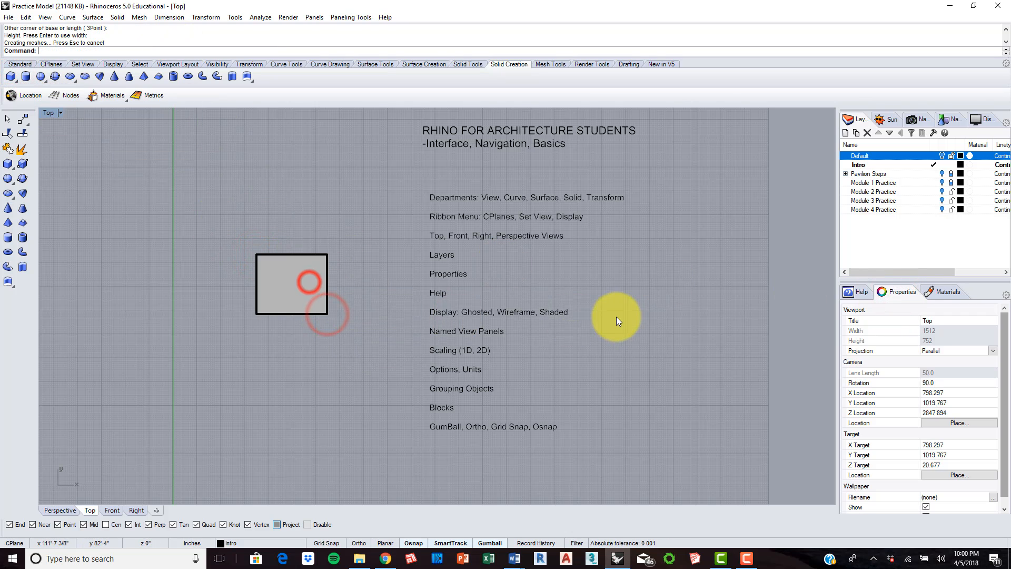
Step: Assign the new box to the Default layer and turn that layer on
click(300, 277)
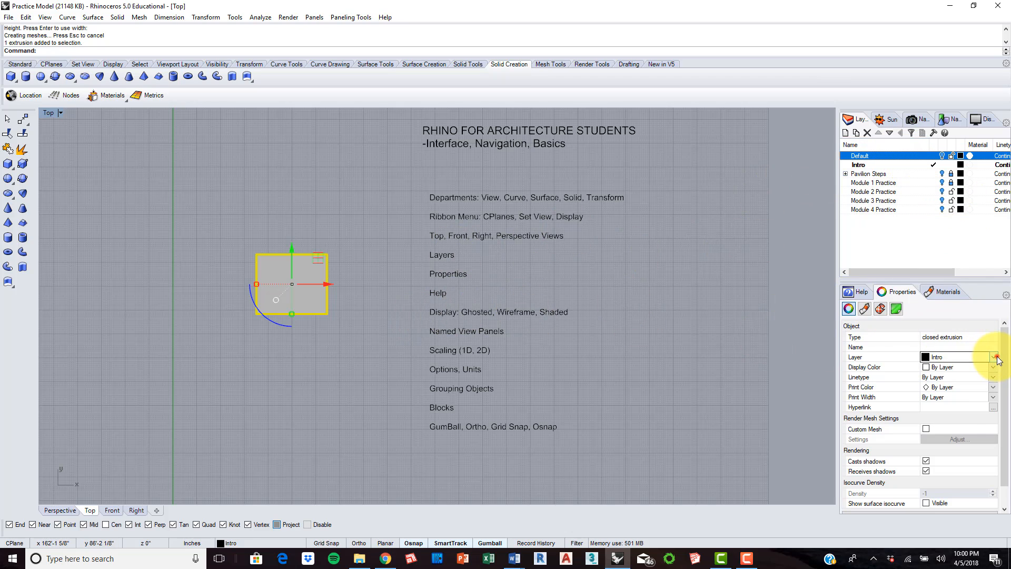
click(955, 357)
click(955, 367)
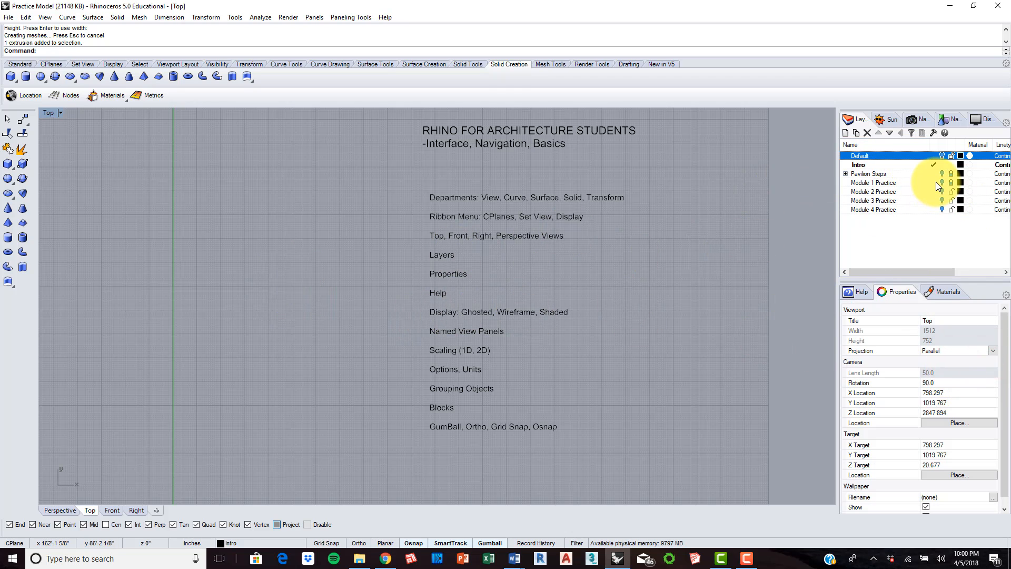
click(943, 153)
Step: Set the box's display color to Red and deselect it to check its outline
click(302, 277)
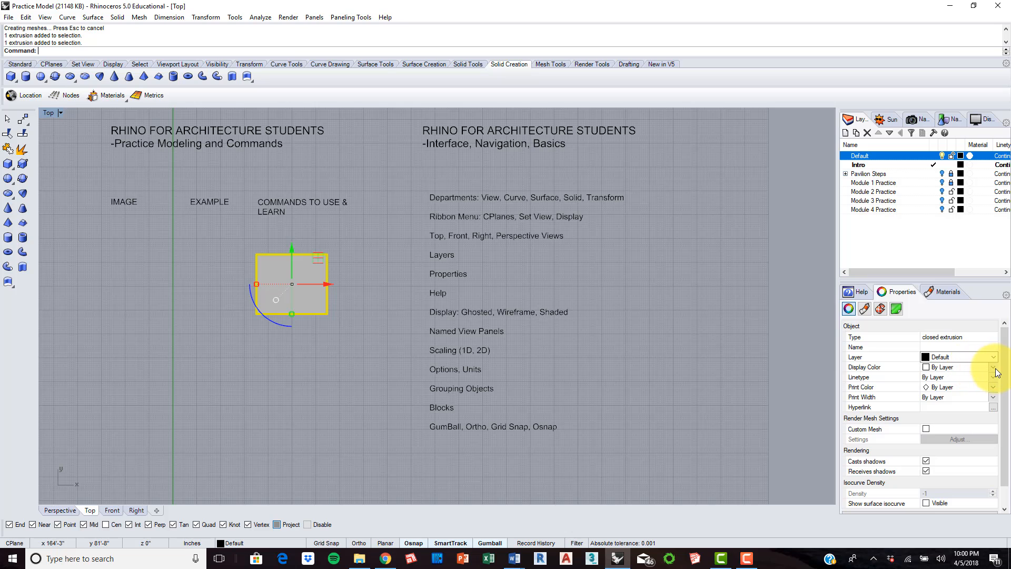
click(974, 368)
click(951, 413)
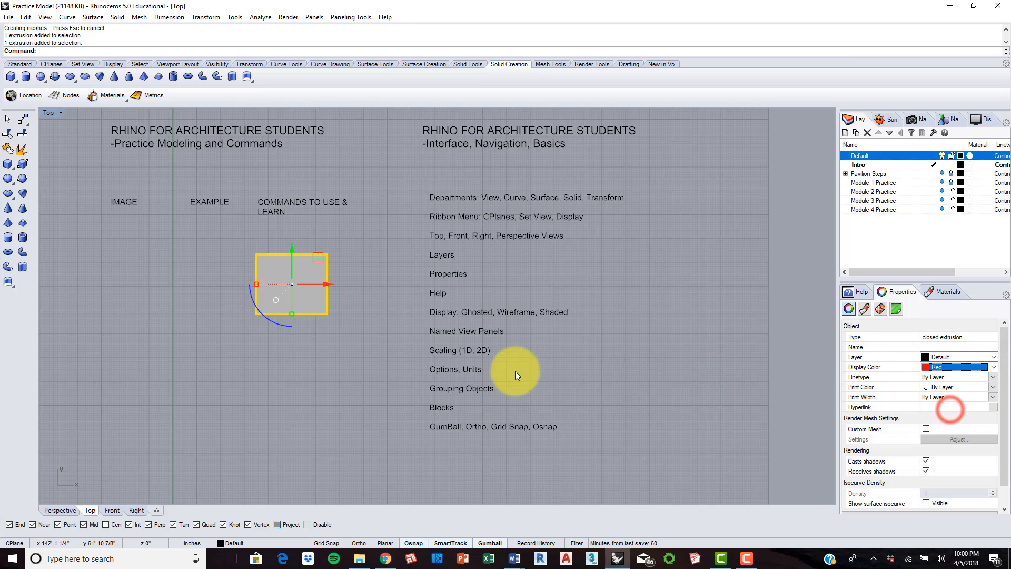
click(743, 319)
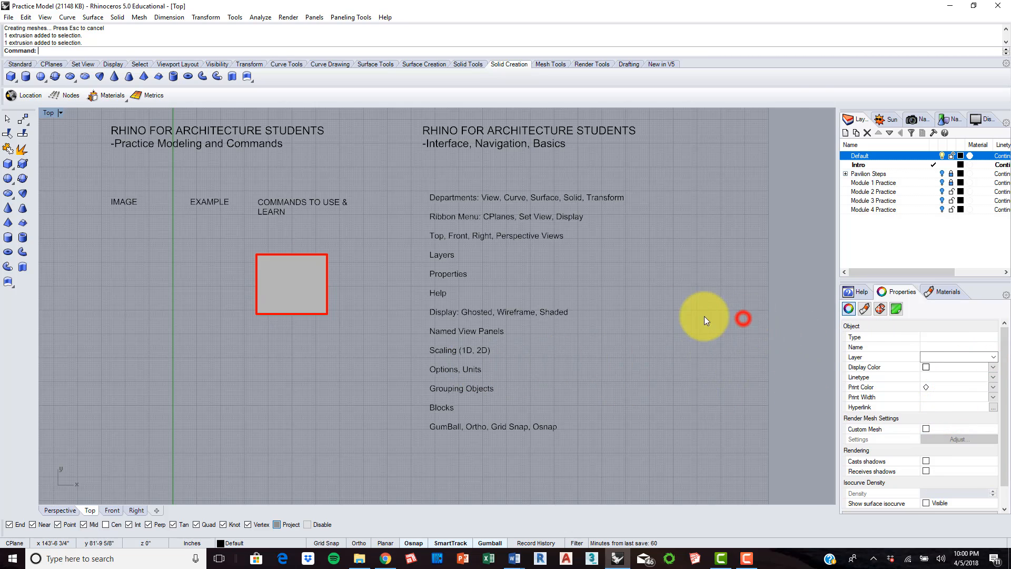
Step: Reselect the red box to examine its linetype, print color and print width properties, and look up the Print command
click(298, 272)
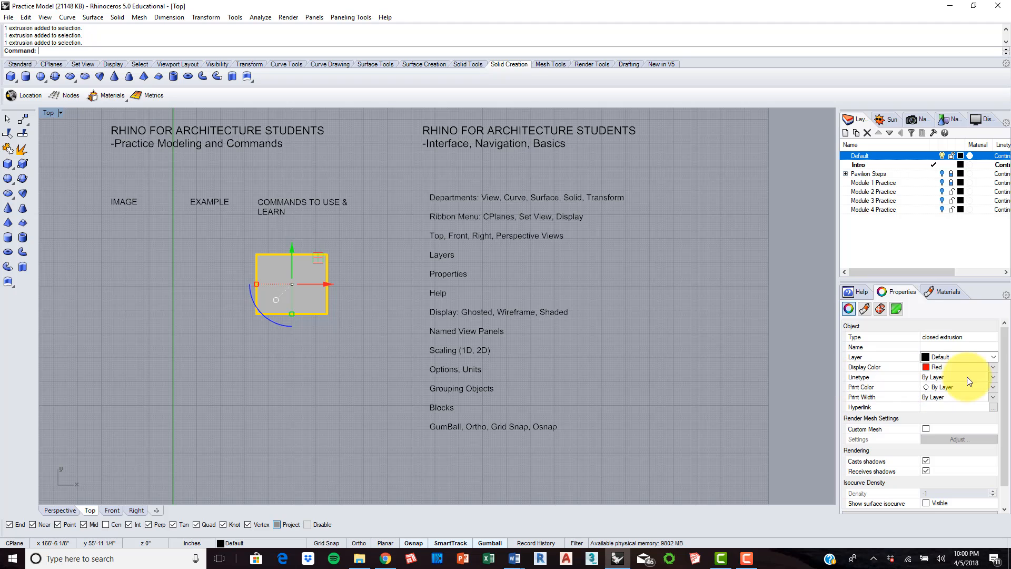
drag(1005, 335, 1005, 347)
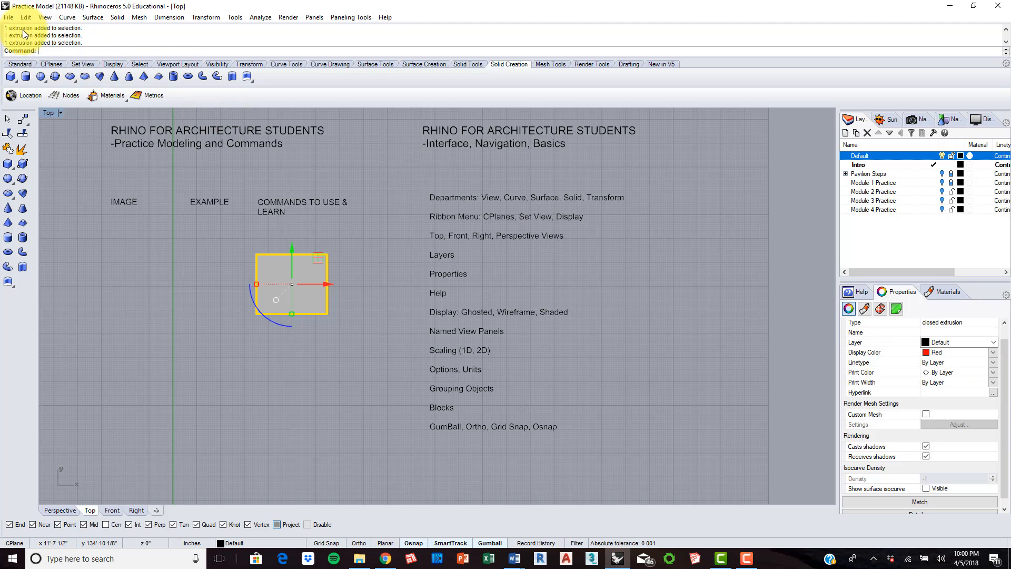
click(9, 17)
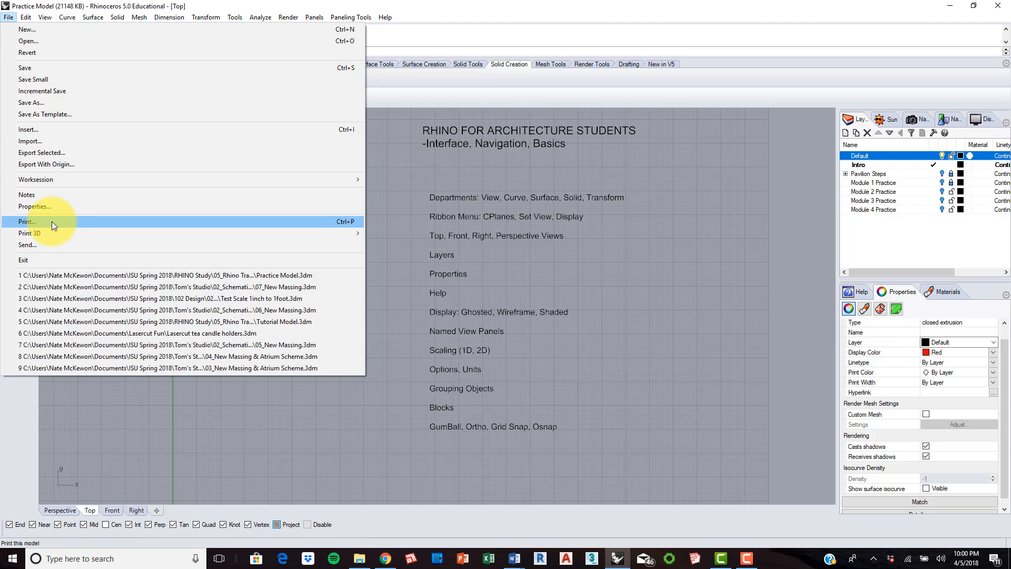
click(687, 296)
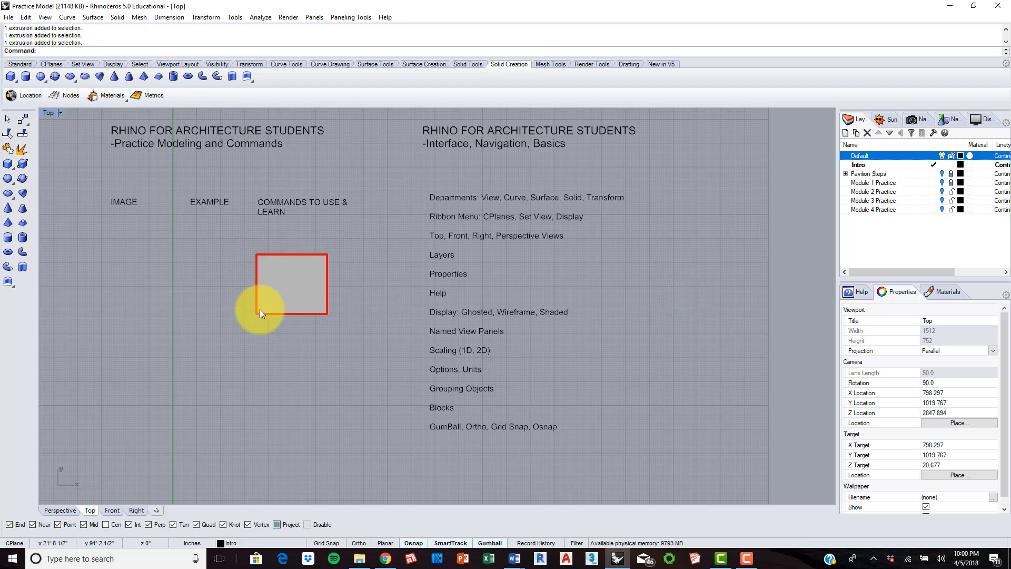
click(289, 295)
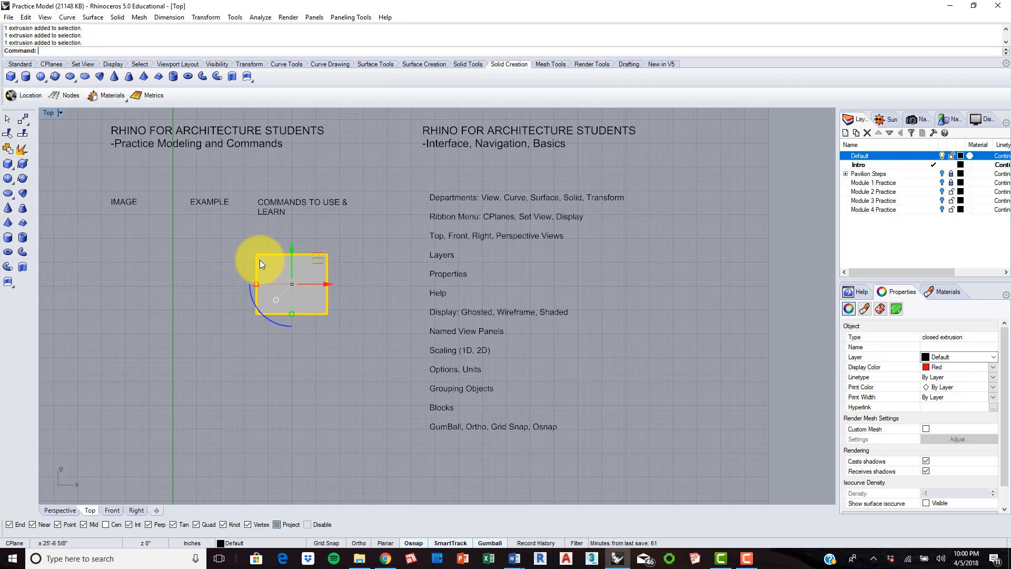
Step: Set the box's display color to By Layer and deselect it to check its outline
click(993, 367)
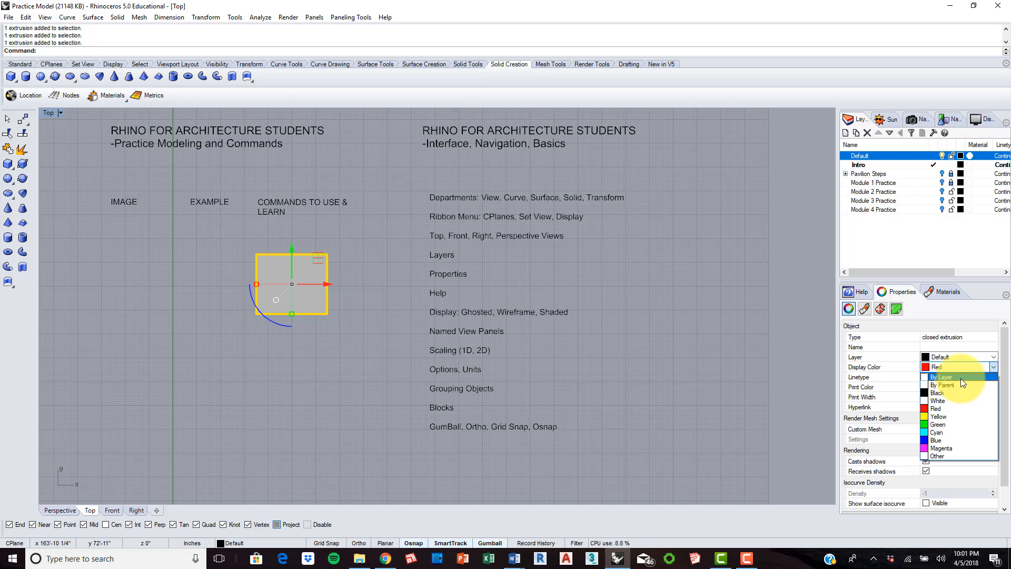
click(961, 378)
click(686, 302)
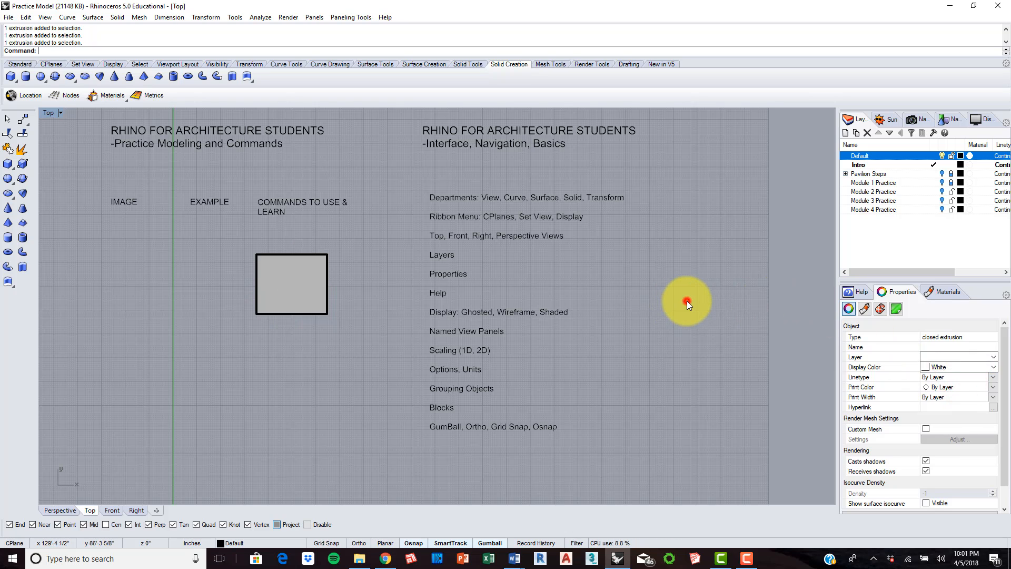
Step: Reselect the box to examine its object properties and the layers it can be assigned to, keeping Default, and leave it deselected
click(291, 283)
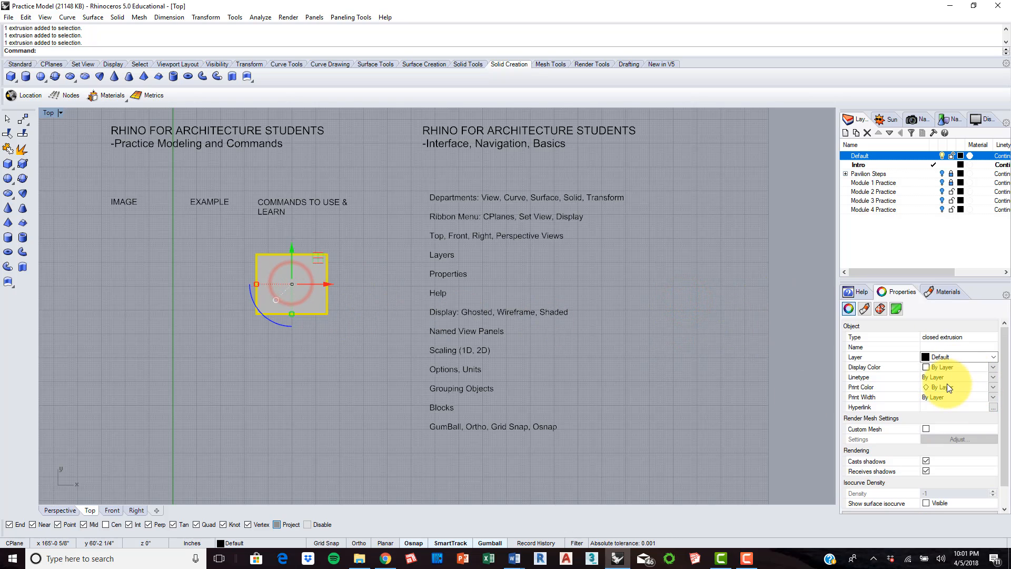
drag(1006, 364, 1003, 317)
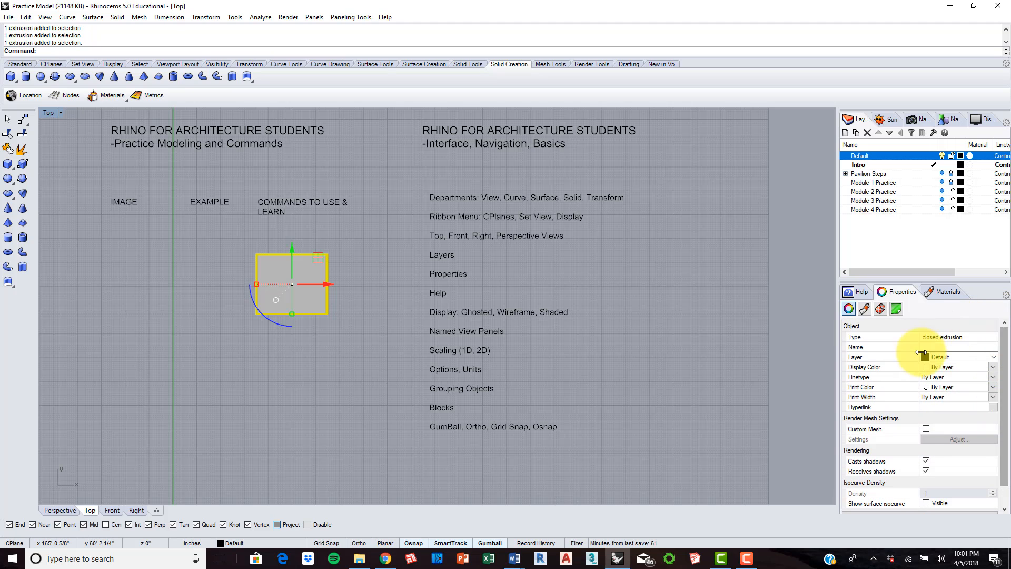
click(346, 277)
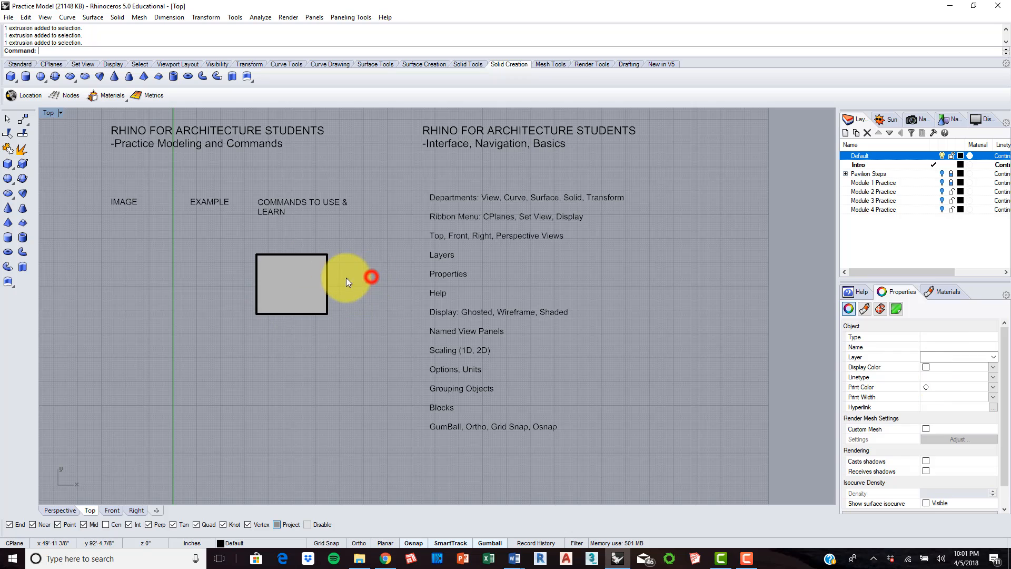
click(327, 278)
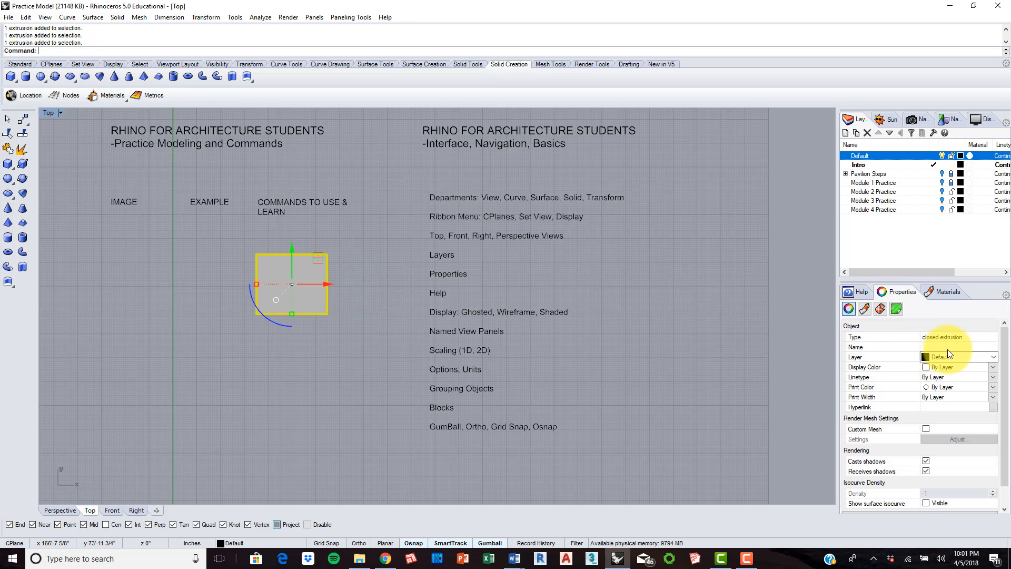
click(997, 357)
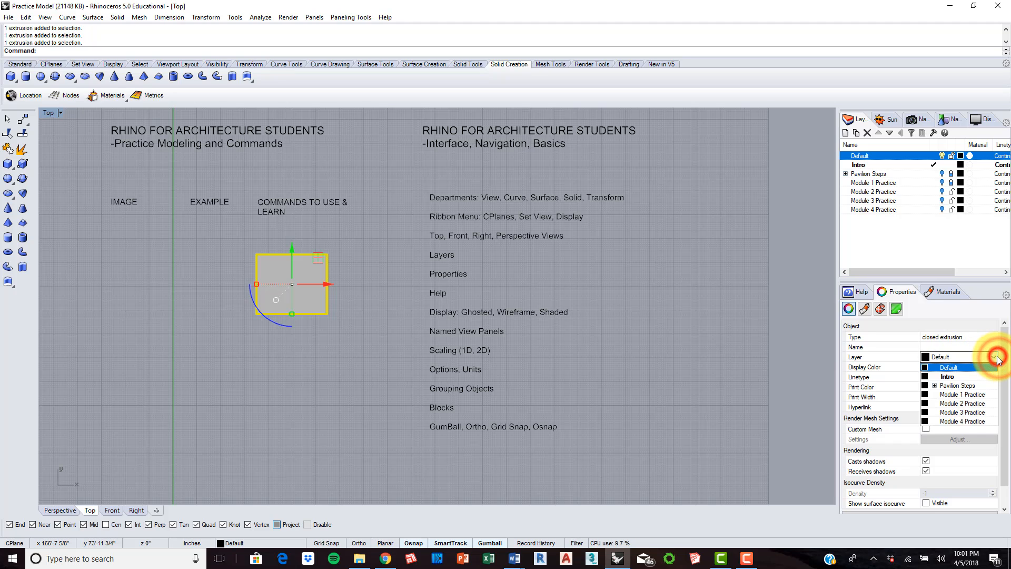
click(984, 363)
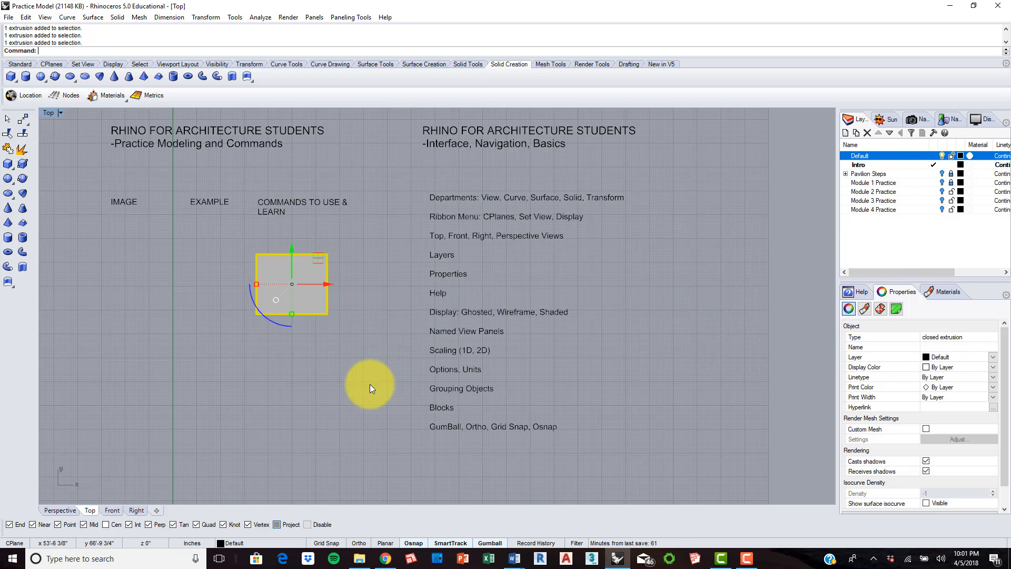
click(354, 386)
click(362, 338)
click(283, 281)
click(342, 360)
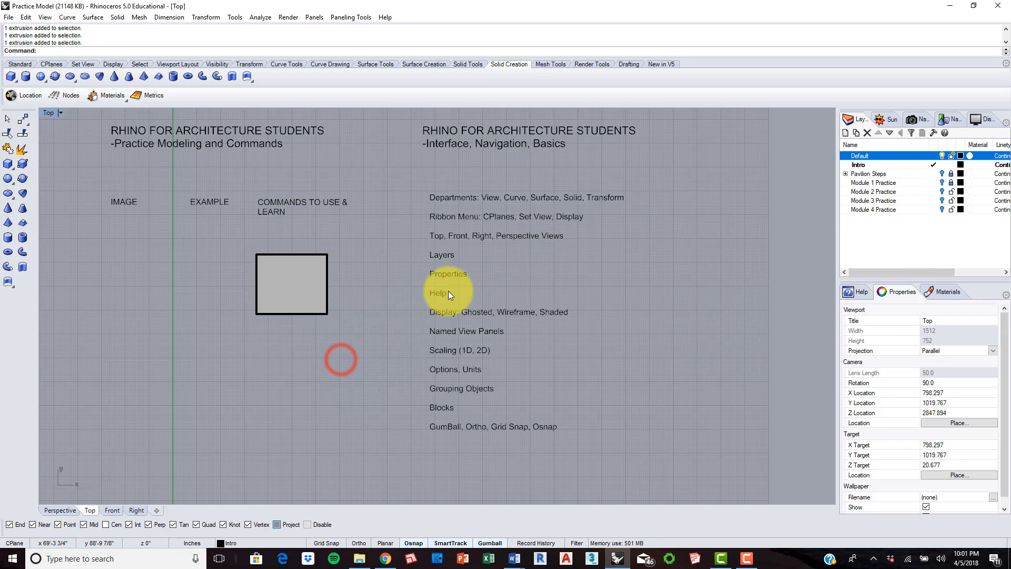
Step: Show the Help content and look through its welcome page and the "What do you want to do?" topics
click(854, 292)
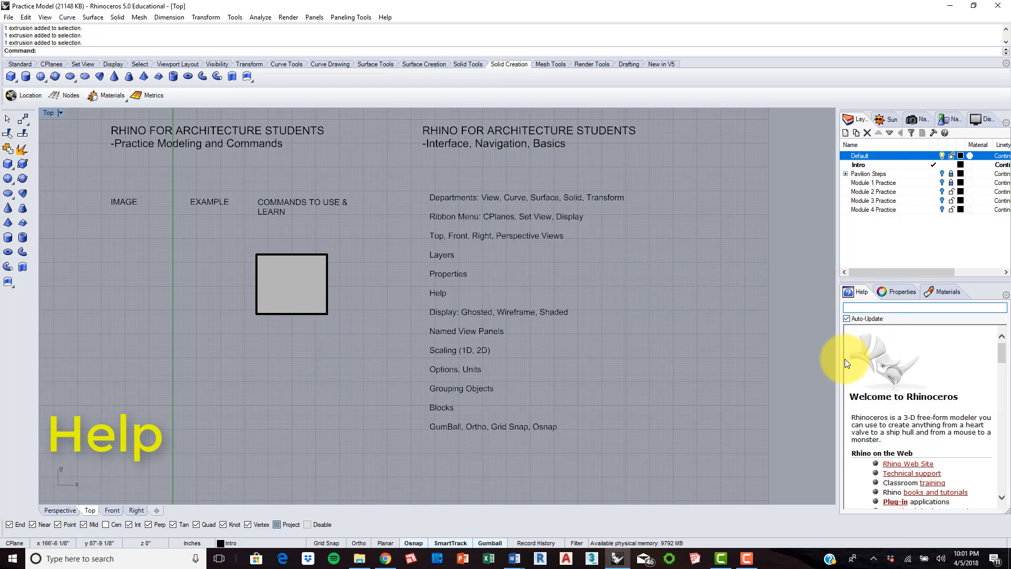
scroll(898, 374, down, 10)
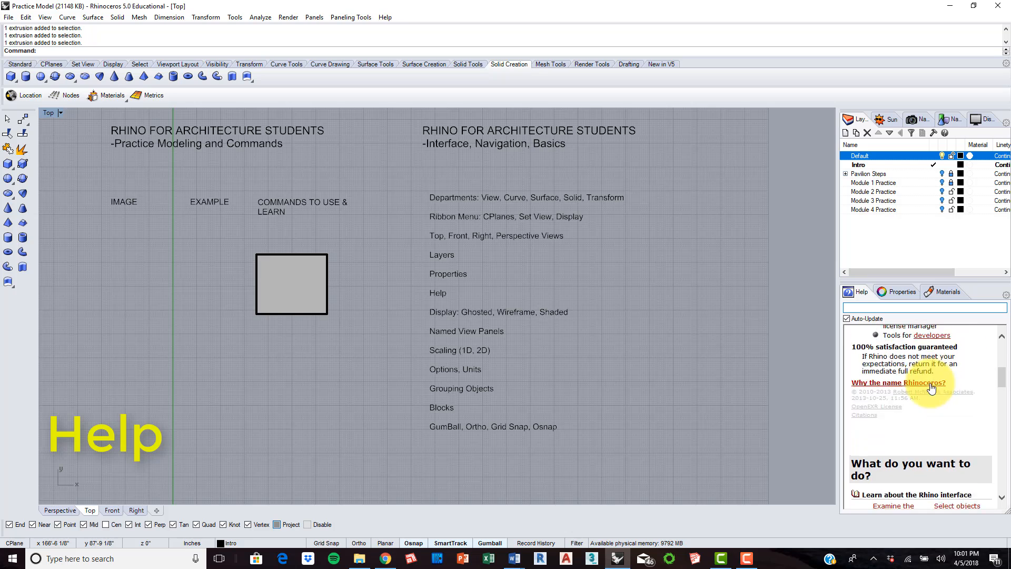
scroll(933, 378, down, 4)
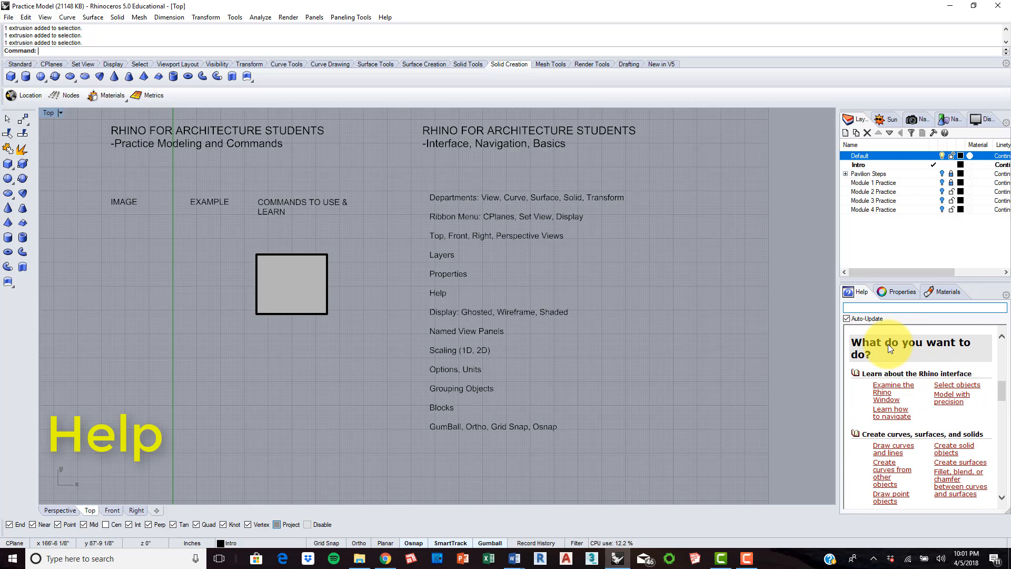
scroll(890, 345, up, 1)
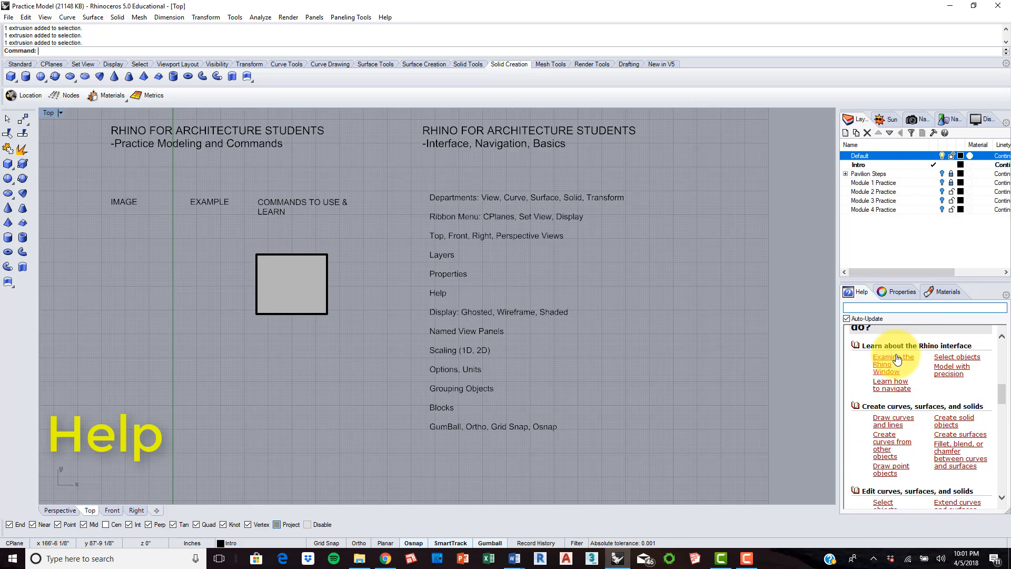
scroll(895, 356, down, 1)
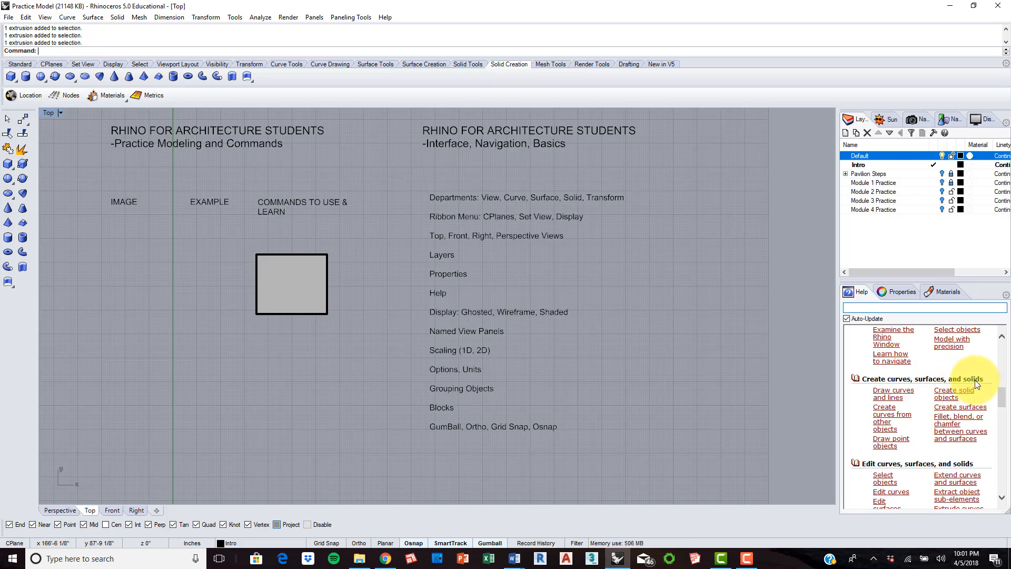
Step: Look through the commands in the "Draw curves and lines" help topic and close its list
click(891, 394)
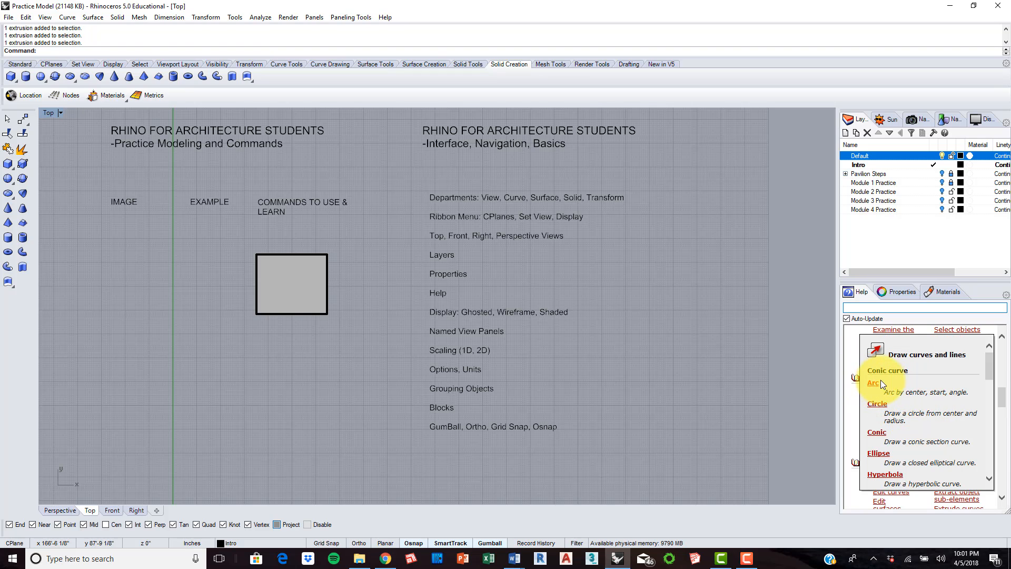
scroll(885, 385, down, 2)
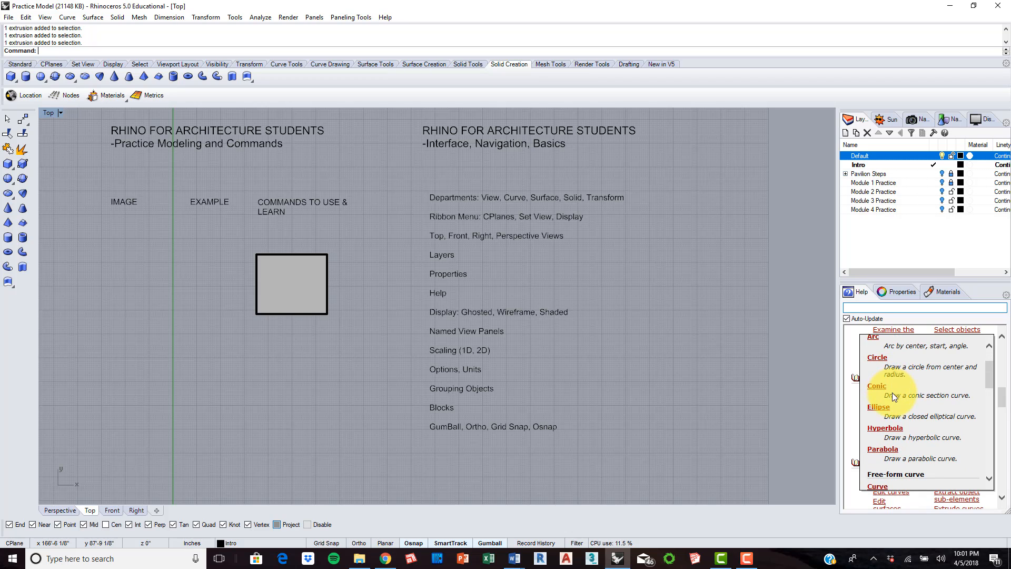
scroll(907, 390, down, 1)
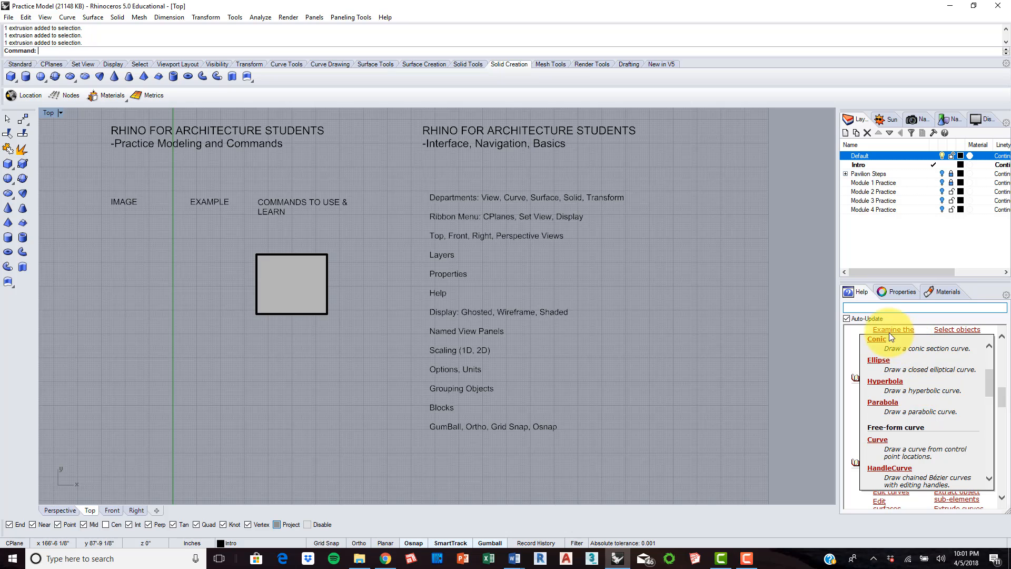
click(853, 291)
click(1001, 336)
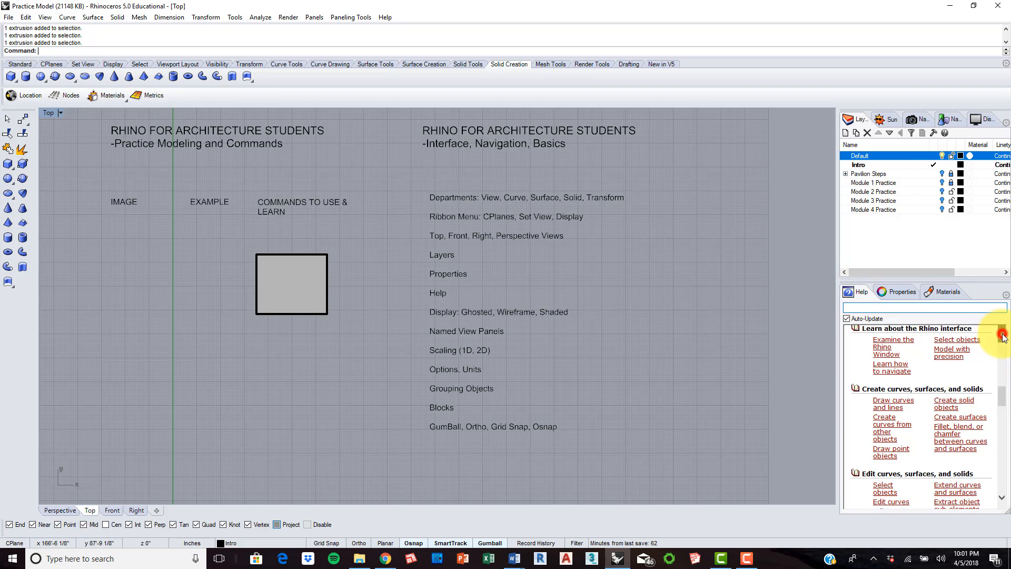
Step: Review the help topics for editing curves, surfaces and solids, and check where Help is enabled among the available panels
scroll(938, 376, down, 3)
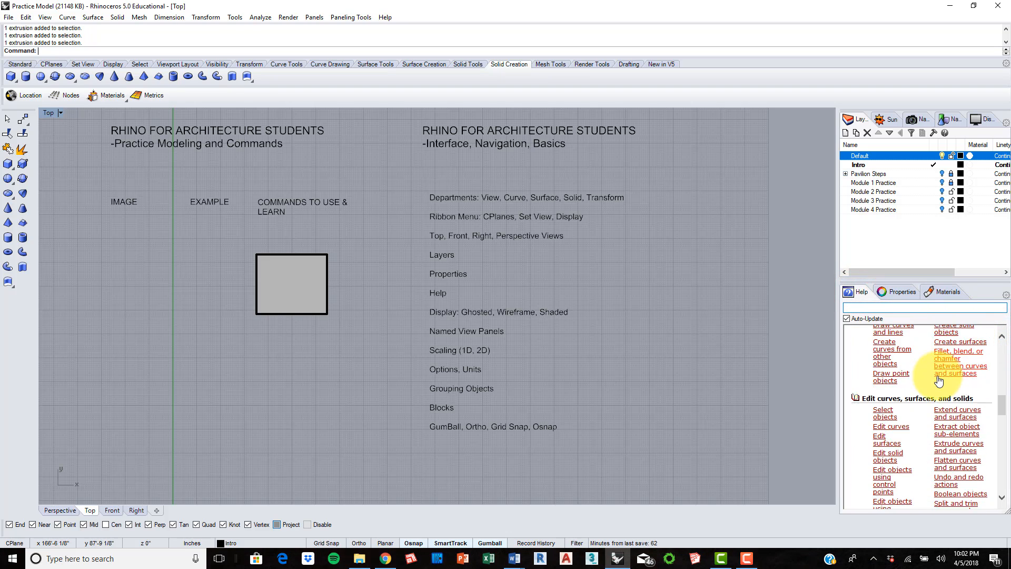
scroll(938, 377, down, 3)
scroll(927, 355, up, 1)
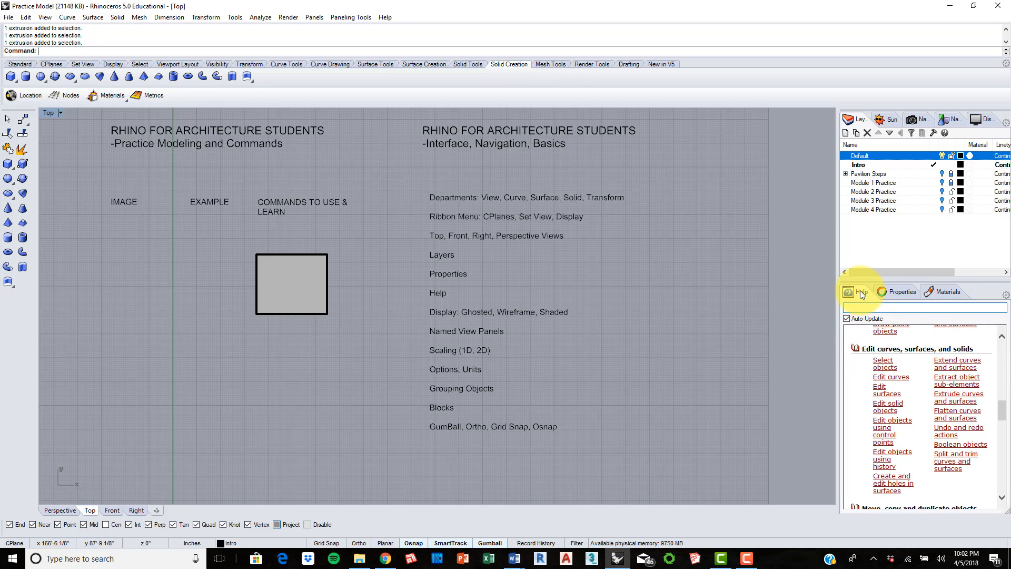
click(1006, 296)
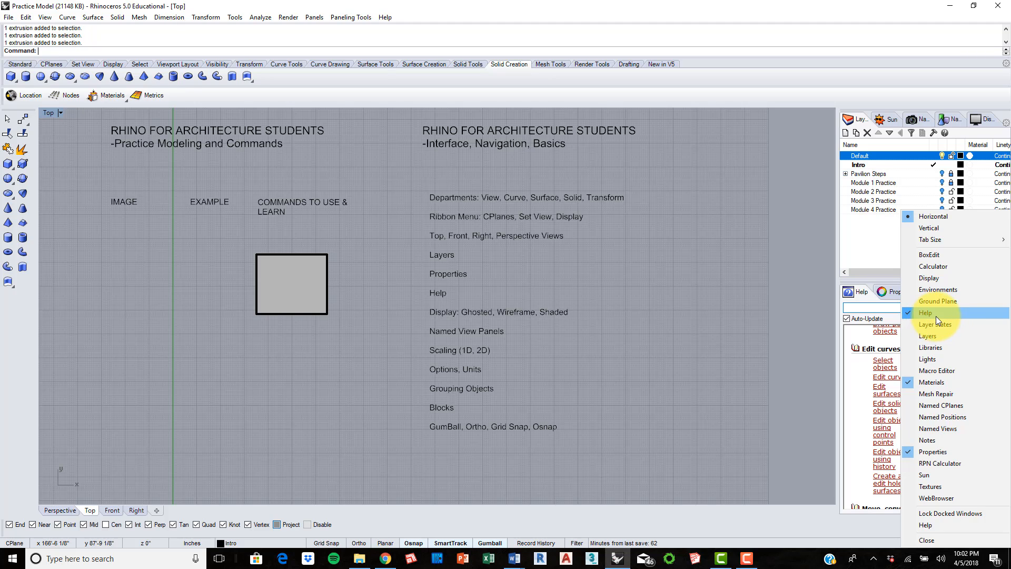
click(691, 299)
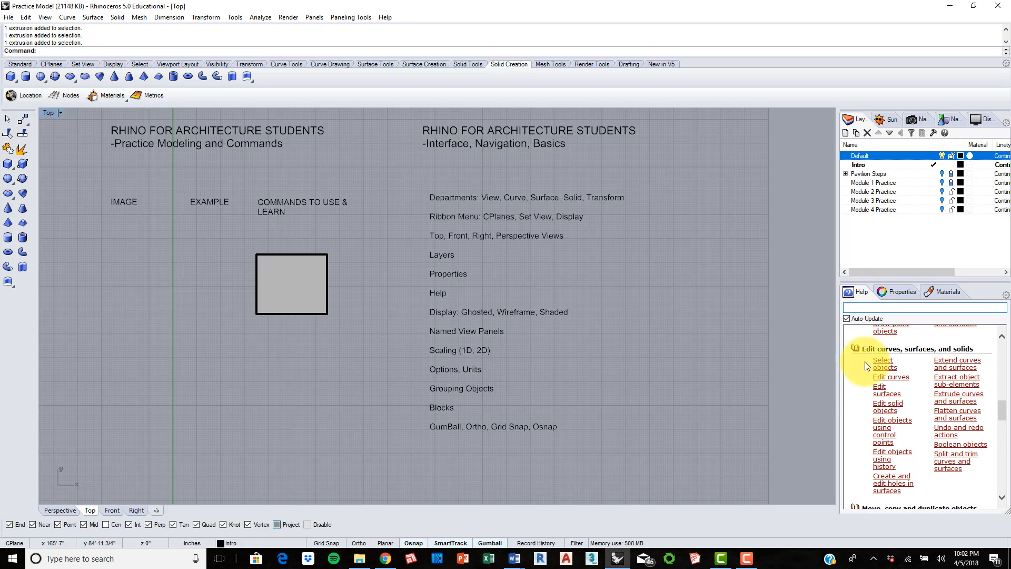
Step: Read through the commands in the "Edit objects using control points" help topic and close its list
scroll(864, 361, down, 1)
click(895, 363)
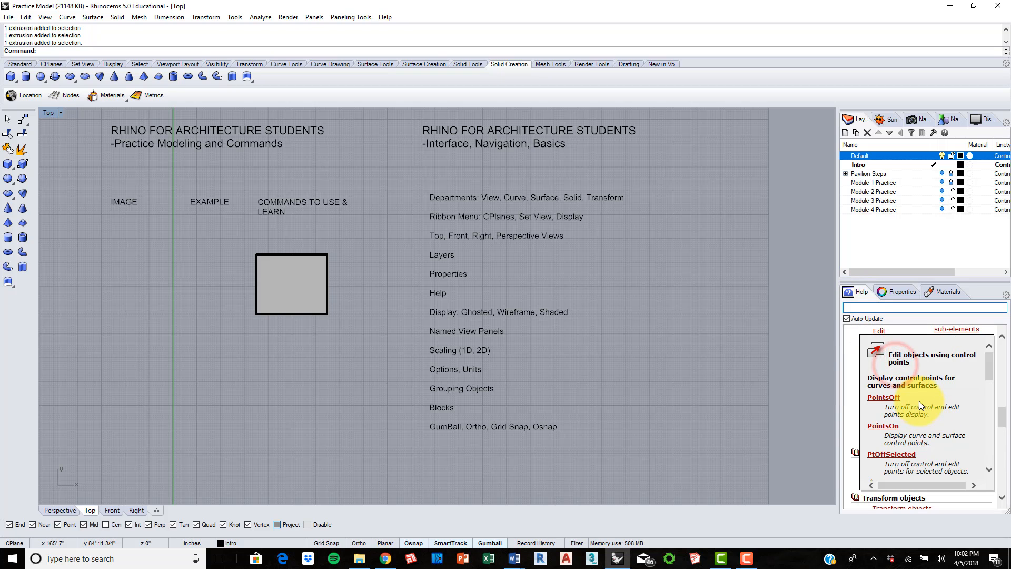
scroll(912, 399, down, 3)
scroll(925, 381, down, 2)
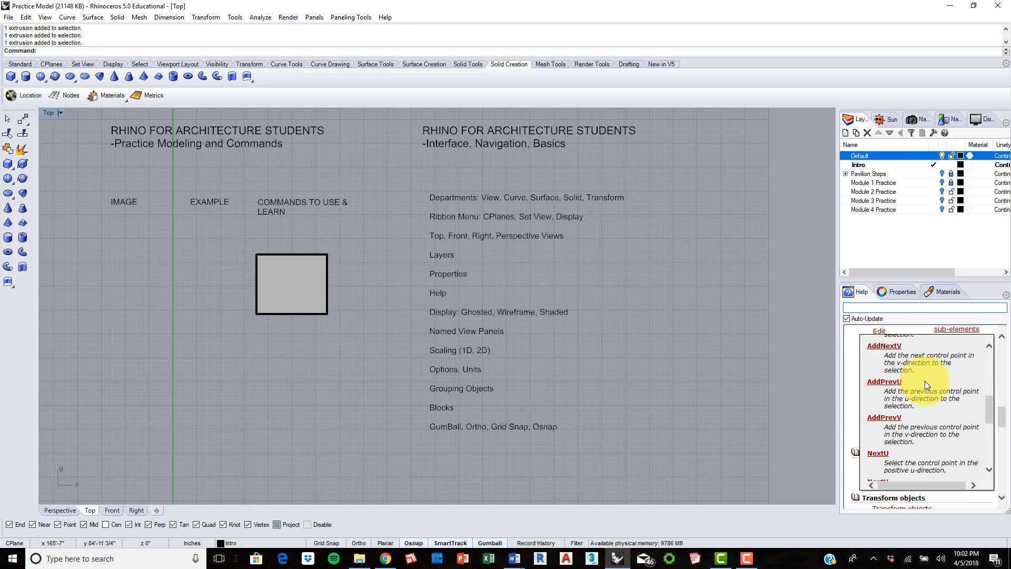
scroll(924, 421, down, 2)
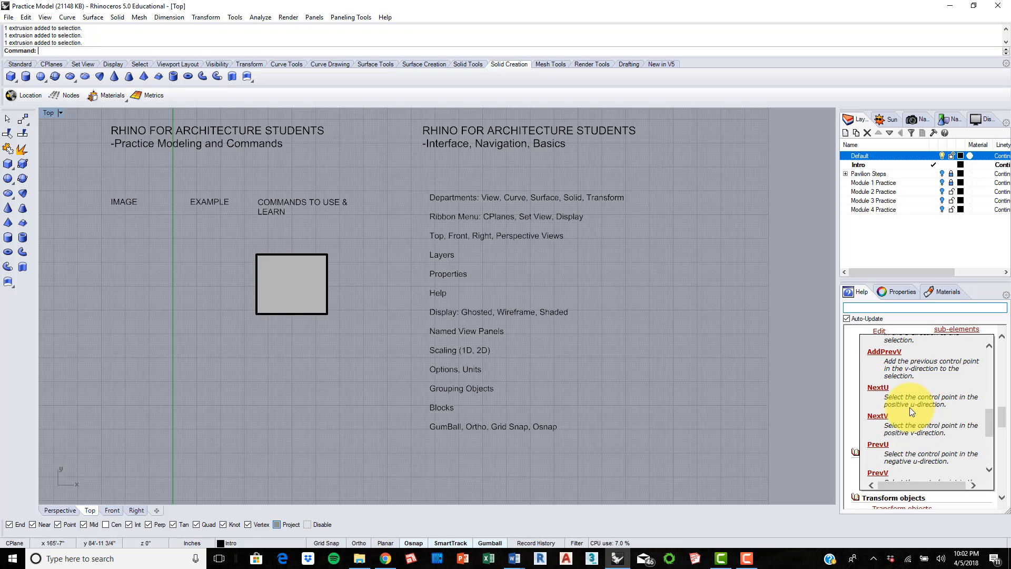
scroll(909, 406, down, 2)
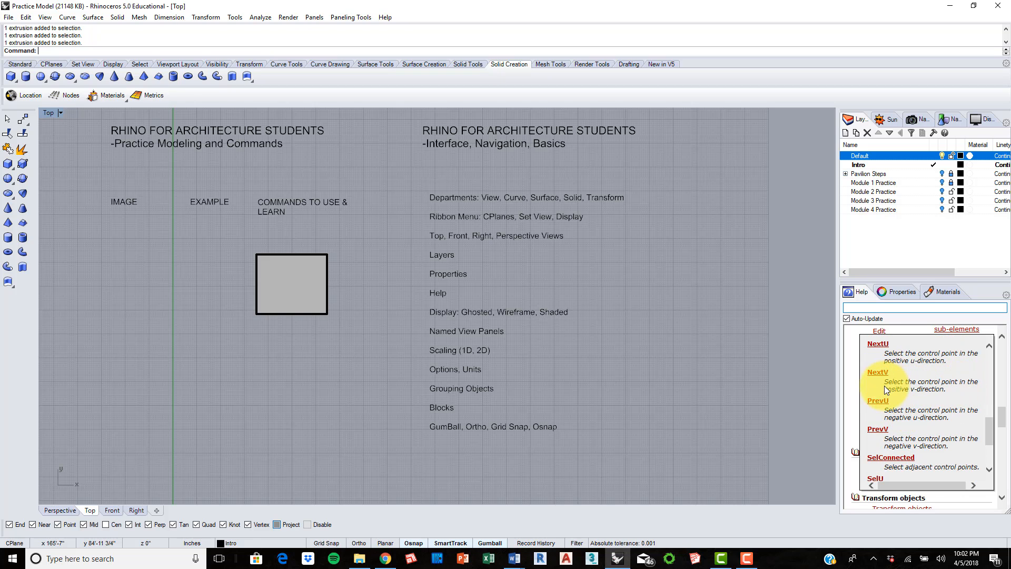
scroll(942, 387, up, 8)
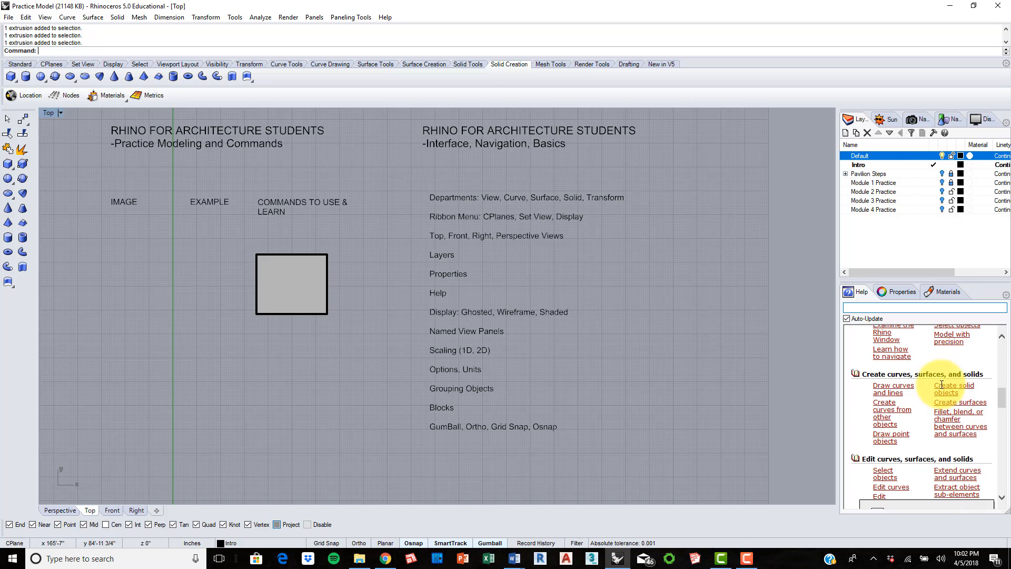
scroll(940, 399, down, 2)
click(859, 363)
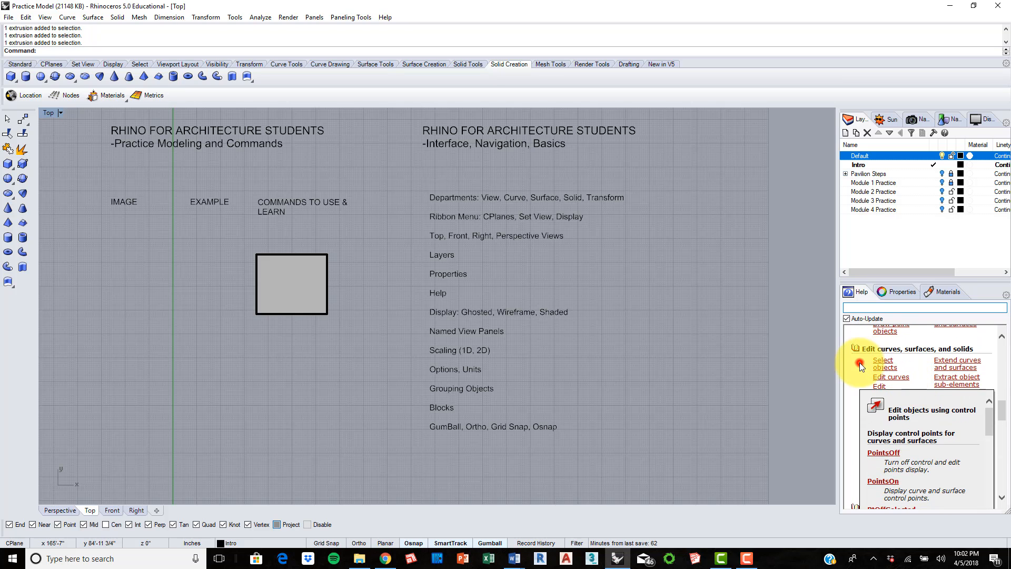
Step: Look over the remaining help topics, from moving and copying objects to layers and analysis, and return to the welcome page
scroll(866, 361, down, 3)
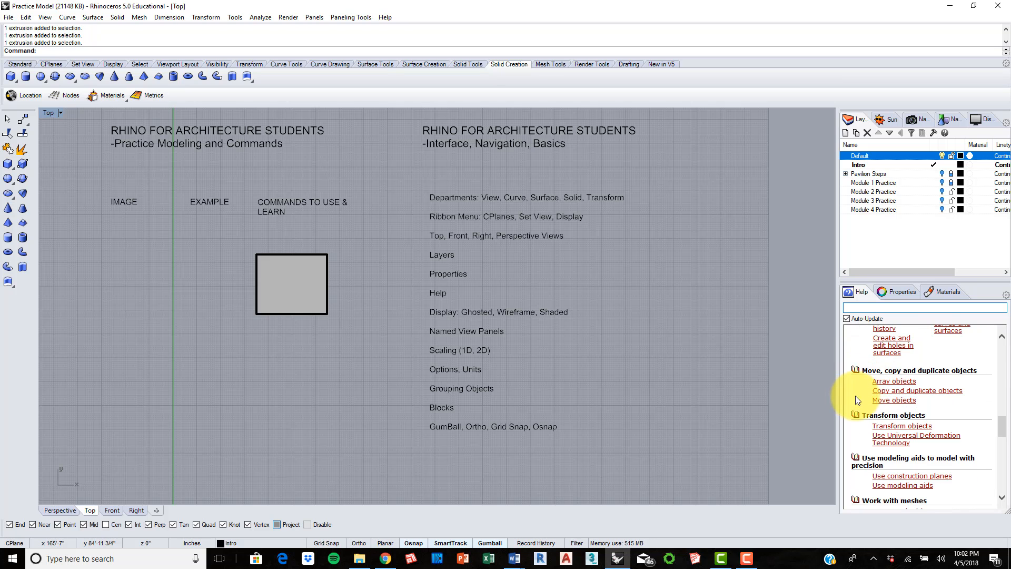
scroll(863, 390, down, 3)
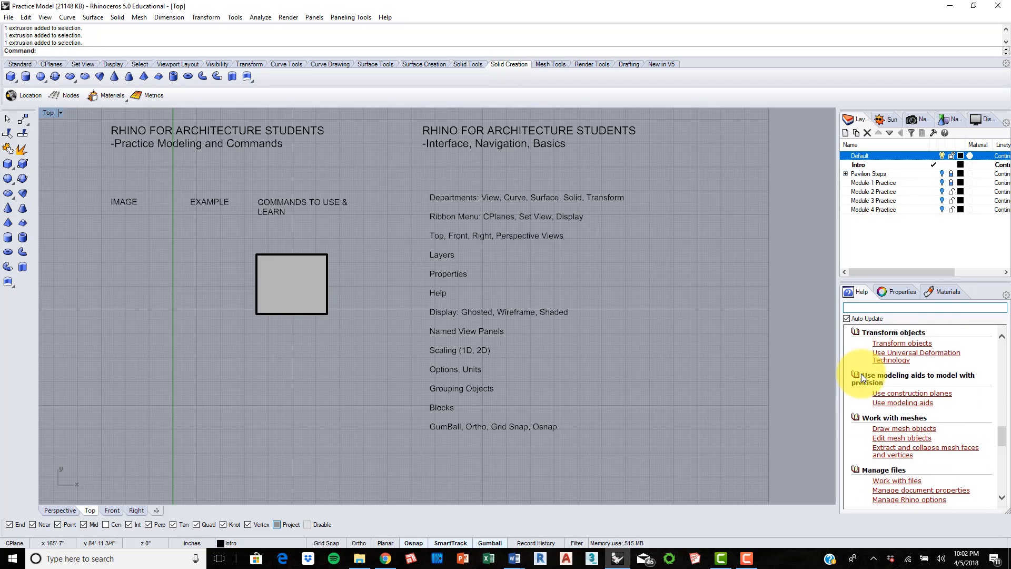
scroll(861, 374, down, 3)
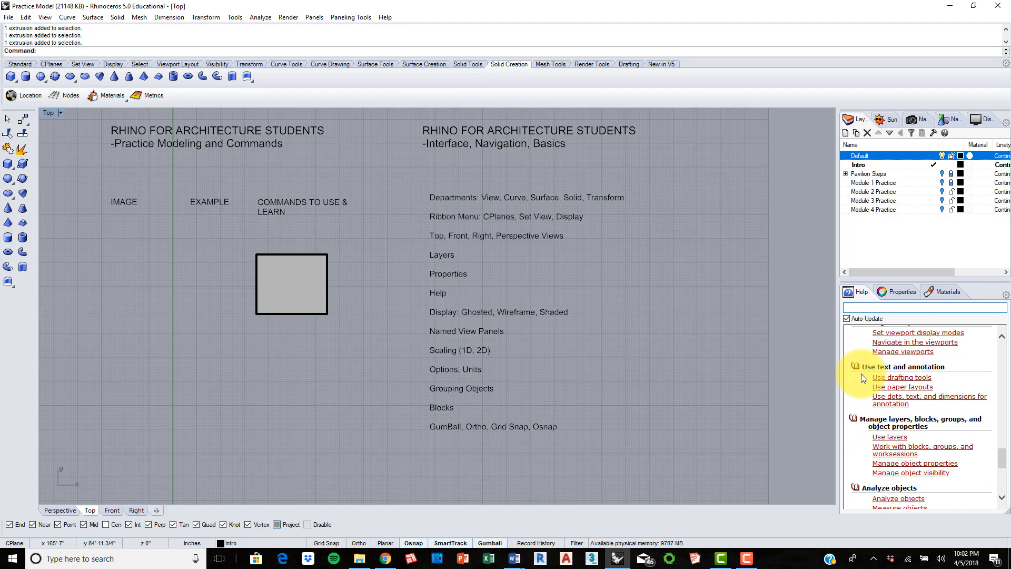
scroll(862, 374, up, 15)
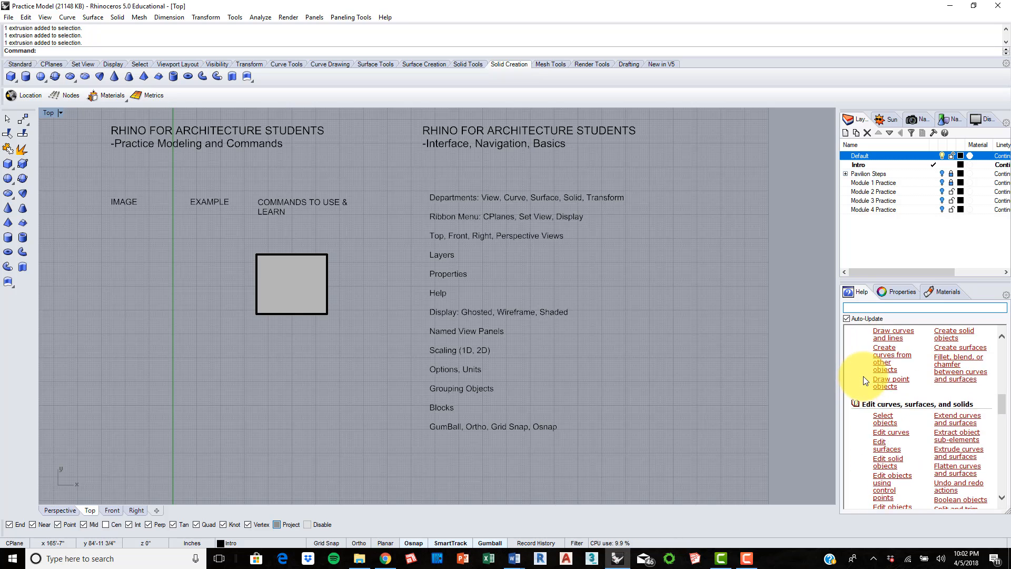
scroll(864, 378, up, 2)
scroll(864, 378, down, 5)
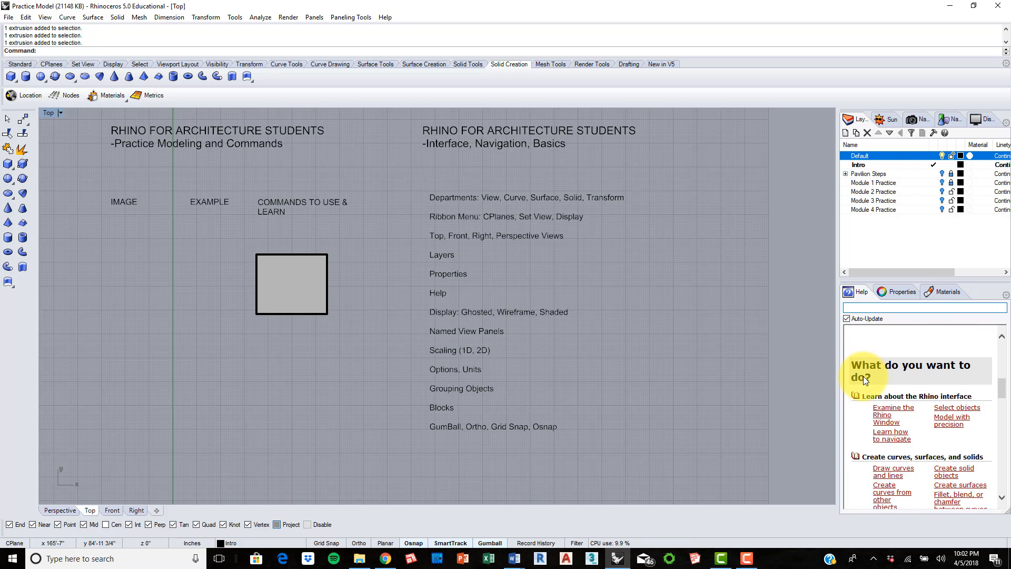
scroll(864, 376, up, 2)
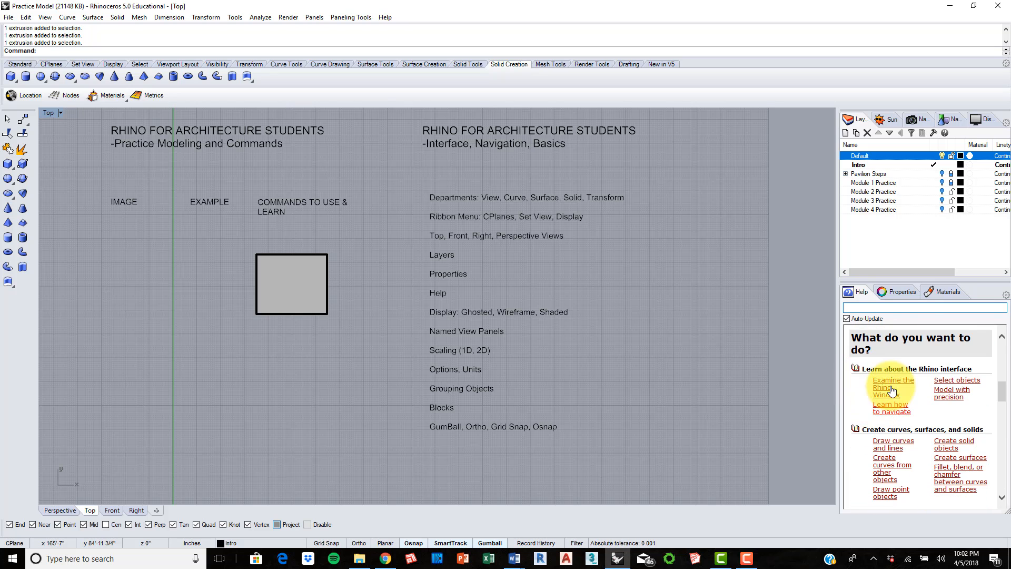
scroll(869, 399, up, 5)
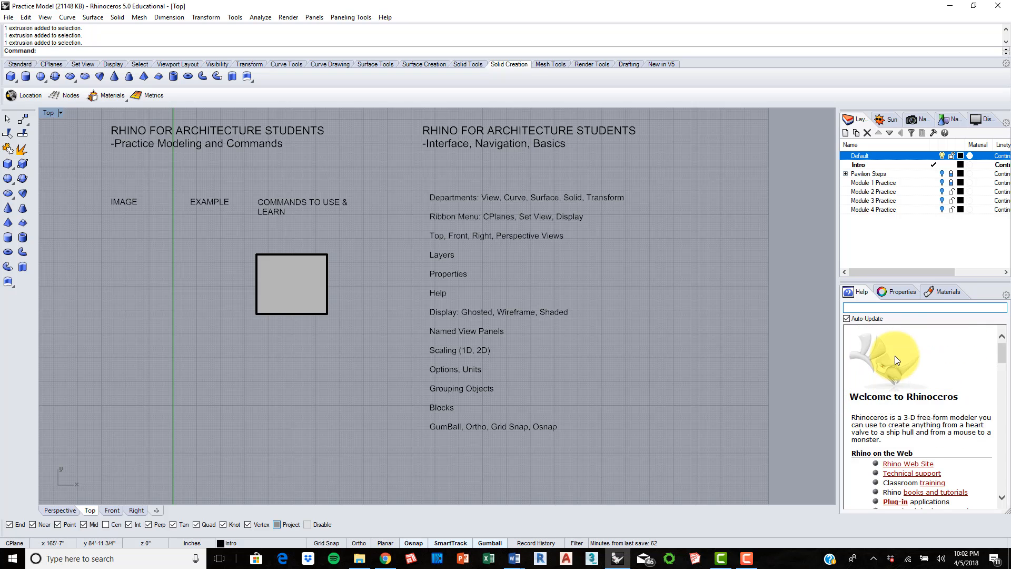
Step: Display the Named Views panel and frame the box at an angle from above in the Perspective view
click(552, 276)
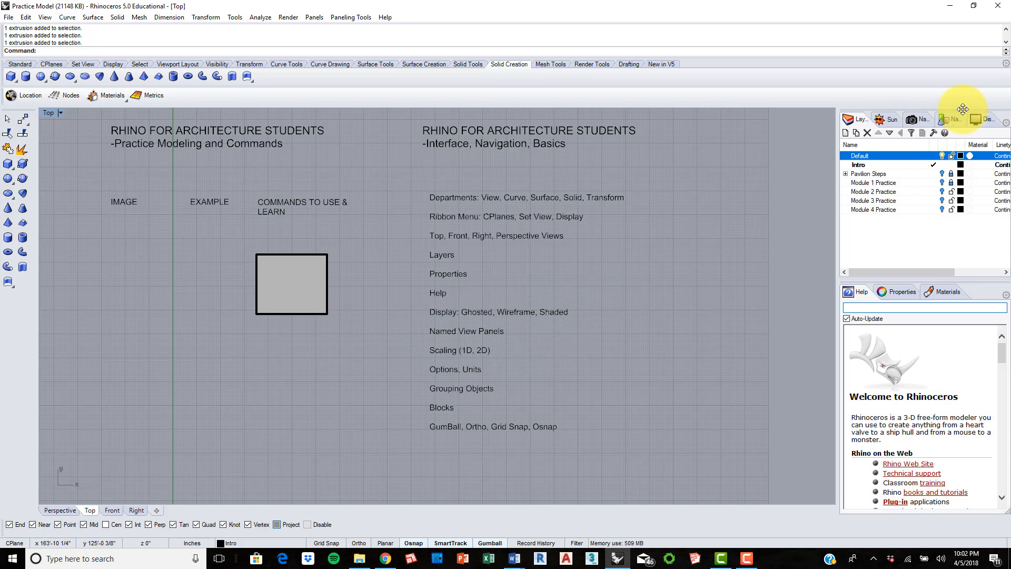
click(920, 119)
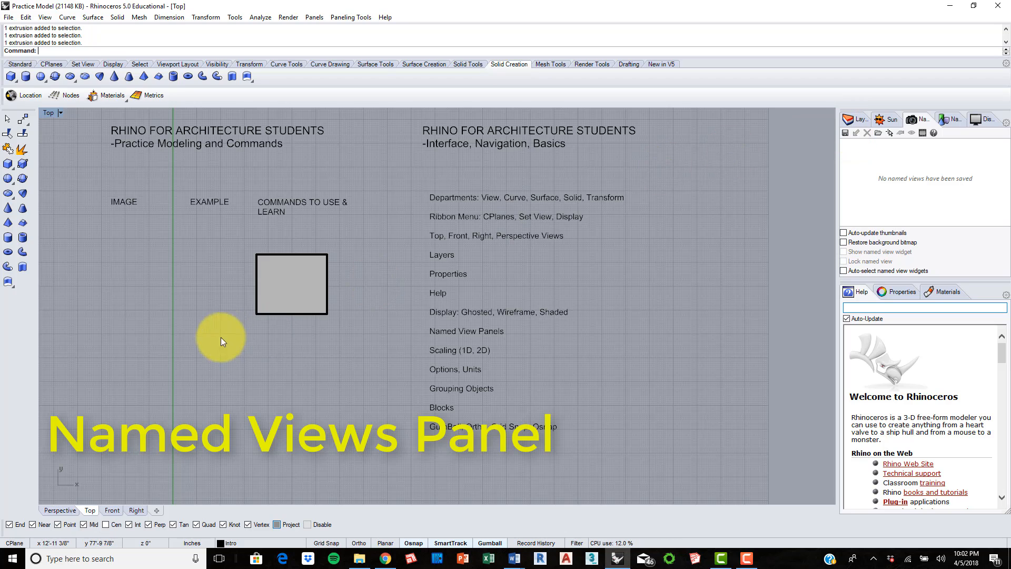
click(56, 509)
scroll(416, 266, down, 8)
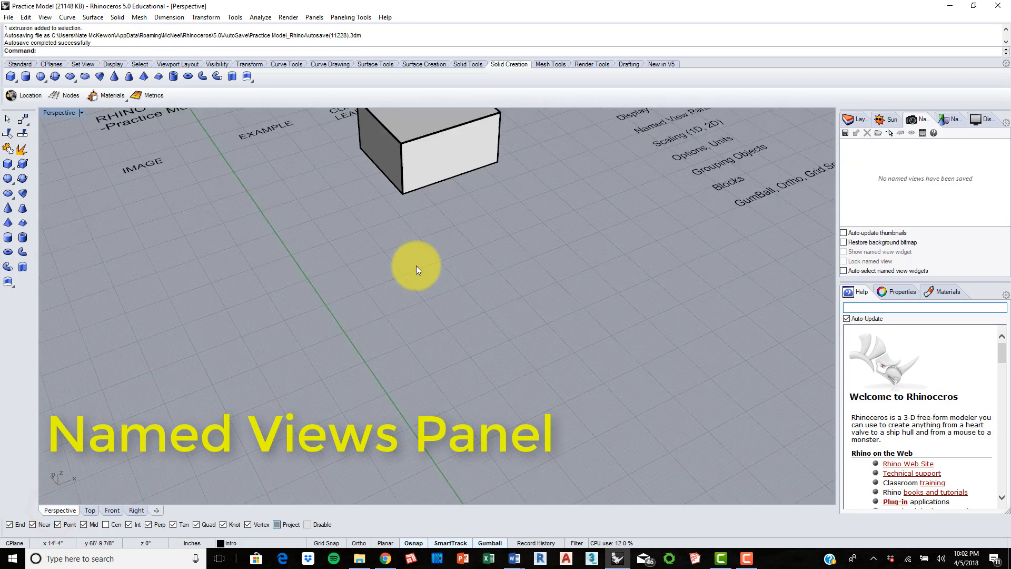
shift+right_drag(468, 229, 462, 298)
right_drag(462, 298, 468, 233)
scroll(415, 283, up, 10)
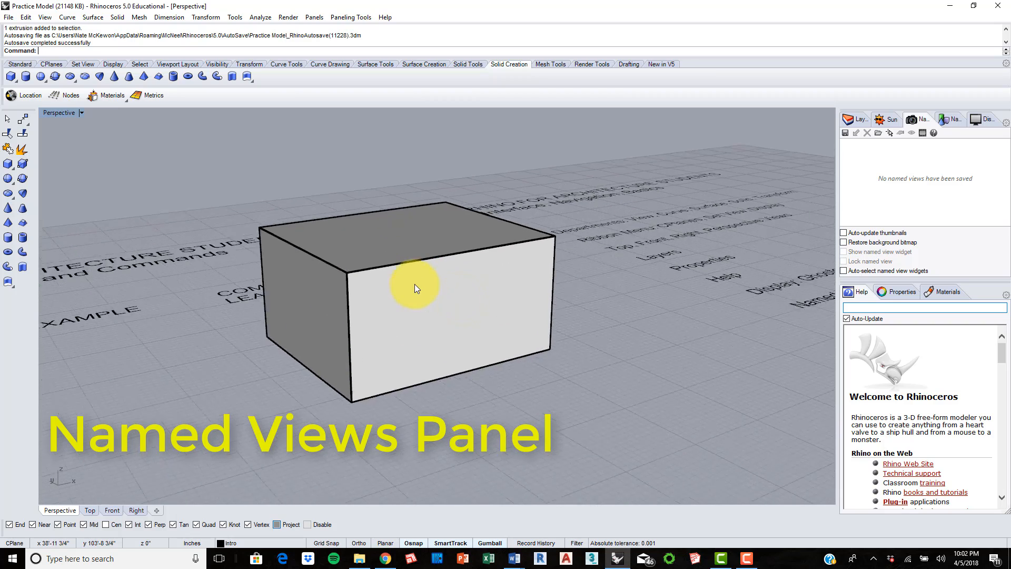
right_drag(440, 318, 469, 339)
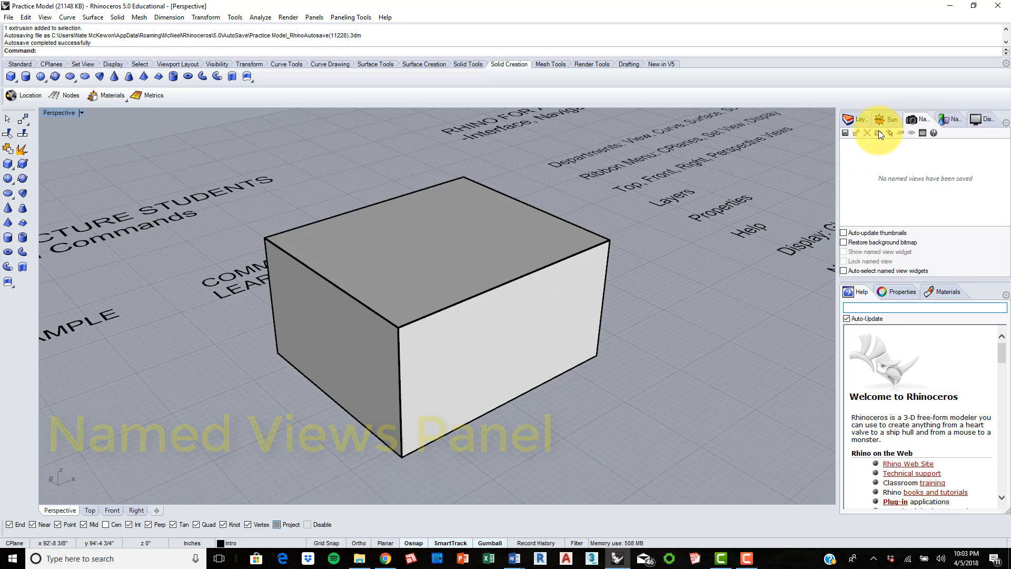
Step: Save the current viewport as a named view called "Box Axon"
click(845, 133)
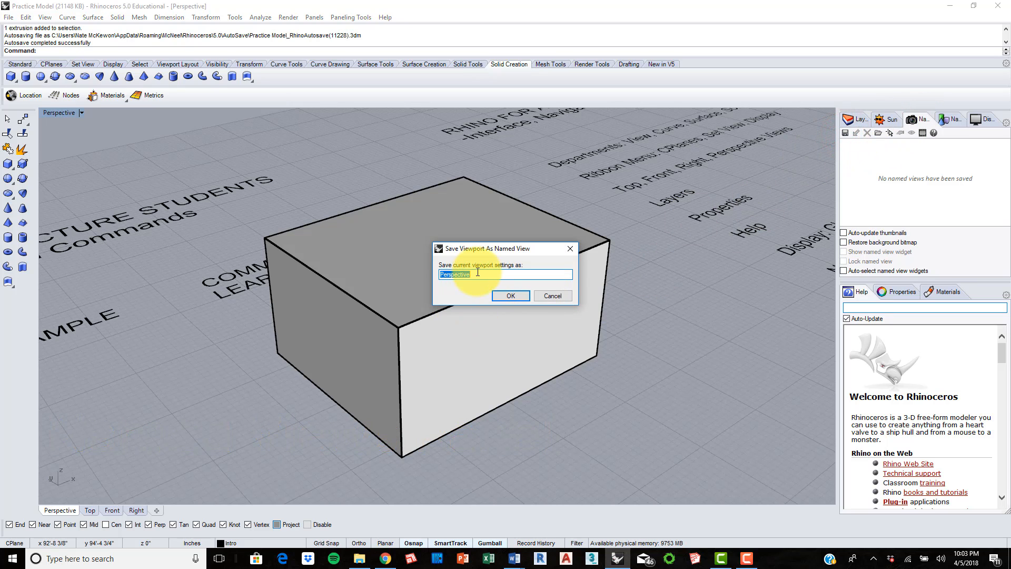
text(A)
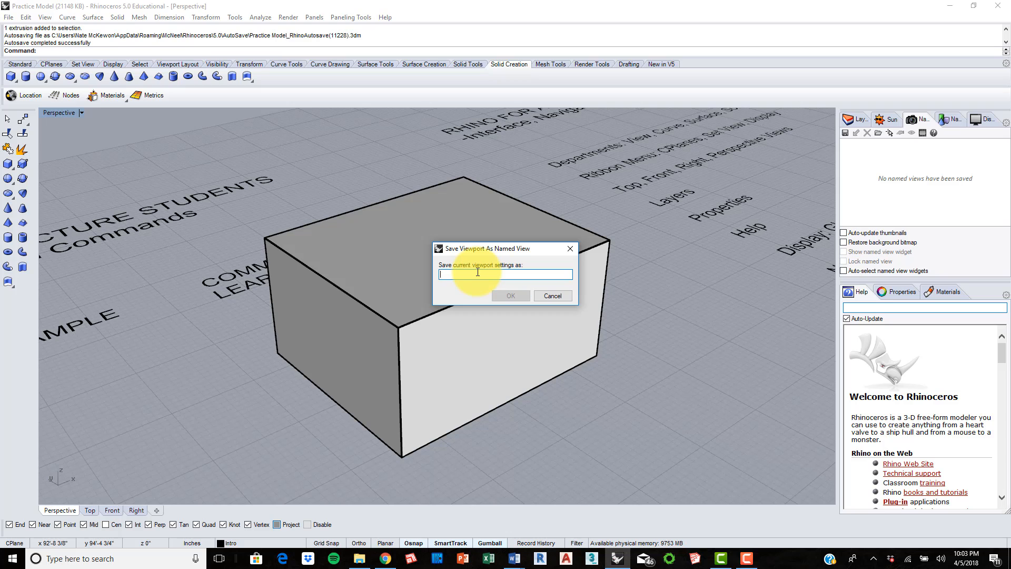
key(BackSpace)
text(Box Axon)
key(Return)
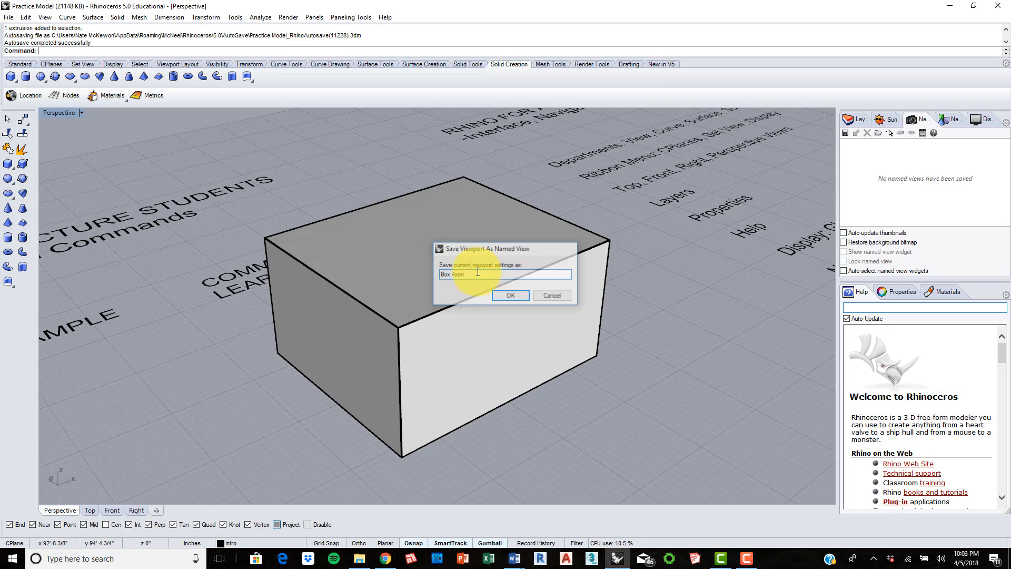
Step: Check where Named Views is enabled among the available panels and restore the saved Box Axon view
right_drag(681, 387, 32, 198)
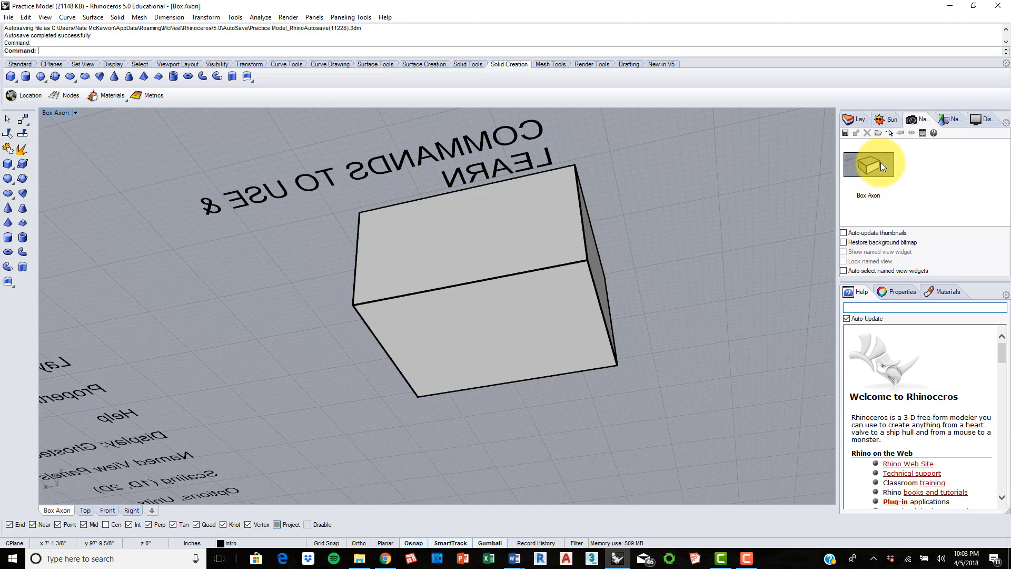
click(888, 121)
click(857, 119)
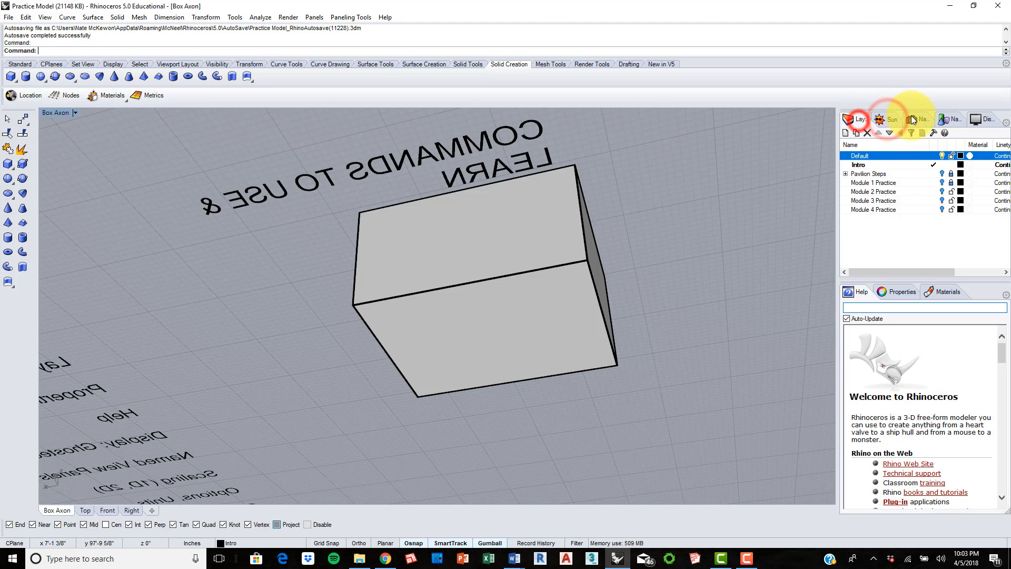
click(917, 120)
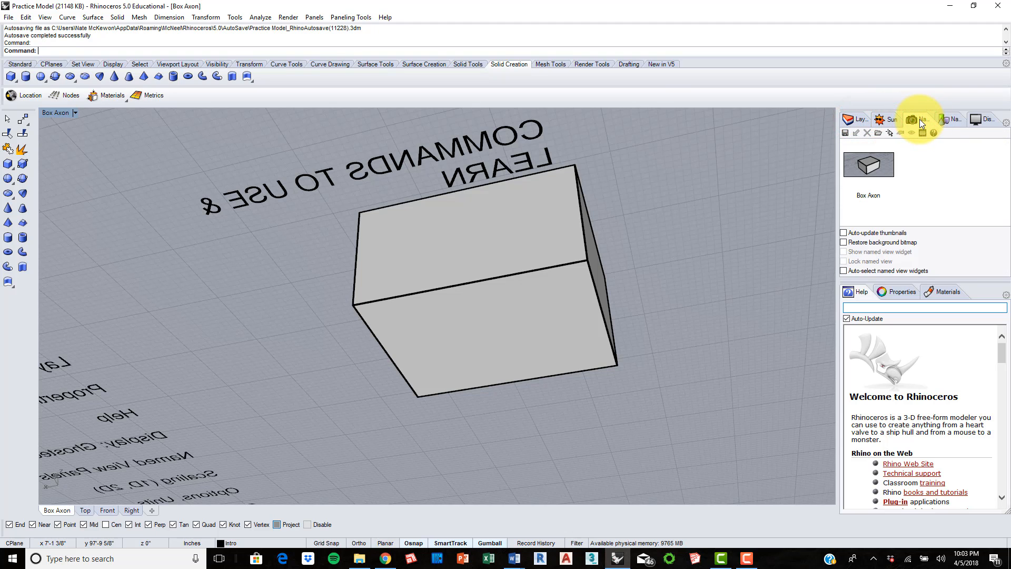
click(1006, 123)
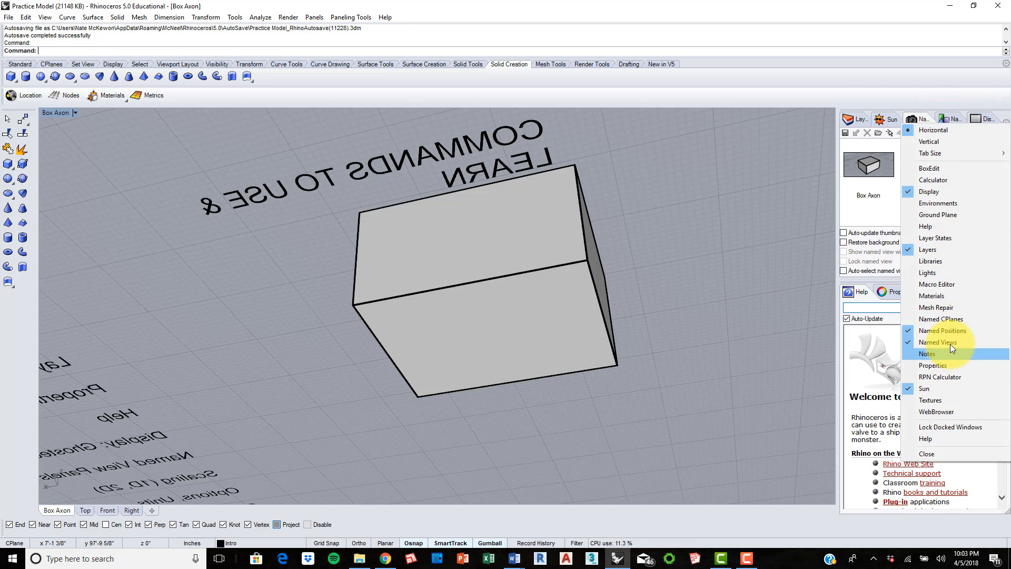
click(876, 207)
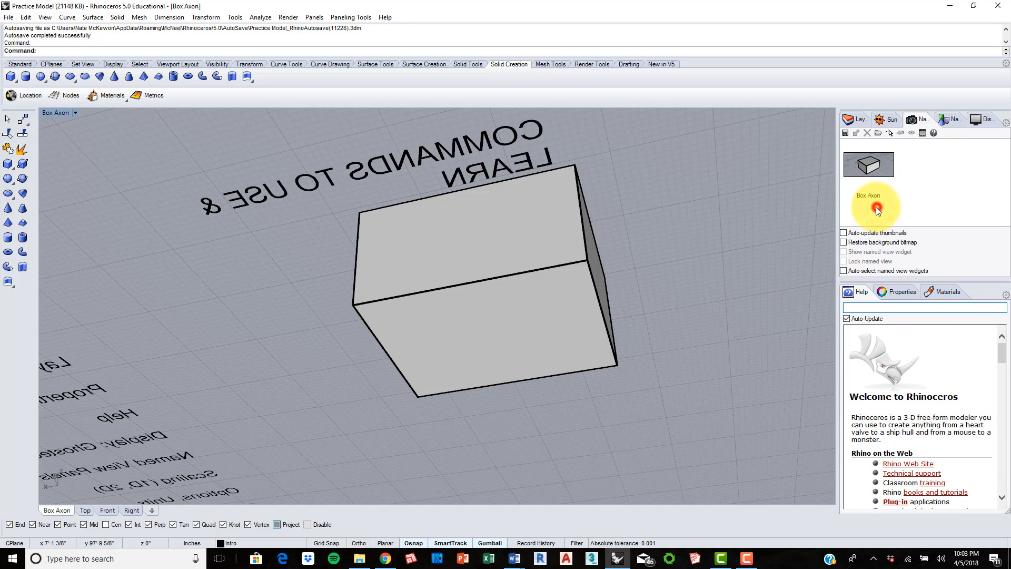
double_click(873, 166)
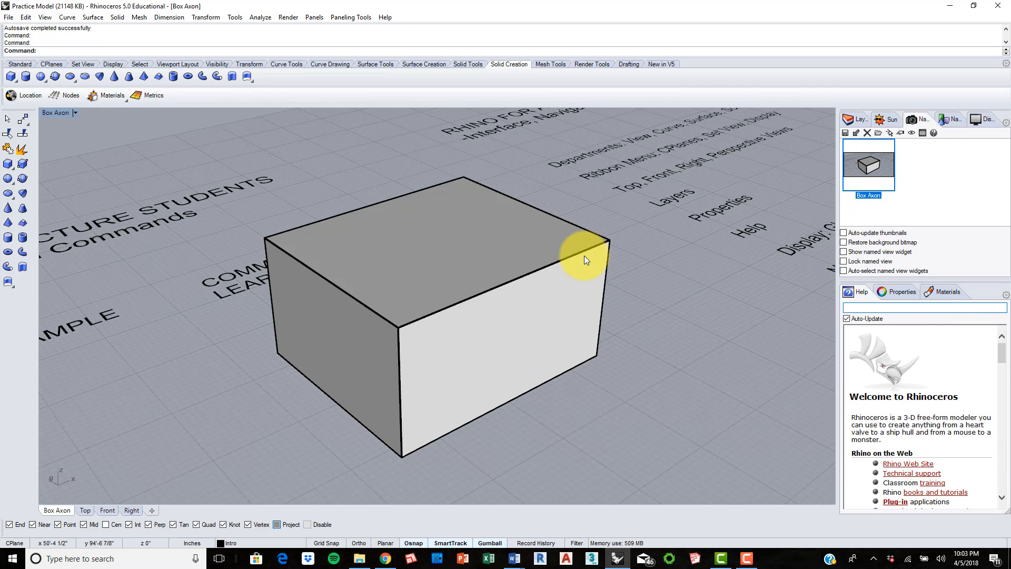
Step: Save a zoomed-out view showing the box and both text lists as a named view called "Overarching View"
scroll(521, 293, down, 5)
scroll(522, 293, down, 4)
shift+right_drag(579, 293, 498, 313)
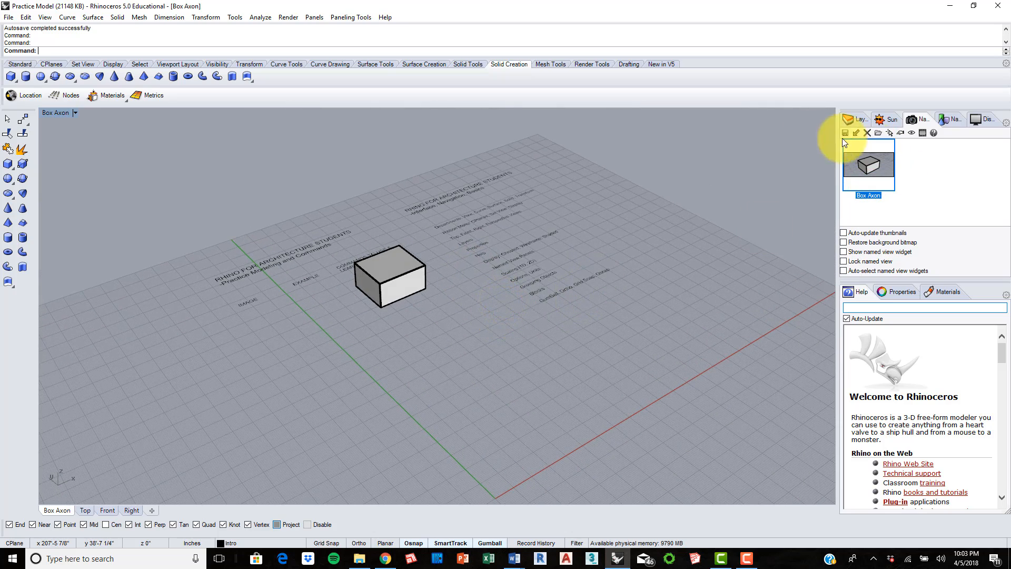
shift+right_drag(466, 279, 477, 276)
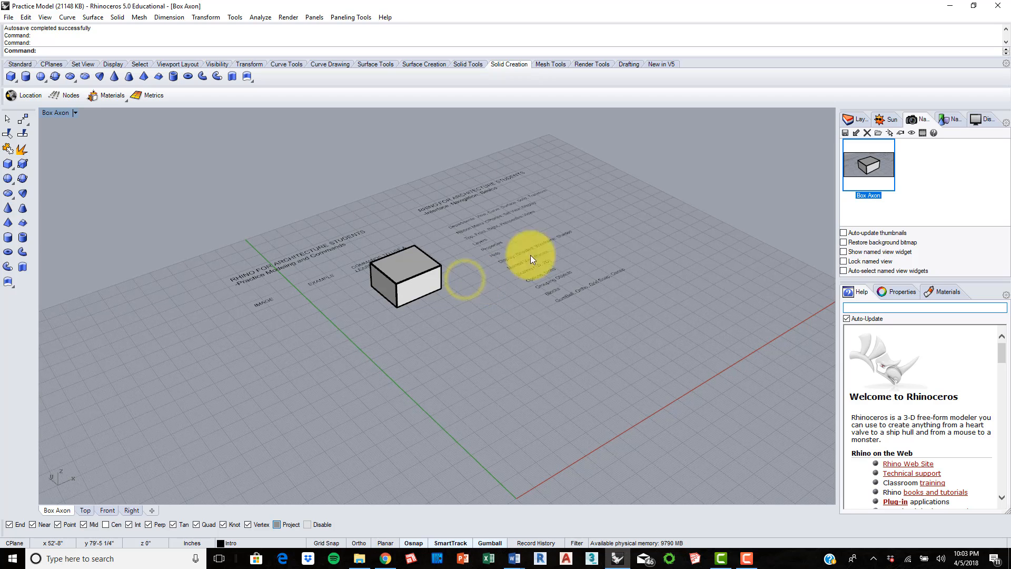
click(845, 133)
text(Ove)
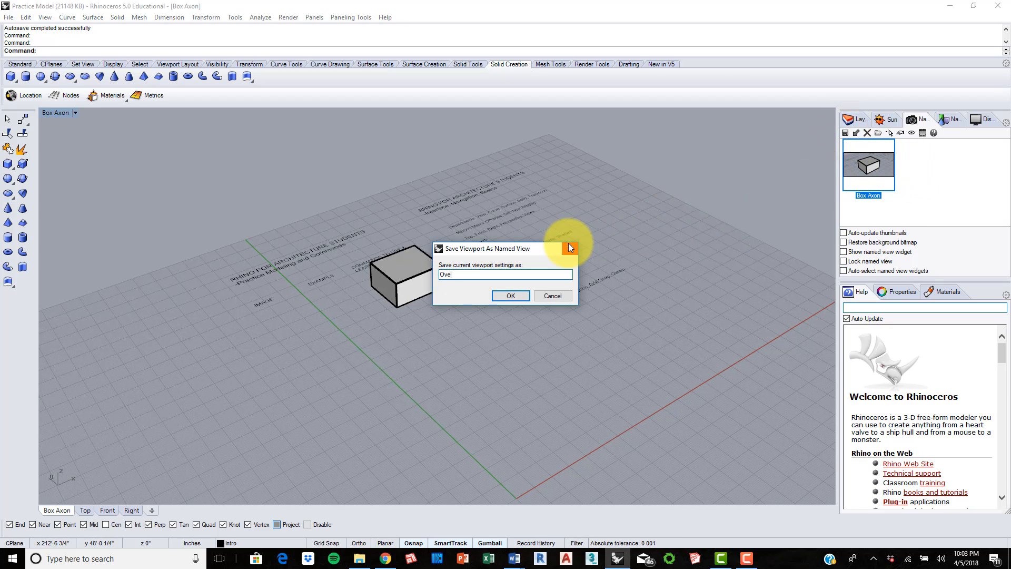
text(rarching View)
key(Return)
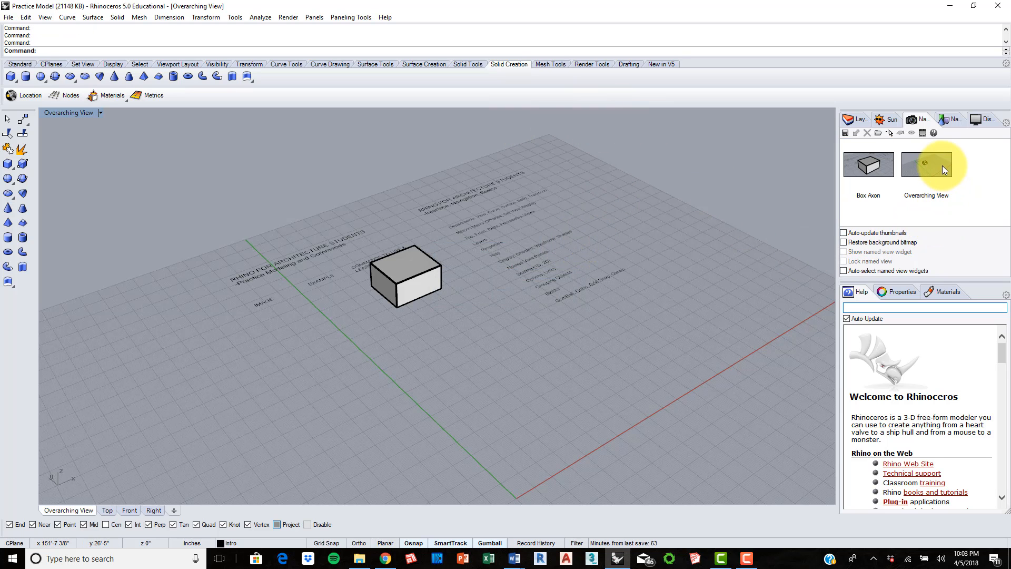
Step: Restore the saved Overarching View after zooming into the text, and move the Named Views panel ahead of Layers
scroll(403, 260, up, 10)
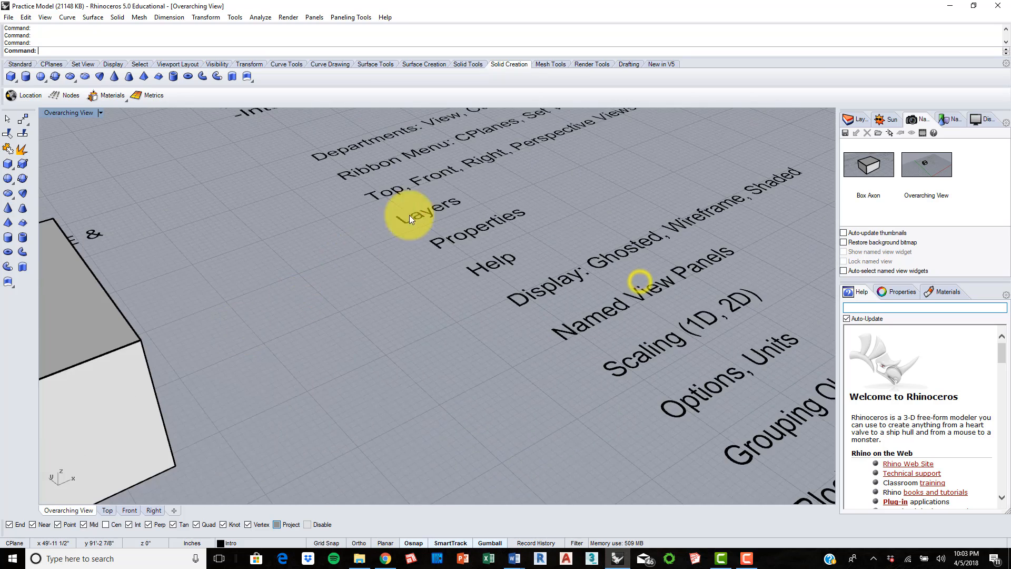
scroll(409, 215, up, 5)
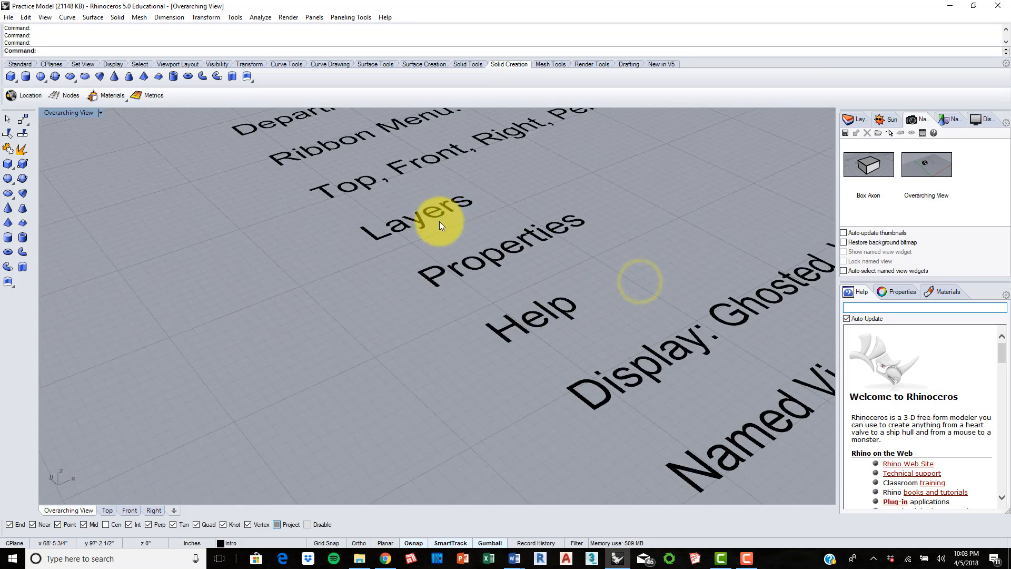
double_click(939, 166)
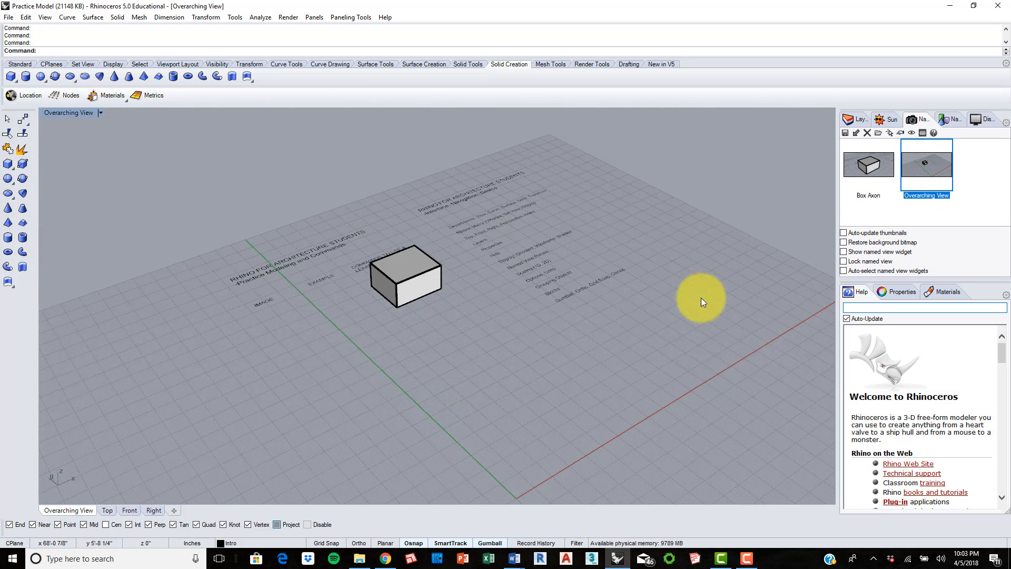
drag(917, 119, 849, 119)
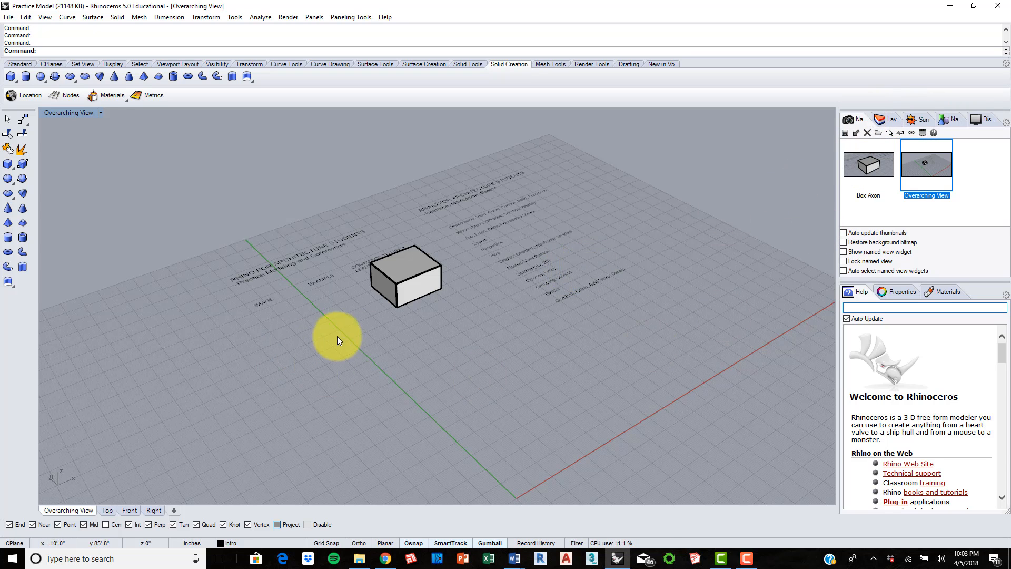
Step: Select the box in the Top view and frame it in the Overarching View viewport for scaling
click(106, 511)
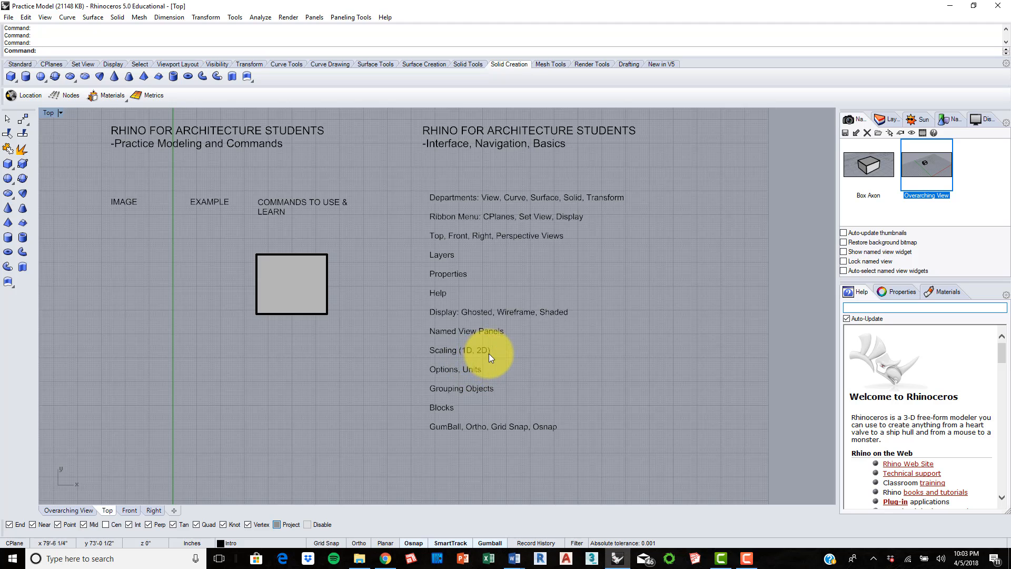
scroll(489, 353, up, 2)
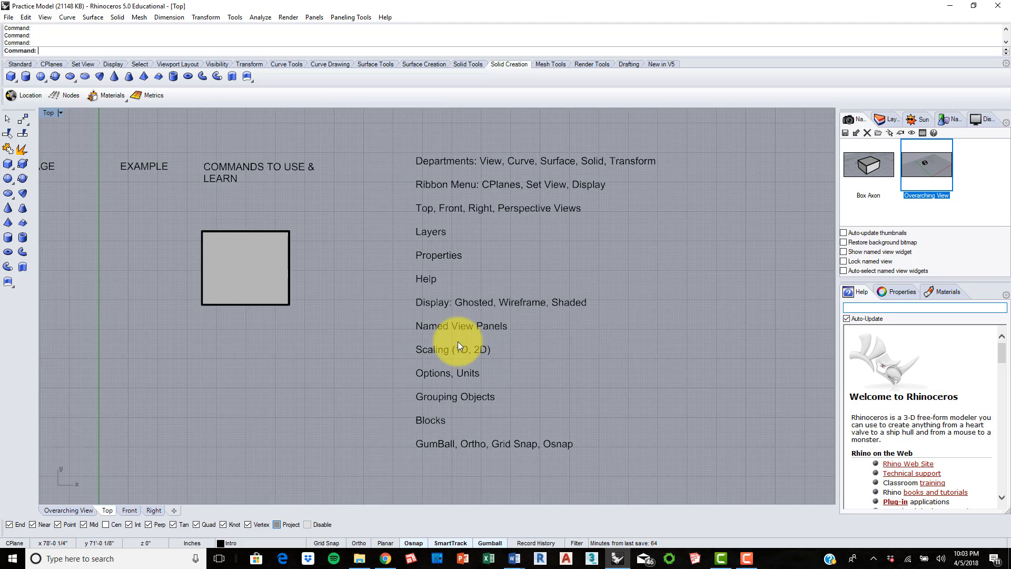
click(278, 252)
right_drag(225, 393, 416, 381)
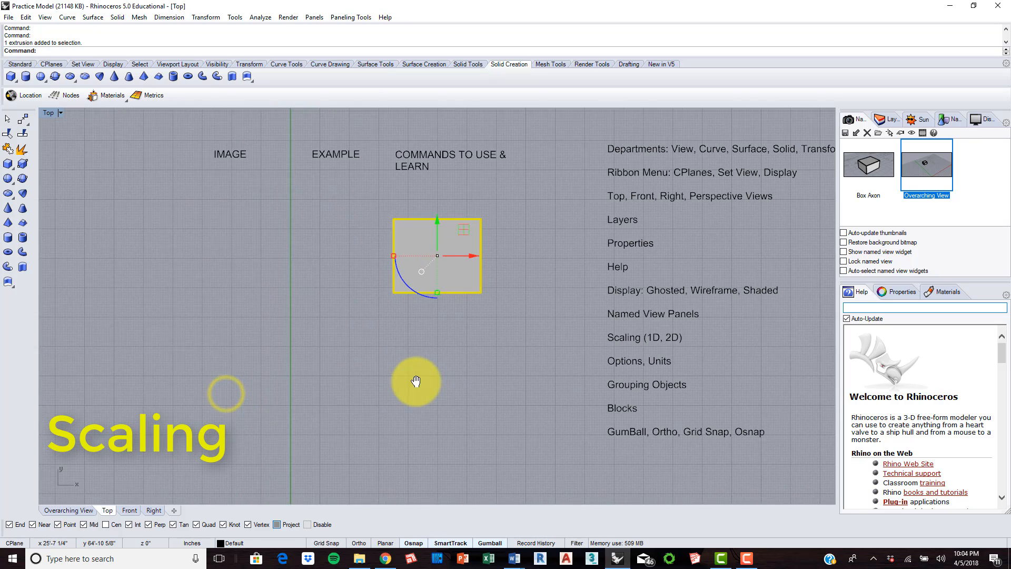
scroll(459, 229, up, 3)
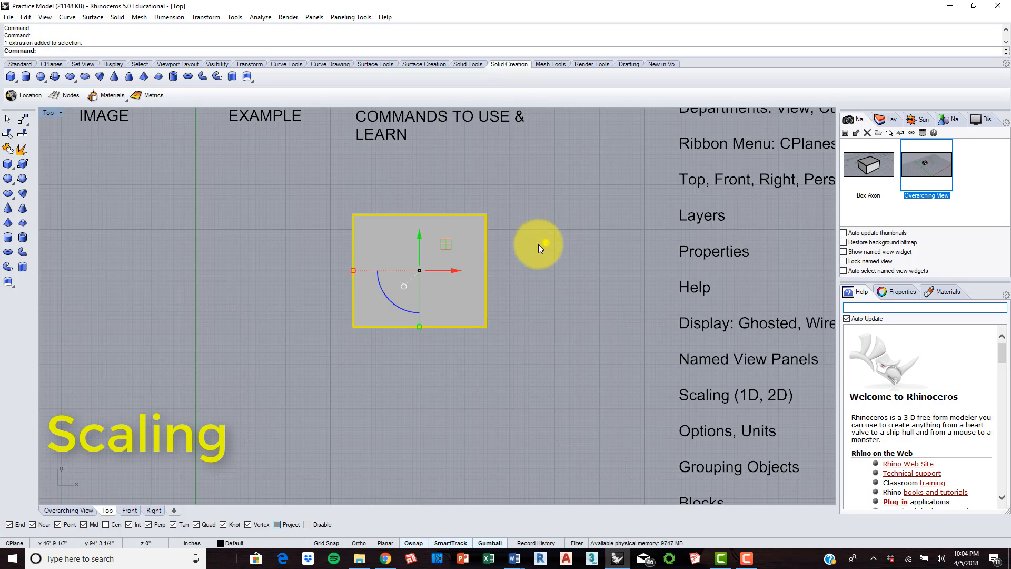
right_drag(545, 243, 526, 248)
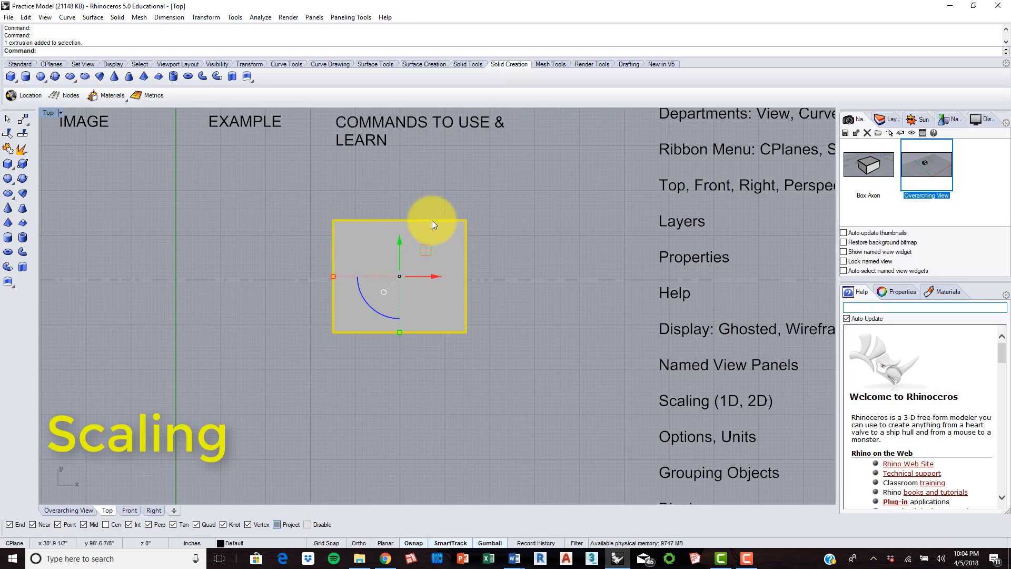
click(59, 510)
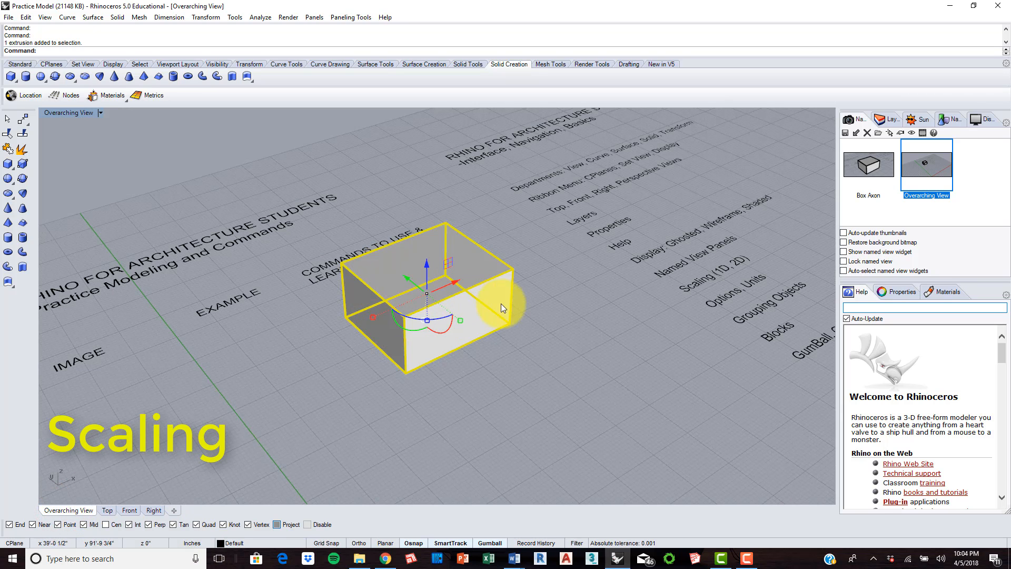
shift+right_drag(504, 304, 520, 287)
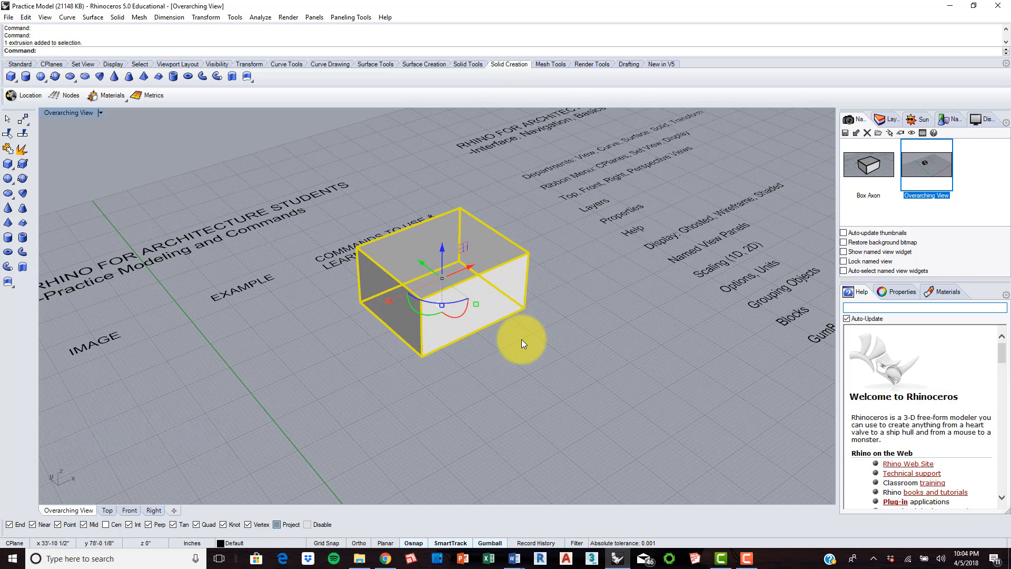
Step: Turn on Ortho and Grid Snap while scaling the box uniformly from its nearest bottom corner until its front edge is about 28'-11 1/2" long
text(Scale)
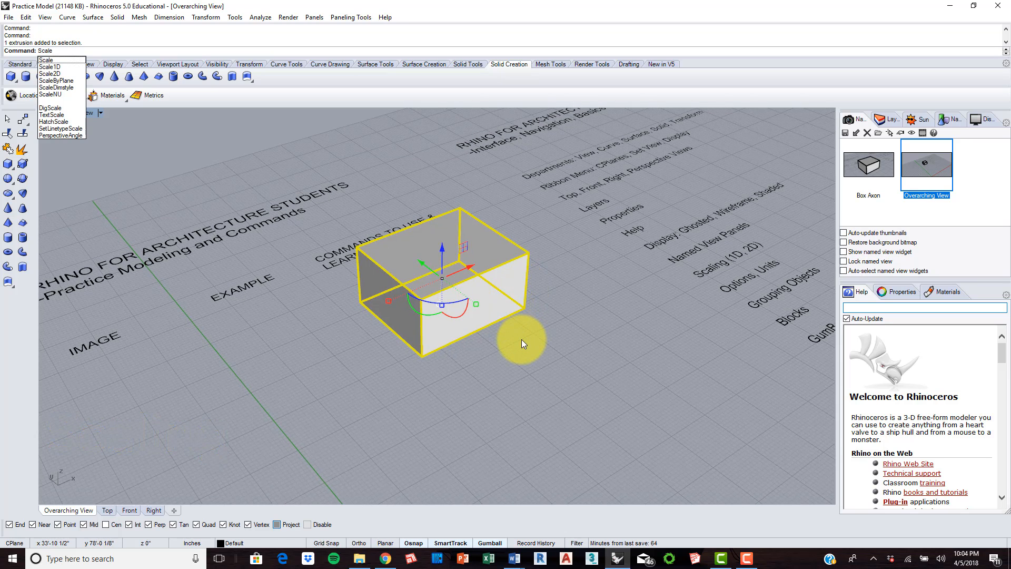
key(Escape)
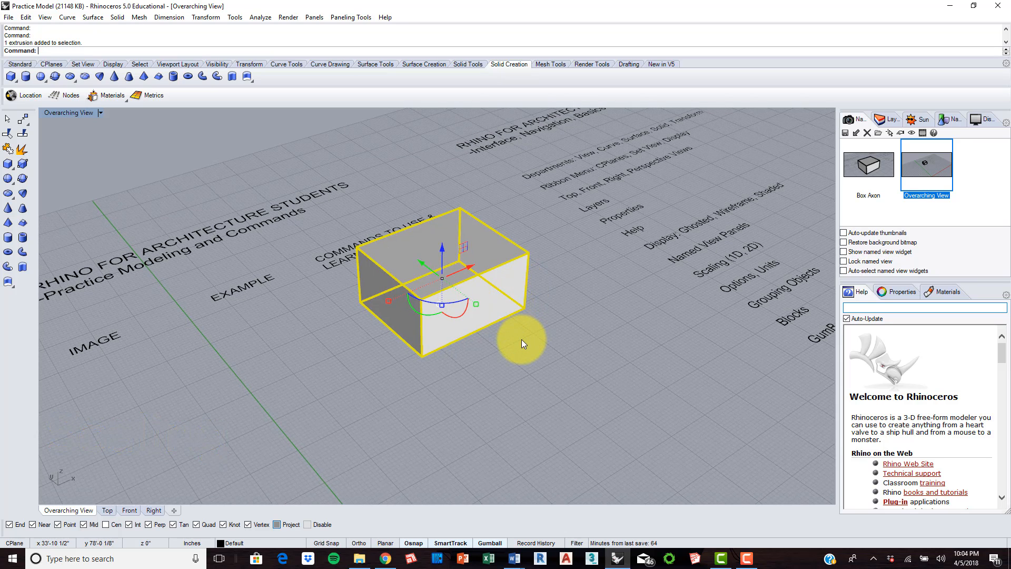
click(52, 49)
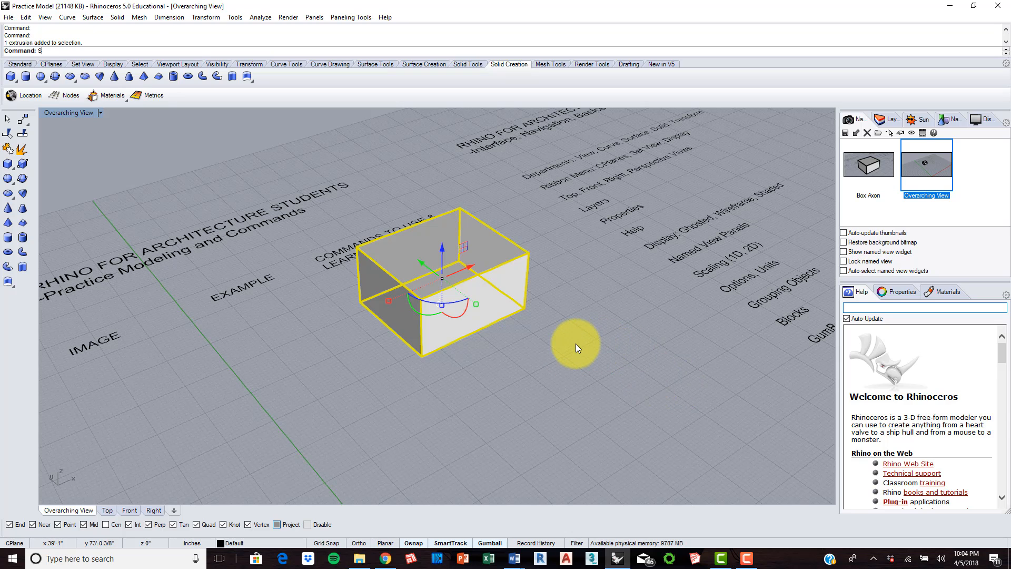
text(Scale)
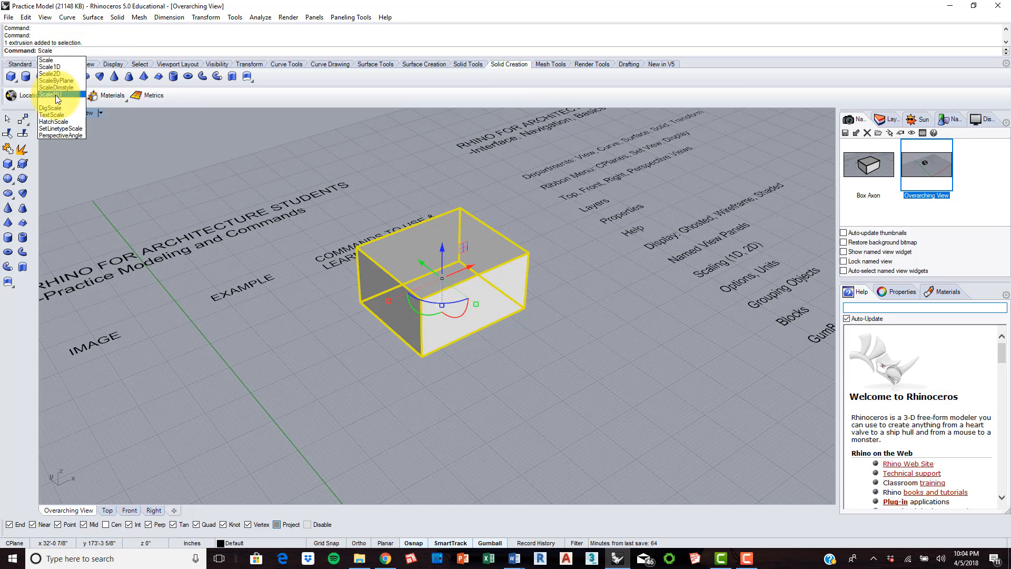
click(57, 60)
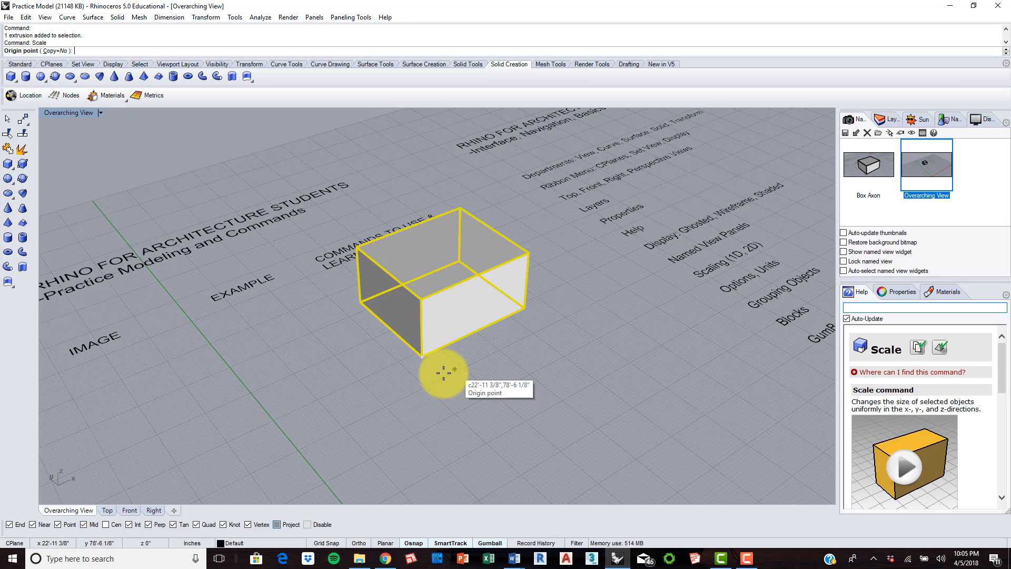
click(427, 357)
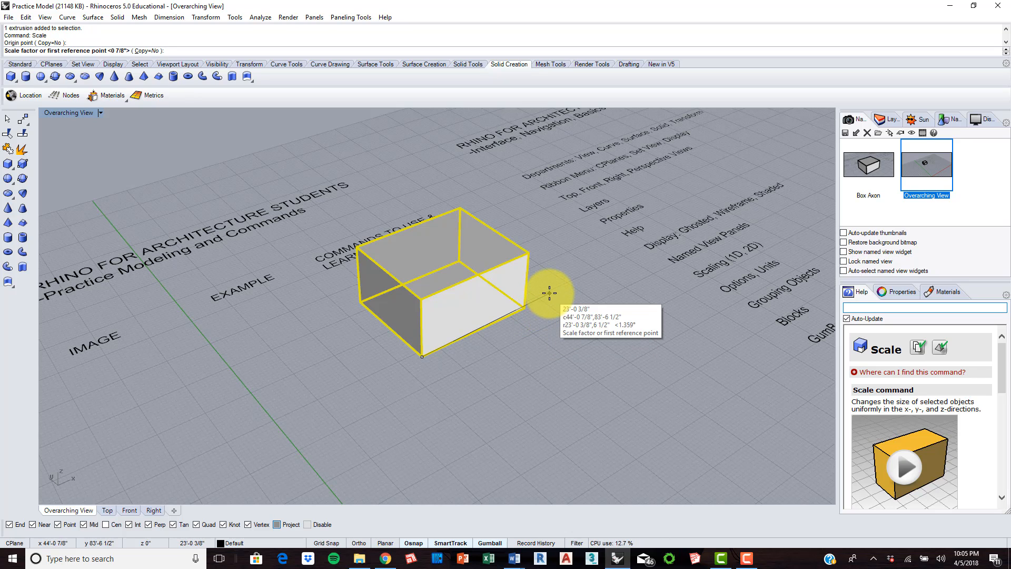
click(526, 307)
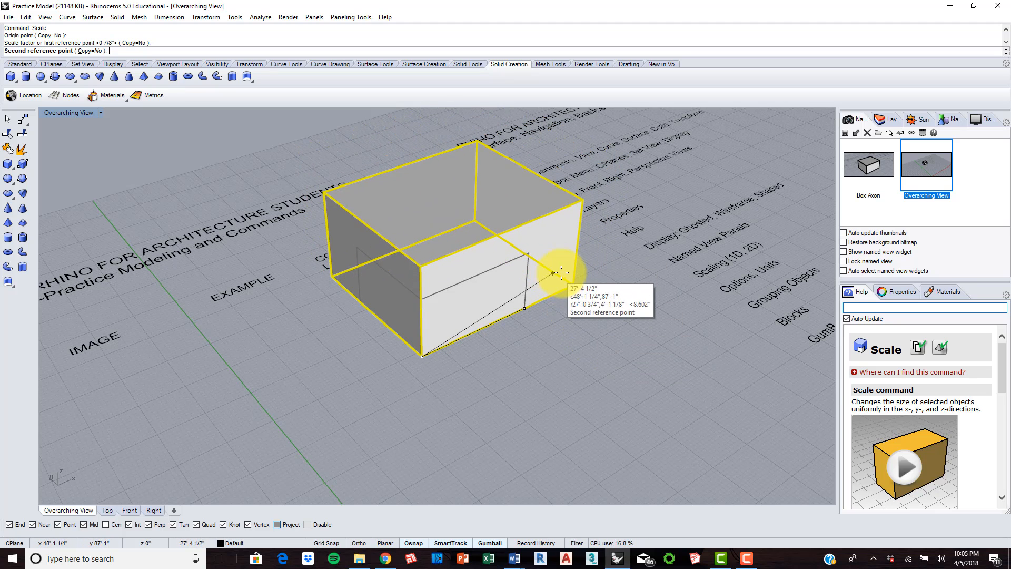
click(359, 543)
click(326, 543)
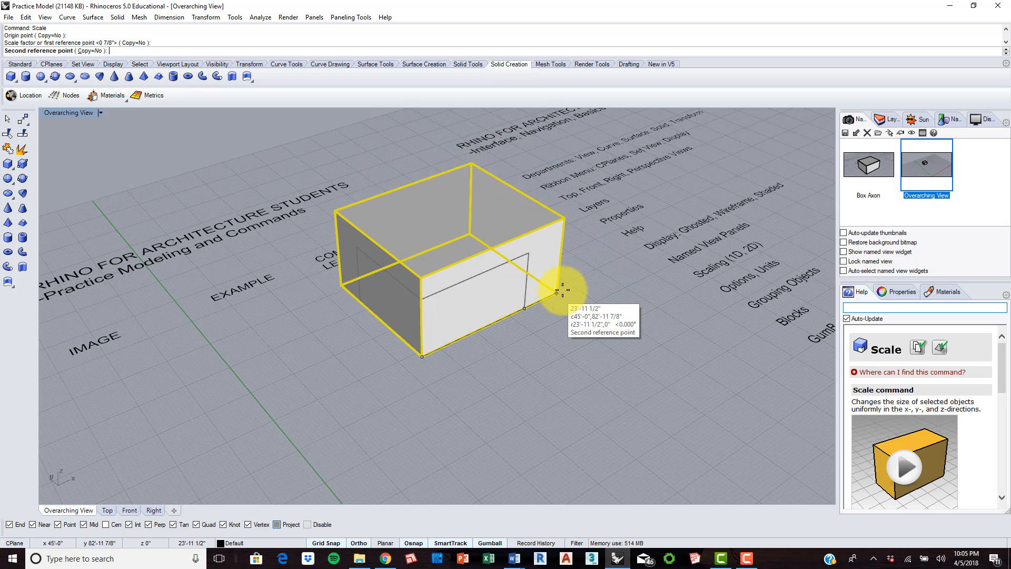
click(578, 280)
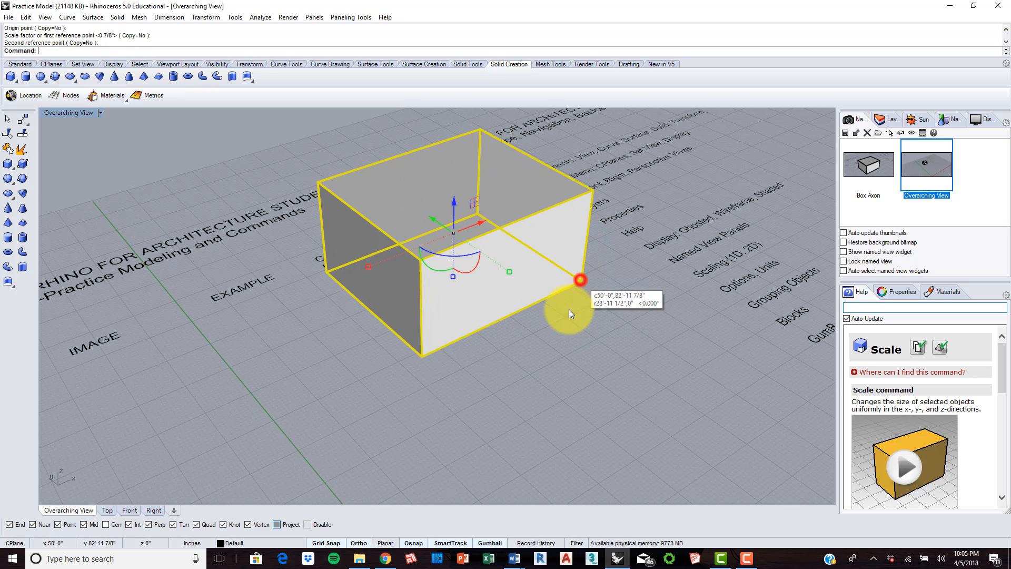
Step: Undo the uniform scaling of the box
click(535, 340)
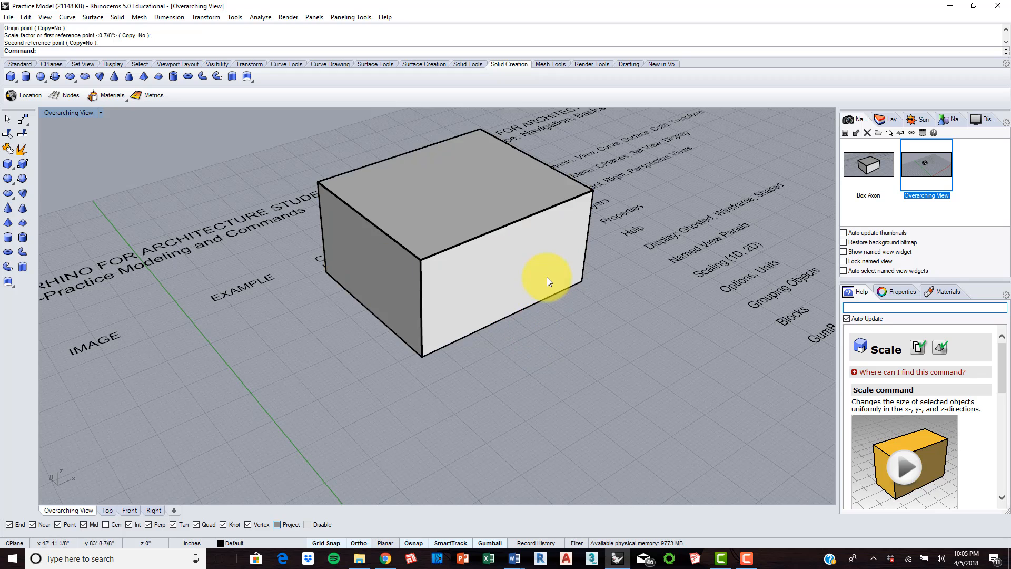
click(547, 276)
click(520, 349)
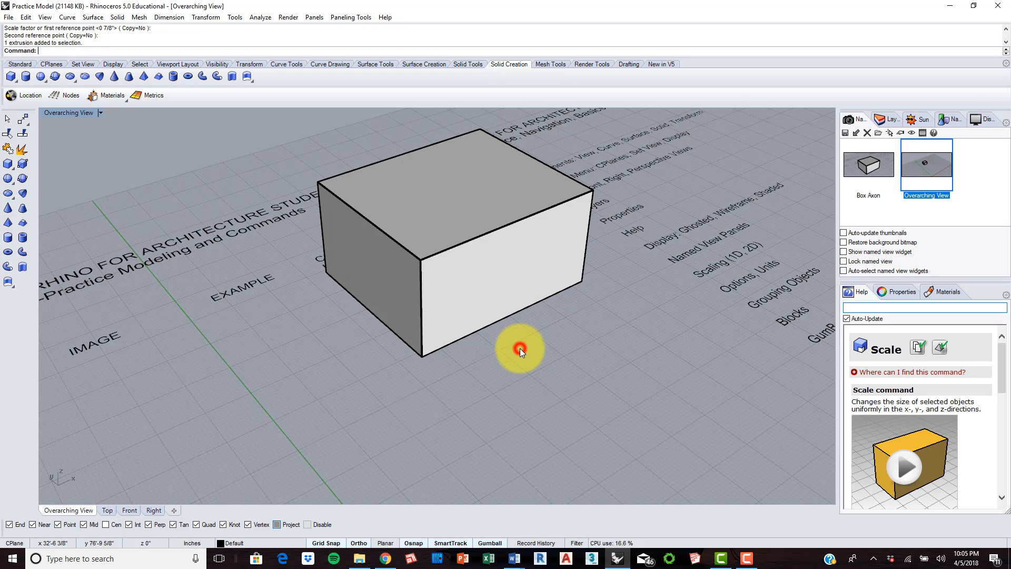
key(ctrl+z)
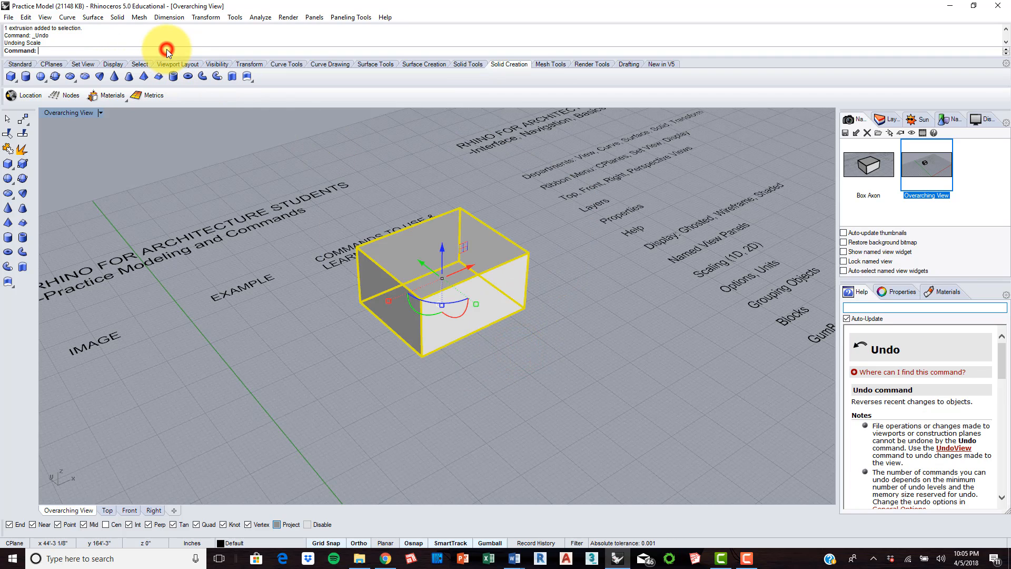
Step: Lengthen the box in one direction with Scale1D, using its nearest bottom corner as origin and the far end of its front bottom edge as reference
text(Scale1D)
key(Return)
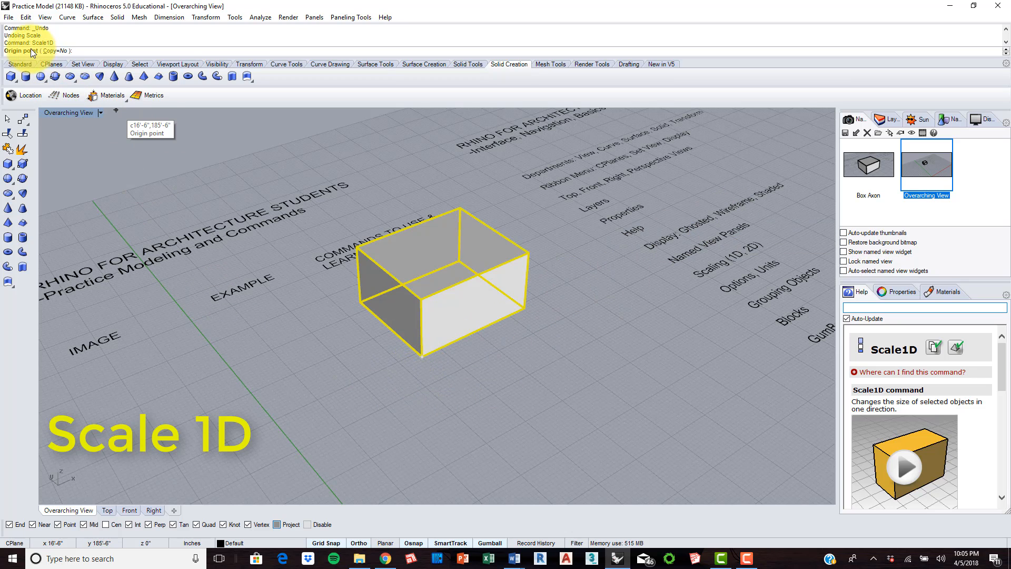
click(422, 351)
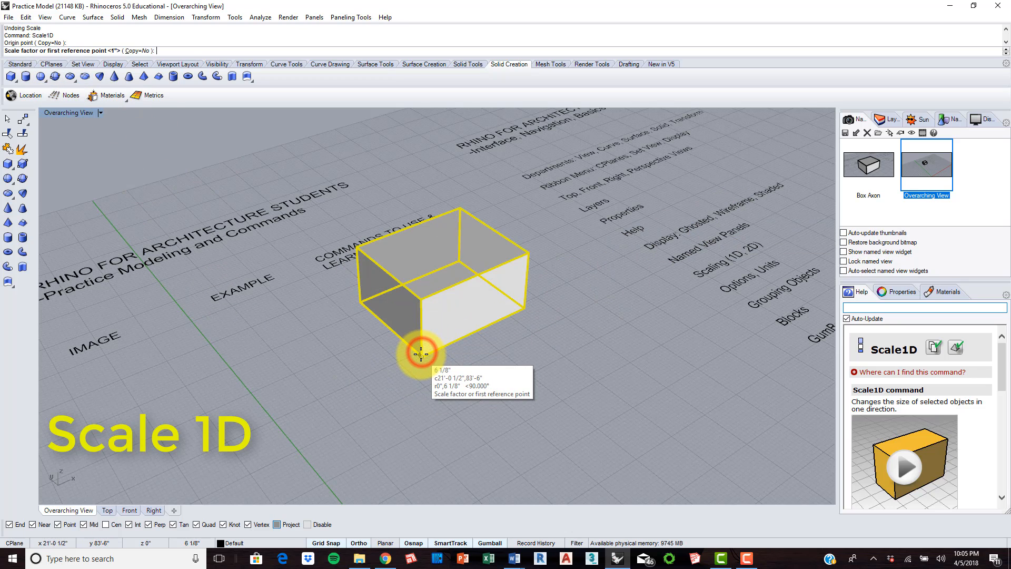
click(525, 309)
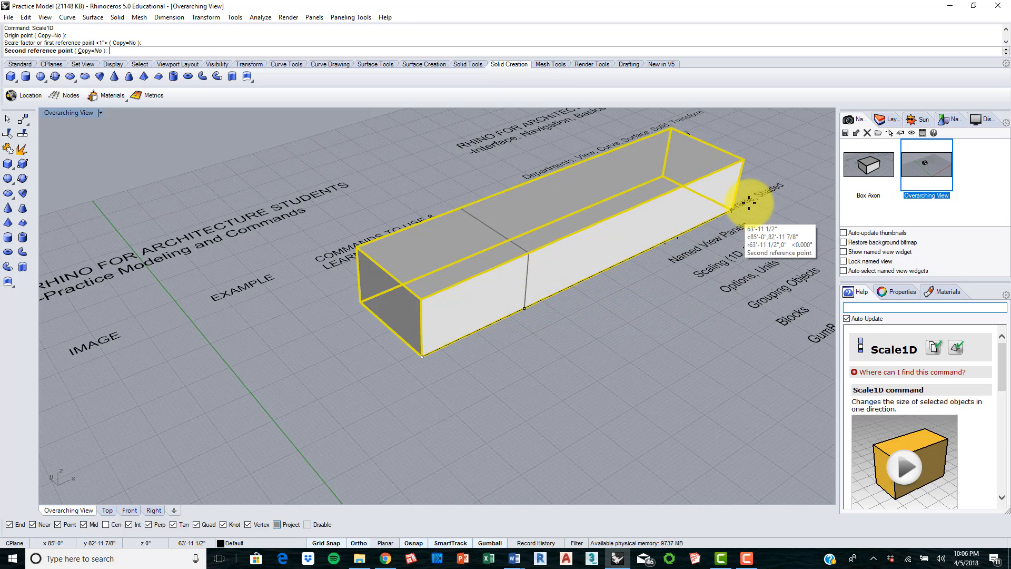
click(607, 280)
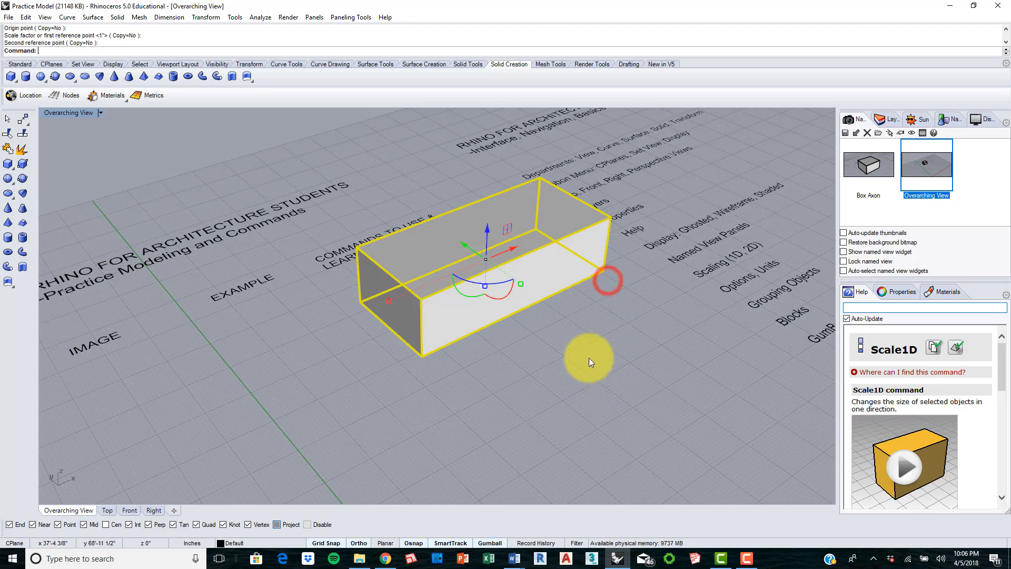
Step: Shrink the box with Scale2D from its nearest bottom corner, bringing its front bottom edge to about 15 feet long
shift+right_drag(654, 302, 629, 313)
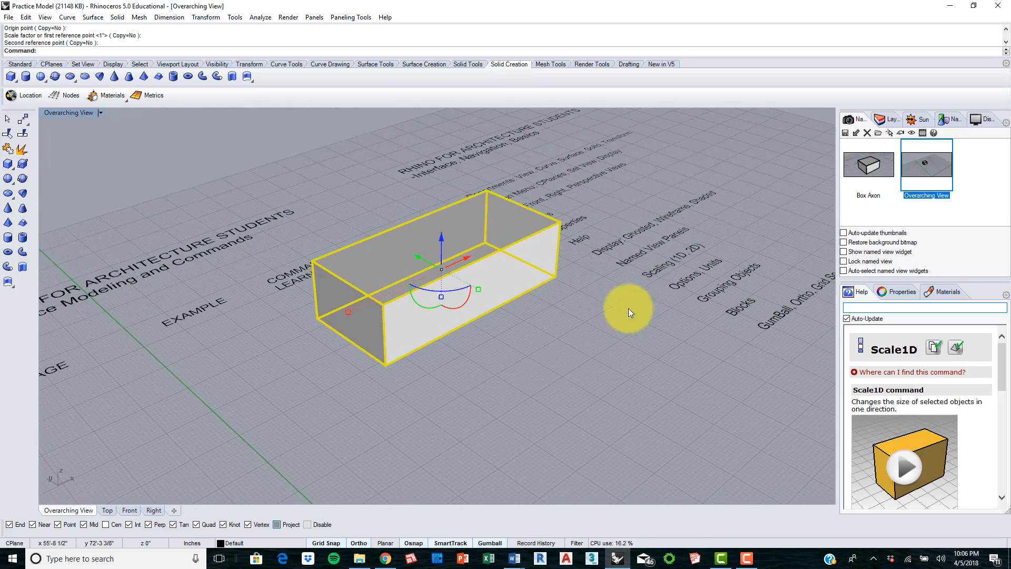
click(500, 365)
click(479, 314)
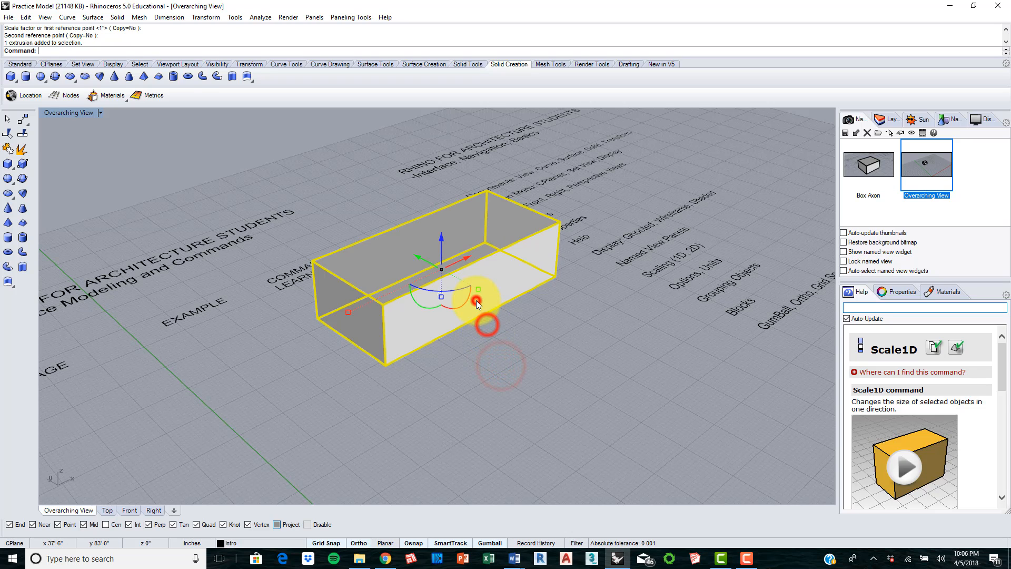
text(Scale1D)
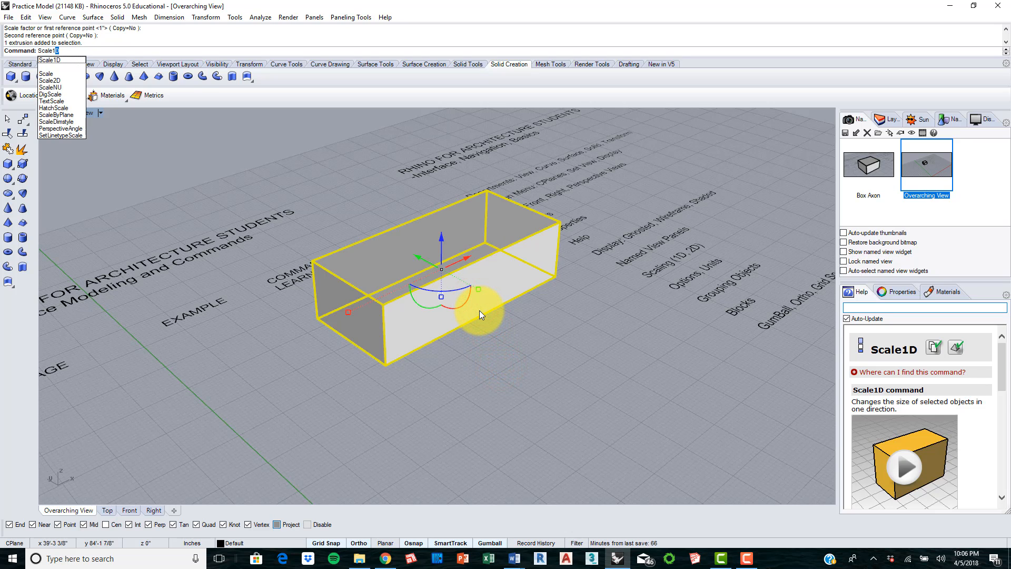
key(Down)
key(Down)
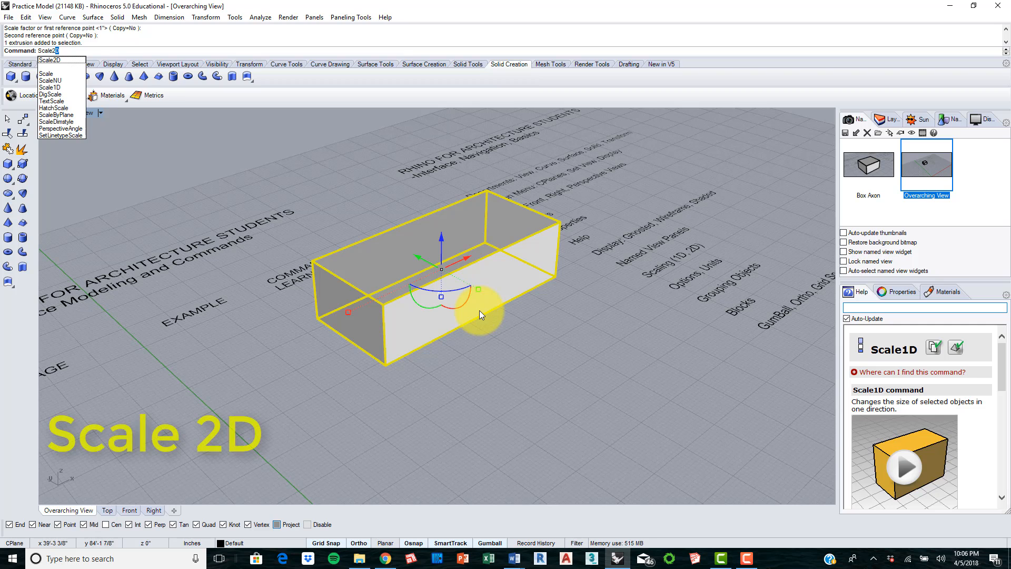
key(Return)
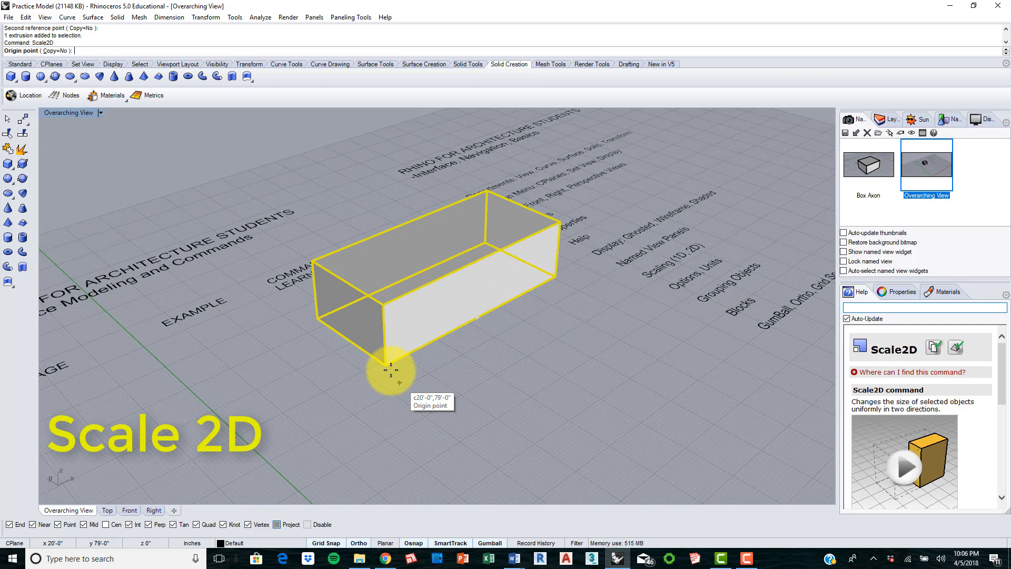
click(387, 365)
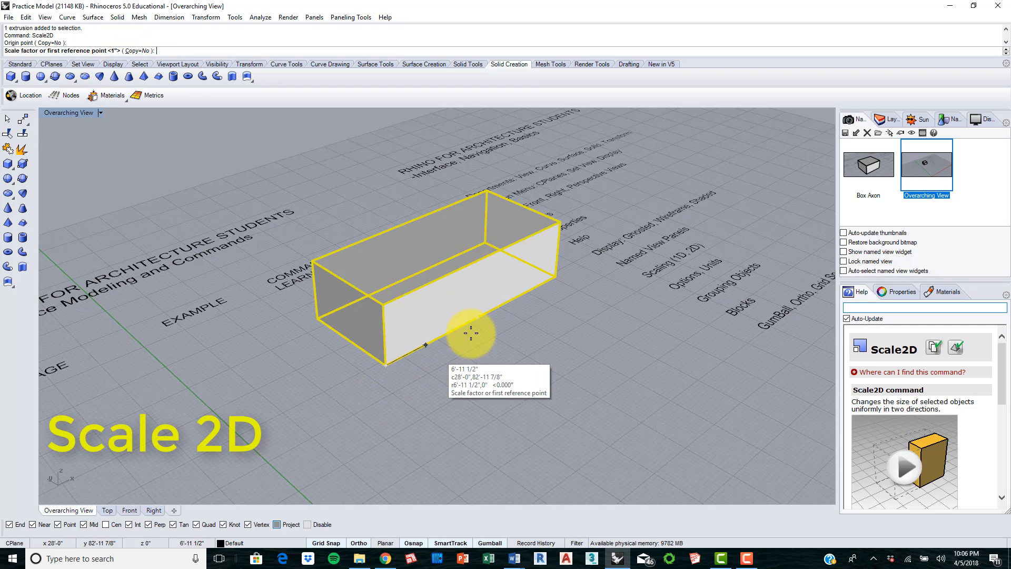
click(556, 277)
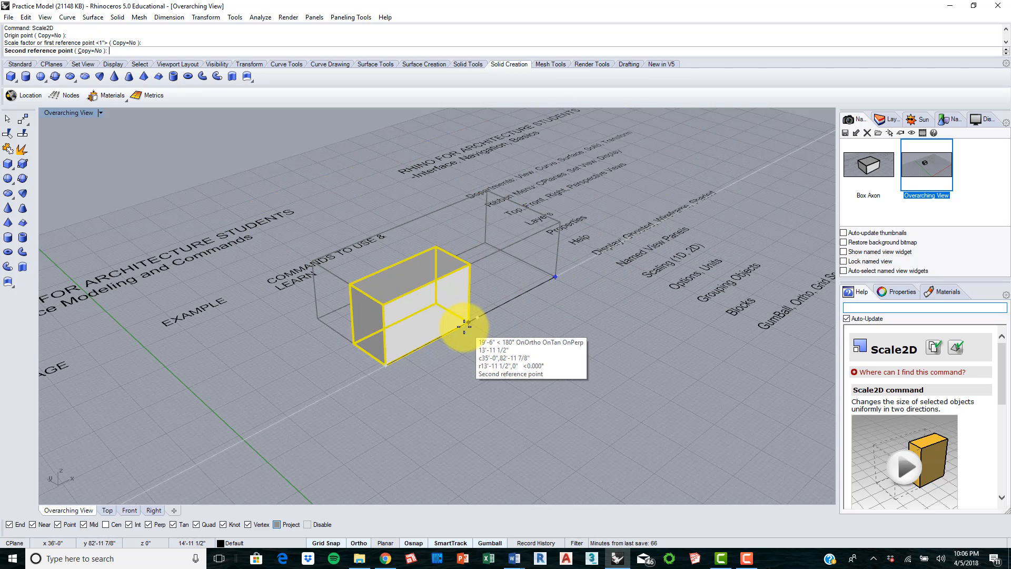
click(470, 323)
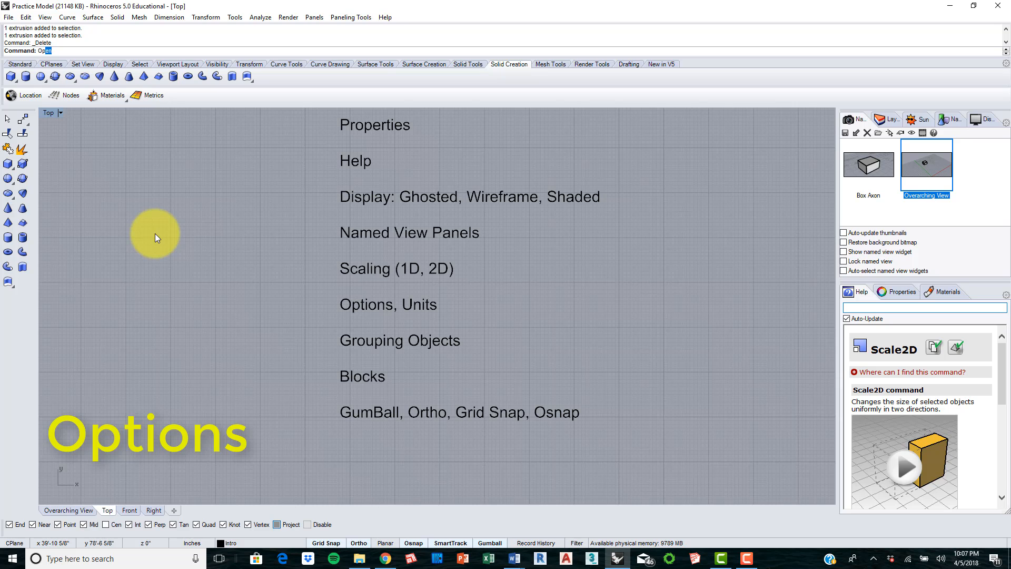
Step: Review the model units in Rhino Options, choosing Inches, and bring up the document's Grid settings
text(tions)
key(Return)
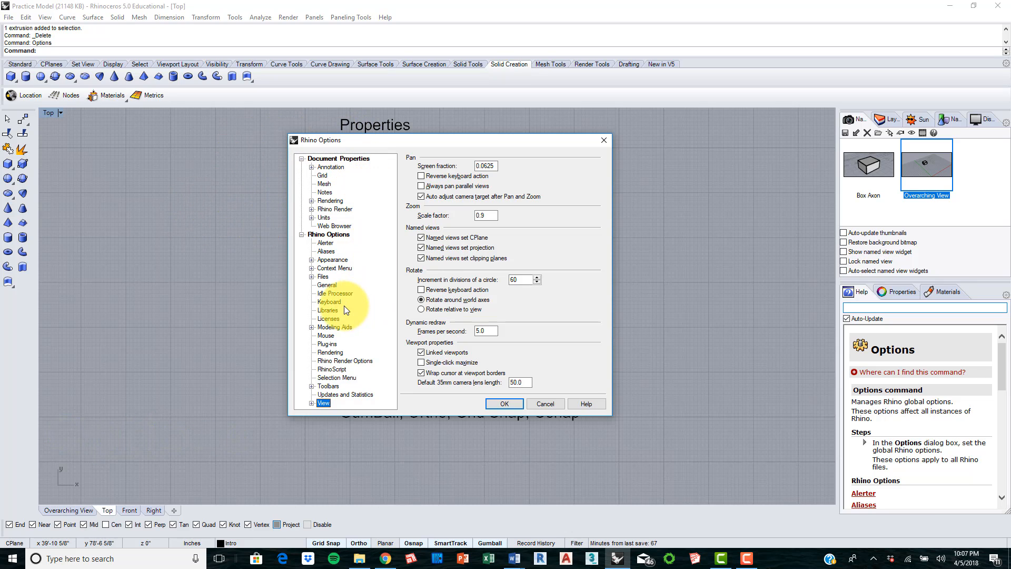
click(325, 218)
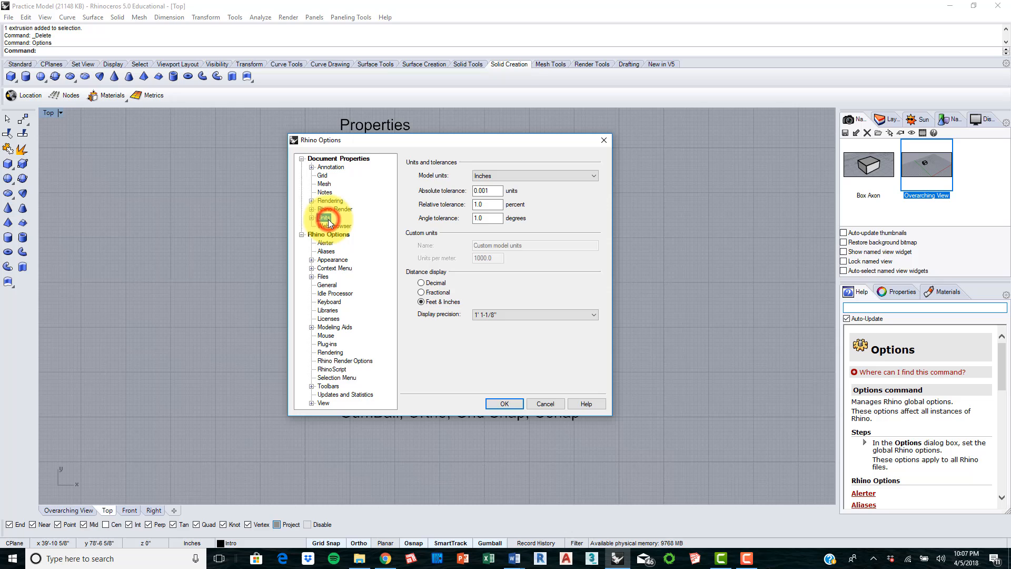
click(516, 176)
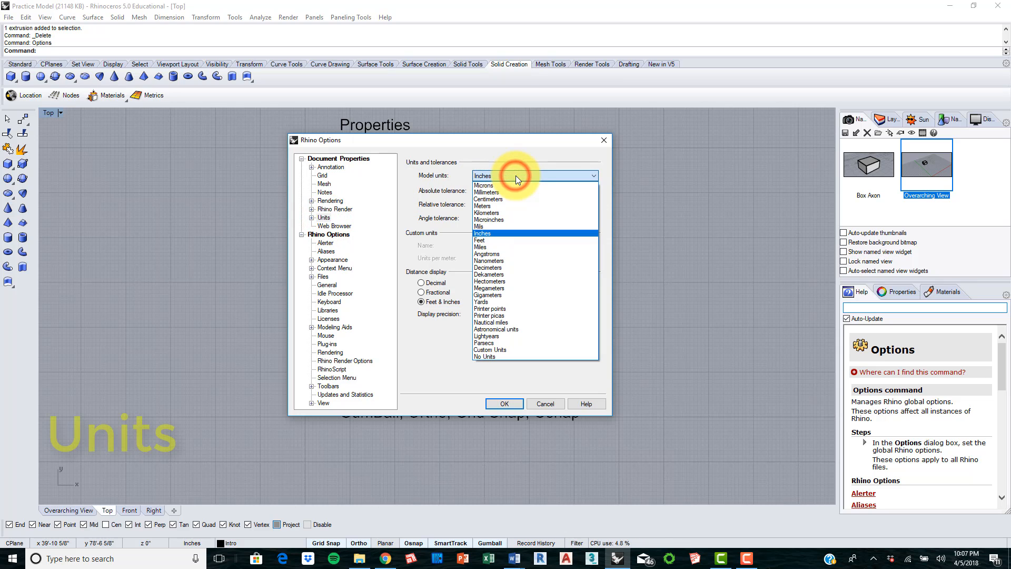
click(495, 235)
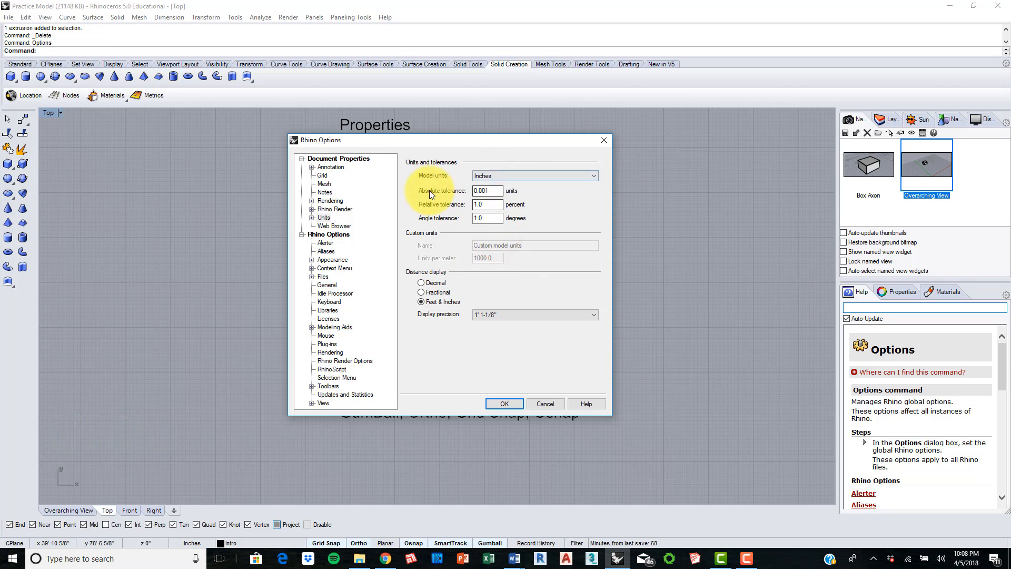
click(321, 176)
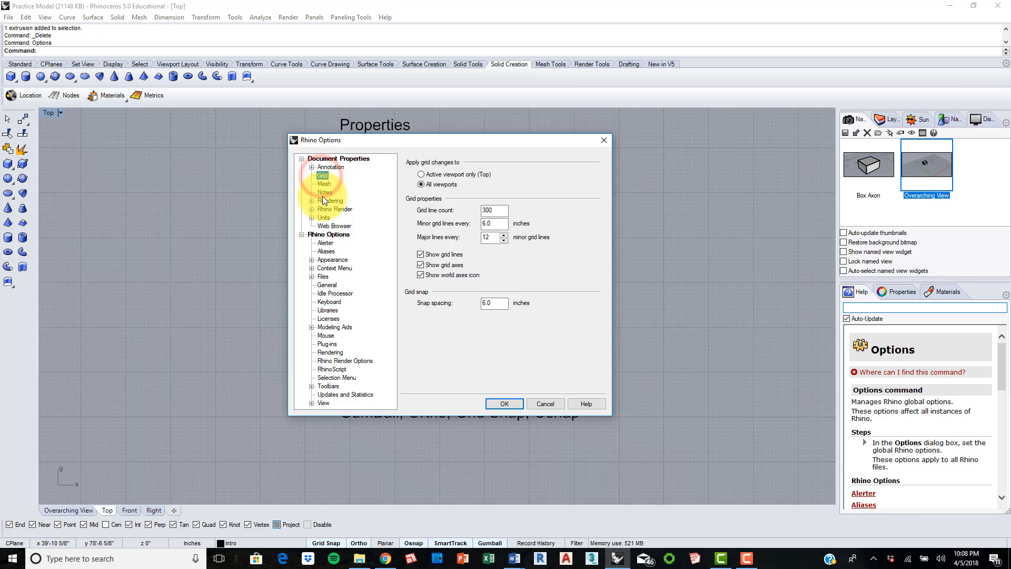
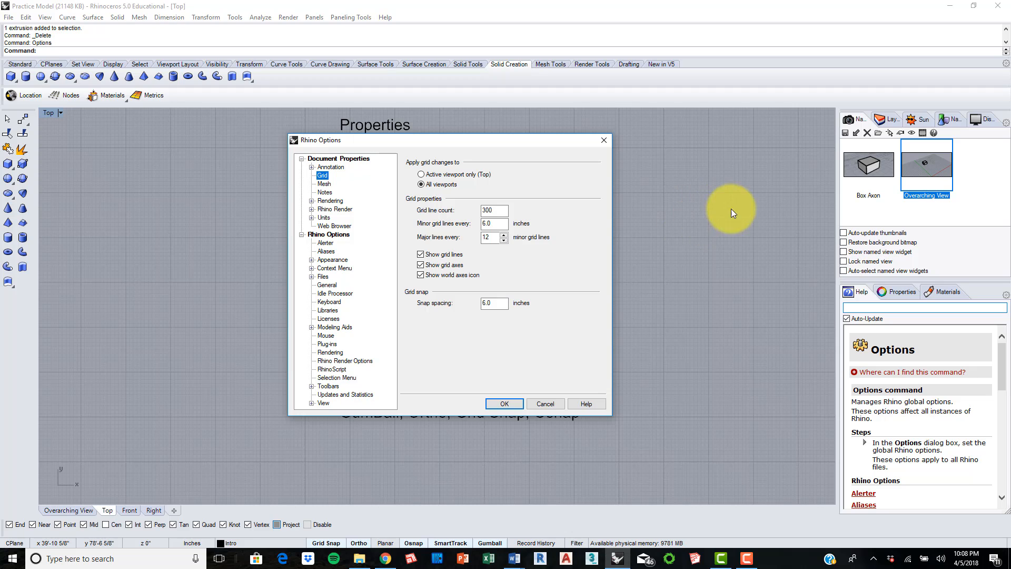
Step: Review the Annotation, Mouse, Appearance, Units and Grid pages of Rhino Options, and close the dialog
click(324, 184)
click(330, 167)
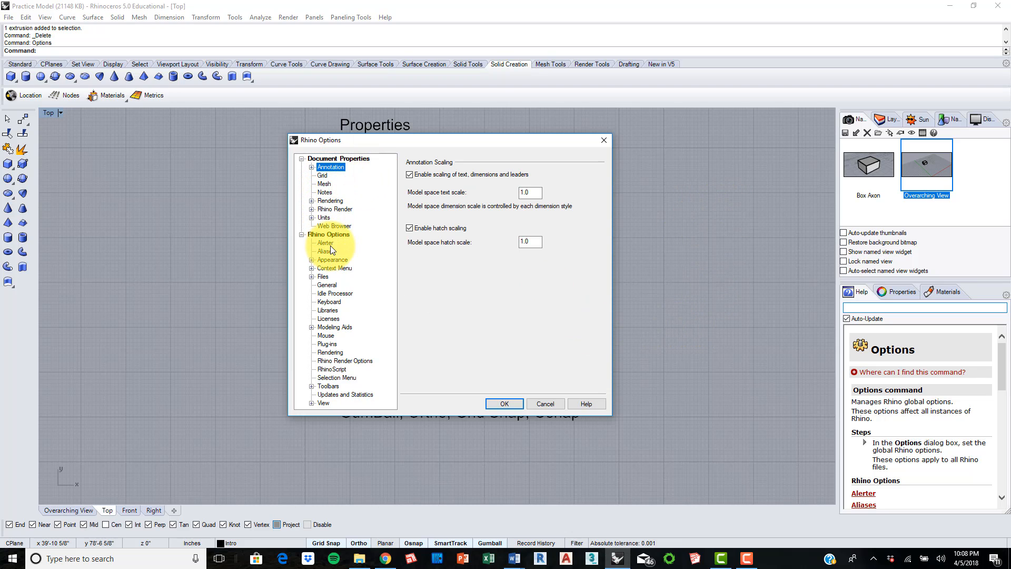
click(327, 318)
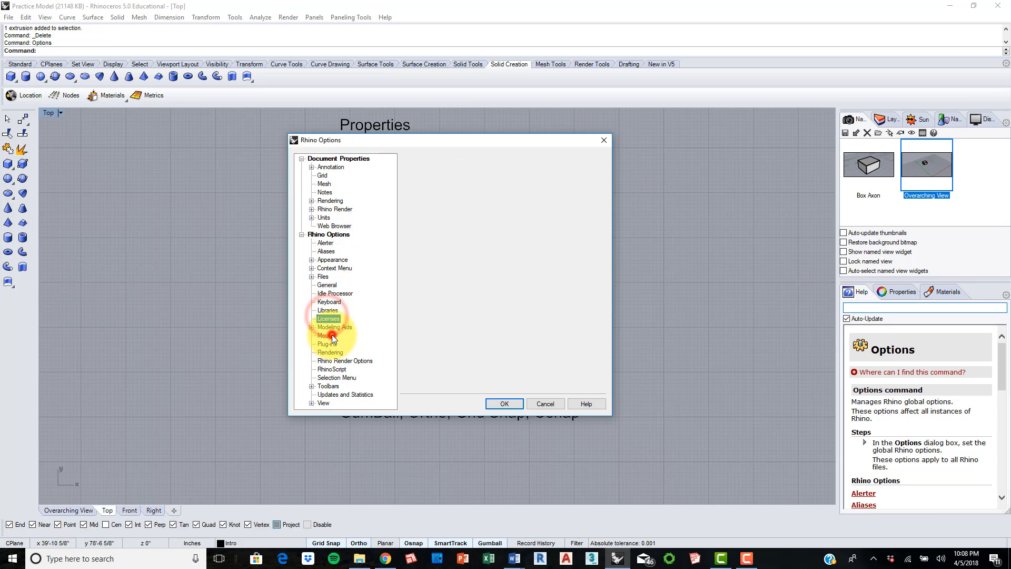
click(332, 335)
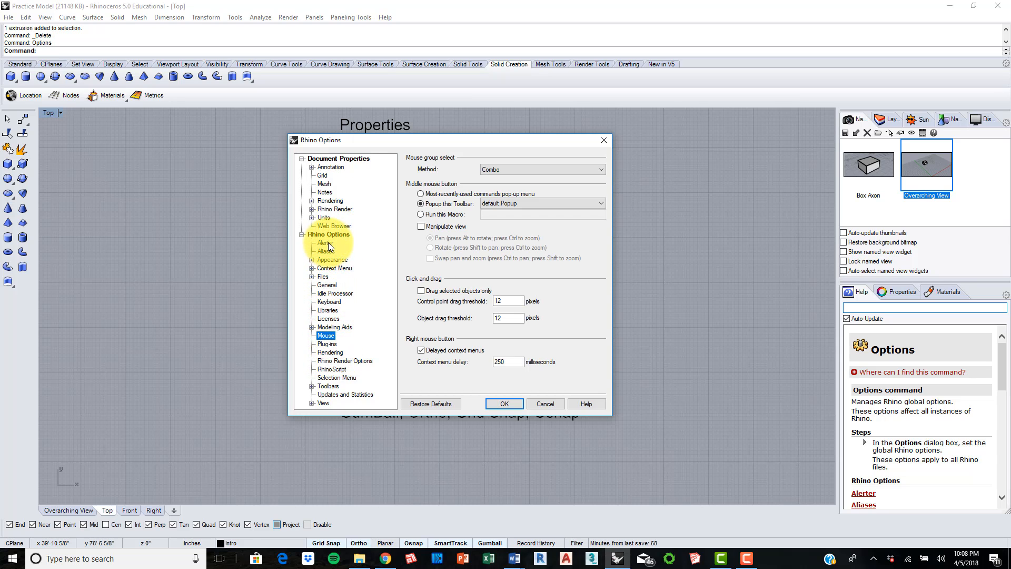
click(331, 260)
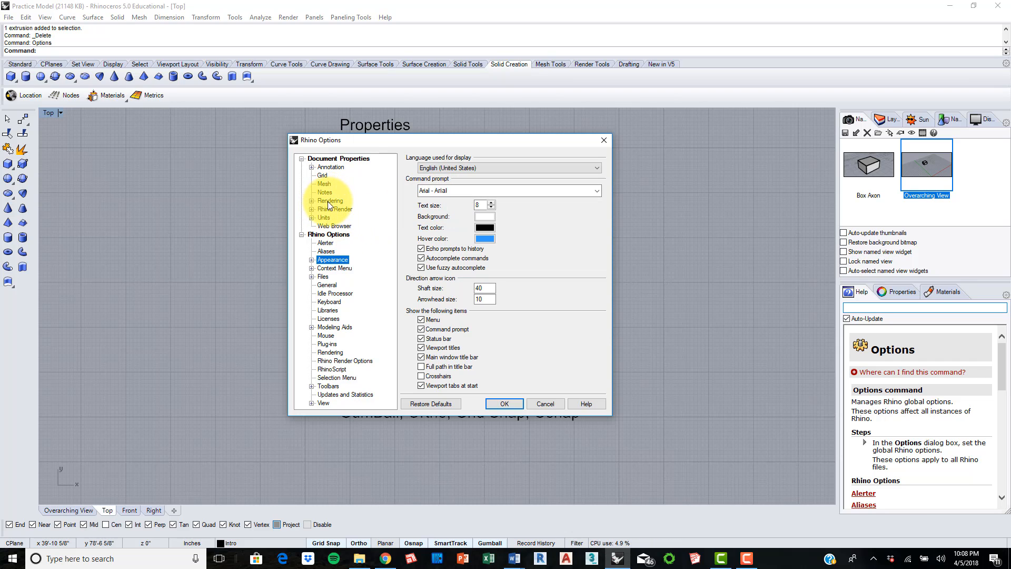
click(324, 217)
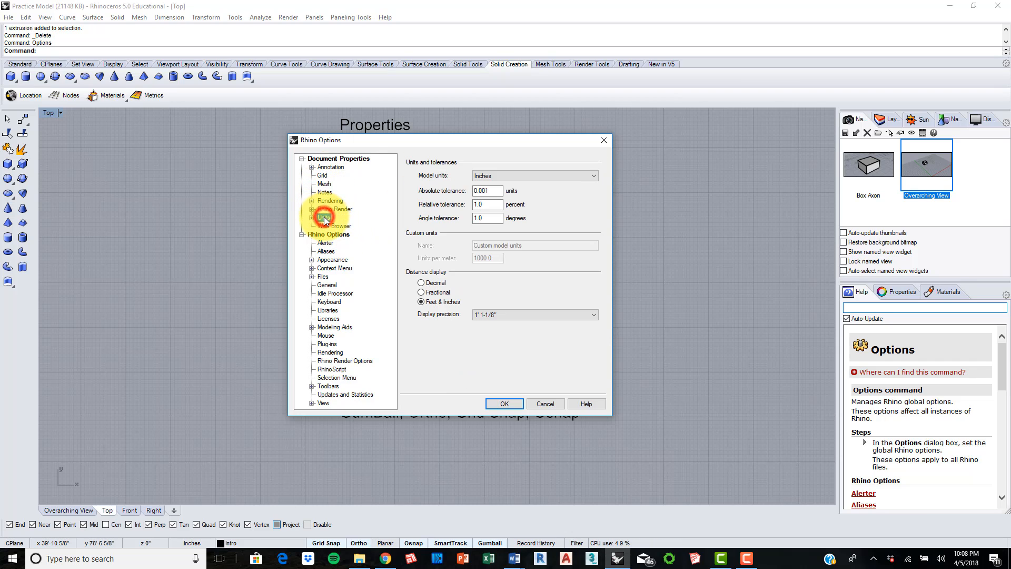
click(323, 177)
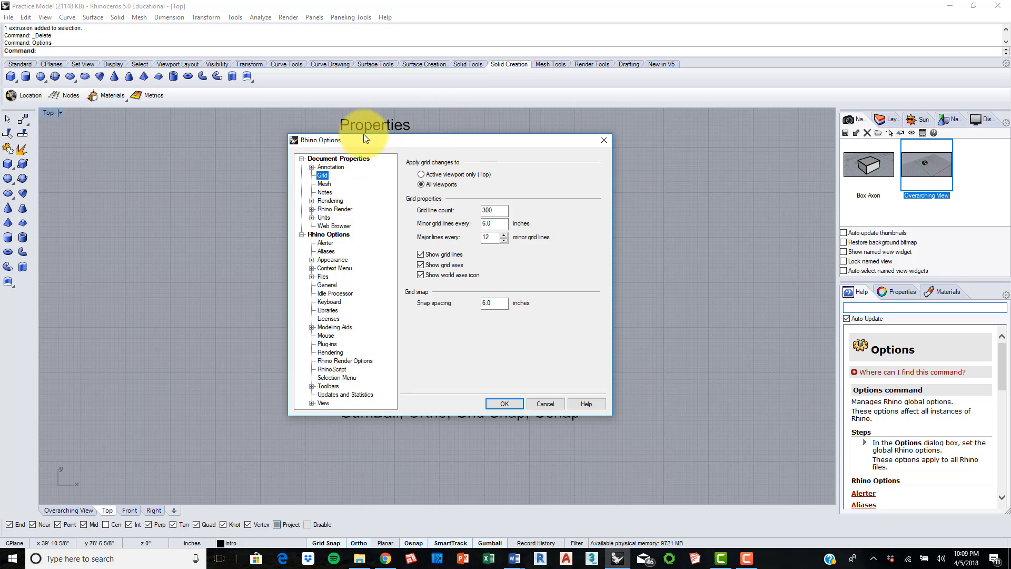
click(503, 403)
Step: Draw a solid box beside the topic list with a 5' by 5' base and a height of about 5'-6"
right_drag(527, 322, 529, 257)
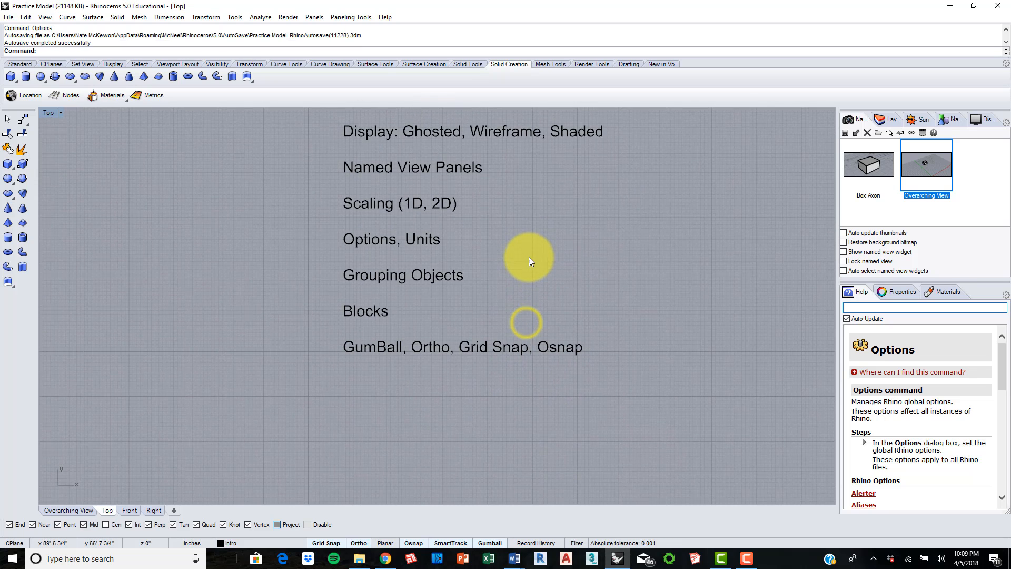
right_drag(337, 258, 442, 296)
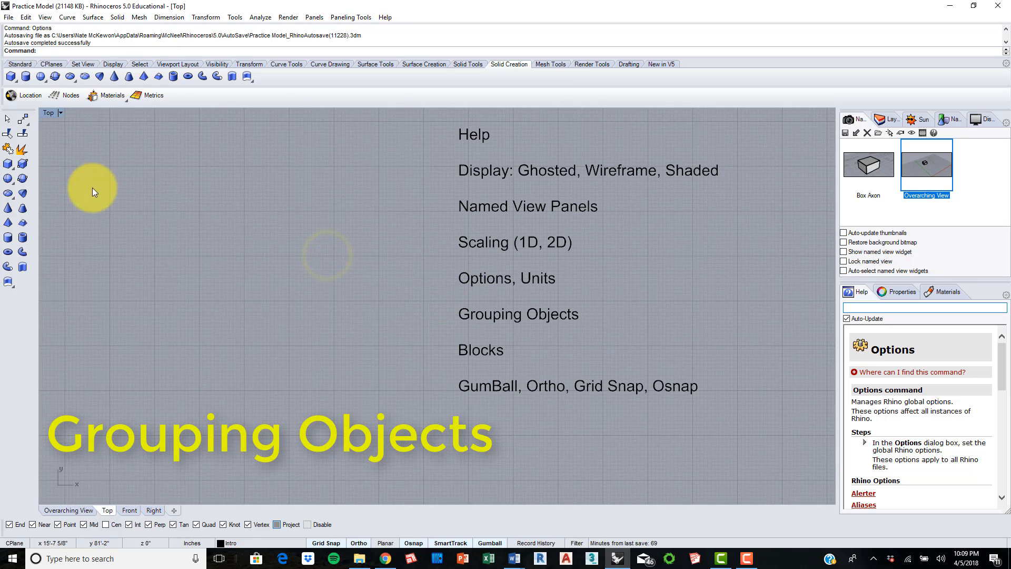
click(10, 76)
click(278, 345)
click(314, 309)
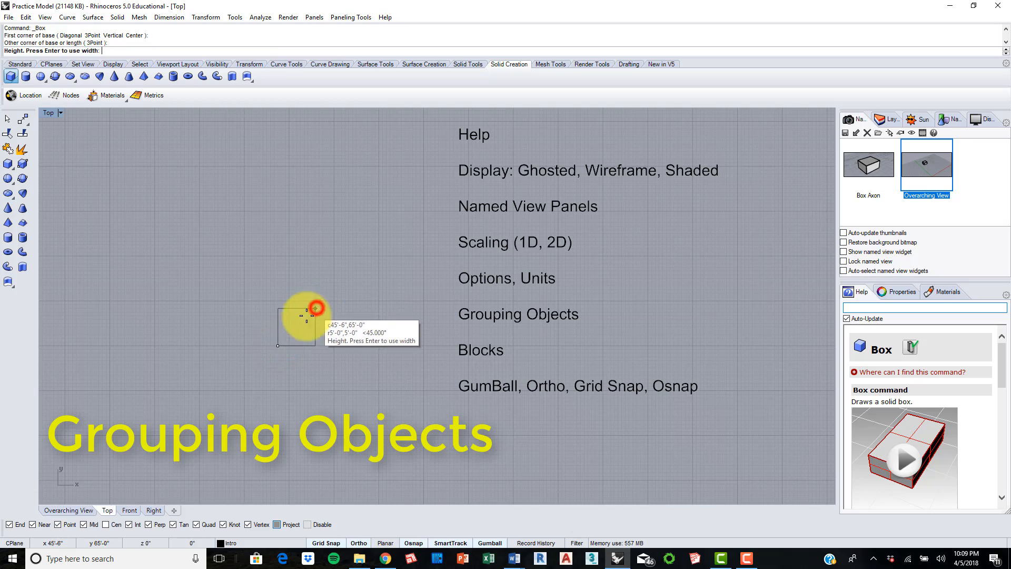
click(80, 508)
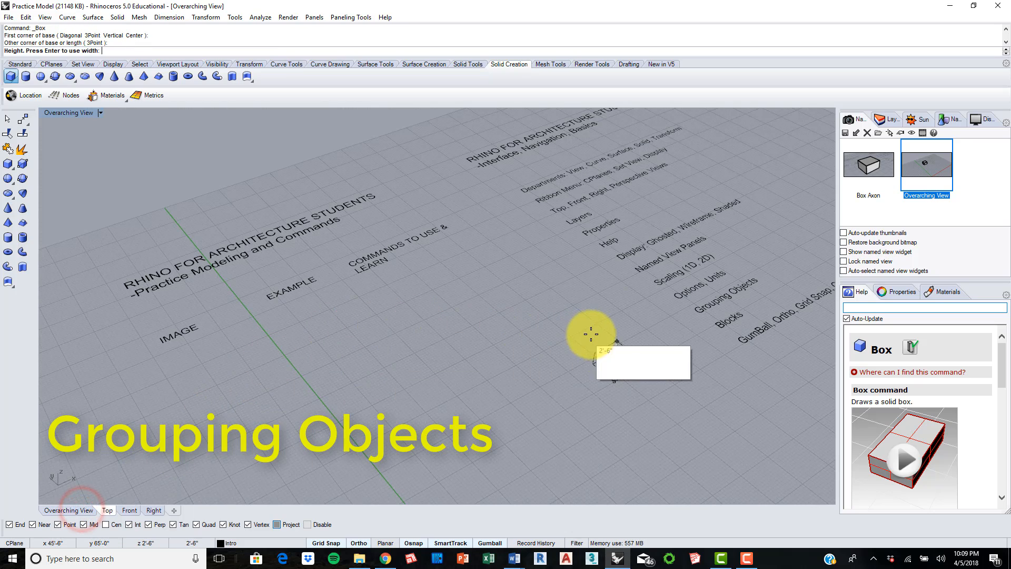
shift+right_drag(646, 327, 483, 279)
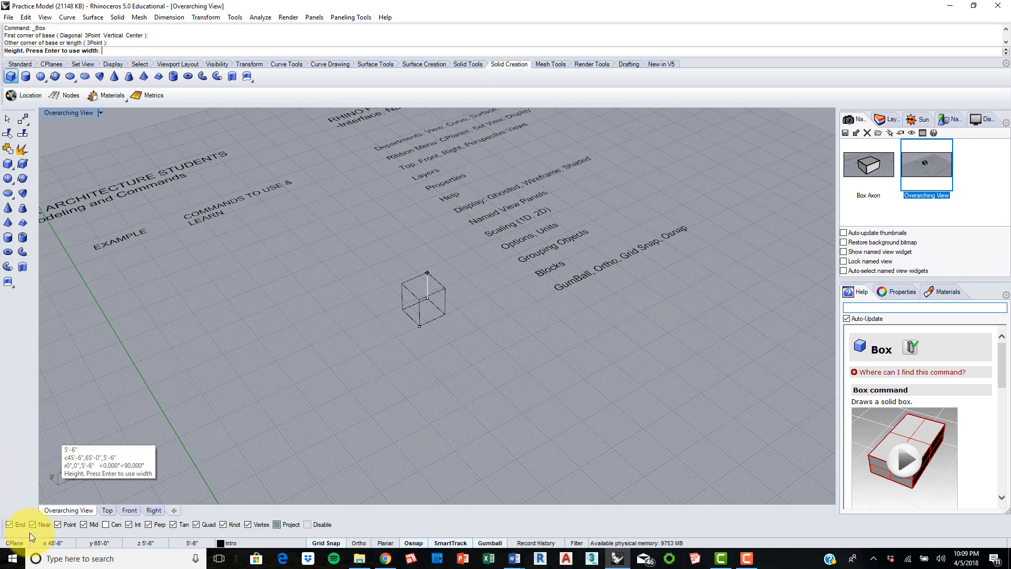
scroll(433, 271, up, 3)
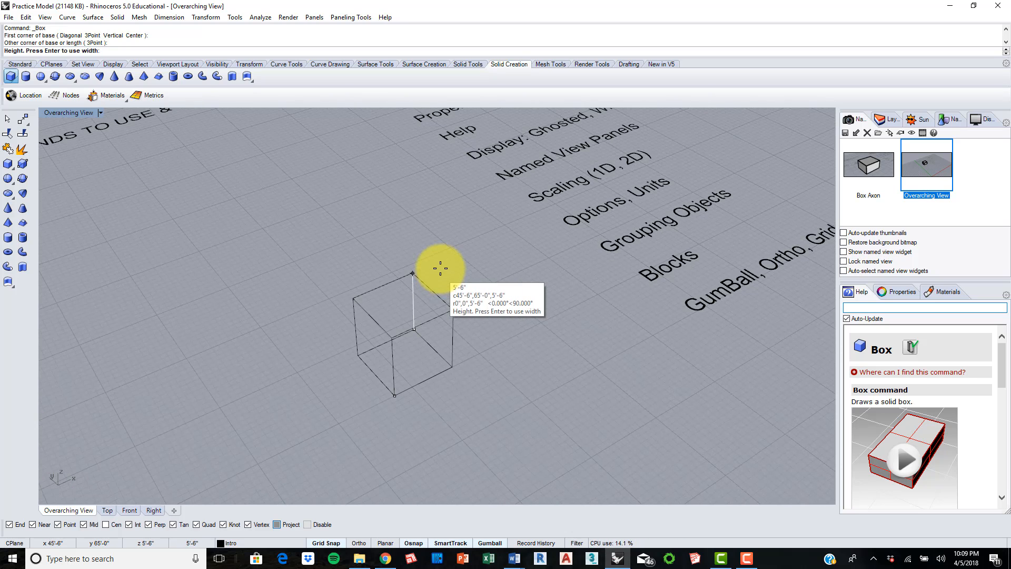
click(439, 270)
scroll(475, 271, down, 2)
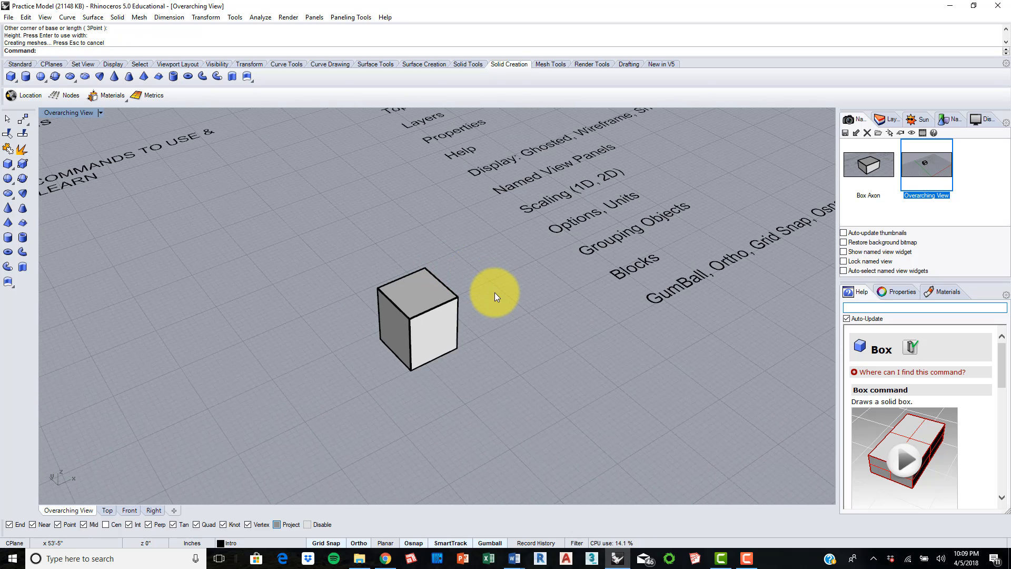
Step: Copy the box twice from its nearest bottom corner in a straight row, at about 8' and 17'-6" from the original
click(448, 331)
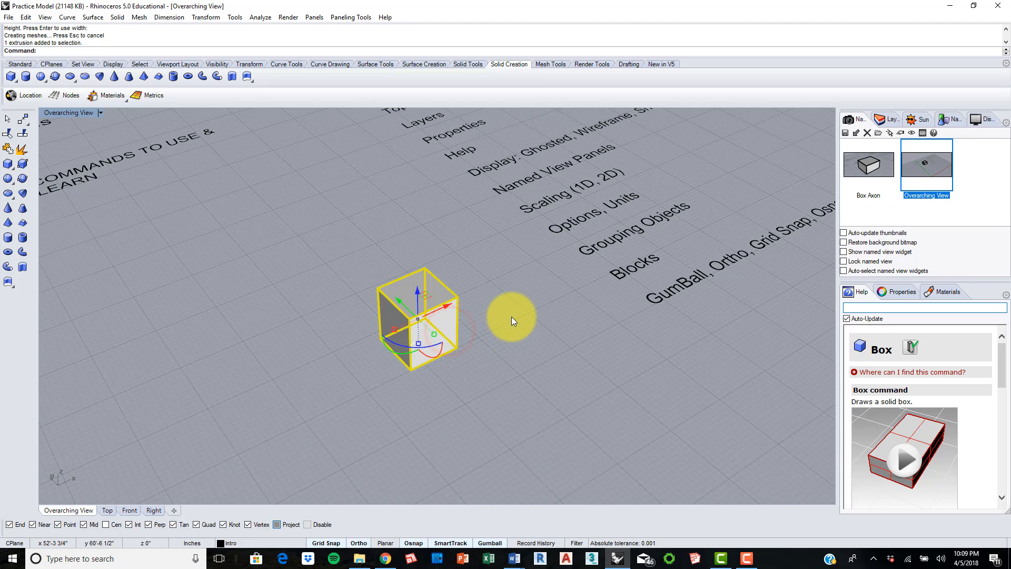
scroll(515, 324, down, 3)
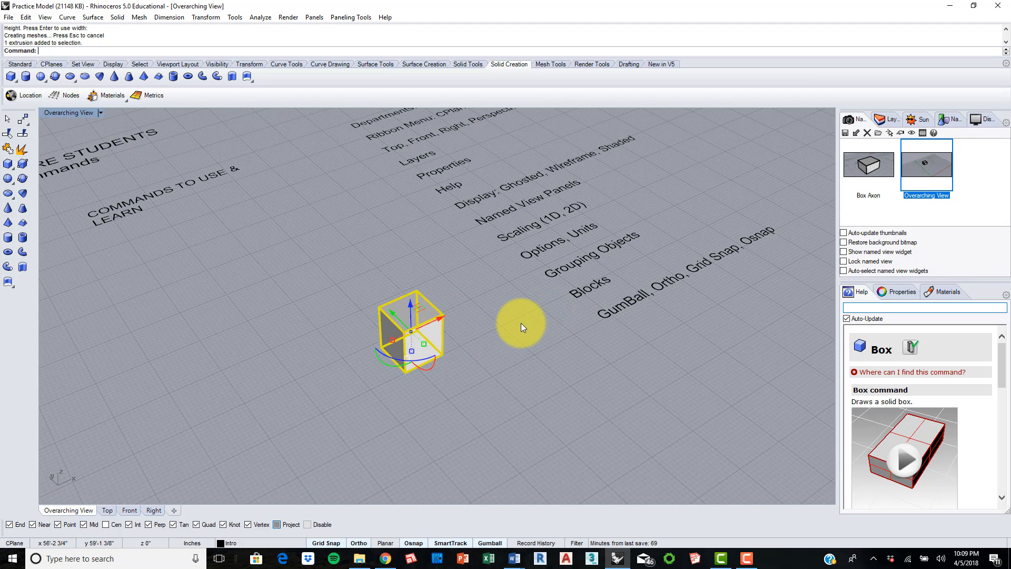
text(Copy)
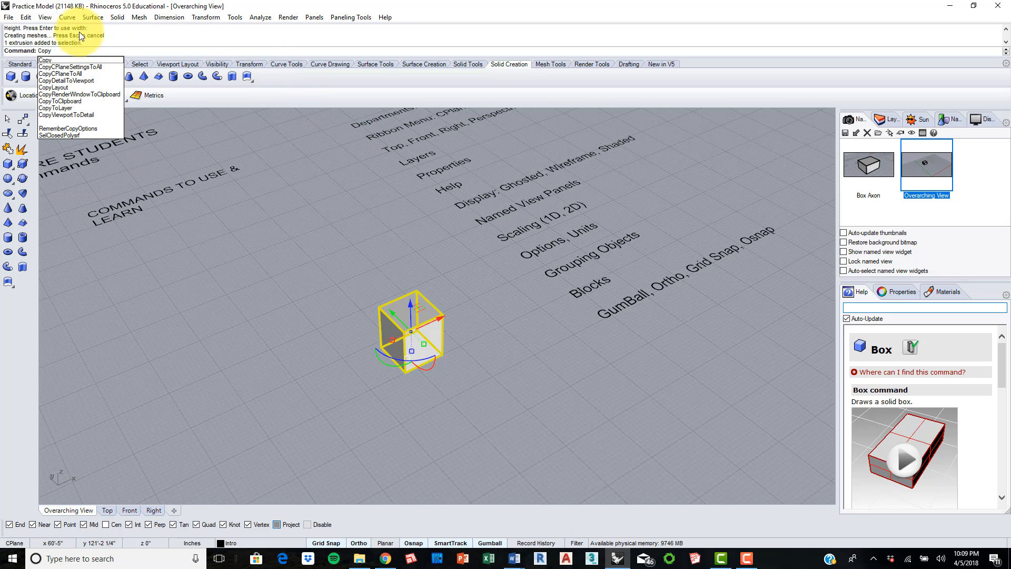
click(56, 60)
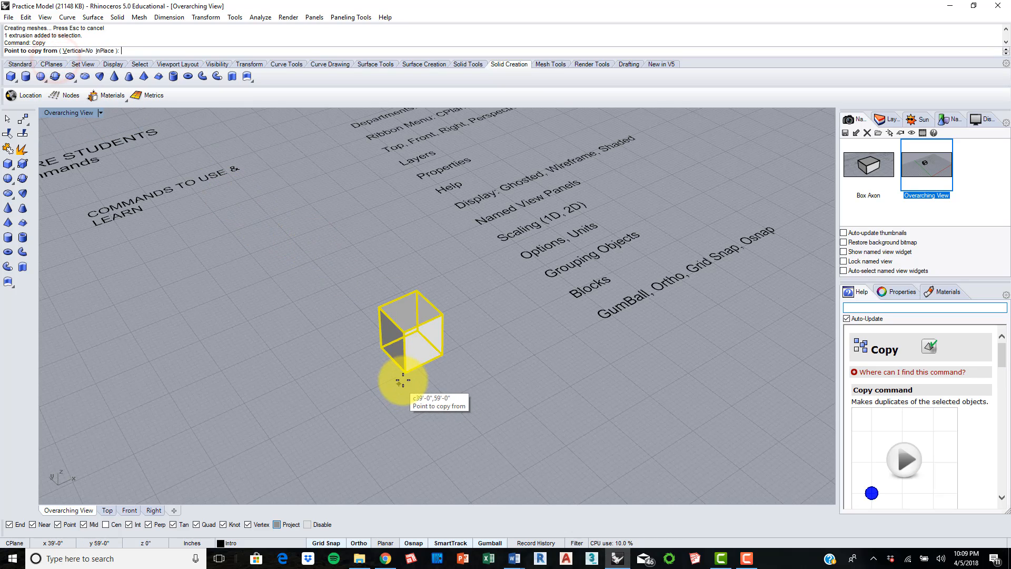
click(403, 372)
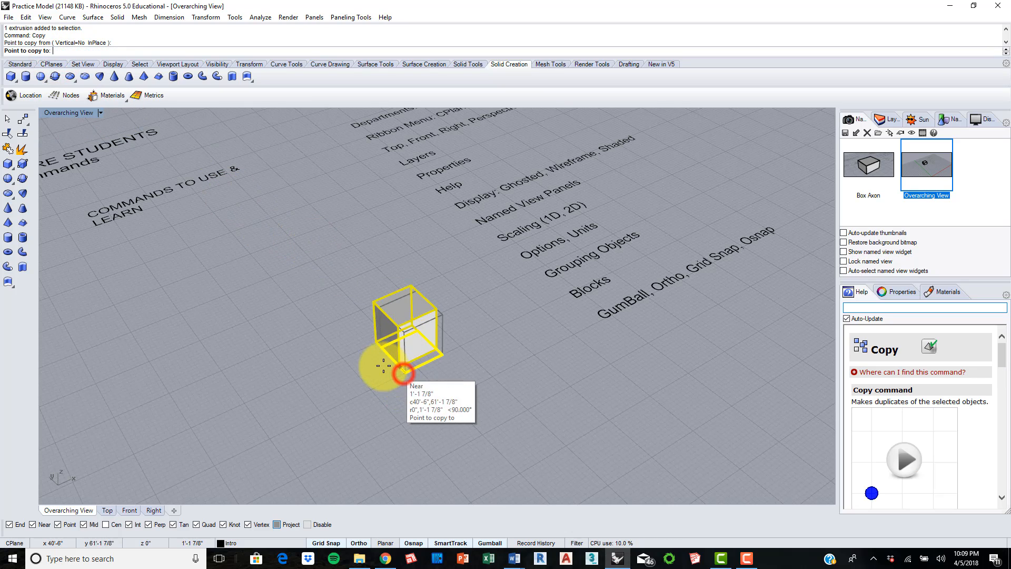
click(356, 335)
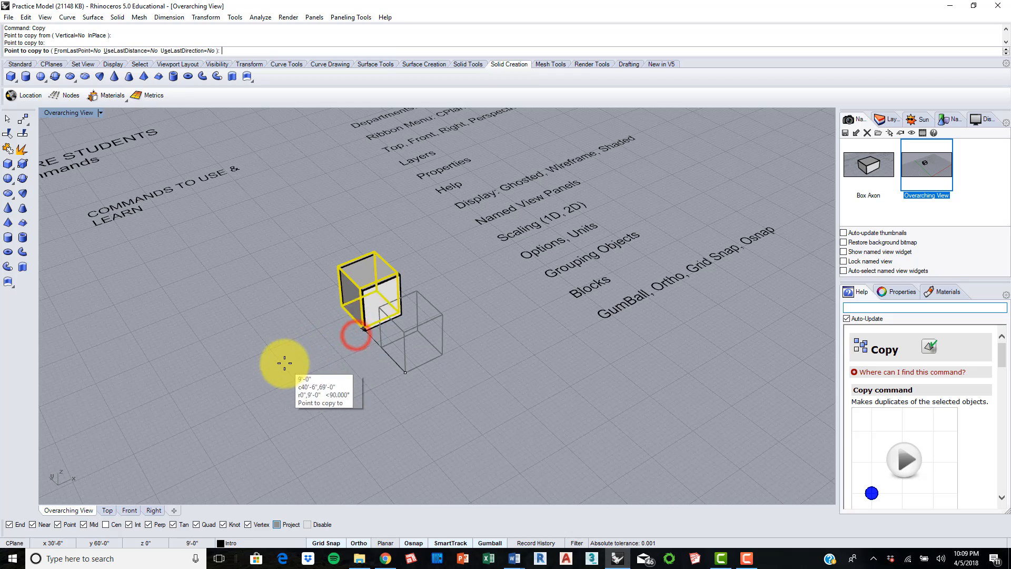
click(305, 302)
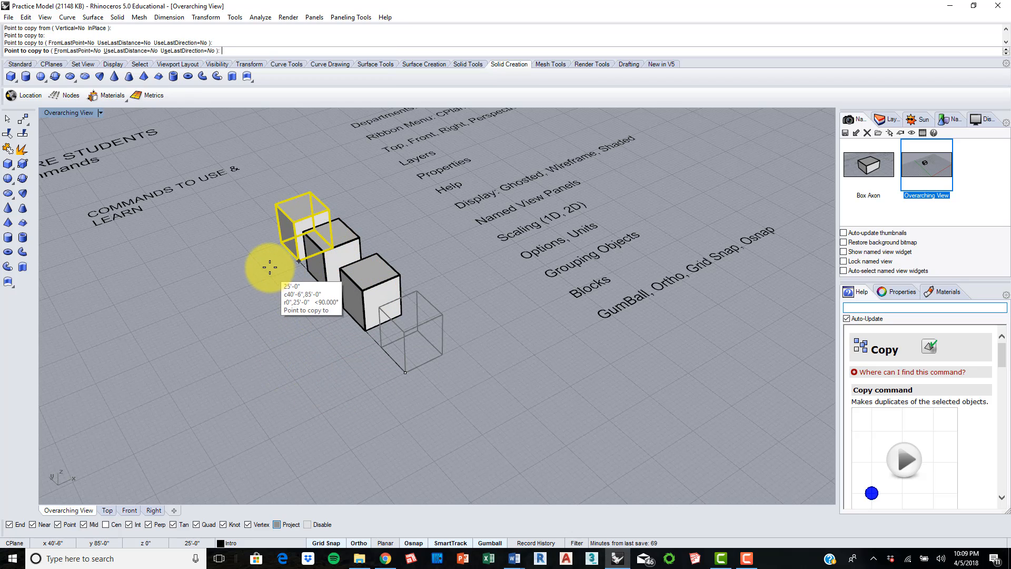
key(Return)
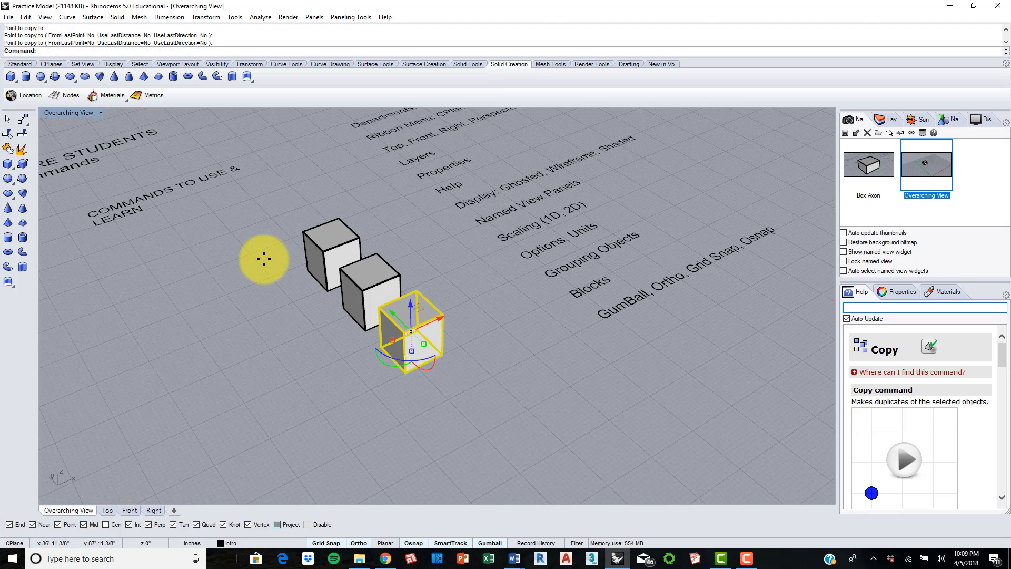
click(277, 342)
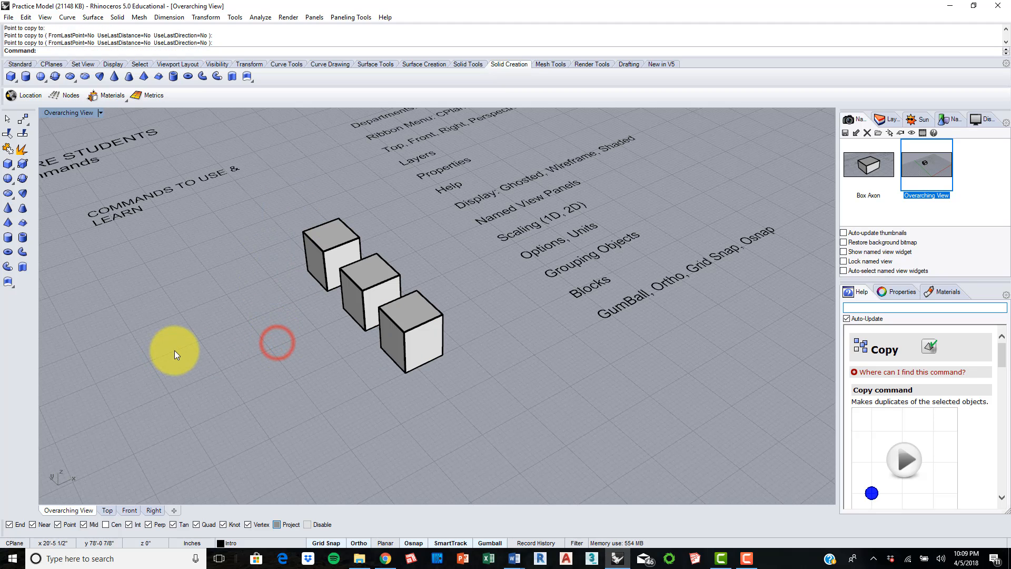
Step: Group the three boxes with the Group command, and select the group through its middle box
right_drag(389, 318, 328, 294)
right_drag(418, 310, 468, 327)
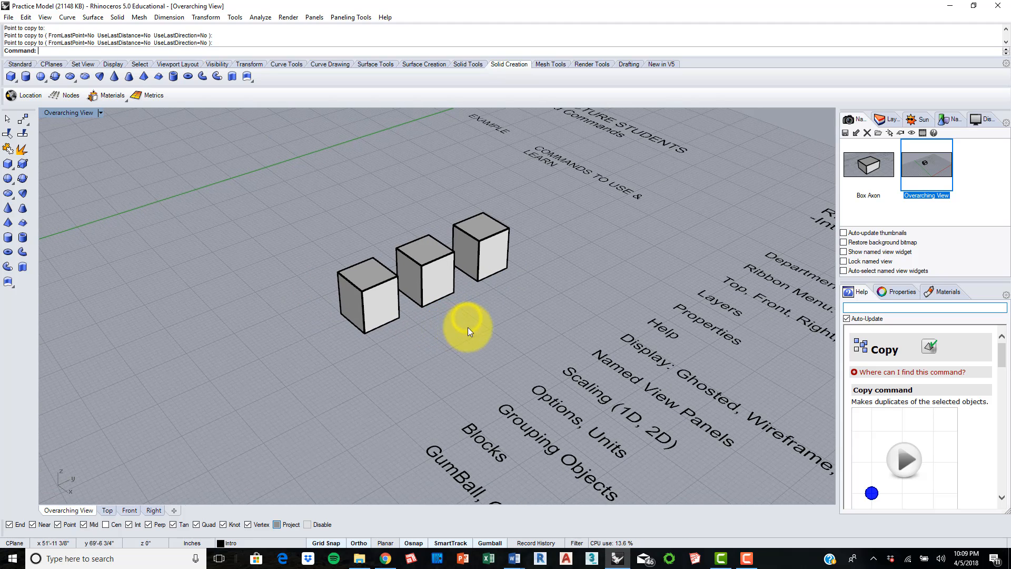
drag(406, 256, 329, 210)
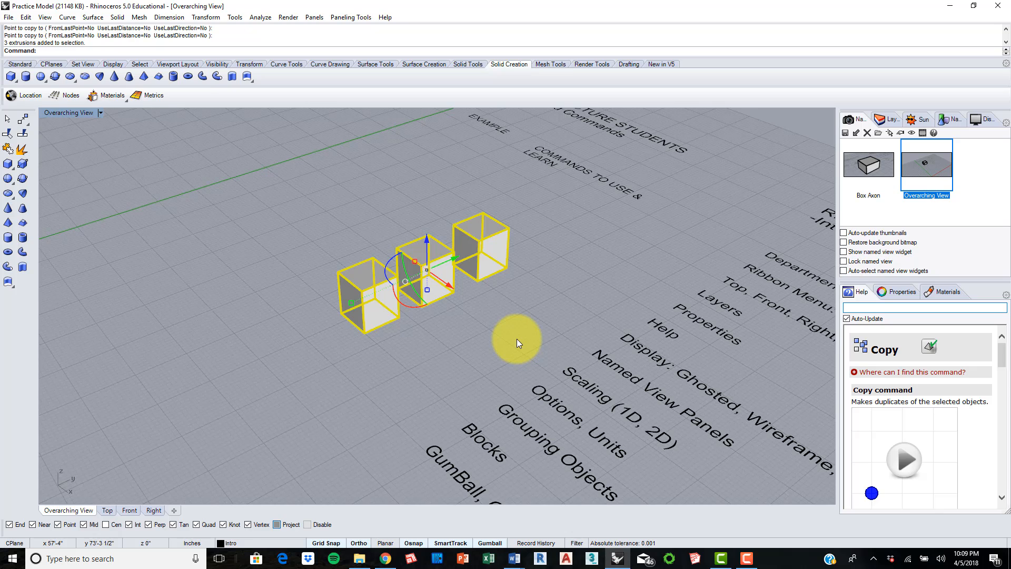
text(Group)
key(Return)
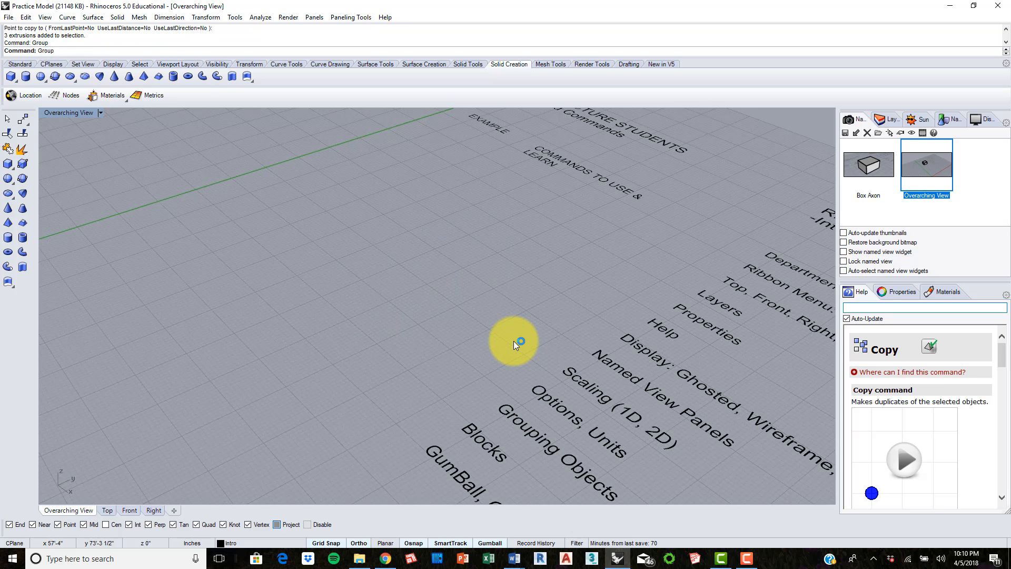
click(515, 314)
click(447, 265)
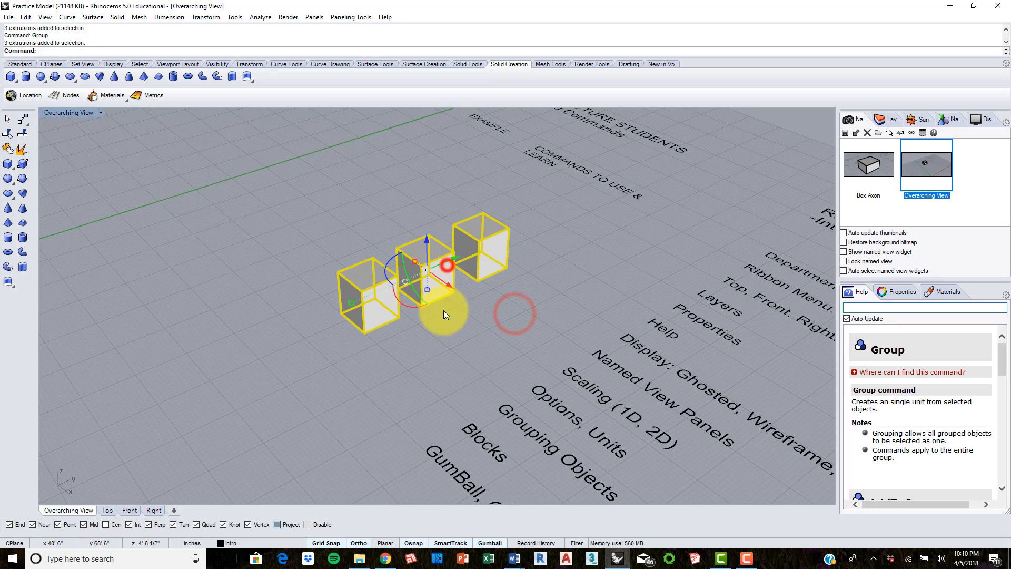
Step: Move the grouped boxes along the gumball's red axis, first away from the topic list and back toward it
right_drag(438, 348, 498, 306)
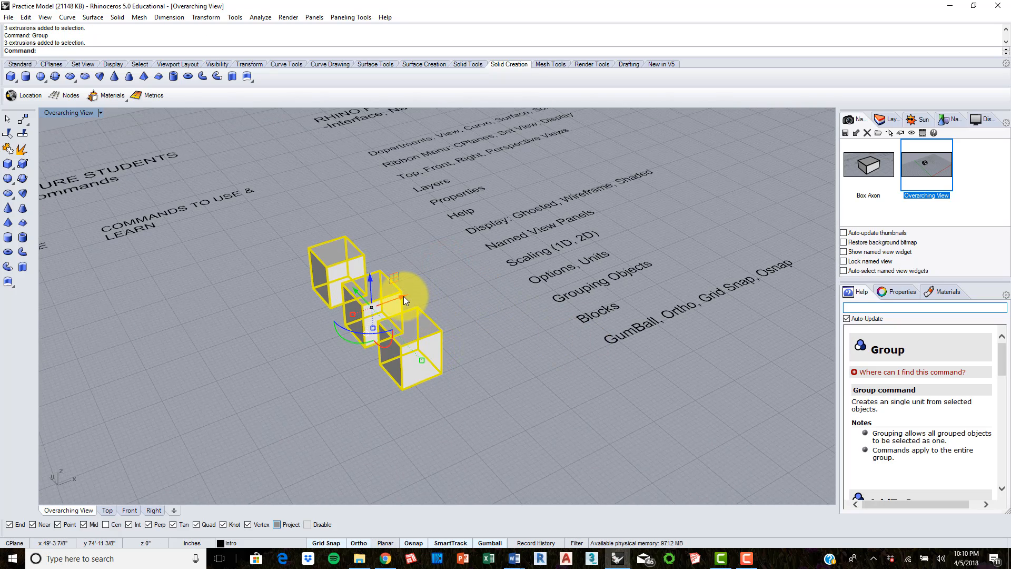
drag(403, 296, 314, 355)
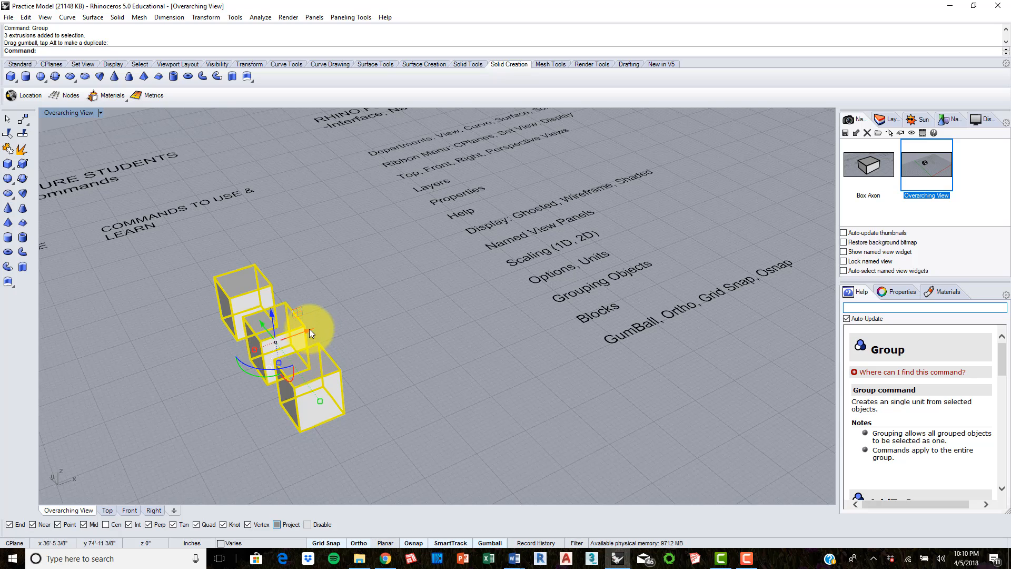
right_drag(339, 322, 320, 270)
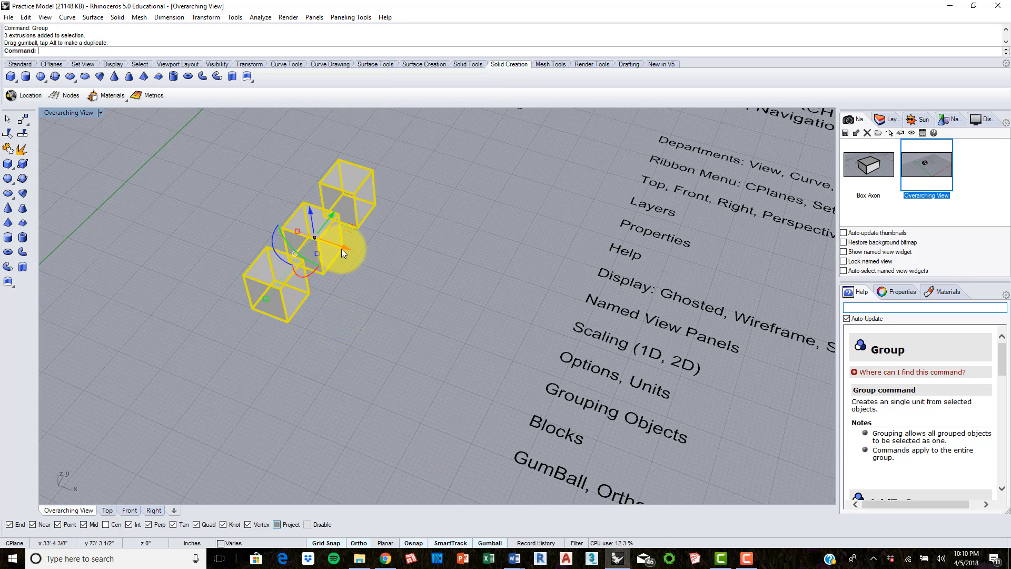
drag(343, 248, 491, 209)
Step: Try raising the grouped boxes vertically with the gumball, and undo that move
right_drag(404, 304, 576, 227)
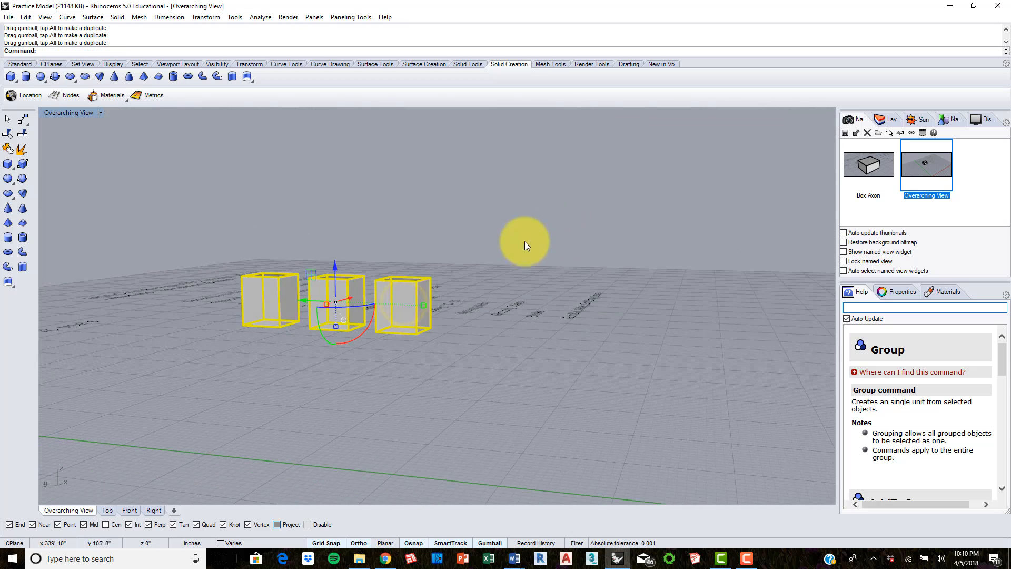
drag(334, 271, 340, 218)
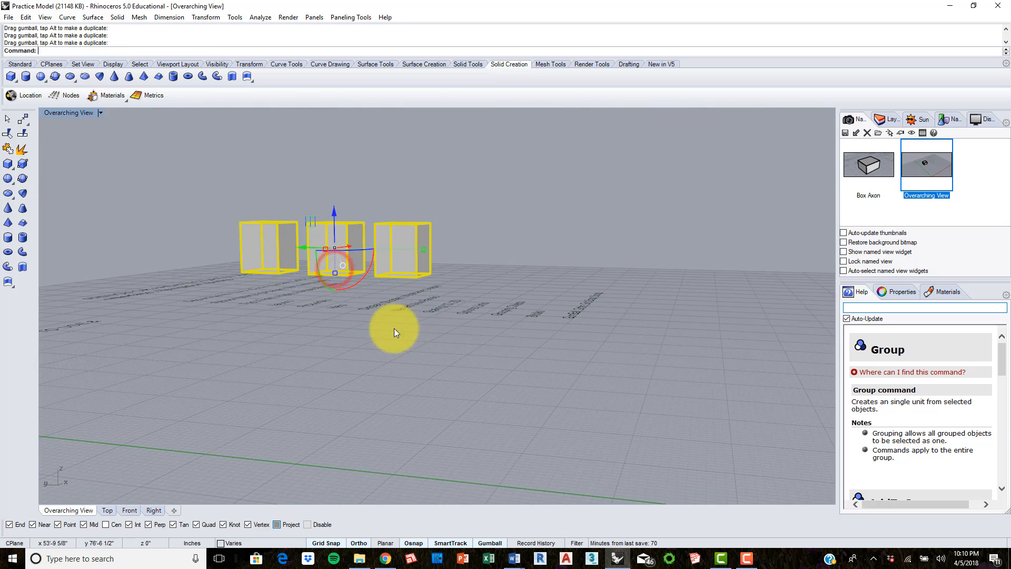
key(ctrl+z)
Step: Ungroup the three boxes with the Ungroup command, and select each box individually to check the separation
right_drag(453, 309, 415, 365)
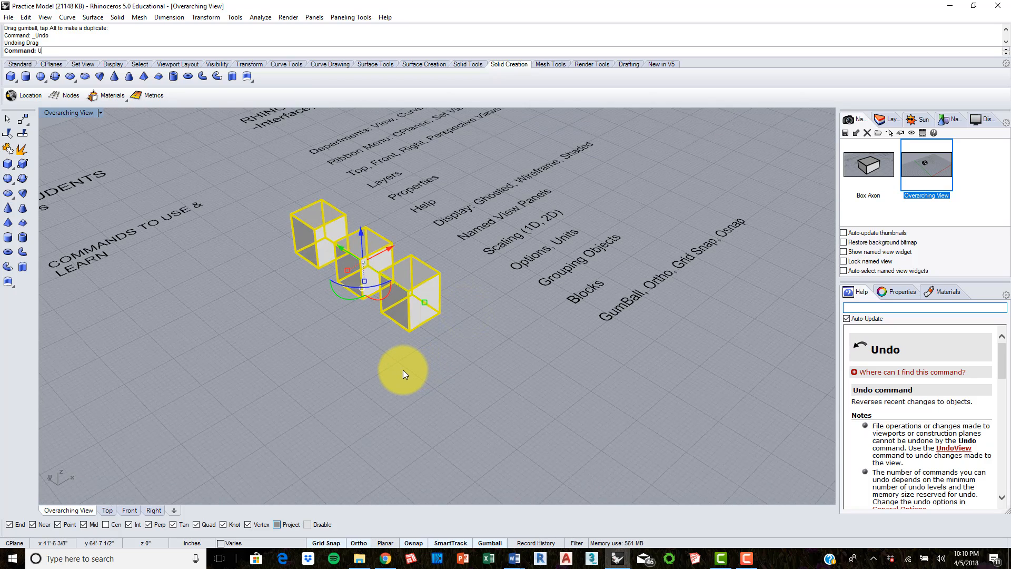
text(Ungroup)
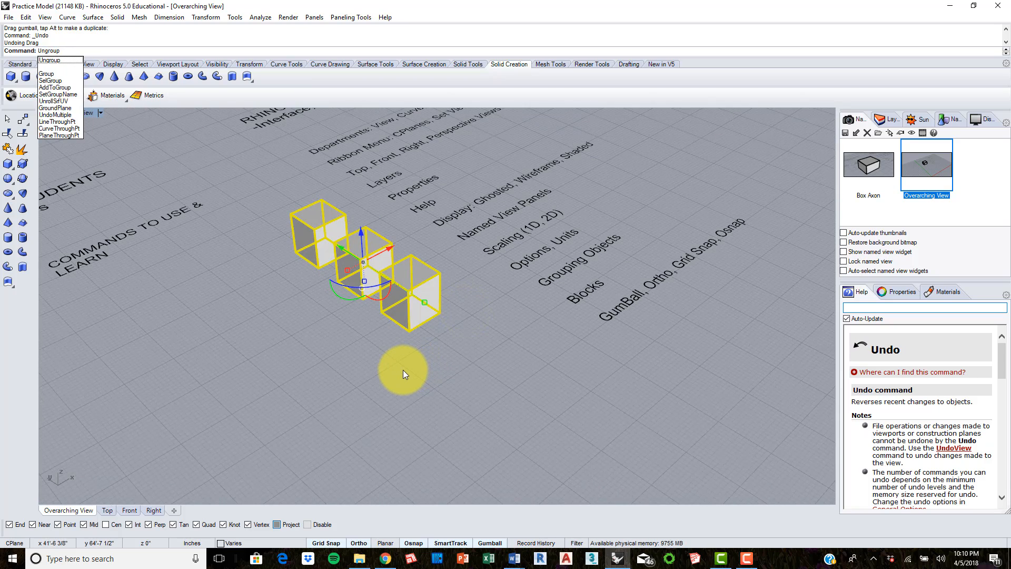
key(Return)
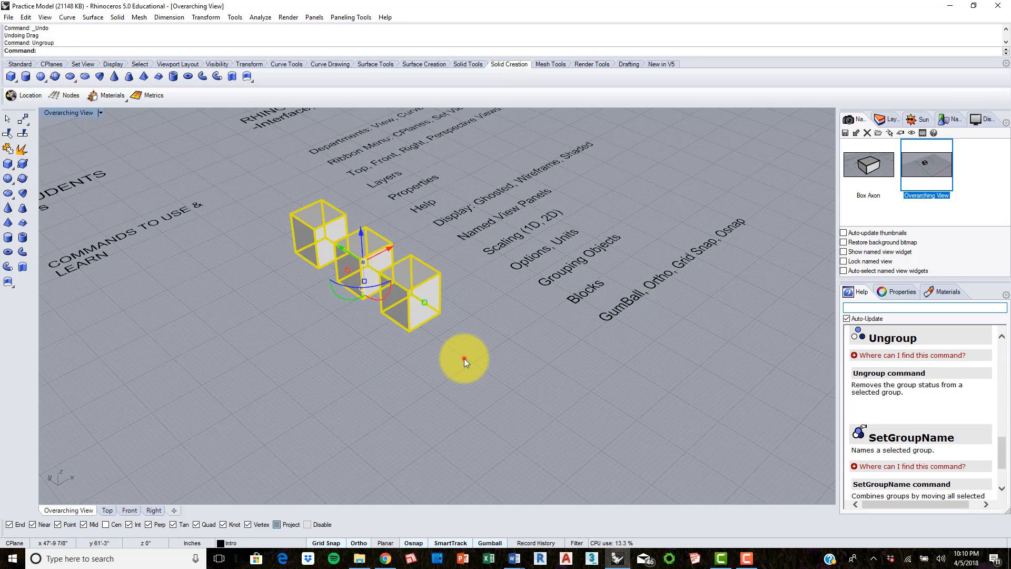
click(464, 358)
click(423, 282)
click(361, 258)
click(310, 214)
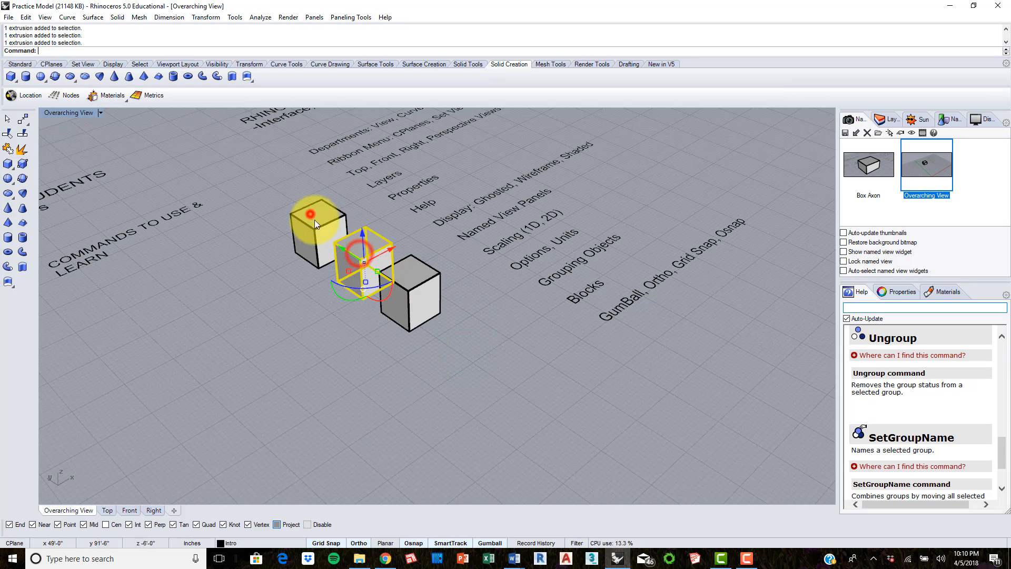
Step: Undo the ungrouping of the three boxes and select the restored group
click(325, 344)
key(ctrl+z)
click(402, 301)
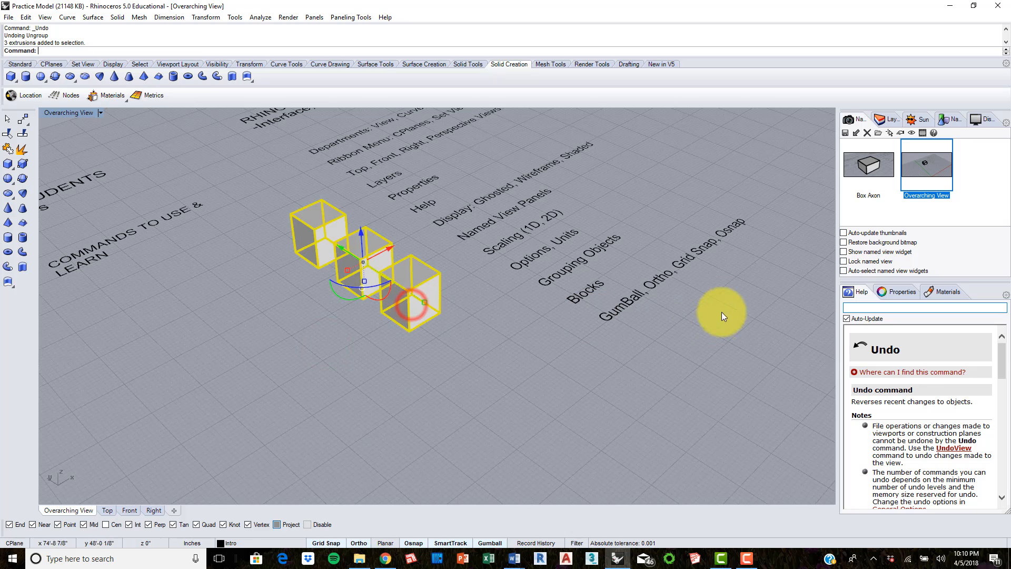
Step: Show the grouped boxes' object properties instead of the command help, and clear the selection
drag(882, 283, 898, 298)
click(880, 296)
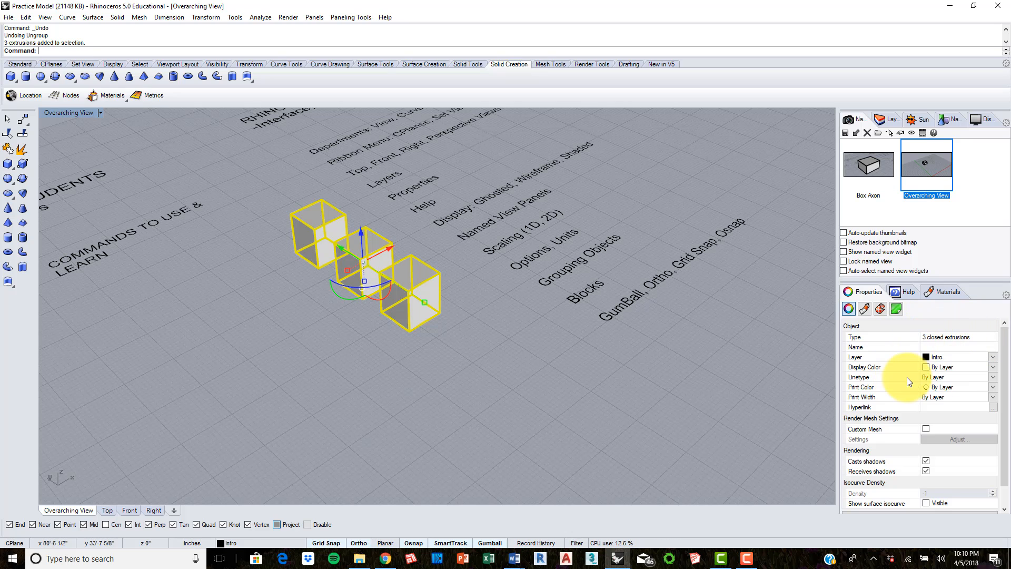
click(468, 362)
right_drag(497, 267, 463, 275)
right_drag(532, 274, 448, 288)
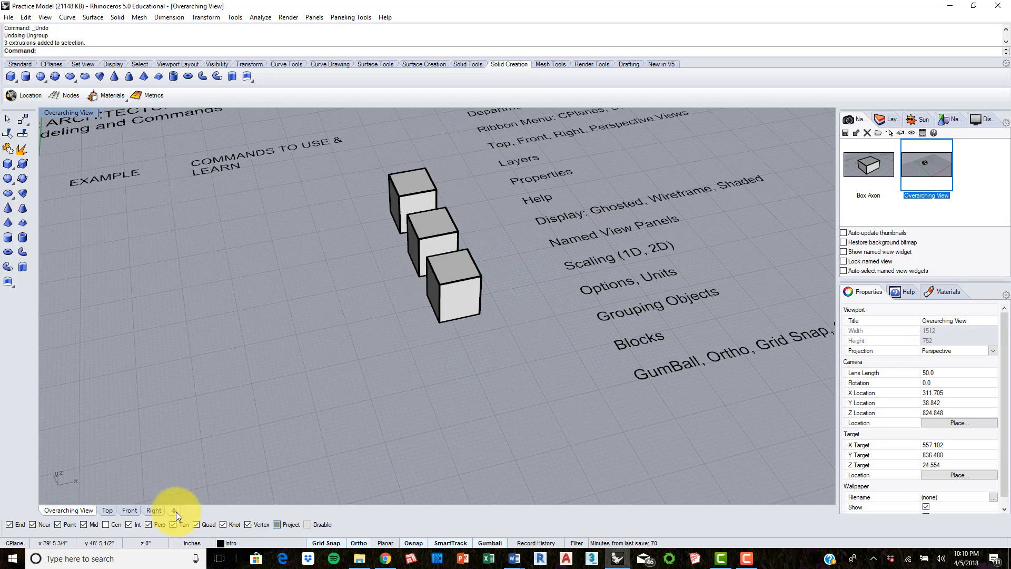
Step: Ungroup the three boxes in the Top view with the Ungroup command and deselect them
click(104, 508)
scroll(495, 295, up, 5)
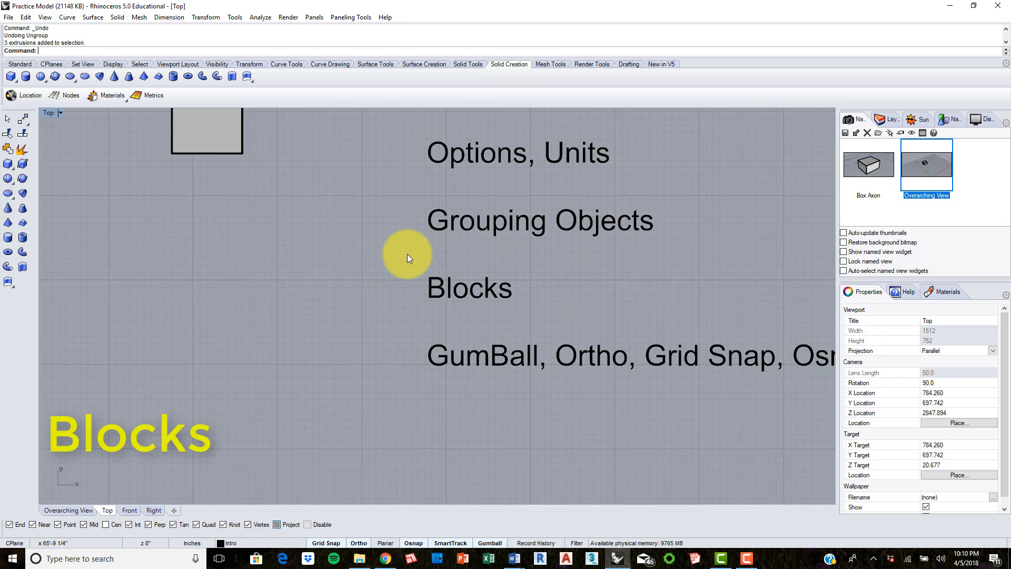
scroll(526, 295, down, 3)
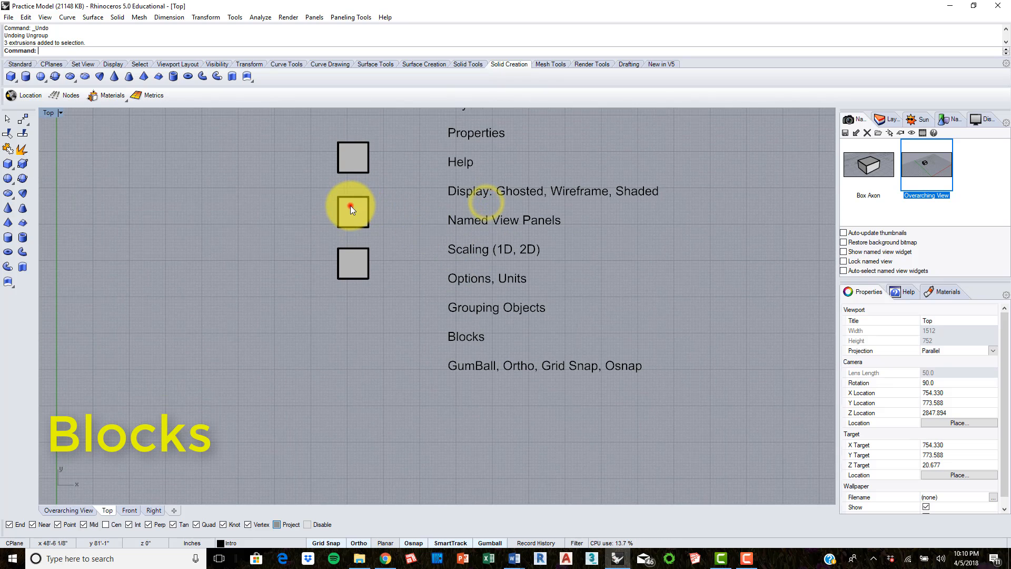
click(350, 207)
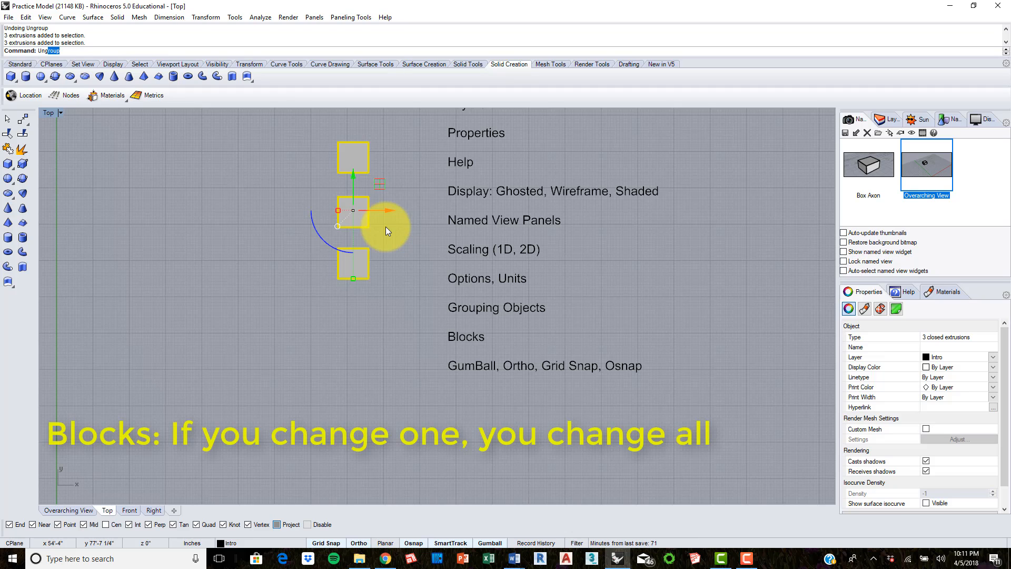
key(Return)
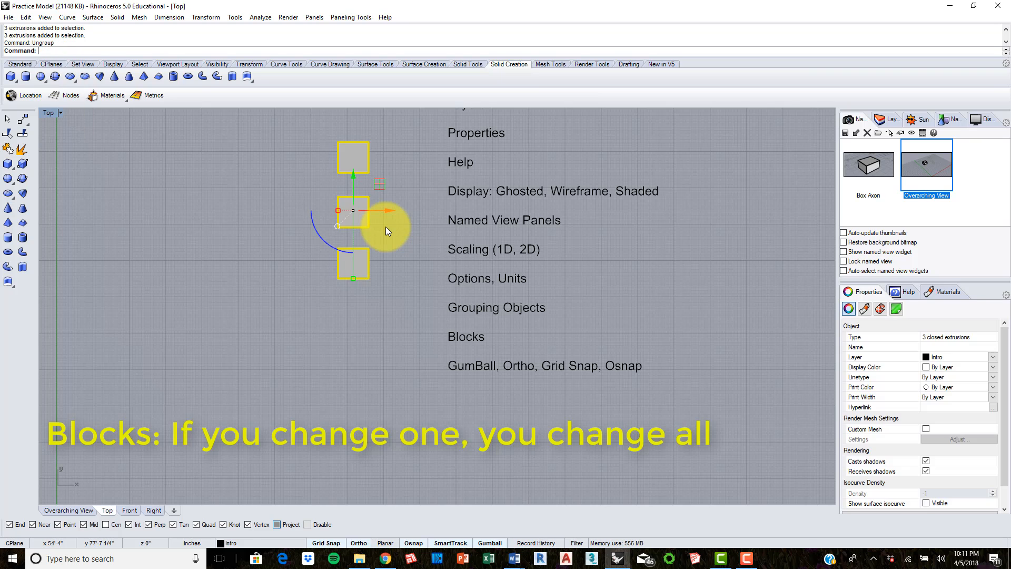
click(402, 257)
Step: Move the lowest box farther down, away from the other two, and delete the two upper boxes
right_drag(407, 205, 443, 215)
drag(431, 300, 387, 300)
drag(433, 245, 349, 150)
key(Delete)
Step: Define the remaining box as a block named Box Block, with its lower-right corner as the base point
click(391, 311)
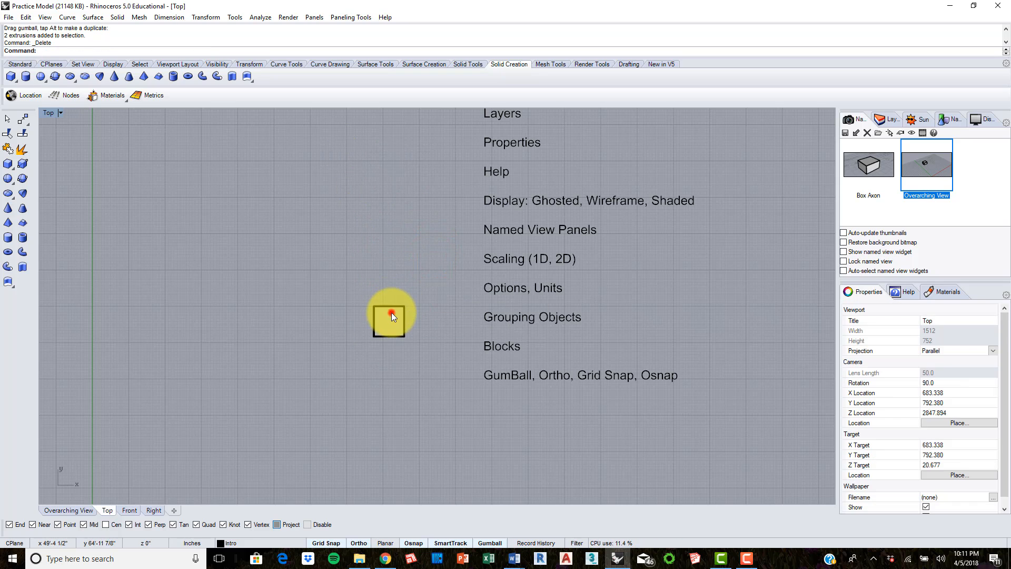
text(Block)
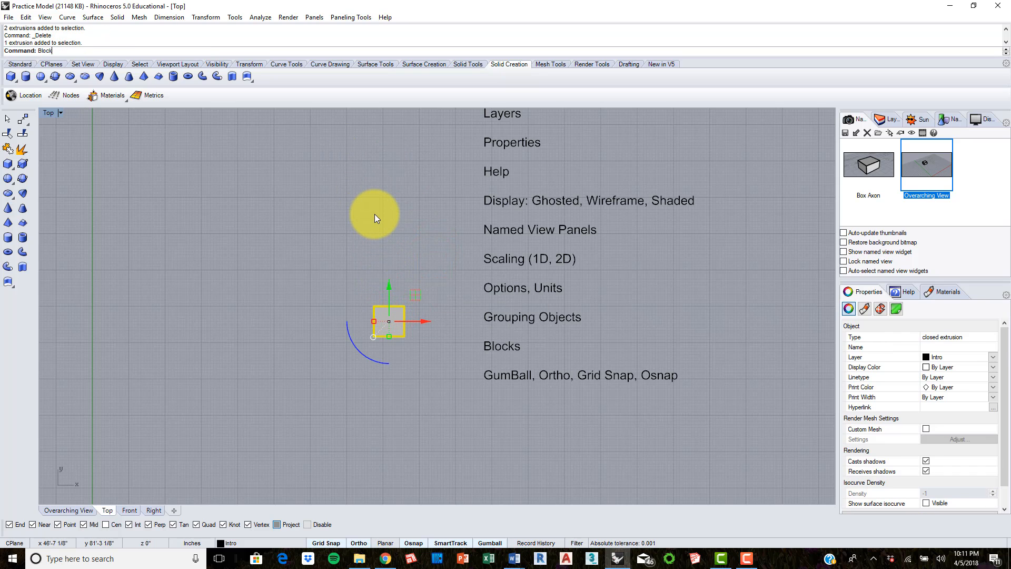
key(Return)
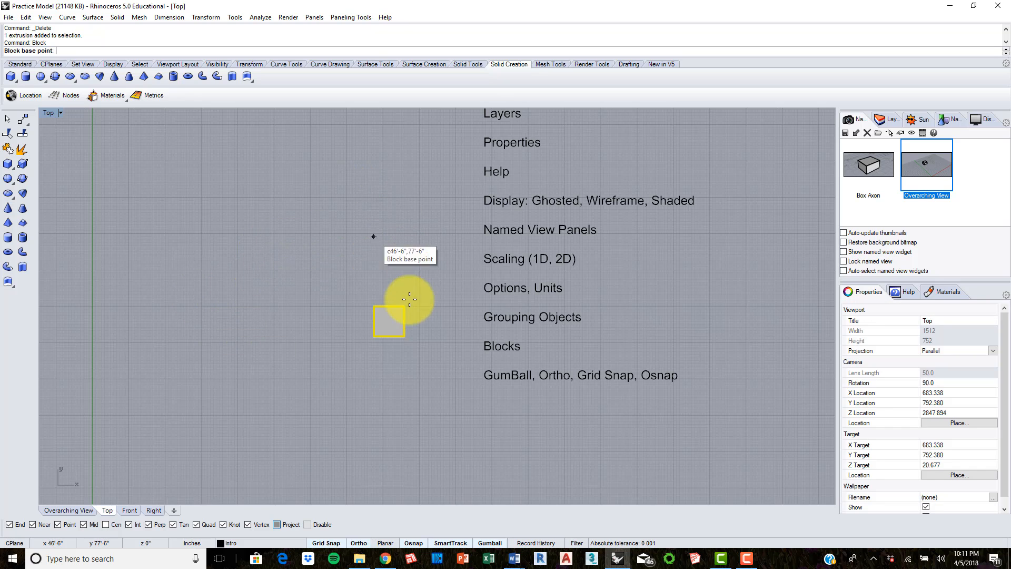
click(408, 337)
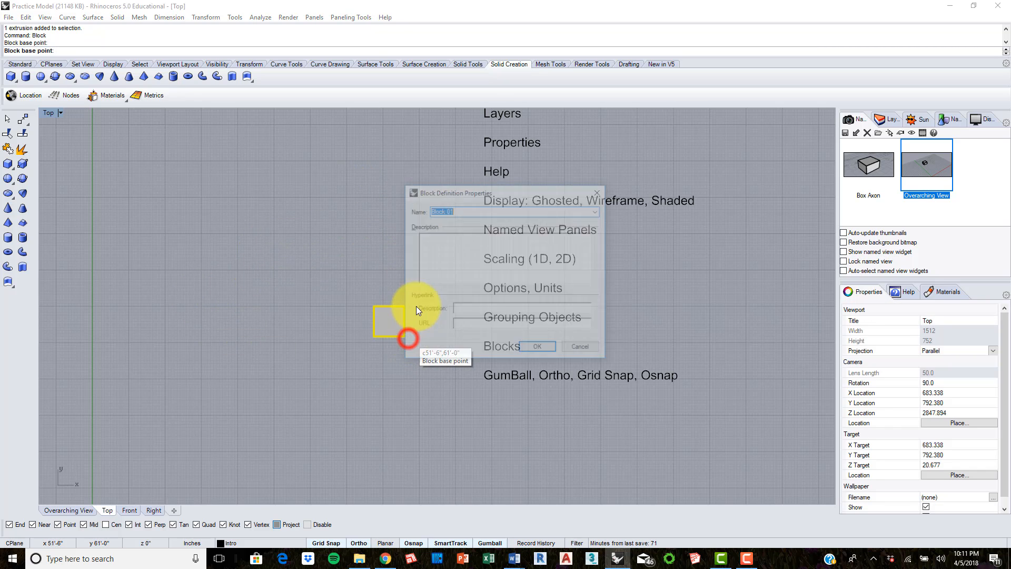
text(Box)
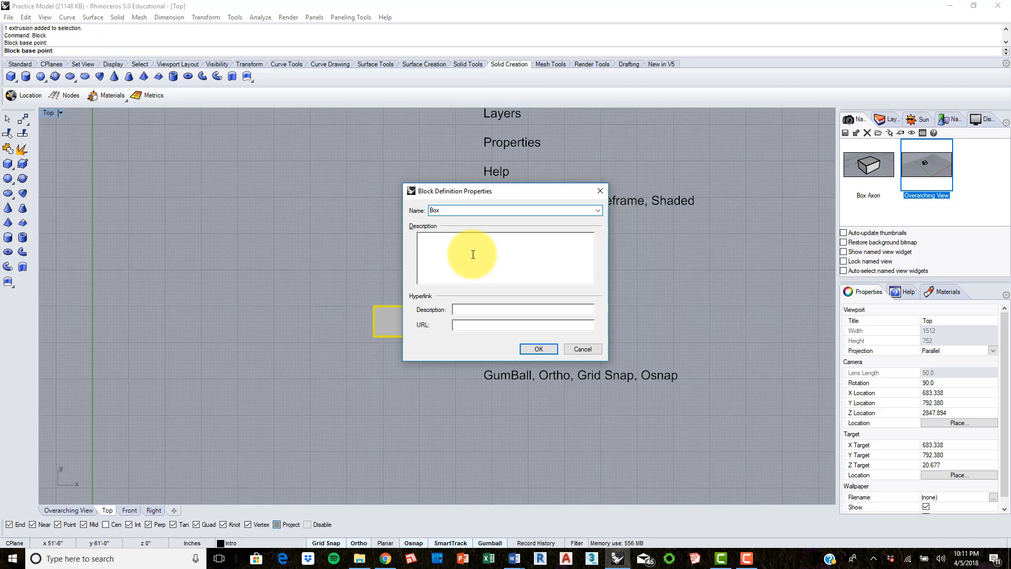
text( Block)
key(Return)
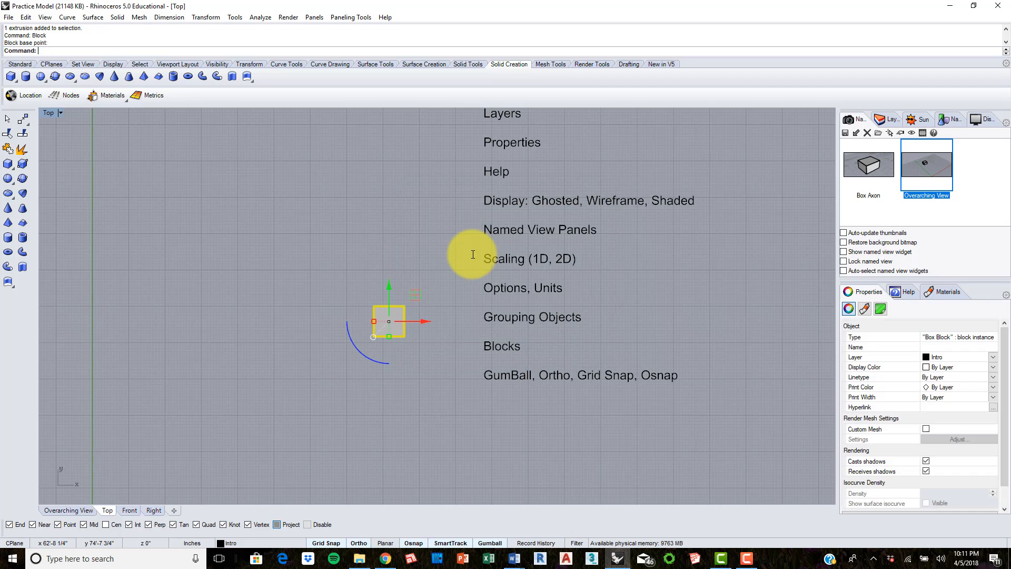
Step: Copy the Box Block instance three times in a row toward negative X, with the farthest copy 26'-6" away
text(copy)
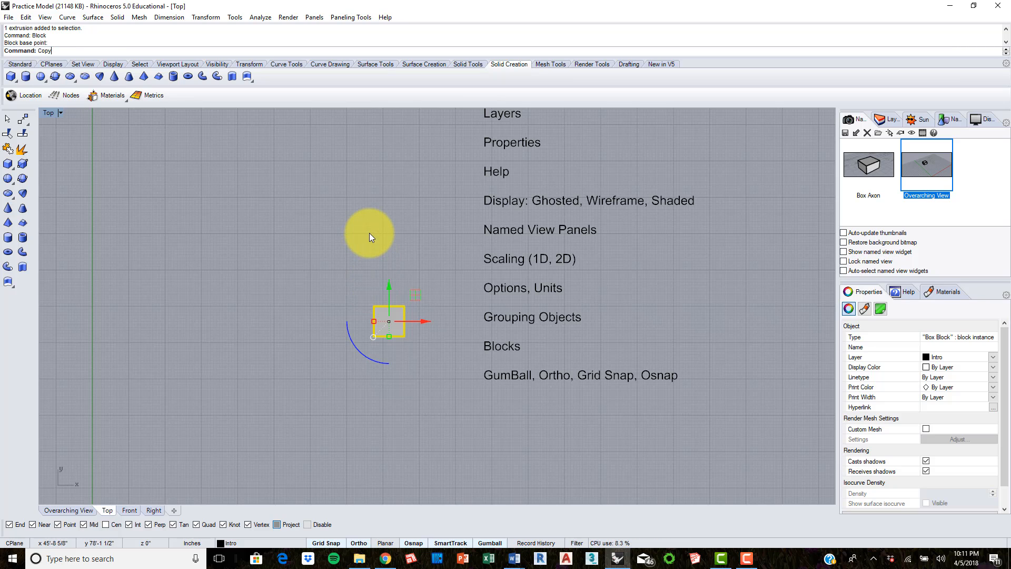
key(Return)
click(426, 294)
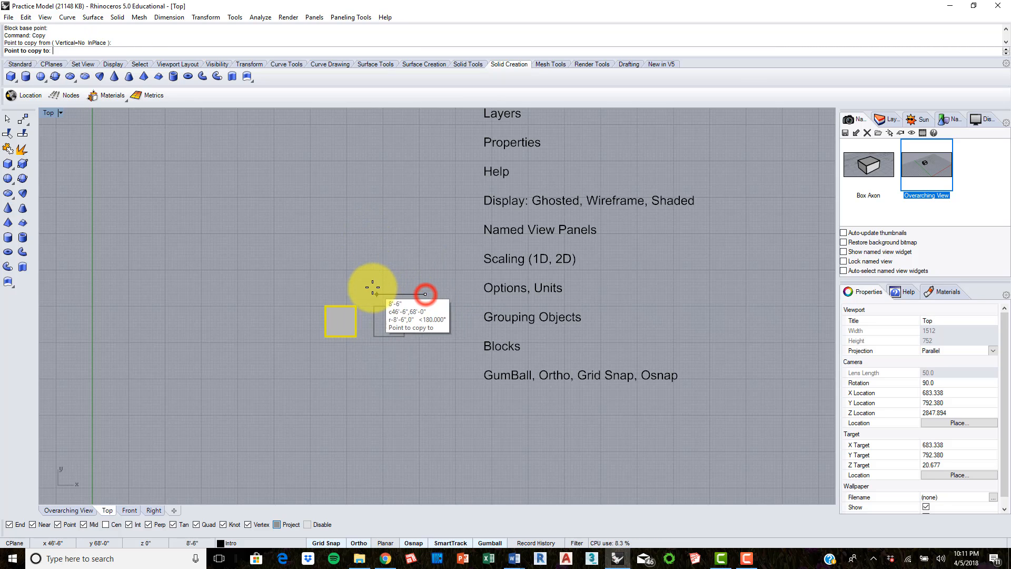
click(370, 286)
click(321, 283)
click(265, 278)
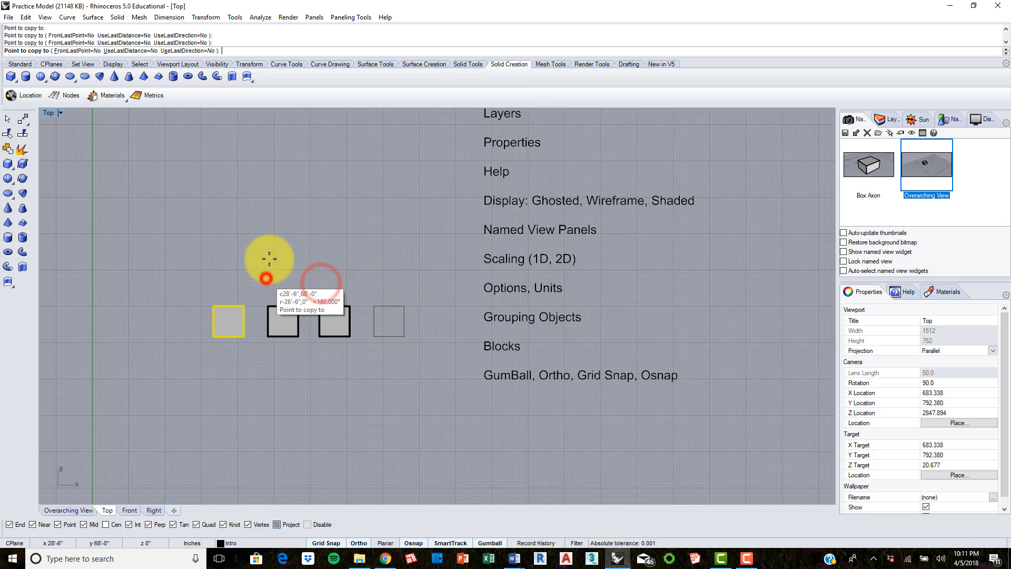
key(Return)
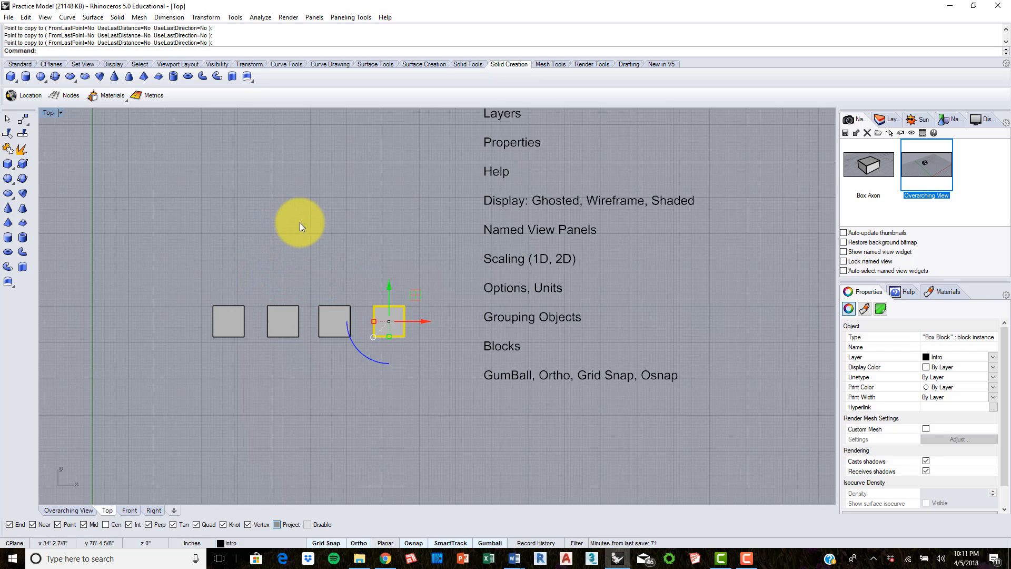
Step: Explode the rightmost Box Block instance with the Explode command
click(318, 229)
click(406, 328)
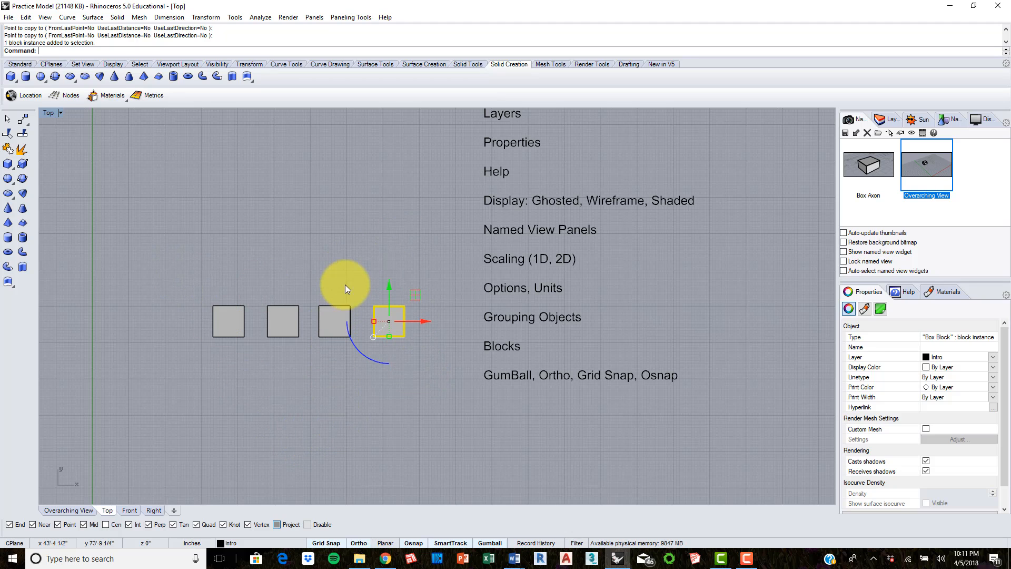
click(335, 314)
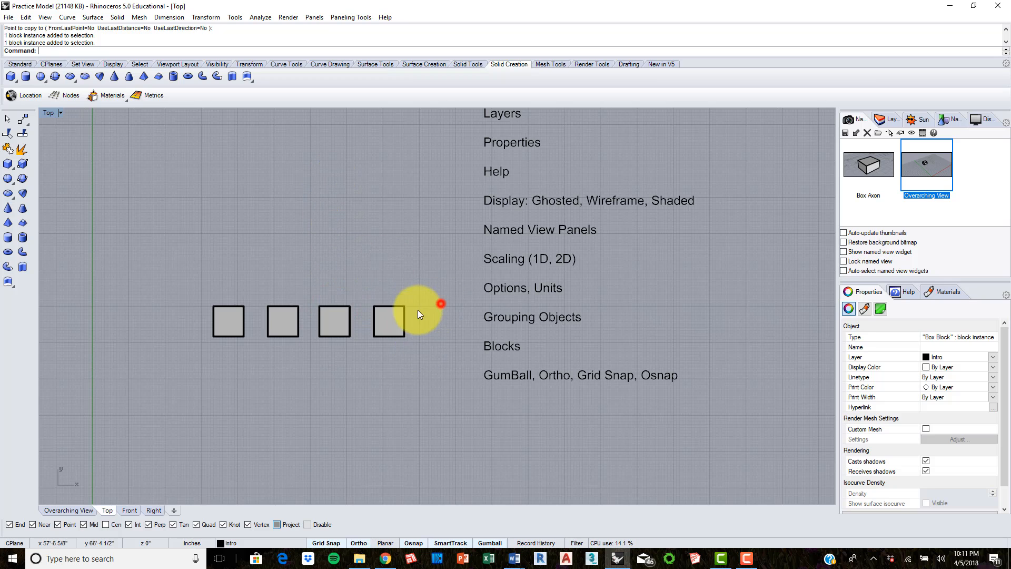
click(393, 317)
text(Ex)
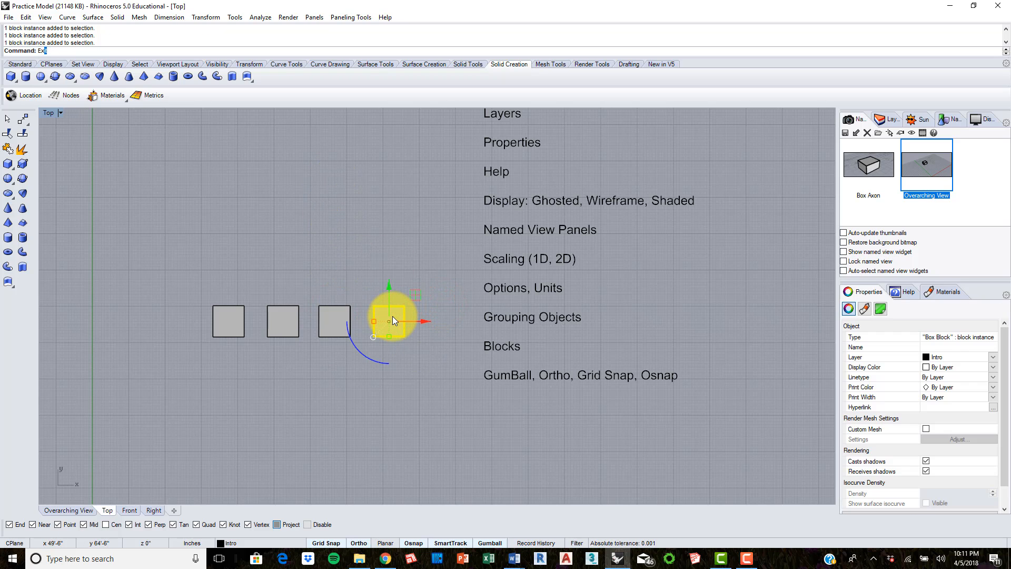
text(plode)
key(Return)
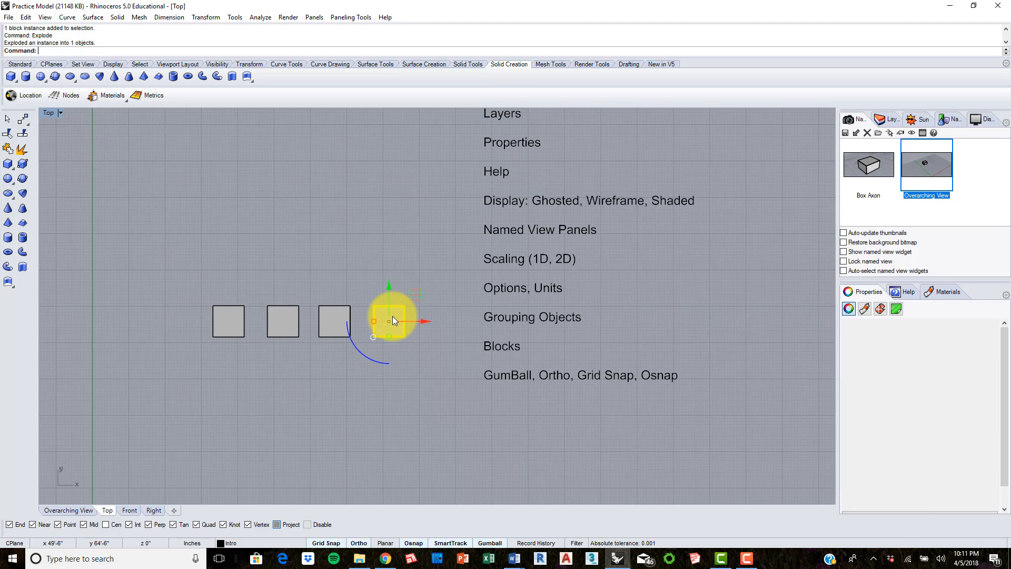
Step: Stretch the exploded box along Y with Scale1D from its lower-right corner to about four times its depth
click(391, 227)
click(390, 330)
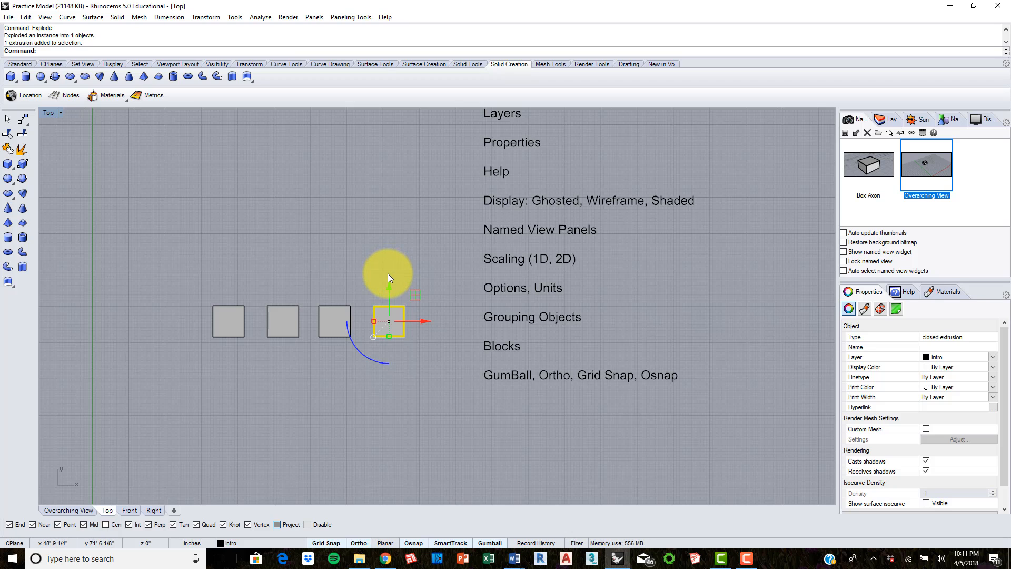
text(Scale1D)
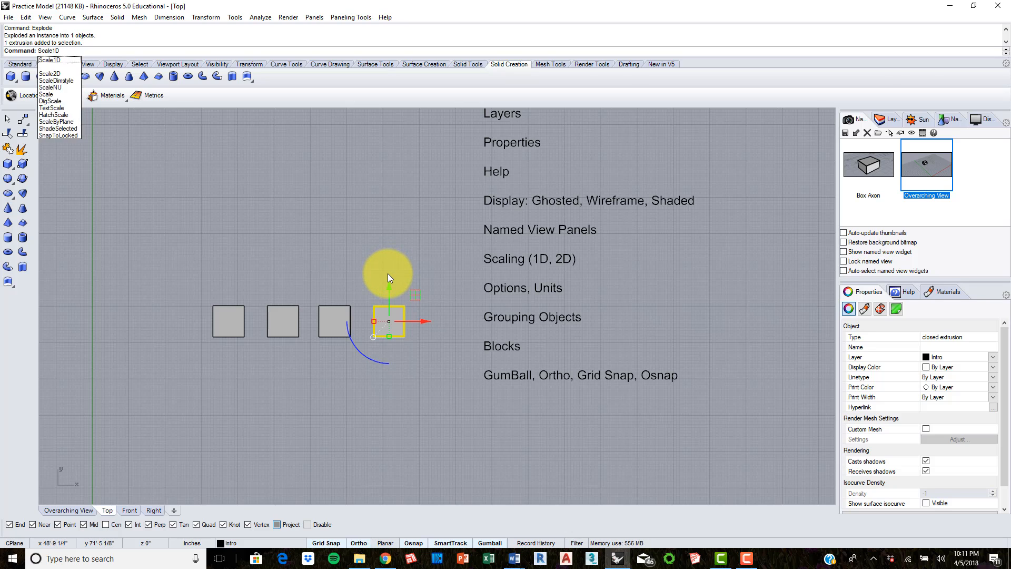
key(Return)
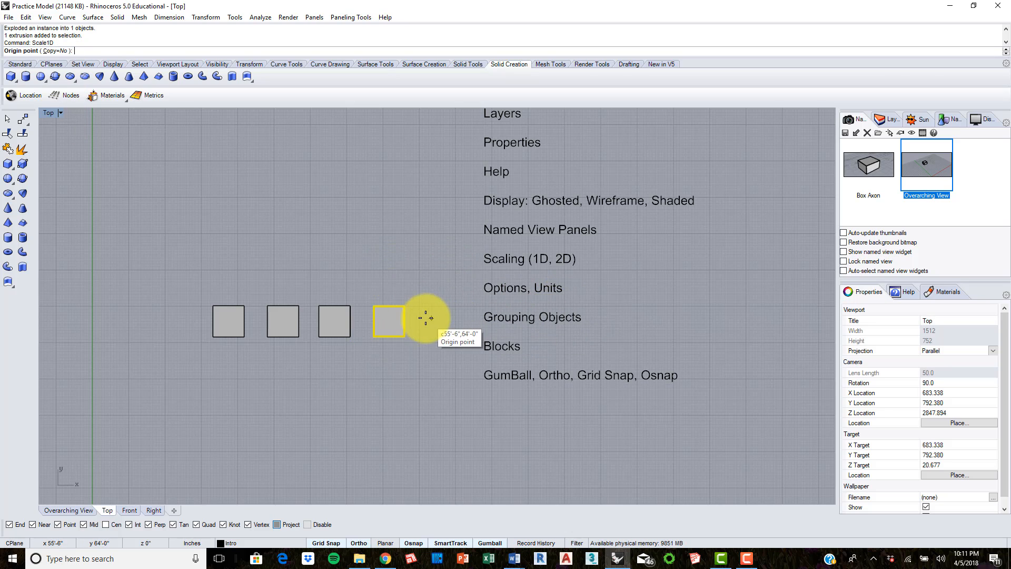
click(404, 336)
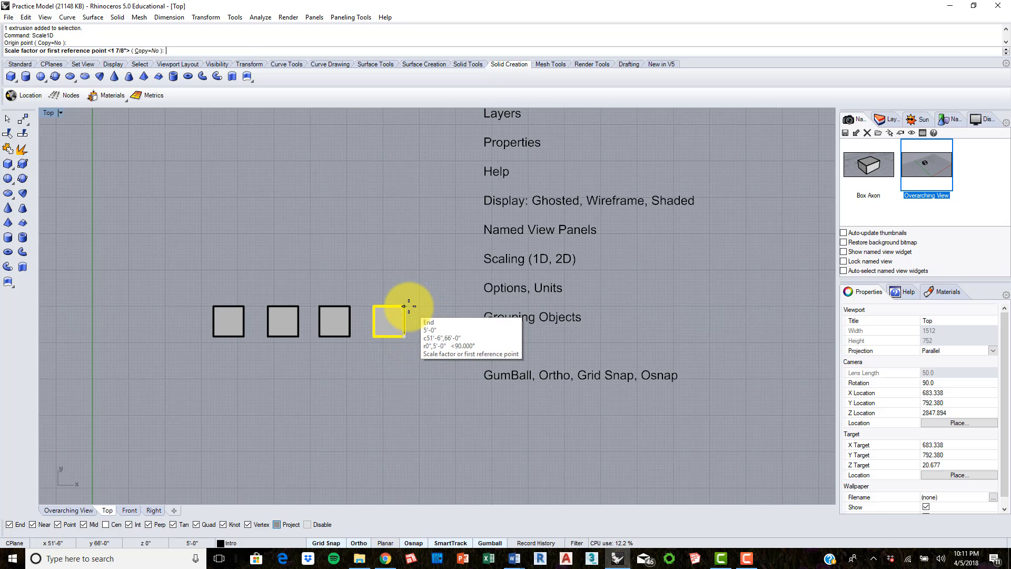
click(406, 306)
click(405, 211)
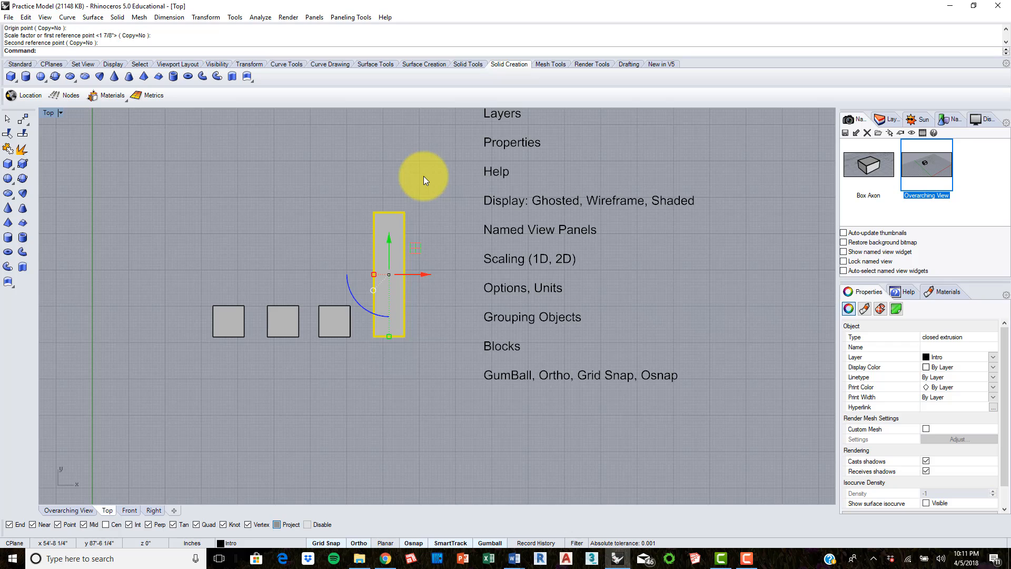
Step: Redefine Box Block from the stretched box, using its lower-right corner as base point, and show the updated instances in the Overarching View
text(Block)
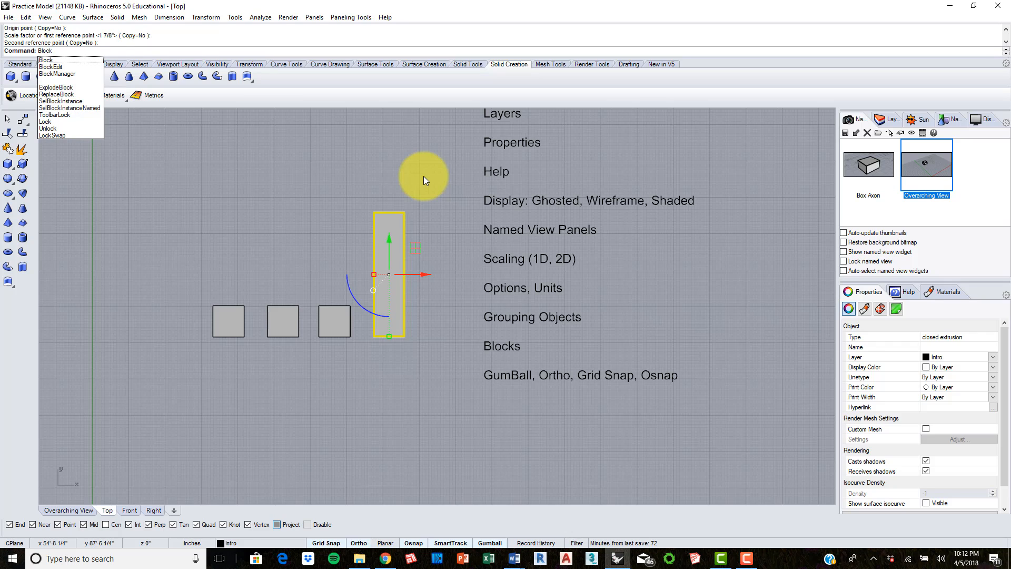
key(Return)
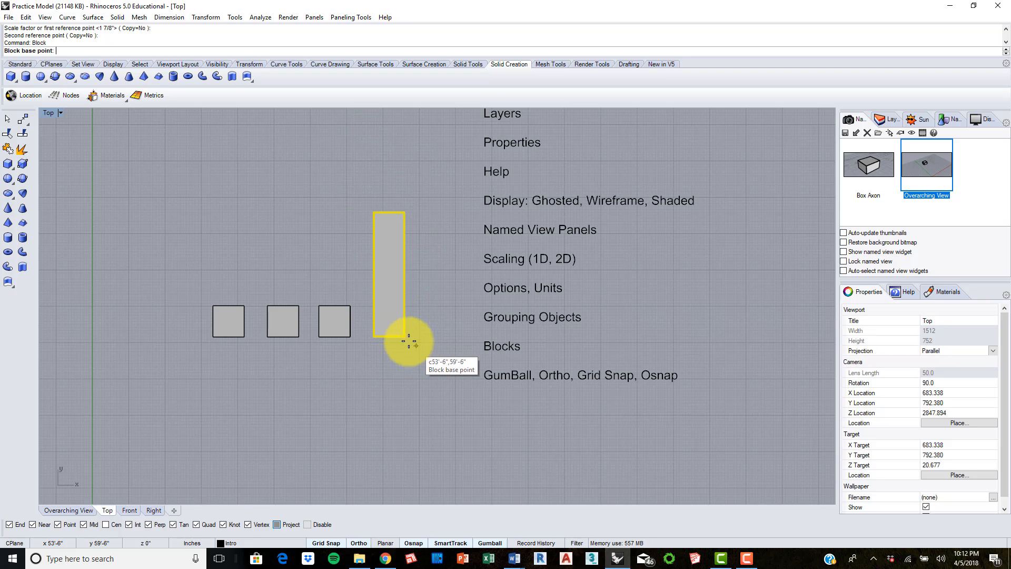
click(406, 337)
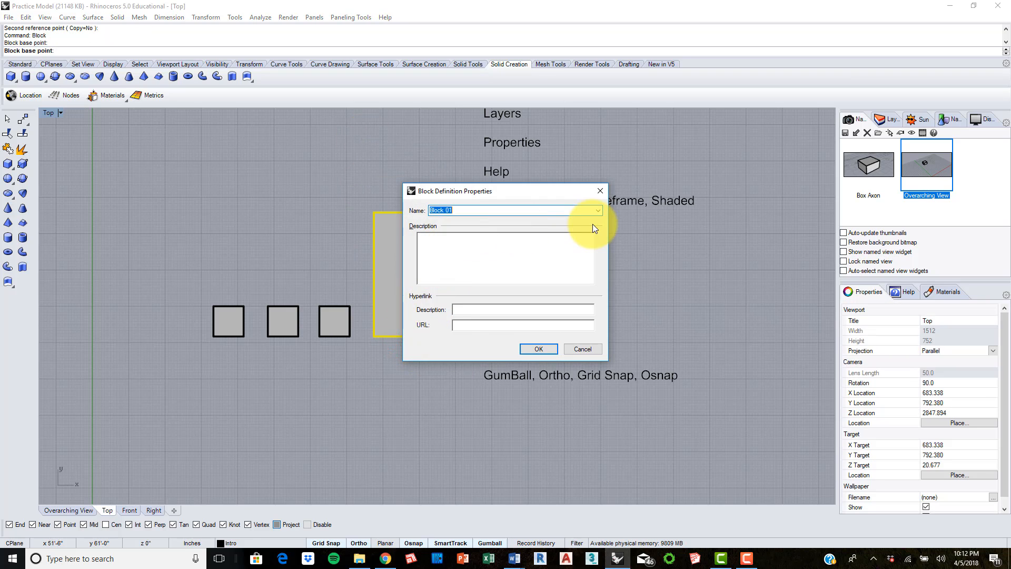
click(599, 209)
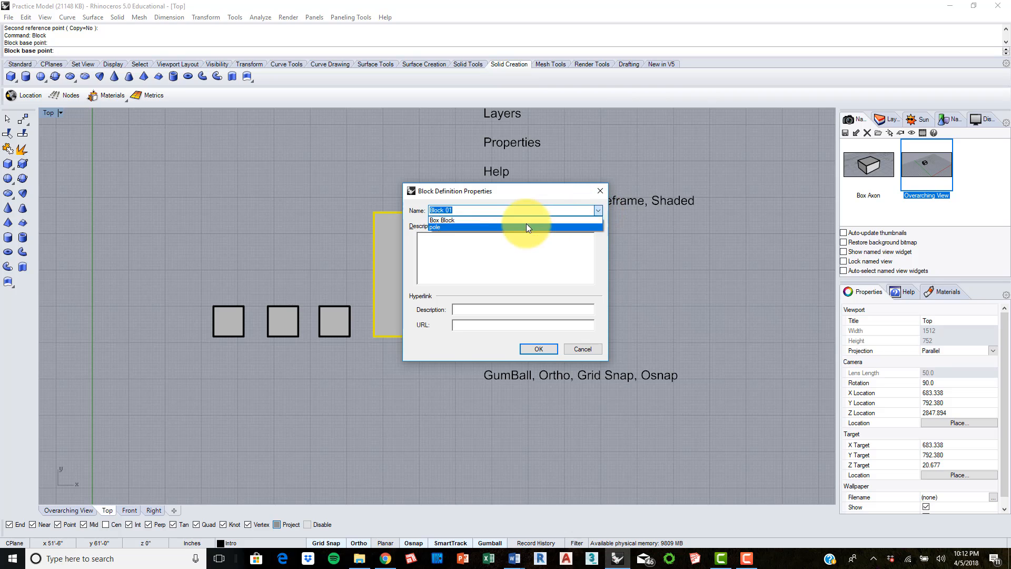
click(448, 222)
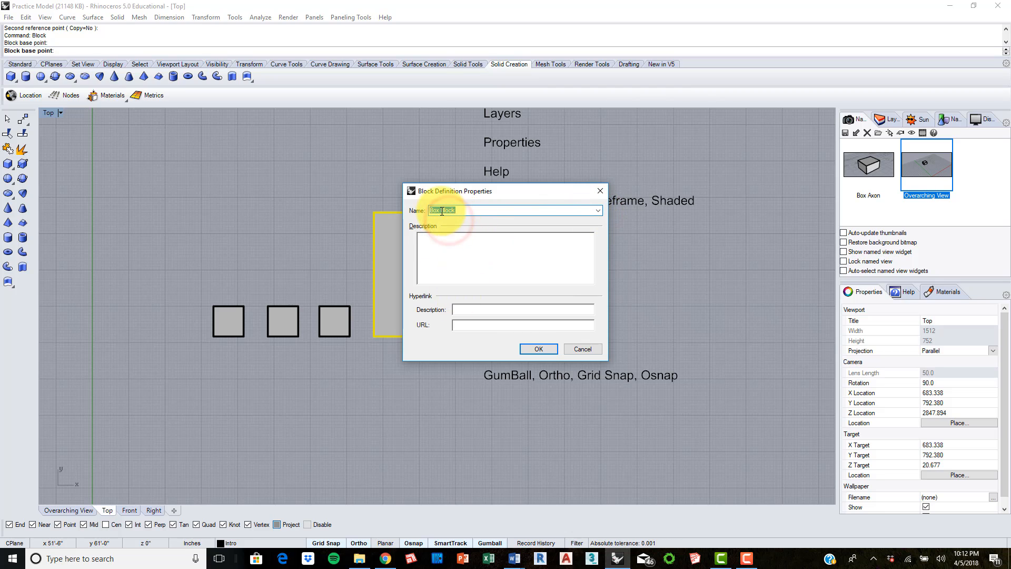
click(544, 350)
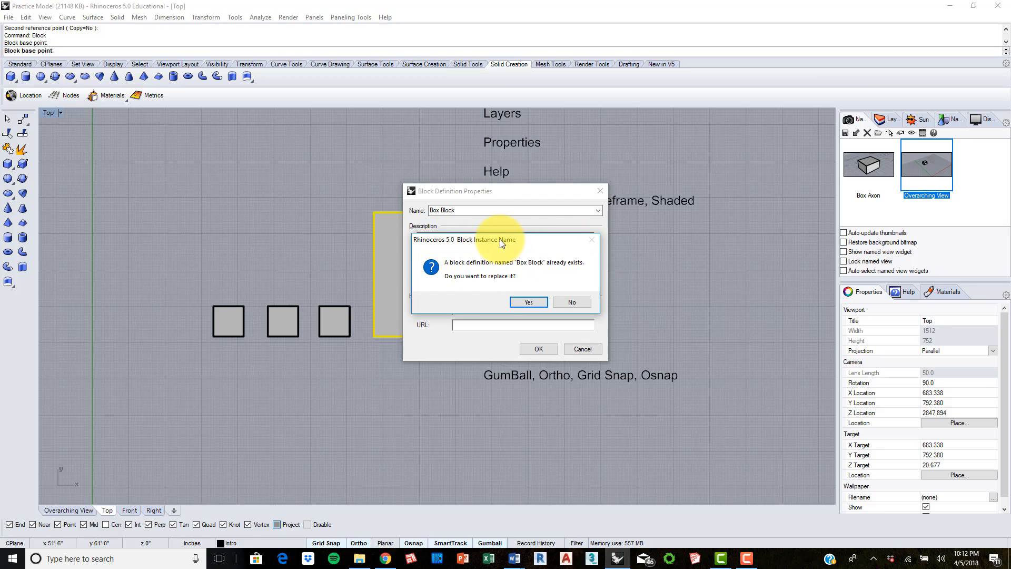
click(532, 301)
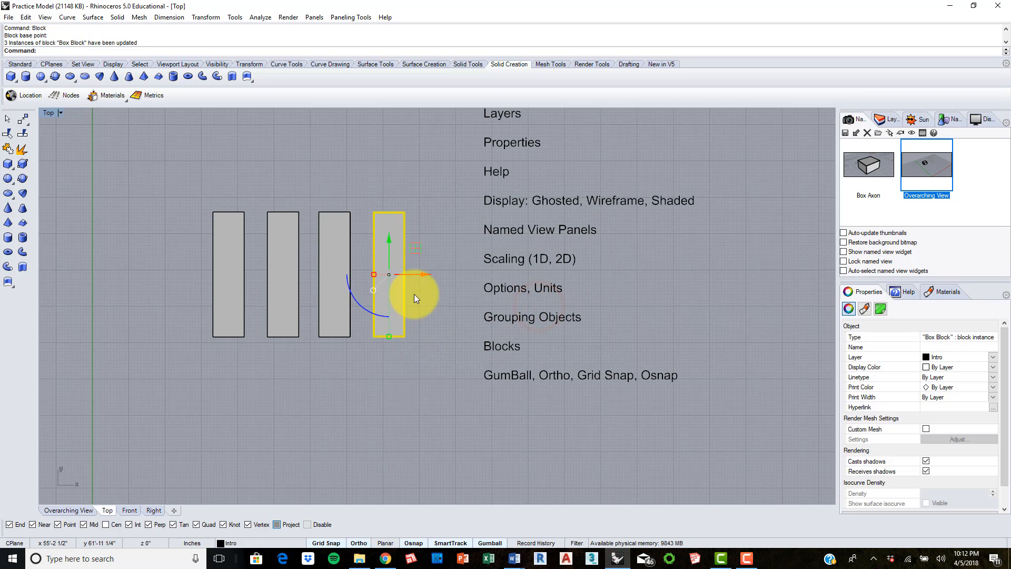
click(380, 171)
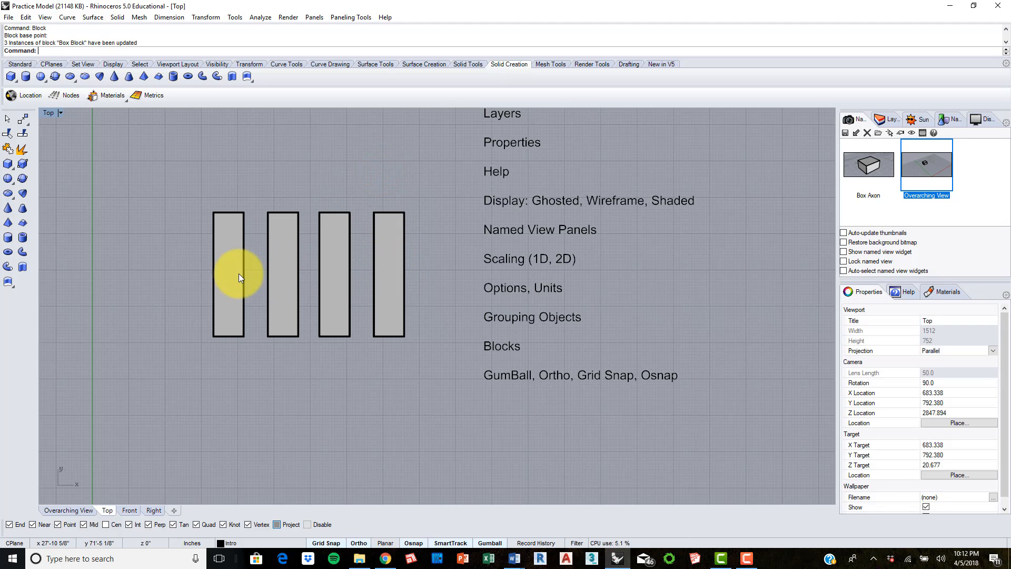
click(68, 510)
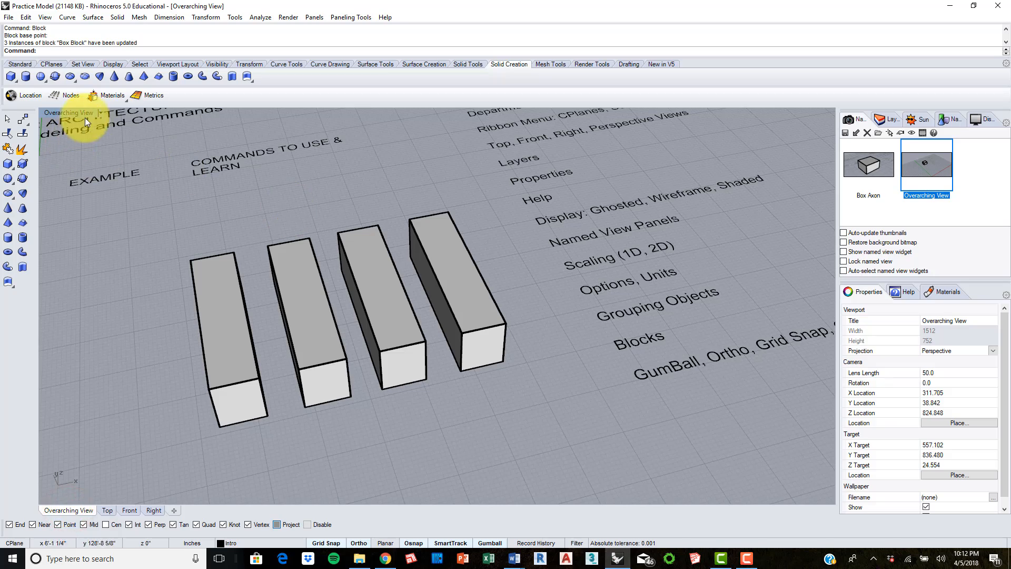
Step: Restore the Overarching View and examine the four updated Box Block instances from different angles
right_drag(201, 296, 676, 224)
double_click(936, 164)
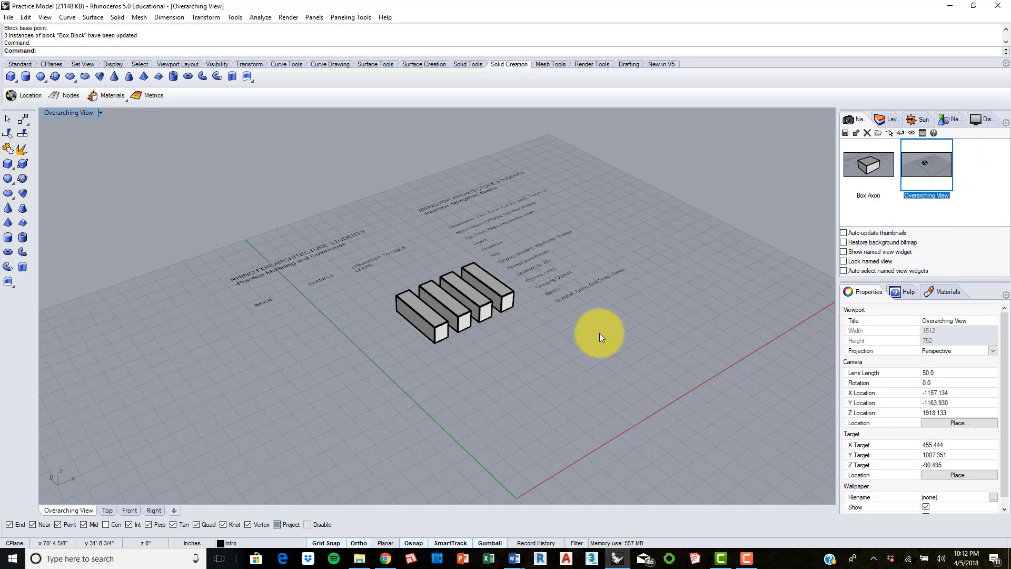
scroll(462, 300, up, 6)
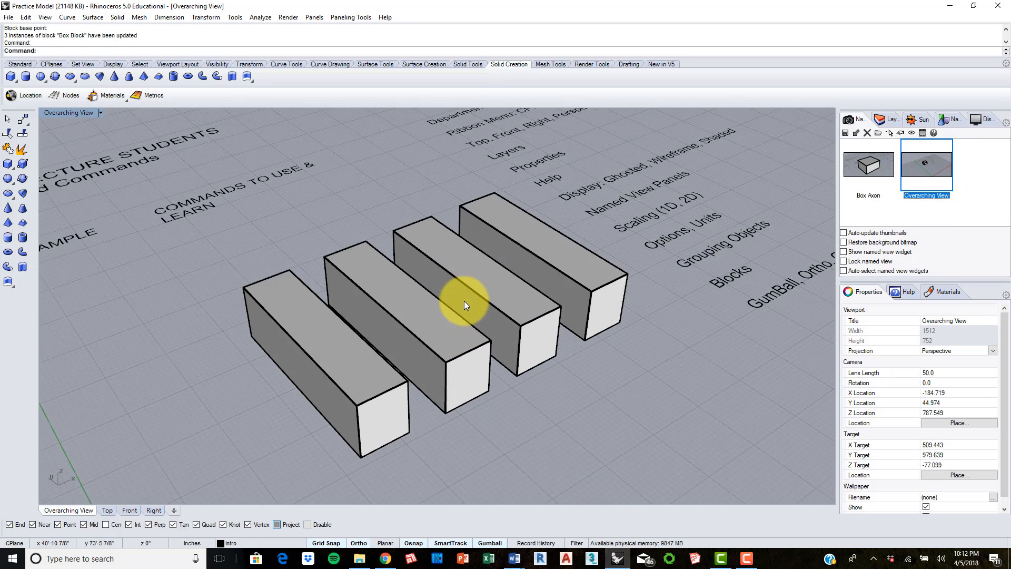
right_drag(464, 301, 456, 295)
right_drag(371, 284, 548, 314)
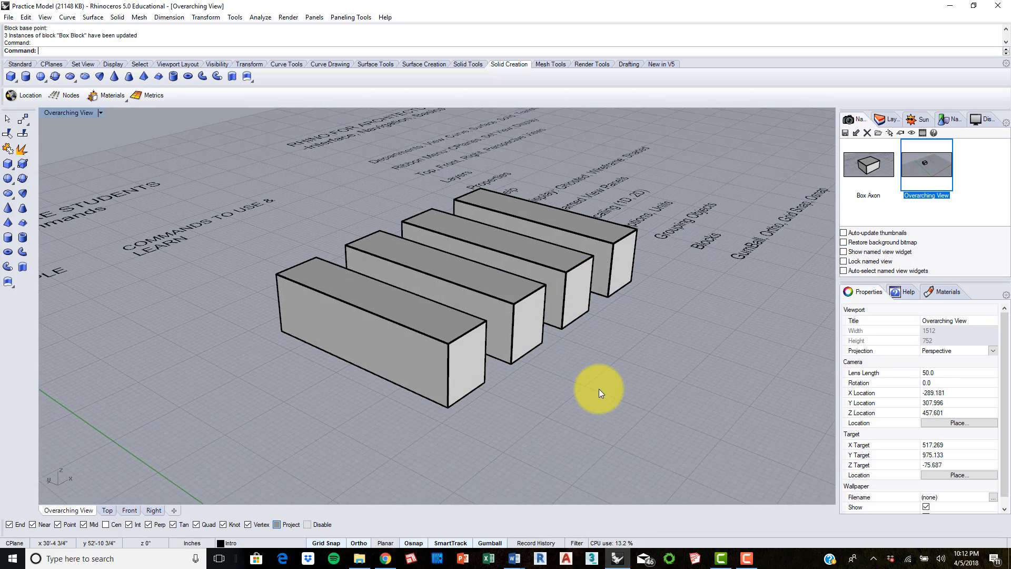
Step: Undo the Box Block redefinition and the Scale1D stretch, and redo both operations
key(ctrl+z)
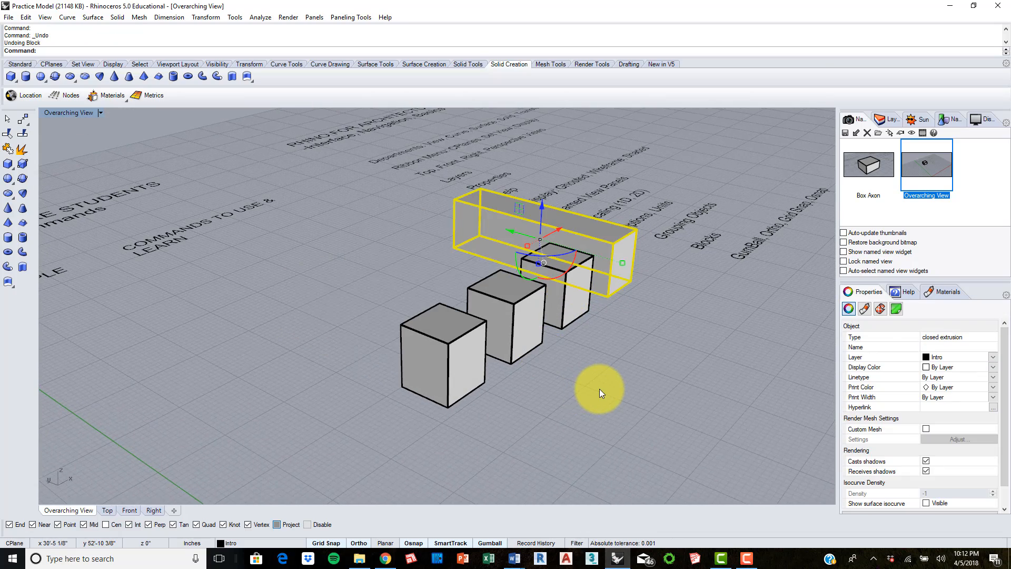
key(ctrl+z)
click(600, 390)
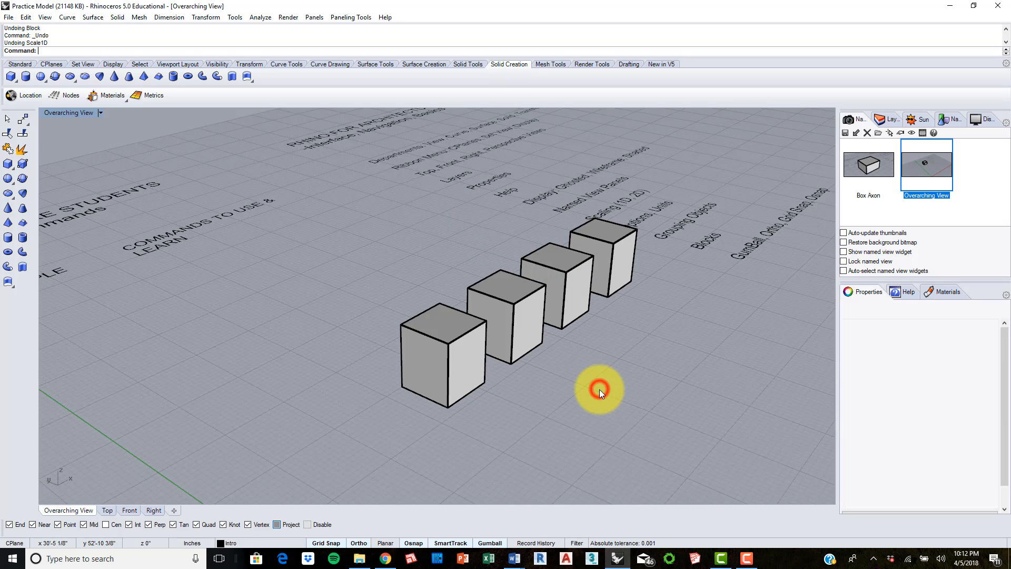
click(24, 18)
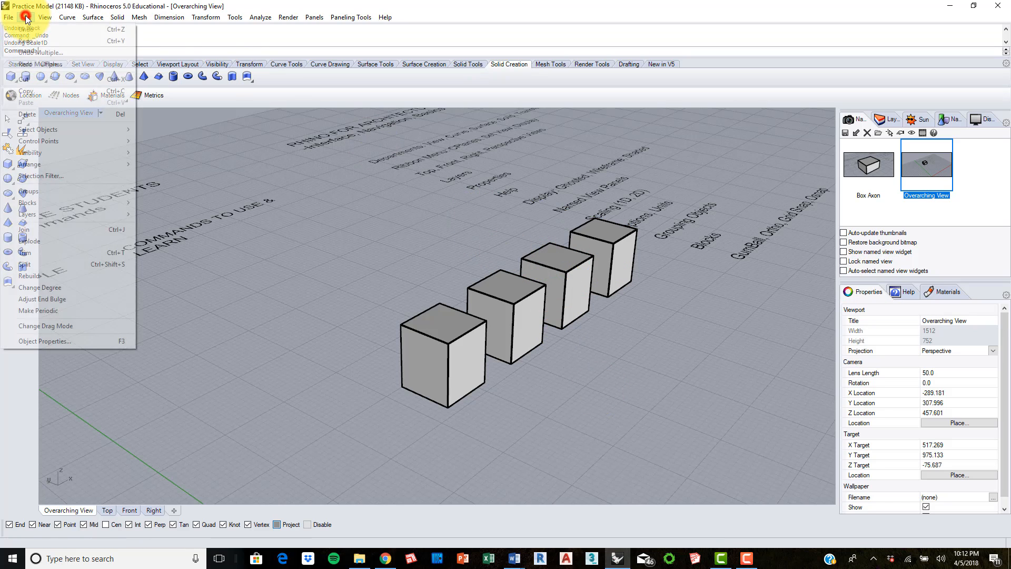
click(35, 39)
click(29, 17)
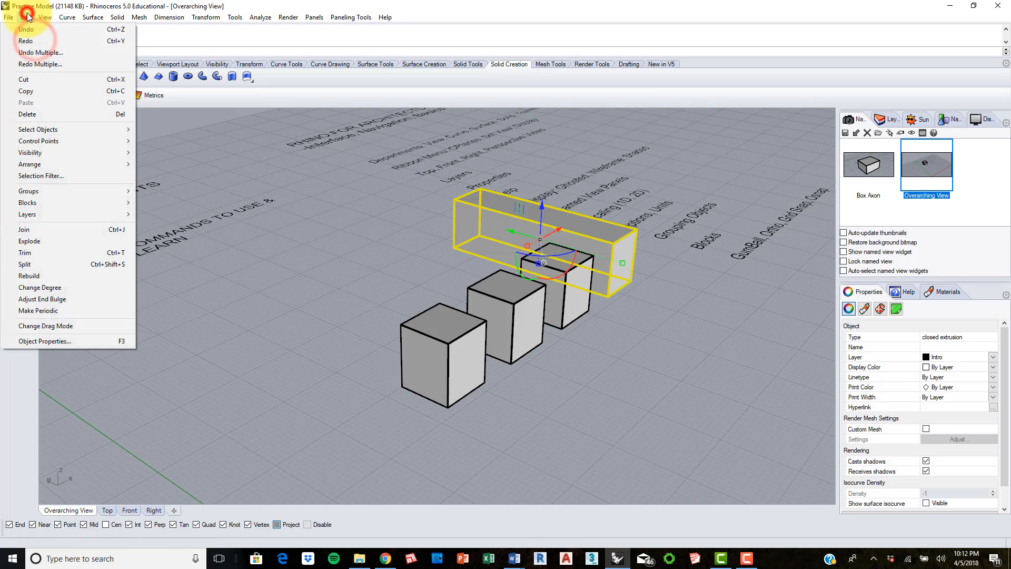
click(35, 41)
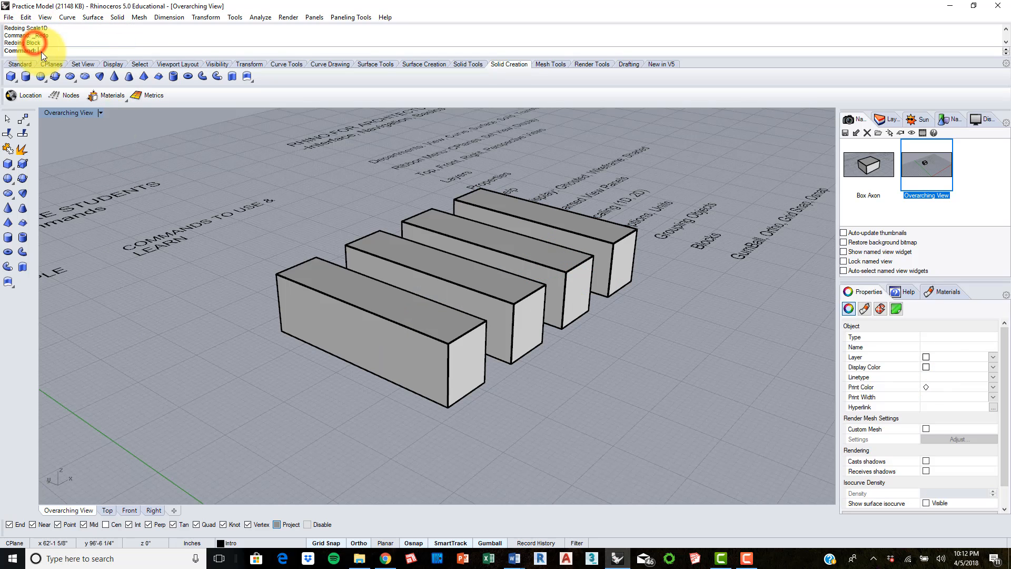
Step: Select the Box Block instances one at a time, clear the selection, and examine the row from other angles
click(446, 256)
click(548, 245)
click(582, 235)
click(447, 337)
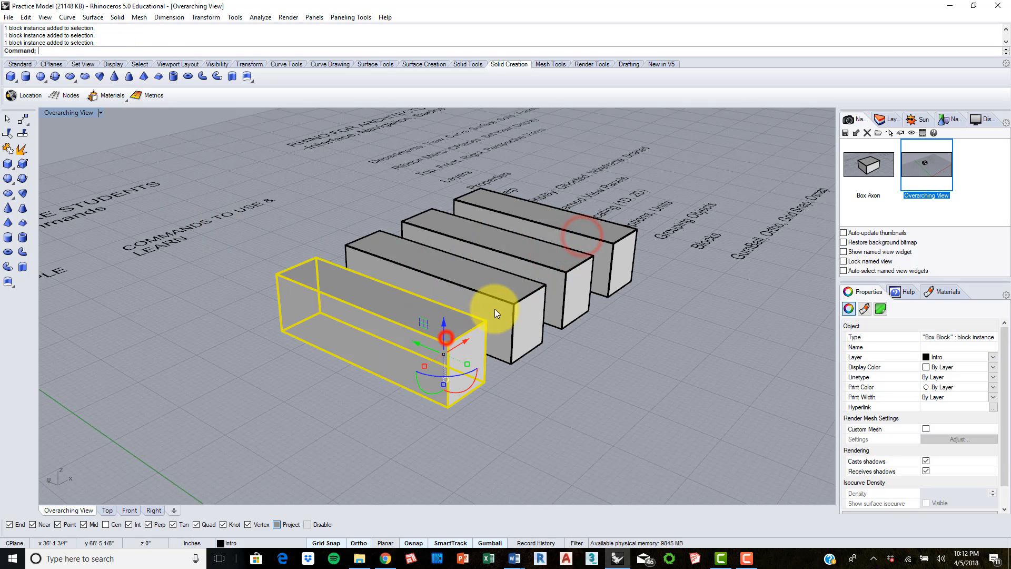
click(509, 300)
click(548, 264)
click(592, 232)
click(605, 334)
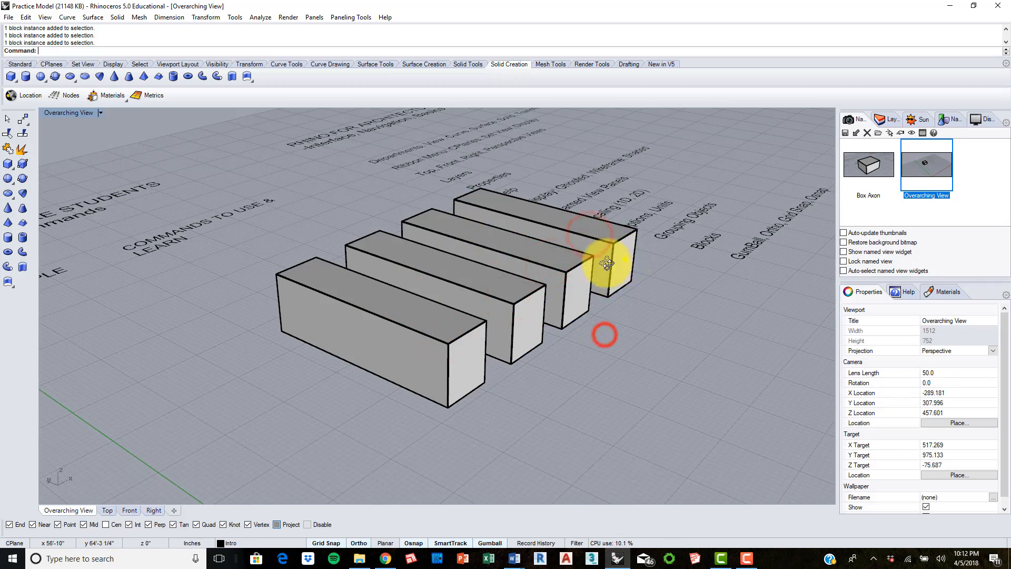
right_drag(625, 259, 468, 276)
right_drag(350, 278, 412, 283)
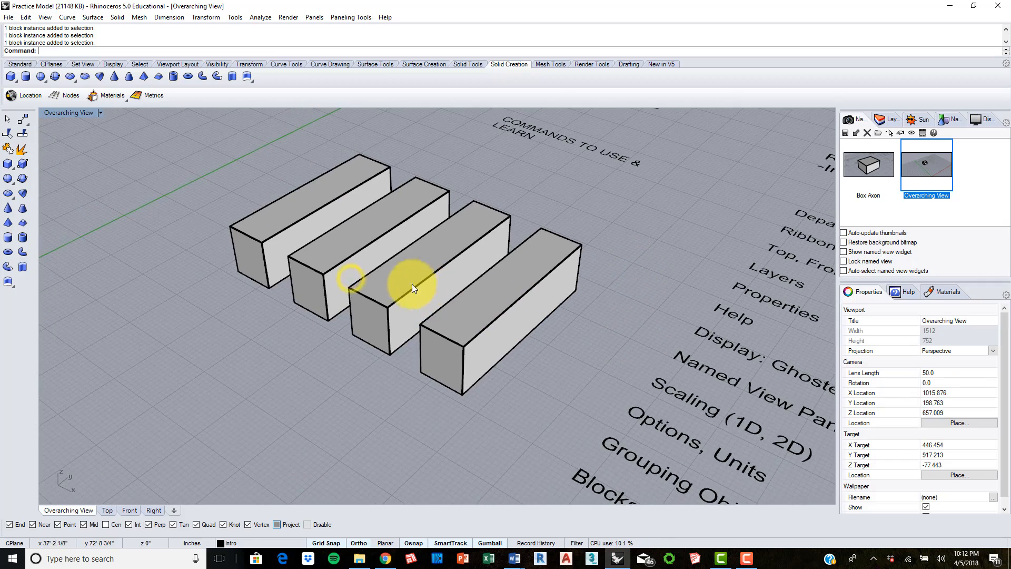
scroll(431, 262, down, 2)
right_drag(482, 213, 522, 215)
right_drag(564, 275, 620, 307)
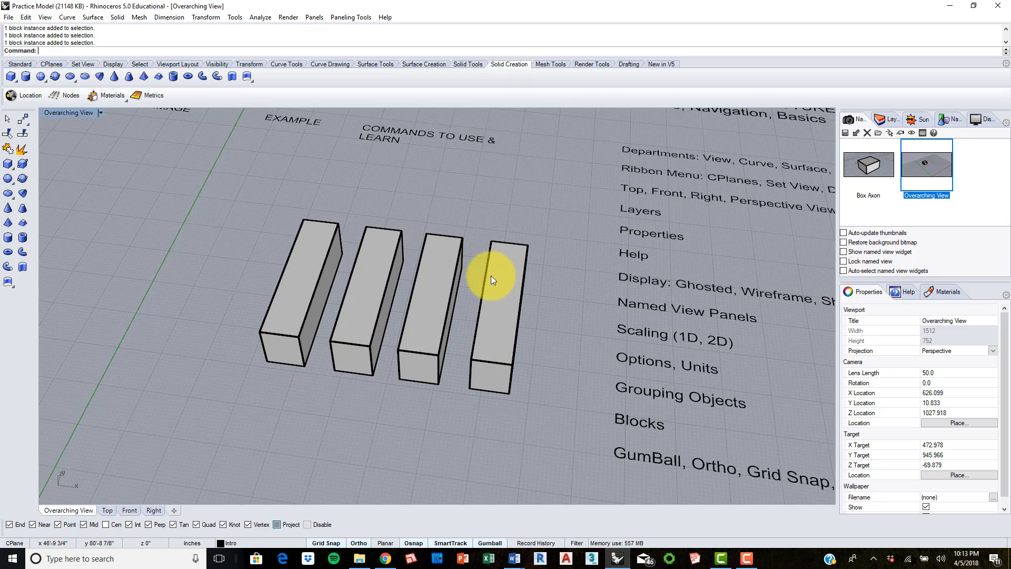
Step: Show the "GumBall, Ortho, Grid Snap, Osnap" topic in the Top view
click(107, 509)
right_drag(598, 324, 556, 290)
scroll(547, 347, up, 4)
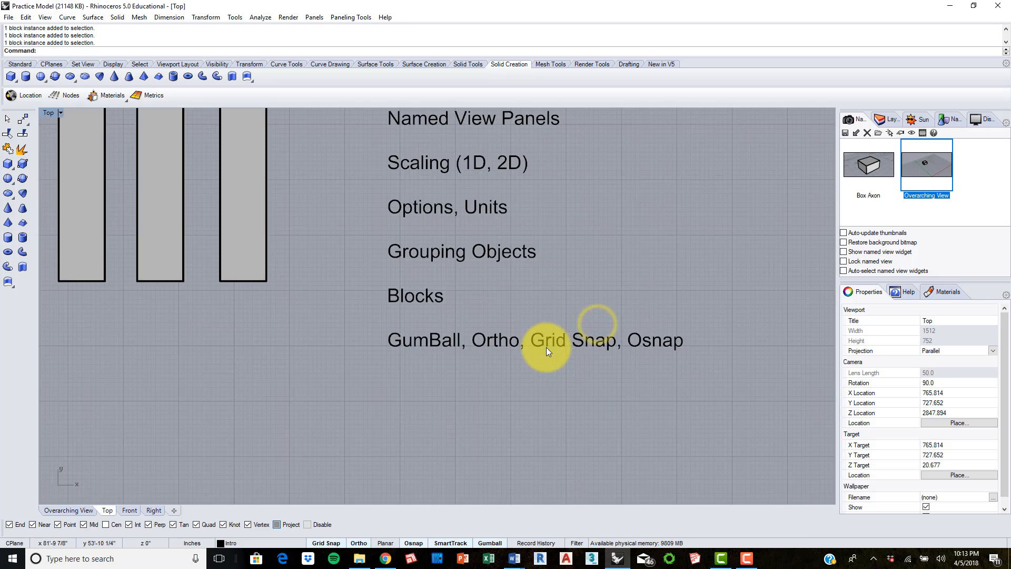
right_drag(625, 323, 498, 276)
scroll(510, 284, up, 2)
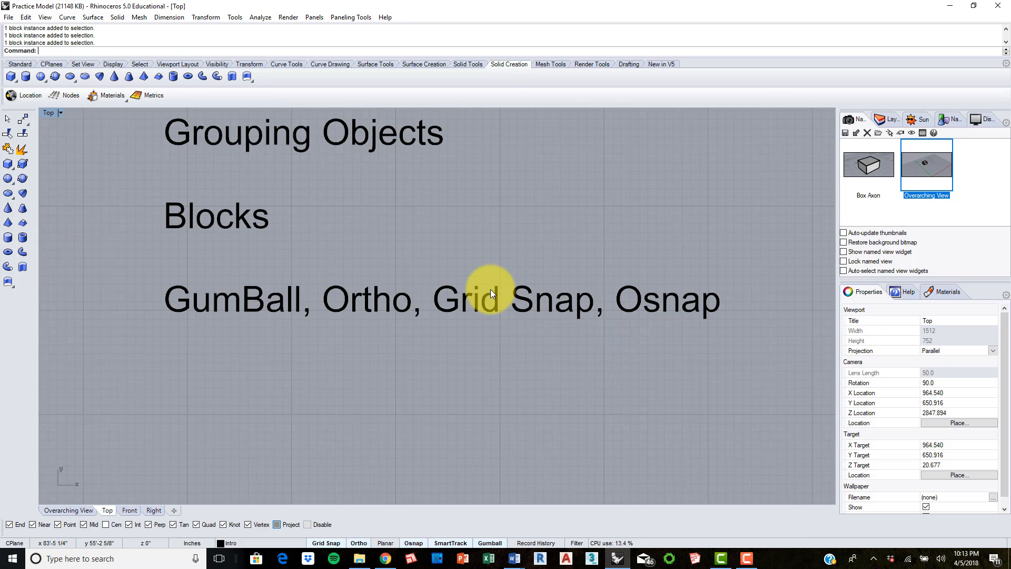
scroll(490, 287, down, 2)
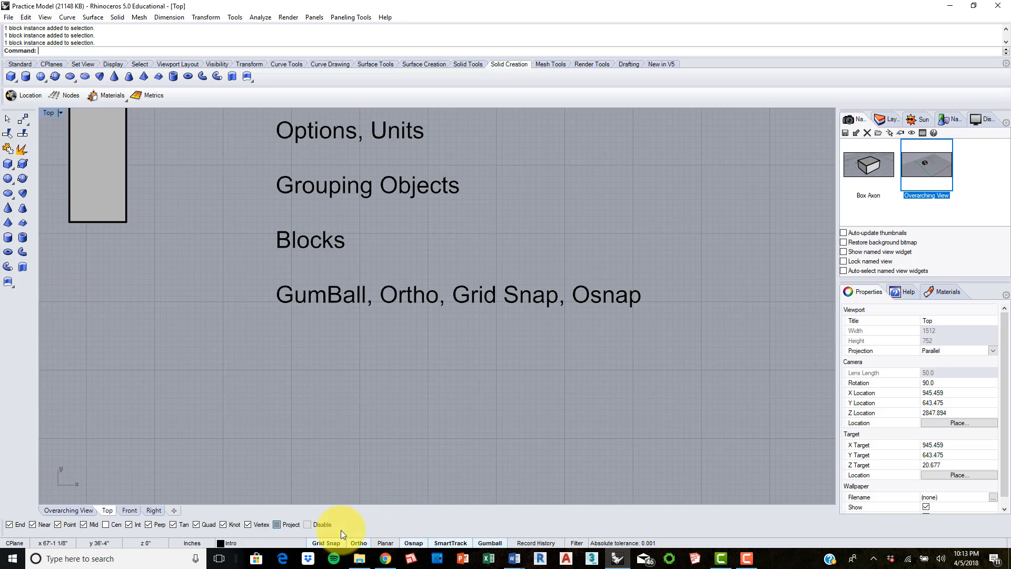
Step: Draw a 2'-6" square box base below the block instances in the Top view, snapping its corners to the grid
right_drag(241, 381, 369, 368)
scroll(249, 315, up, 2)
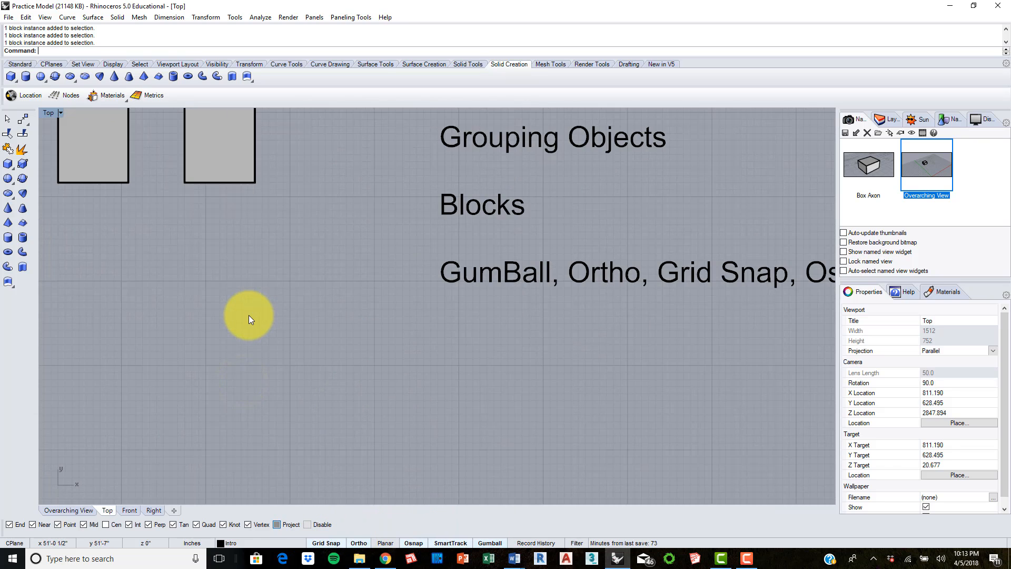
right_drag(261, 310, 324, 301)
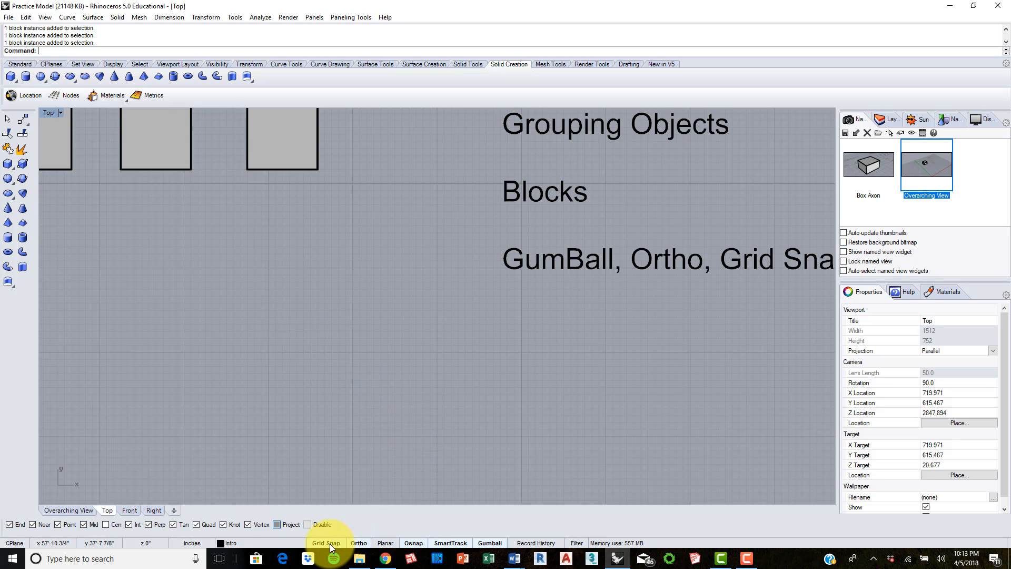
click(192, 328)
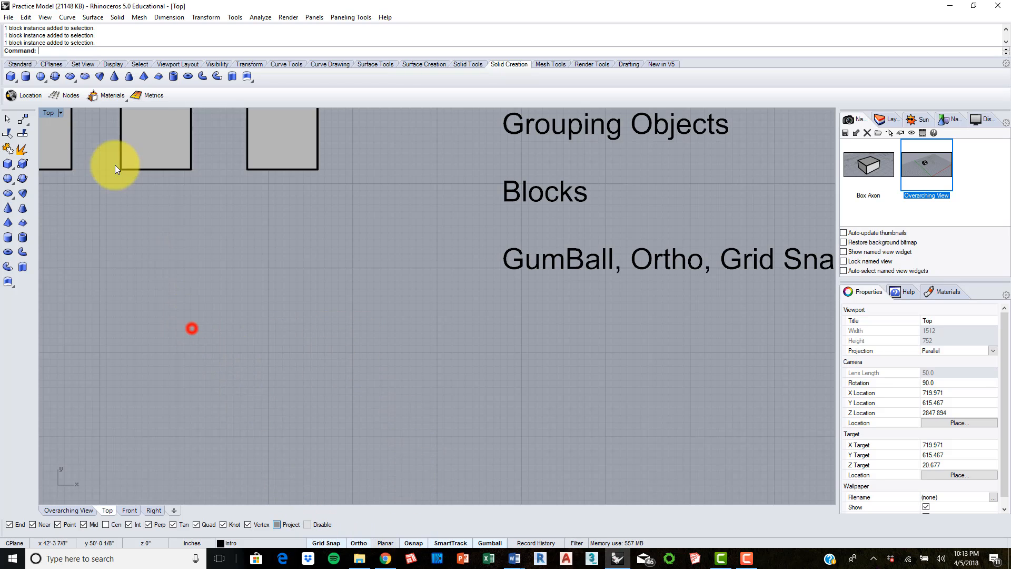
click(11, 75)
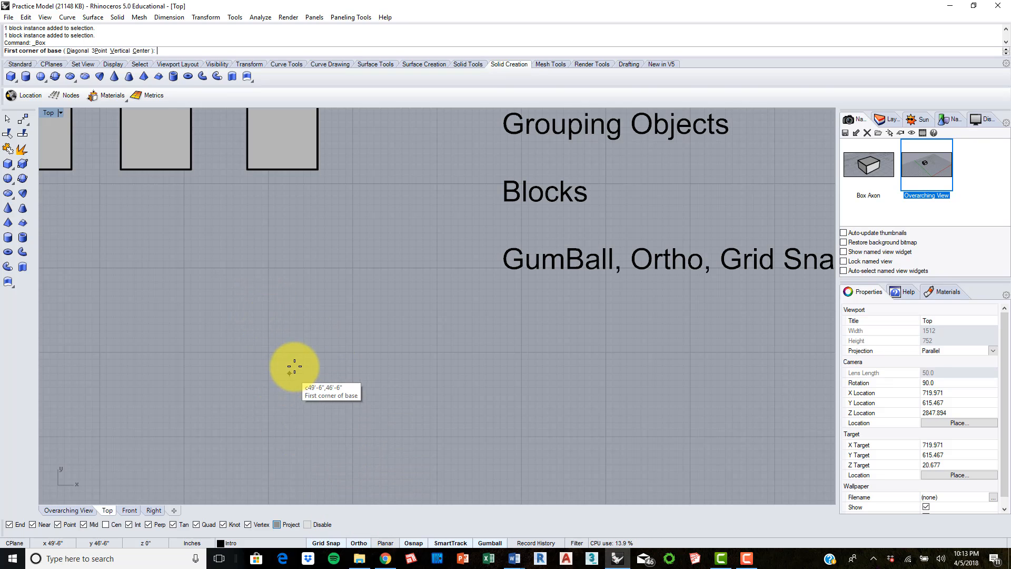
scroll(300, 358, up, 3)
scroll(312, 342, up, 8)
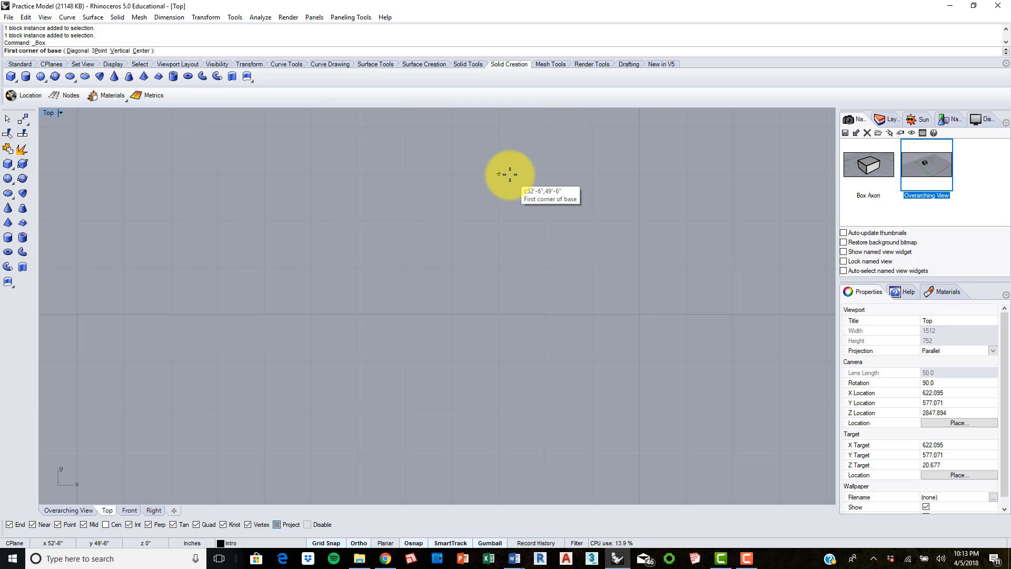
mouse_move(524, 159)
right_down()
mouse_move(430, 210)
mouse_move(394, 270)
mouse_move(380, 255)
mouse_move(390, 216)
mouse_move(436, 216)
mouse_move(397, 219)
right_up()
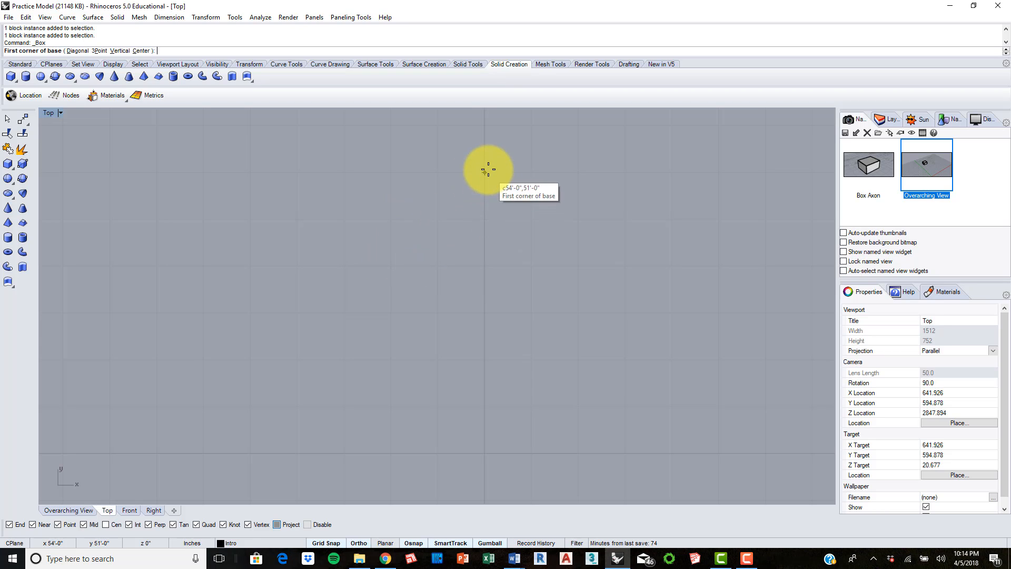
scroll(450, 205, down, 8)
click(362, 266)
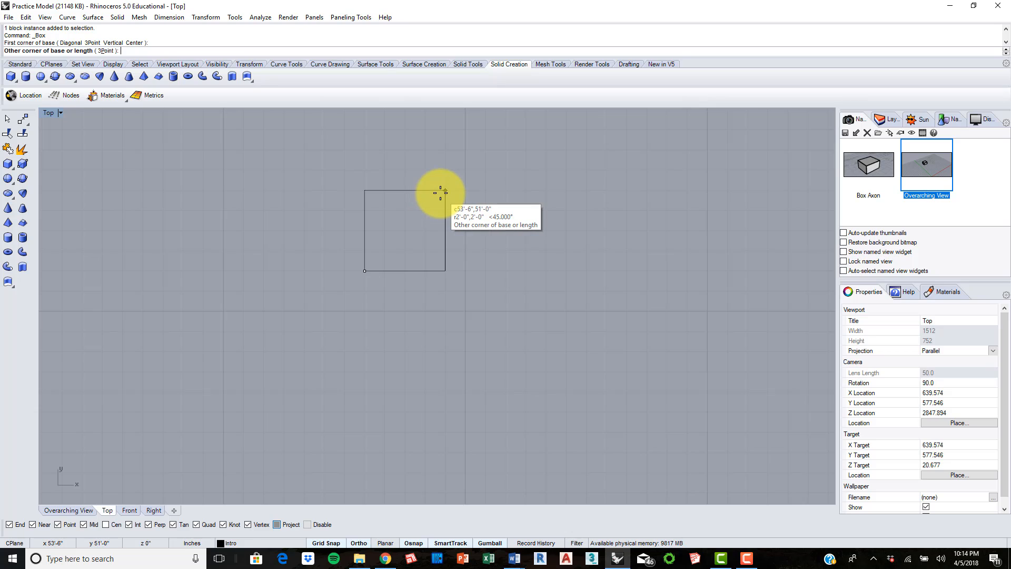
click(462, 171)
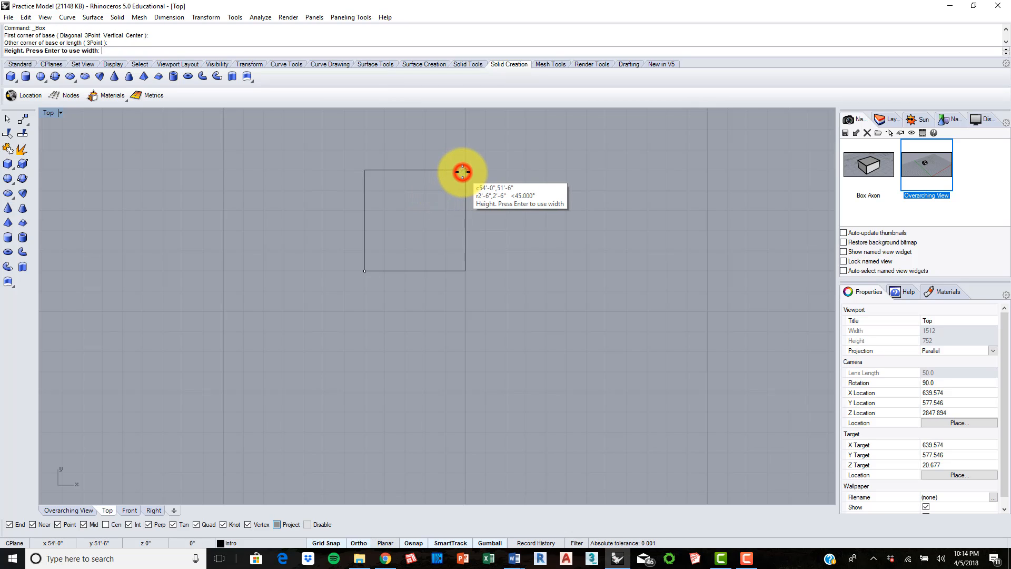
Step: Set the new box's height to about 3'-0" in the Front view
click(128, 511)
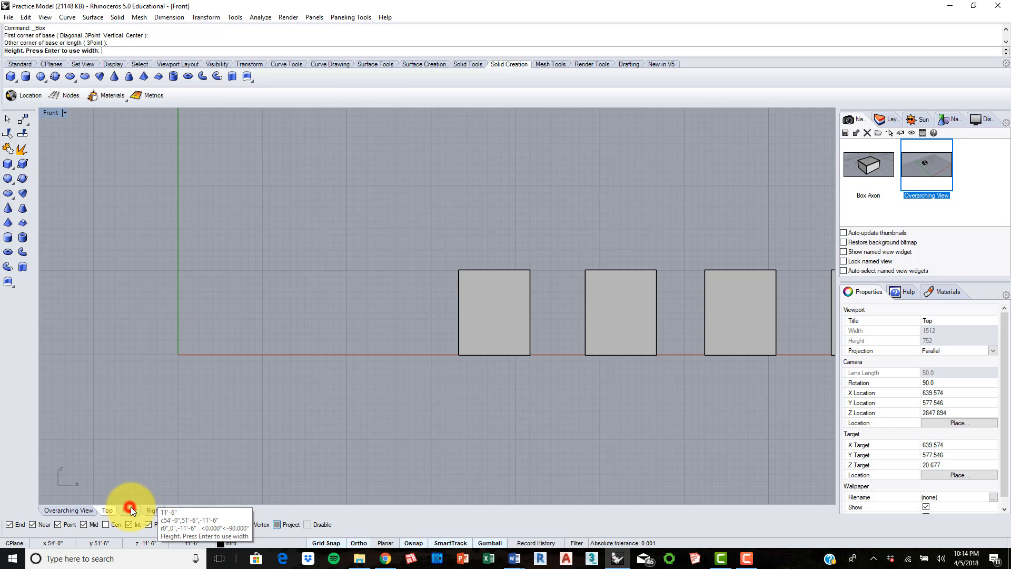
scroll(548, 253, down, 3)
right_drag(716, 262, 554, 269)
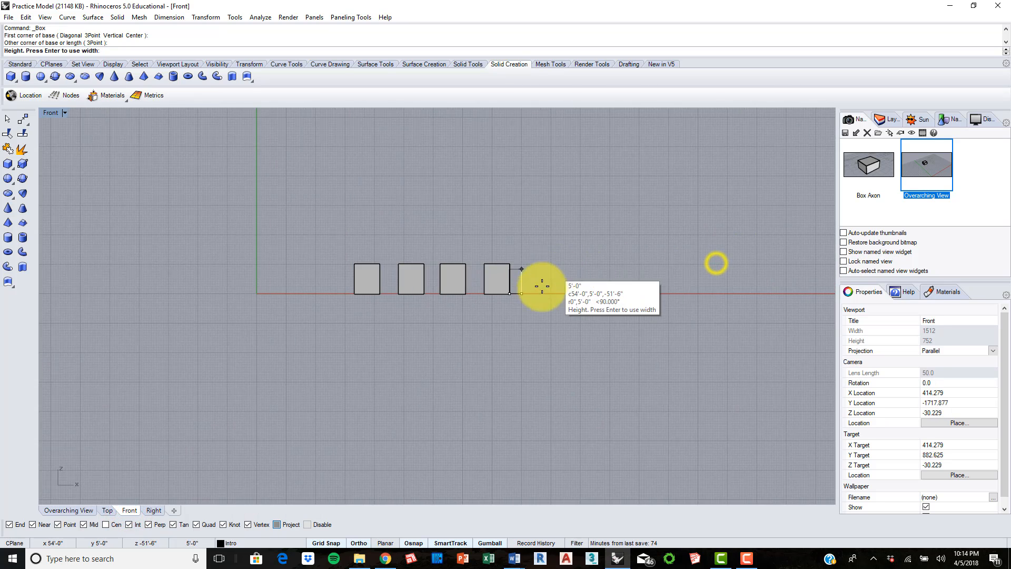
scroll(542, 286, up, 10)
scroll(429, 275, up, 6)
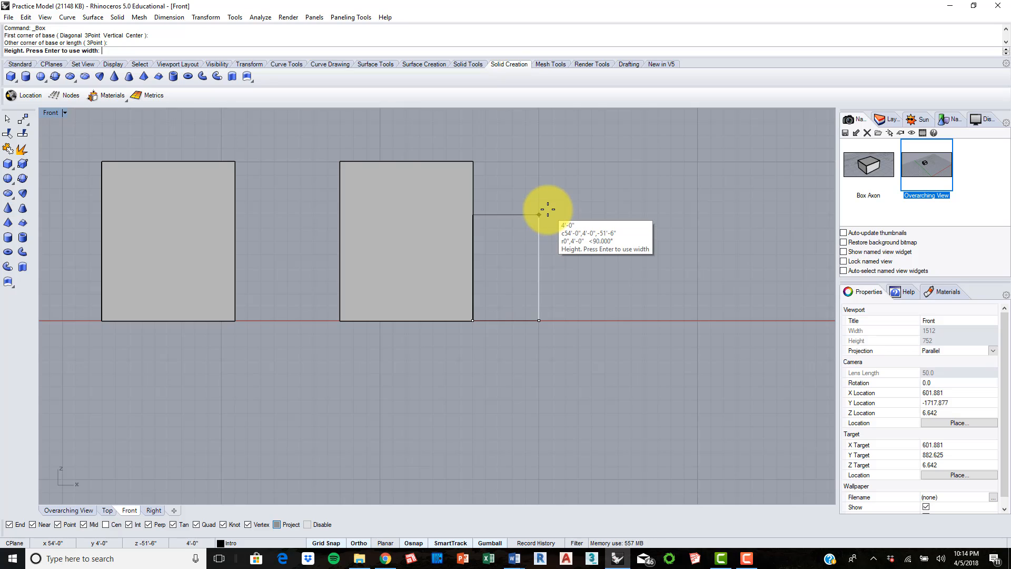
click(542, 242)
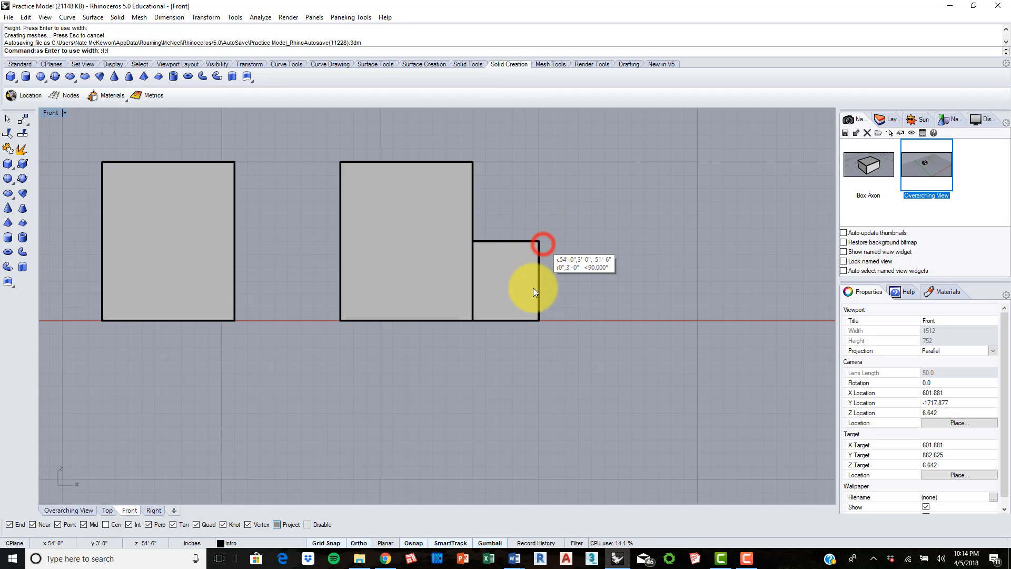
Step: Select the small box in the Overarching View and move it 1'-0" toward positive X with the Gumball
click(88, 511)
shift+right_drag(524, 393, 486, 287)
right_drag(505, 323, 463, 311)
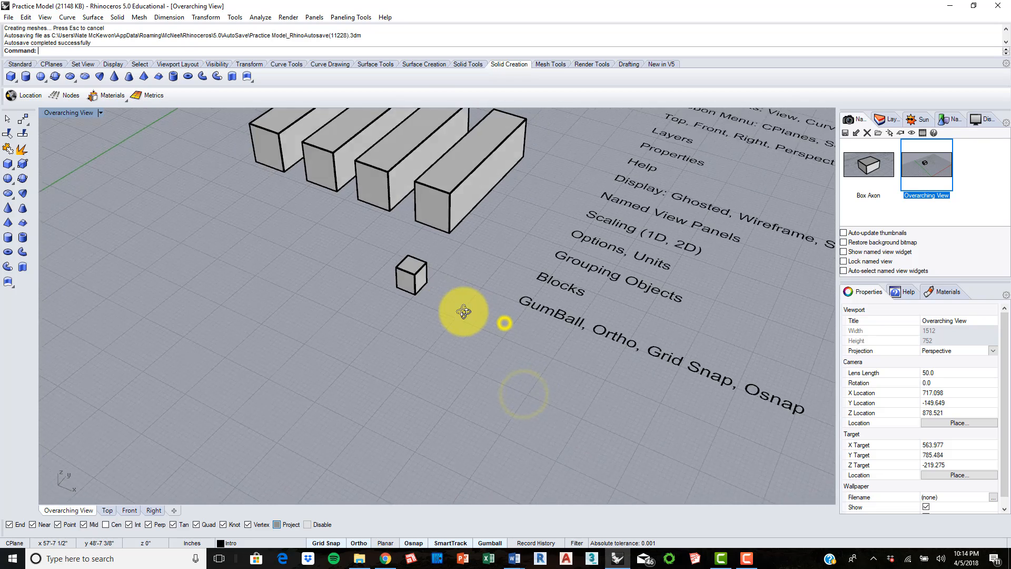
scroll(411, 270, up, 5)
click(406, 266)
click(425, 386)
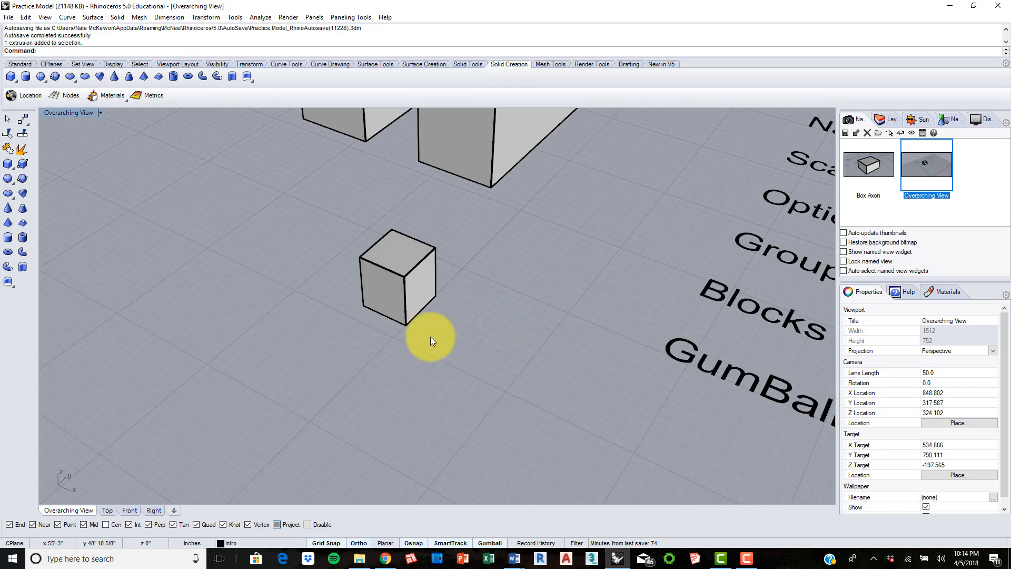
click(405, 292)
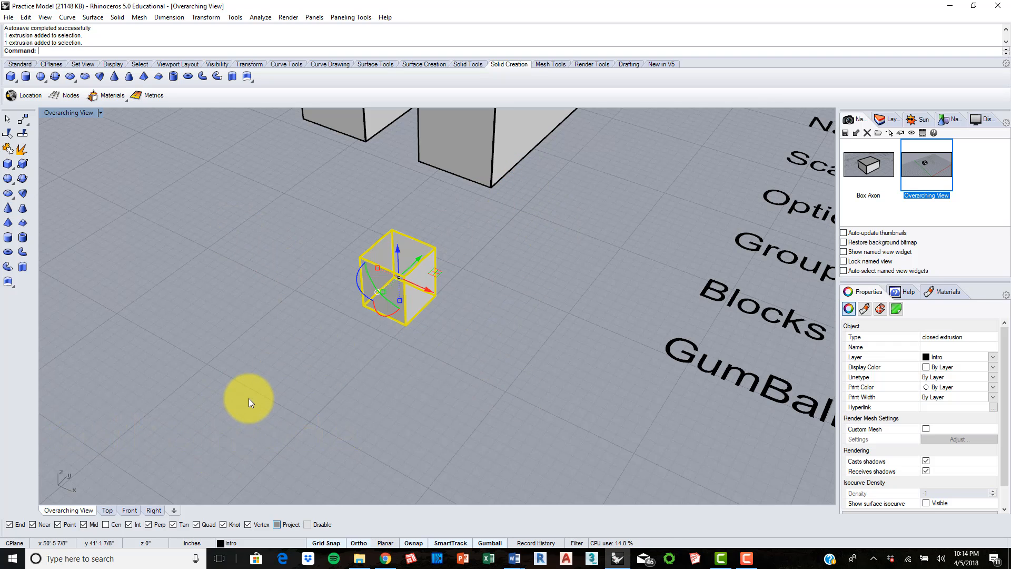
drag(428, 291, 450, 296)
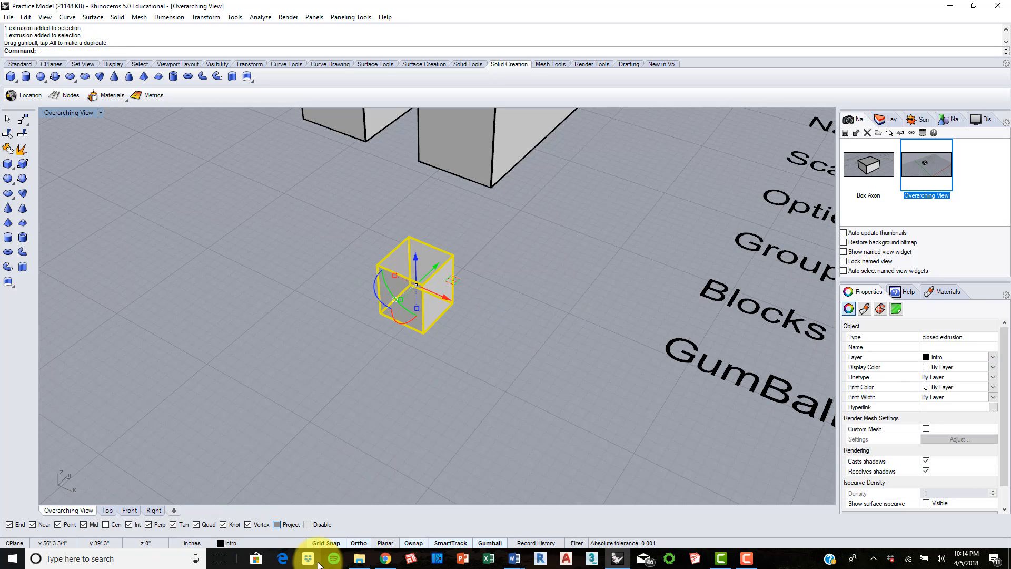
Step: Start moving the small box from its upper-right corner in the Top view, with Ortho off for free diagonal movement
click(107, 509)
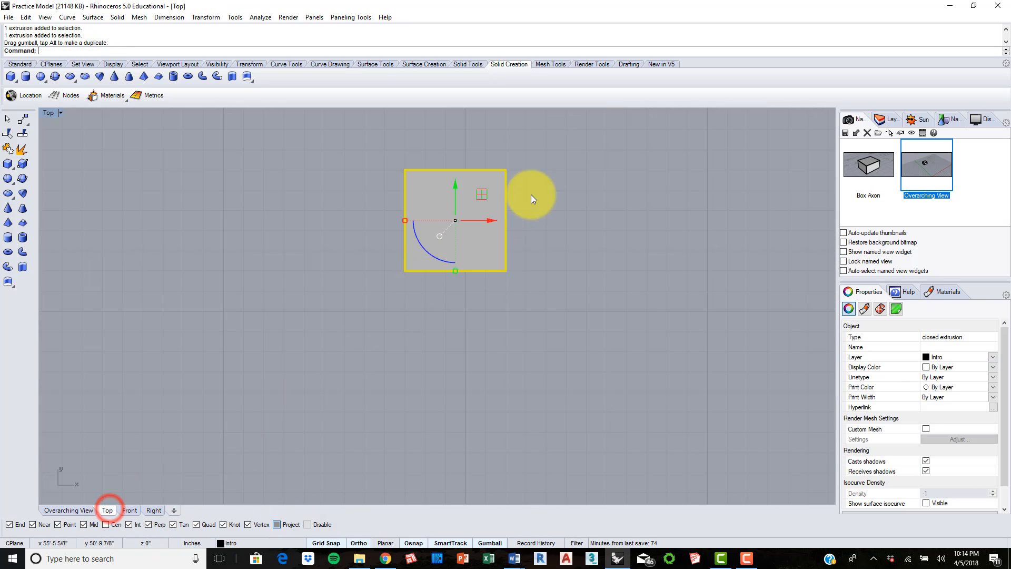
text(Move)
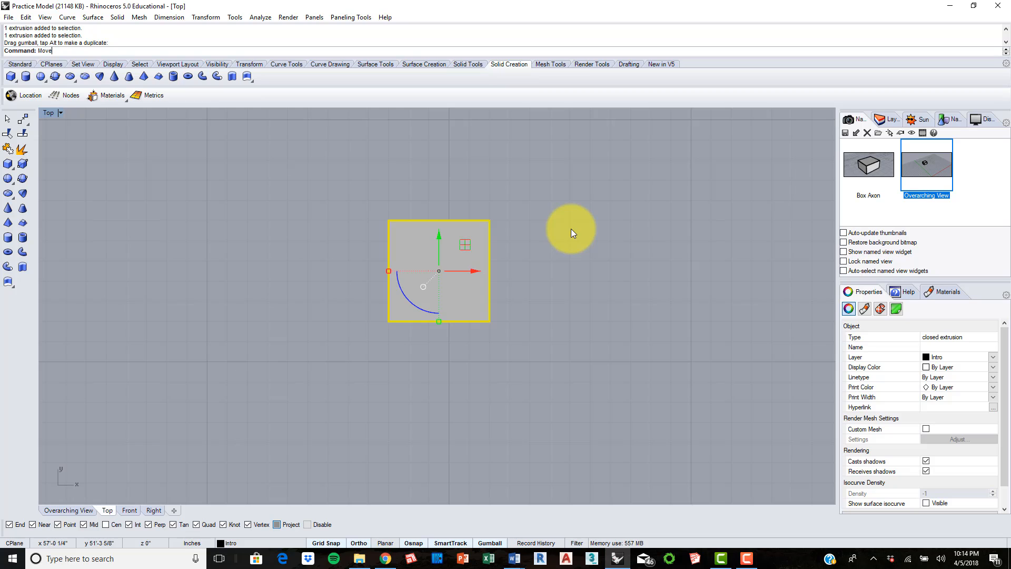
key(Return)
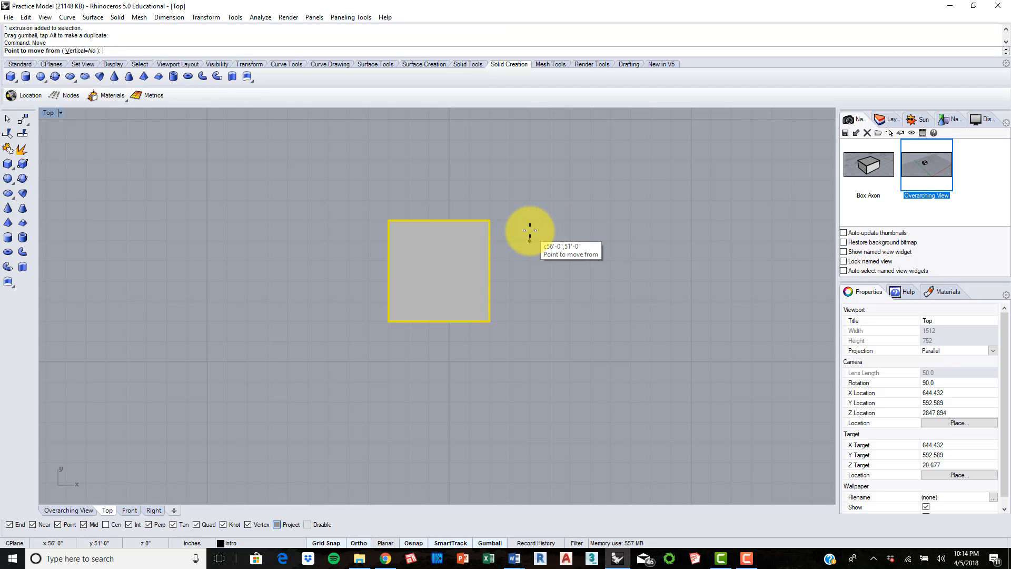
click(491, 220)
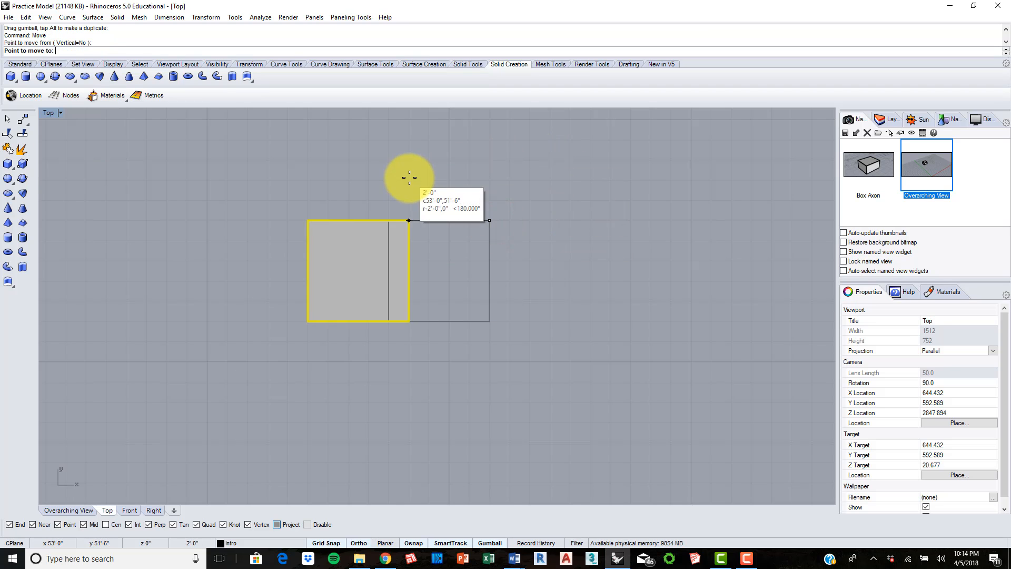
scroll(409, 177, down, 2)
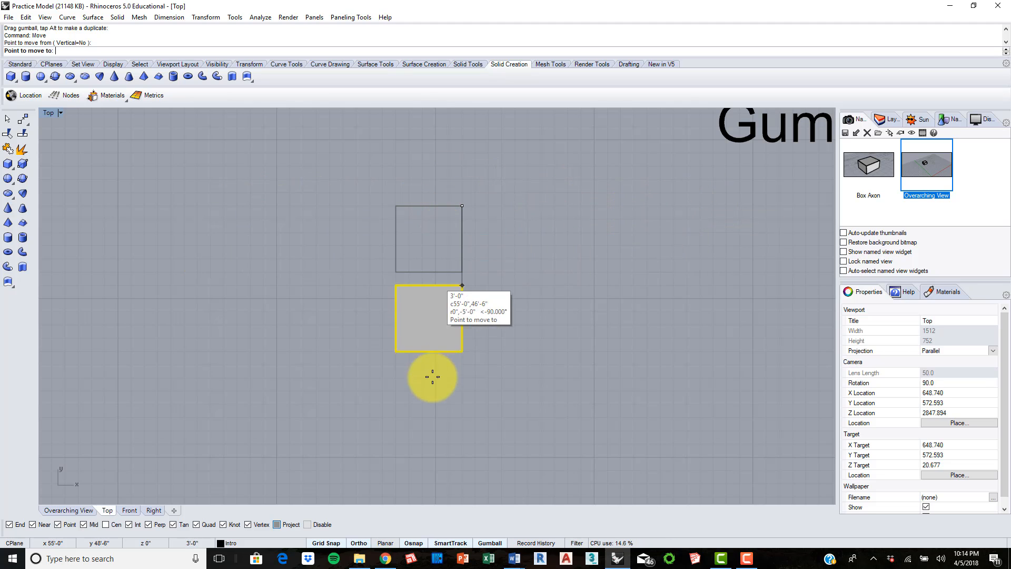
right_drag(480, 142, 446, 237)
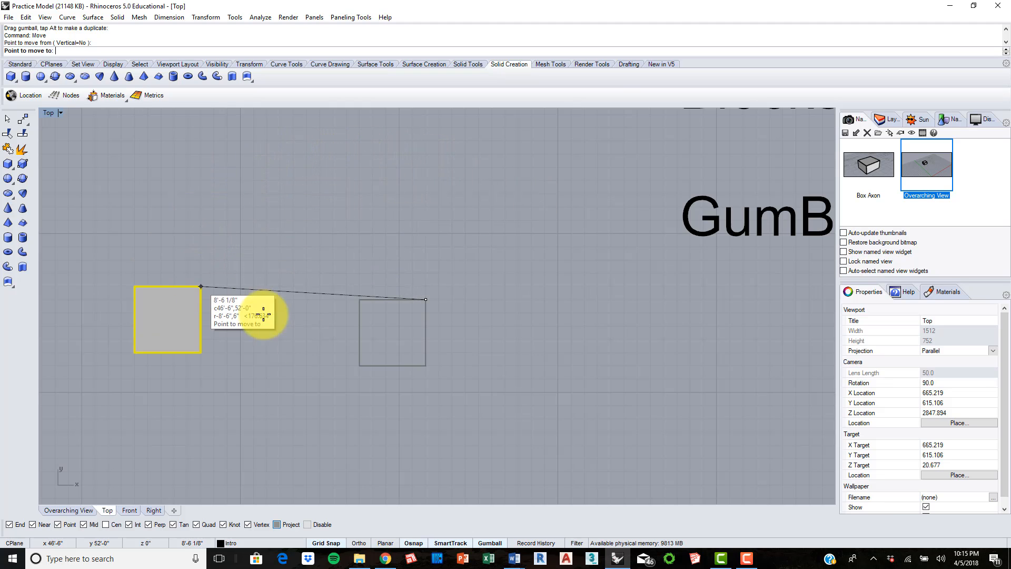
Step: Turn Grid Snap off and preview moving the small box freely between grid points
click(335, 544)
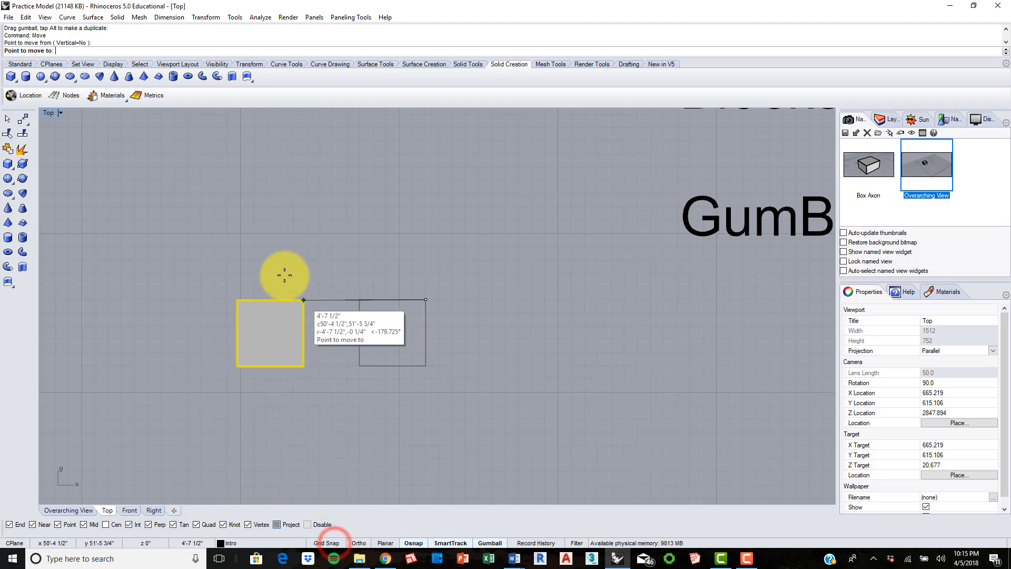
scroll(271, 252, up, 3)
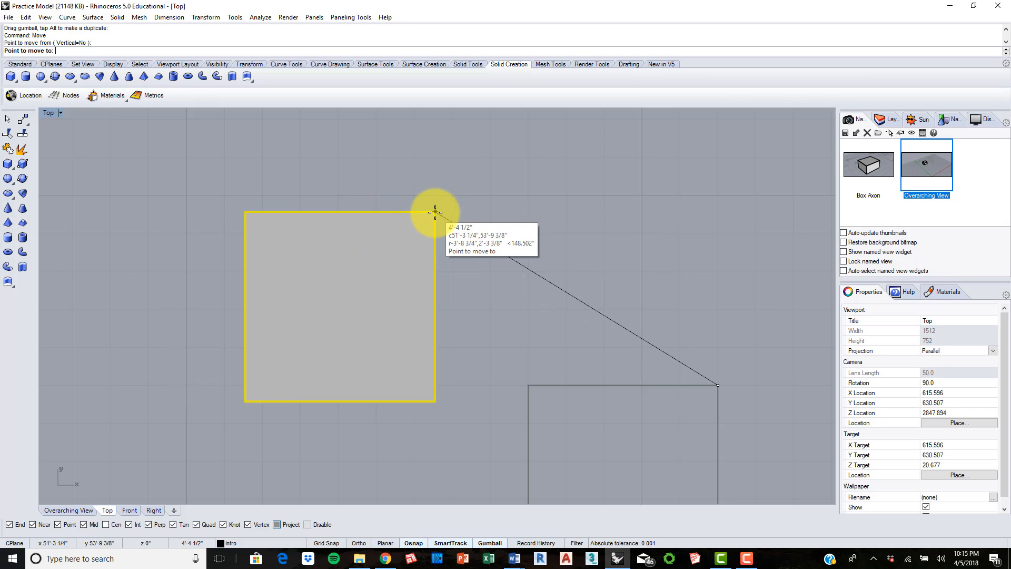
scroll(431, 210, down, 8)
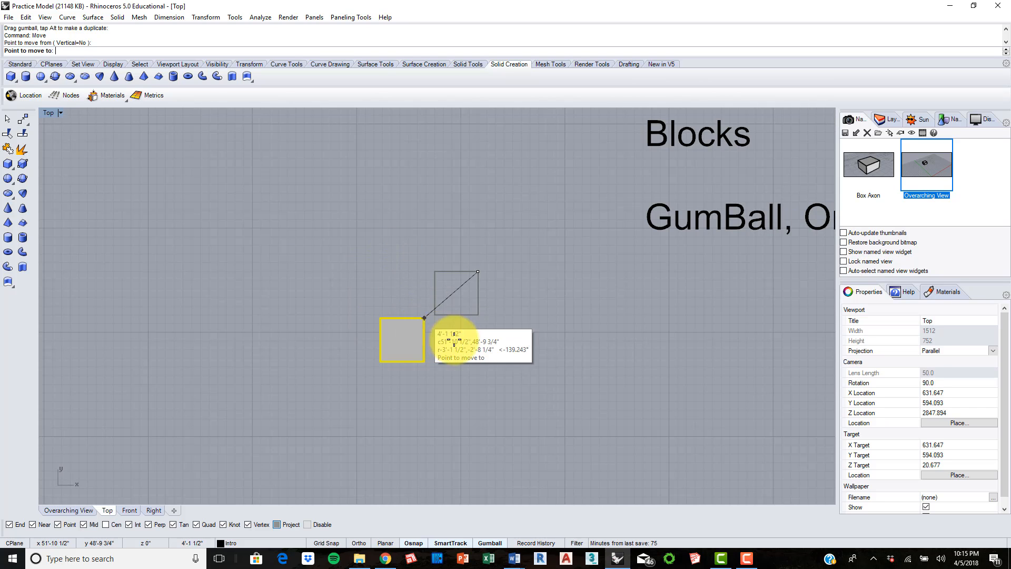
scroll(606, 330, up, 6)
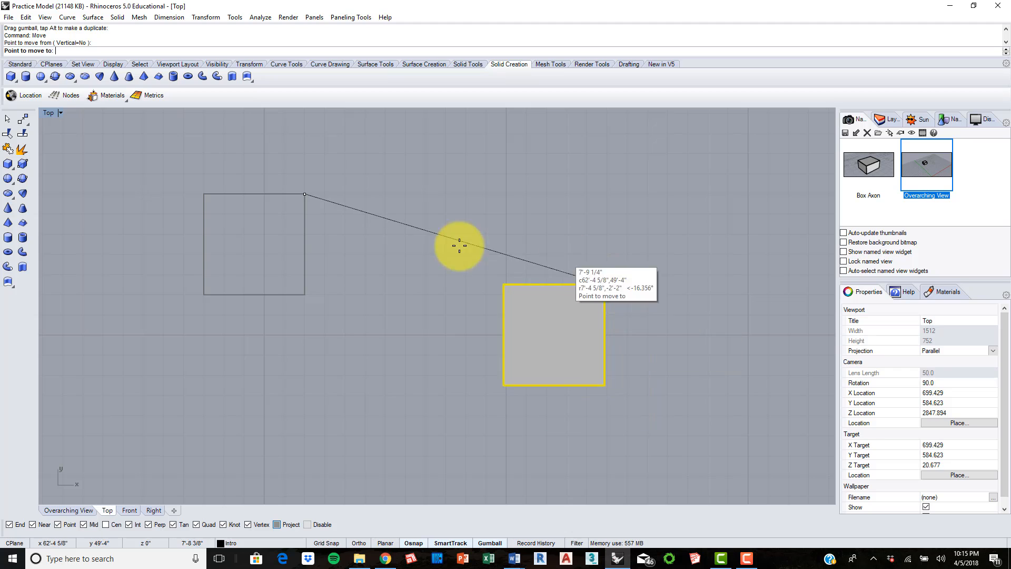
Step: Turn Grid Snap on and place the small box 4'-0" toward positive X and 2'-6" toward negative Y
click(327, 543)
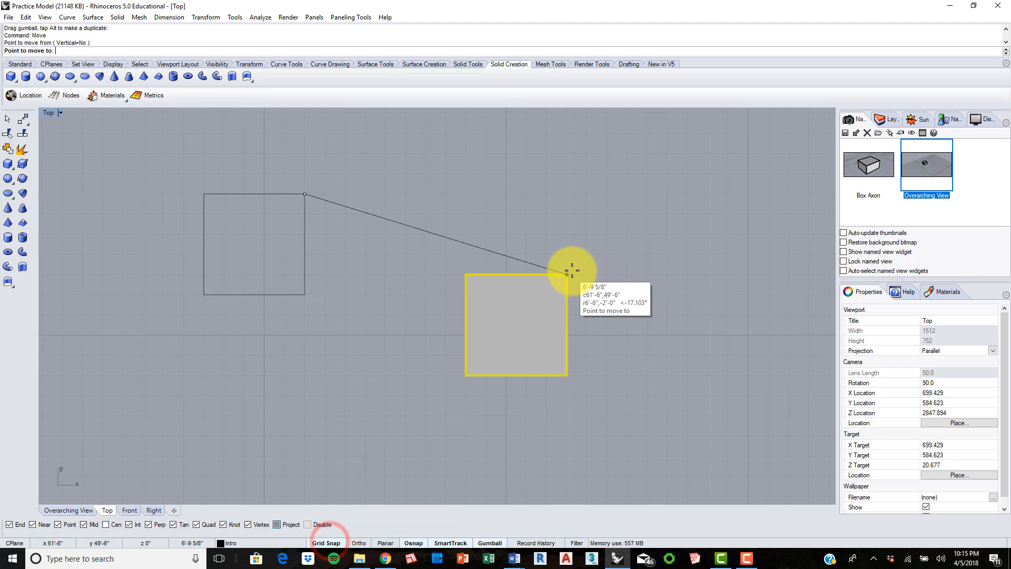
scroll(592, 255, up, 8)
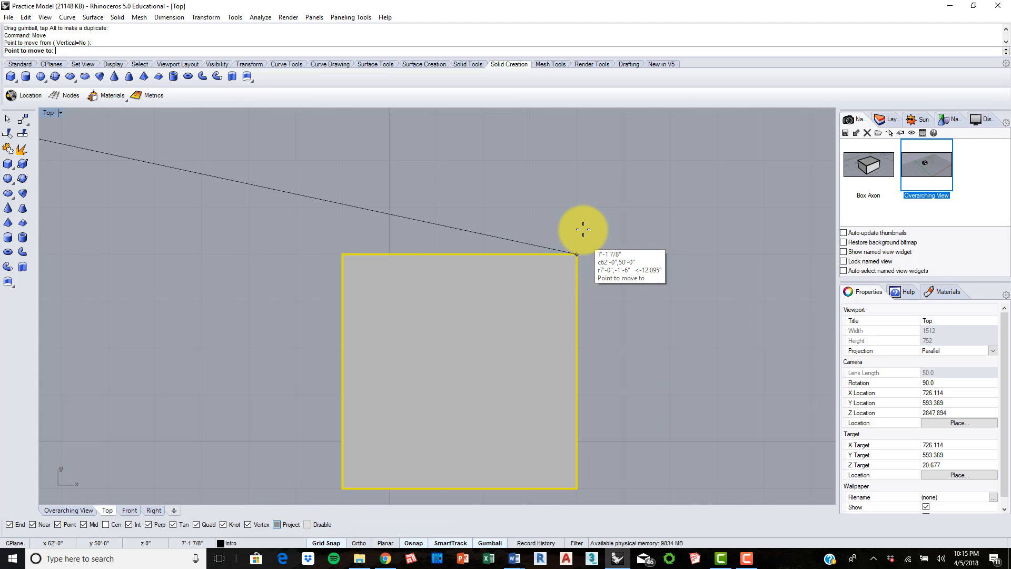
scroll(582, 222, down, 8)
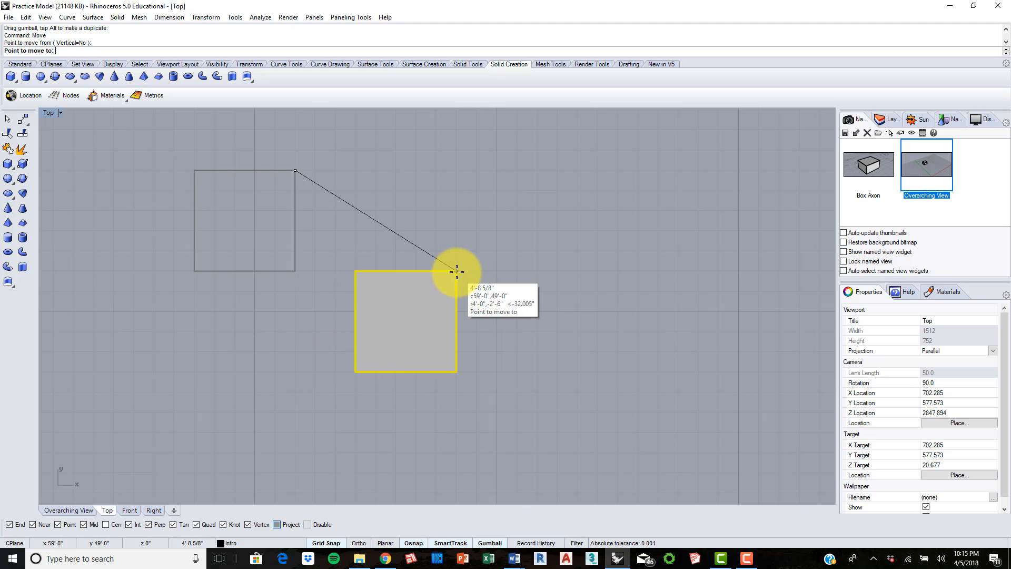
click(456, 272)
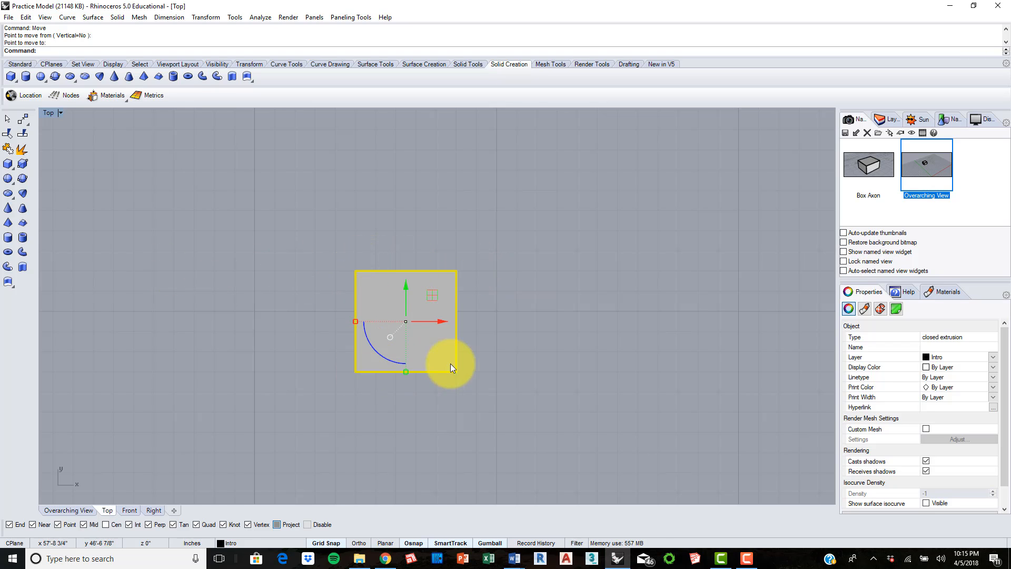
scroll(539, 318, down, 6)
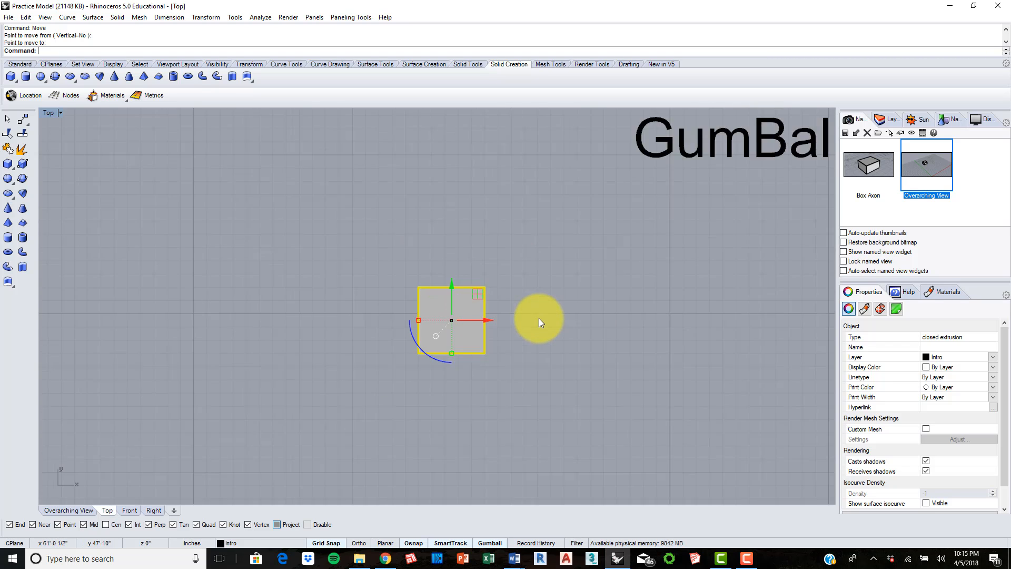
right_drag(628, 263, 258, 366)
scroll(384, 330, down, 2)
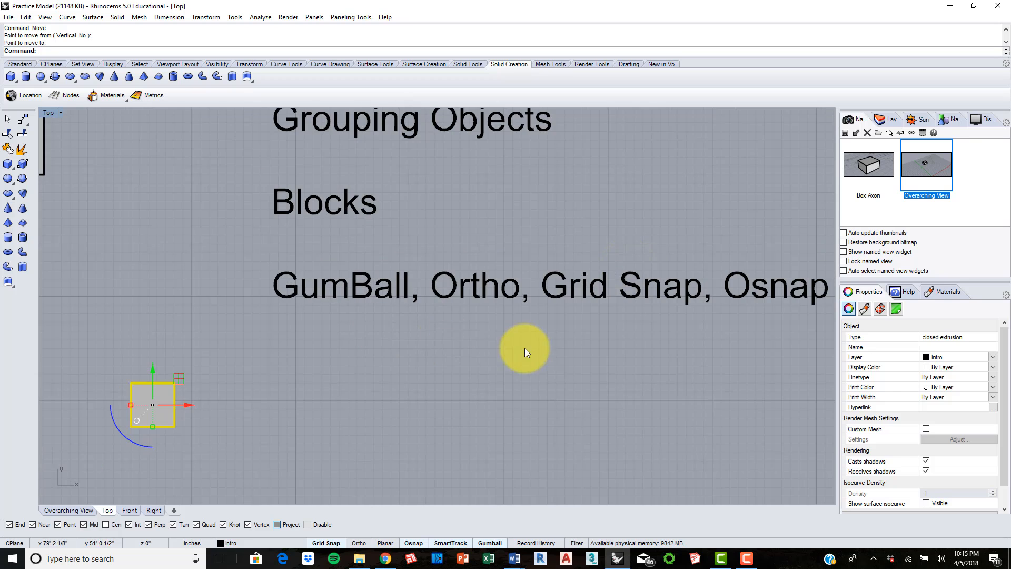
right_drag(344, 366, 419, 325)
scroll(154, 359, up, 6)
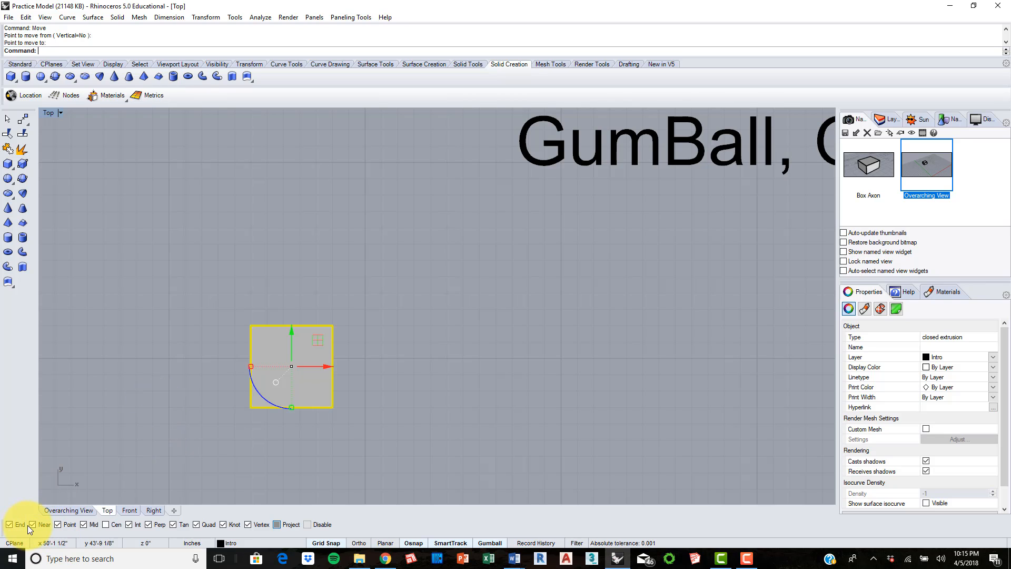
Step: Deselect the box and disable the End, Near, Point, Int, Perp, Tan, Quad, Knot and Vertex object snaps, keeping only Mid
click(179, 308)
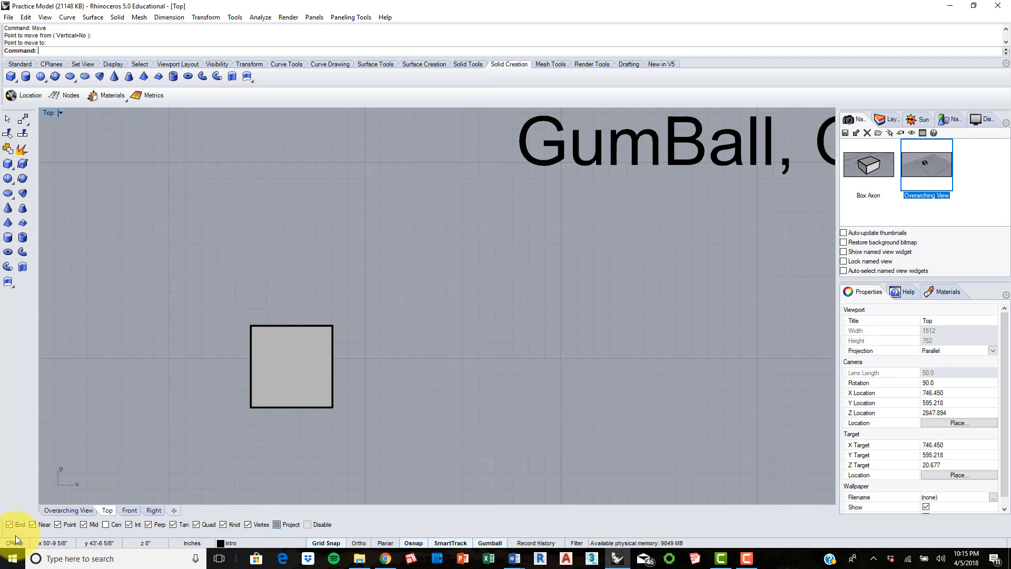
click(35, 524)
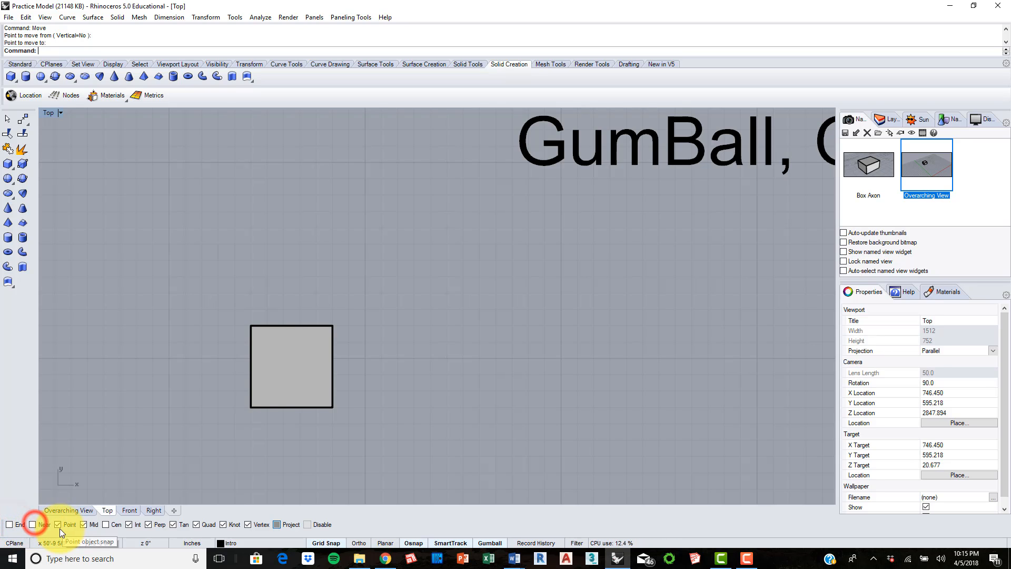
click(61, 526)
click(86, 525)
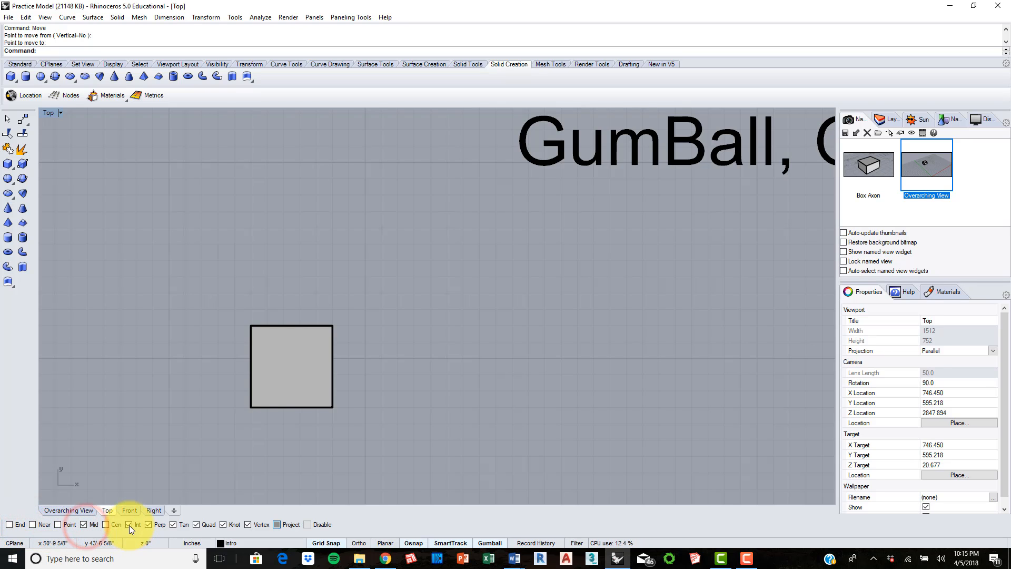
click(129, 524)
click(197, 525)
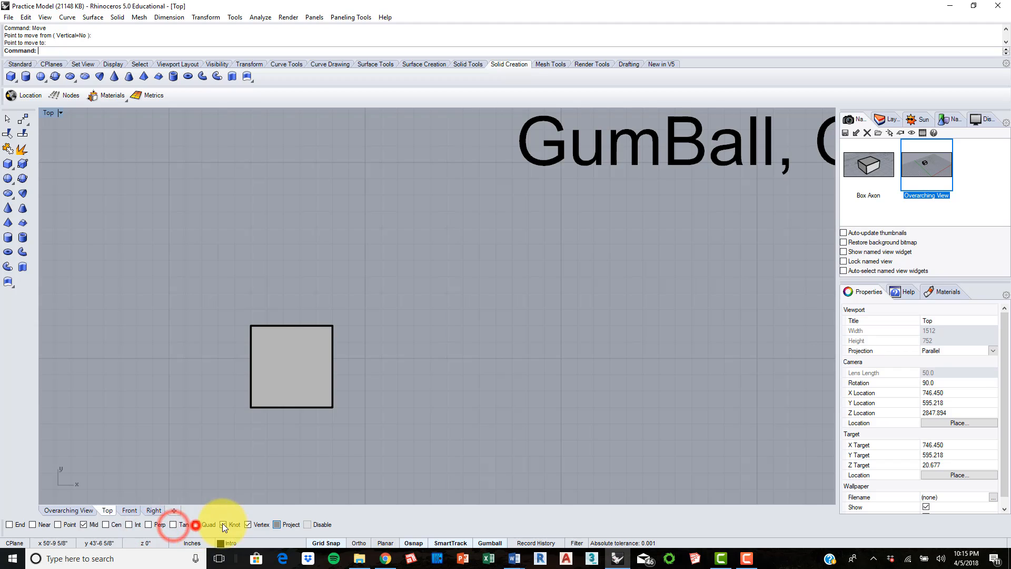
click(224, 525)
click(248, 525)
click(260, 276)
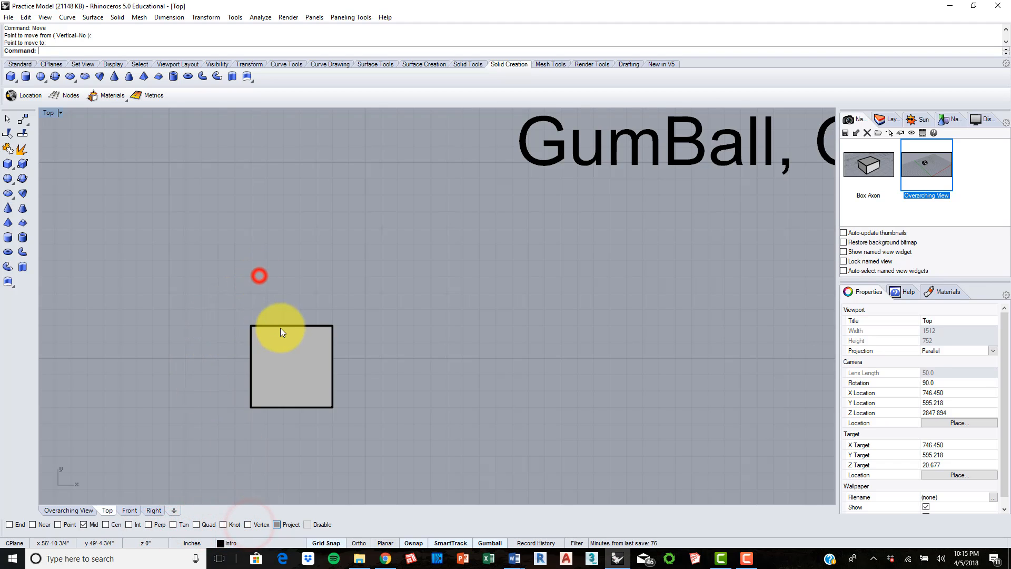
Step: Start a line beside the small box in the Top view and turn Grid Snap off
right_drag(290, 334, 377, 320)
scroll(371, 322, up, 2)
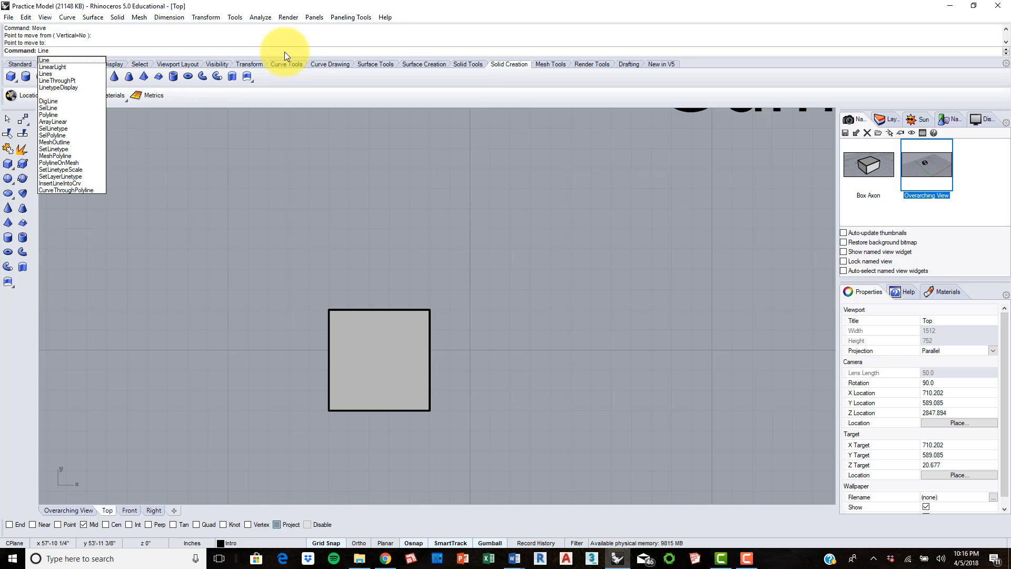
key(Return)
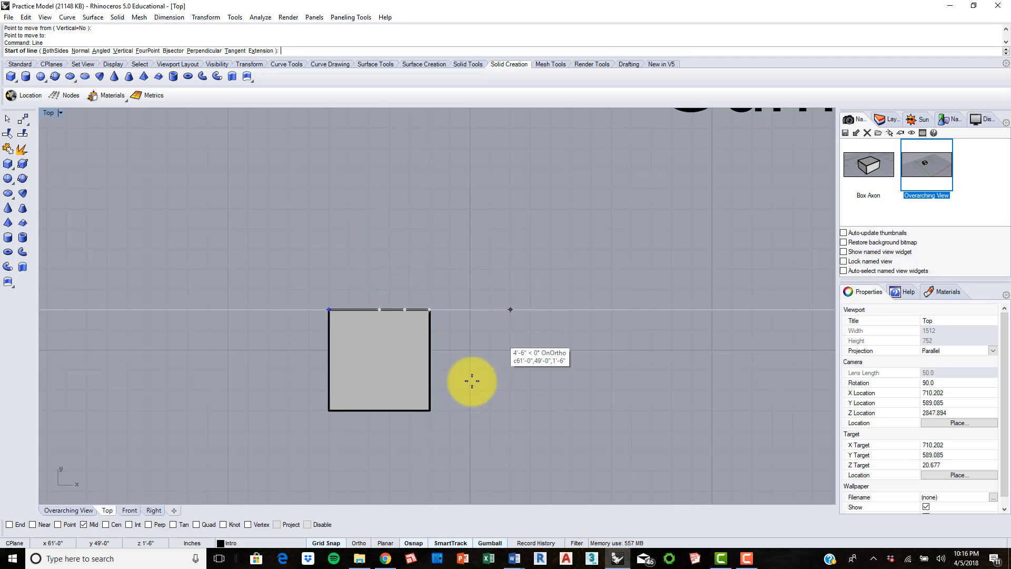
click(330, 542)
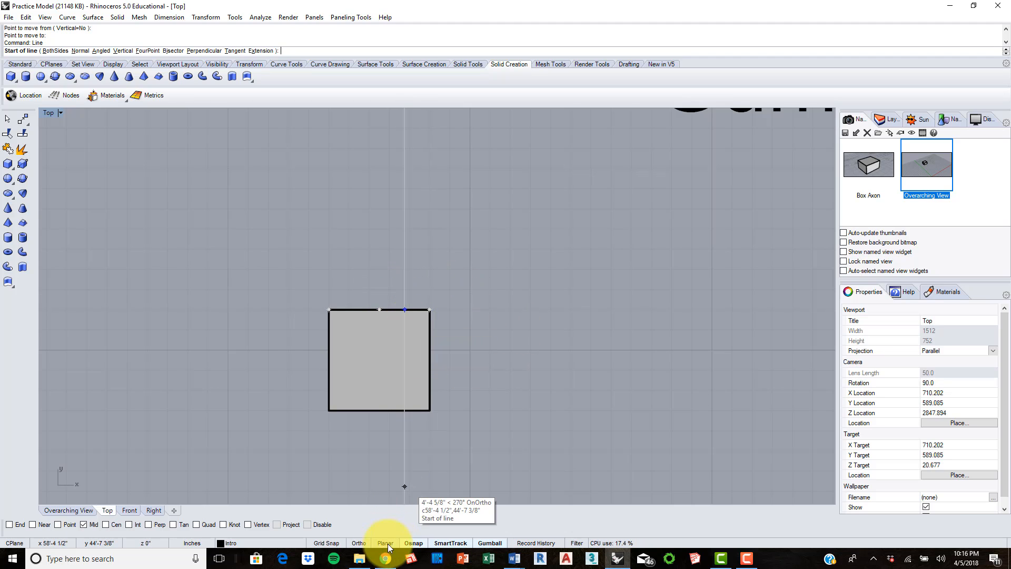
Step: Turn Osnap off and preview the line's start point around the box's upper edge without object snapping
click(413, 543)
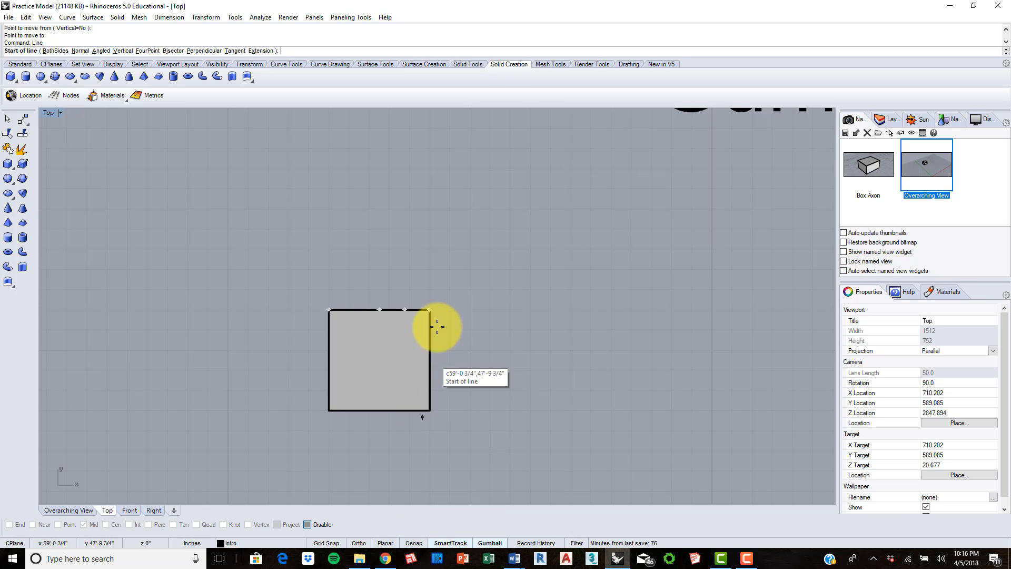
scroll(413, 305, up, 3)
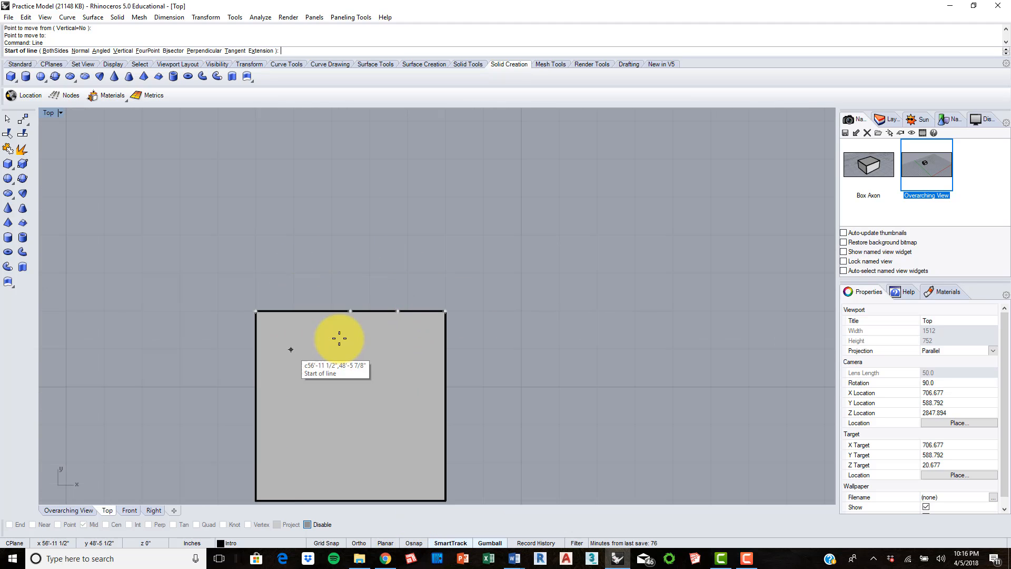
scroll(361, 291, down, 1)
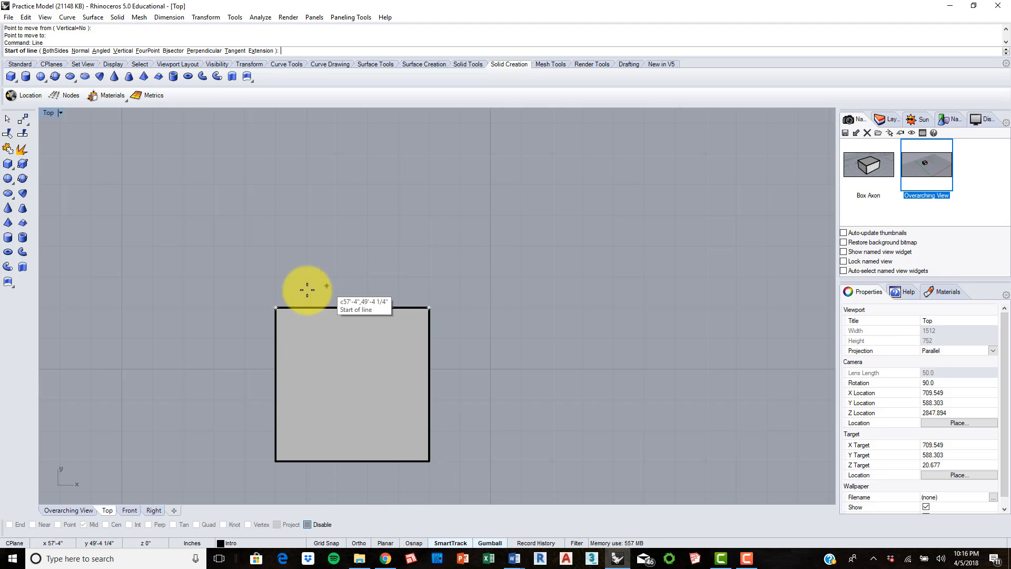
Step: Turn Osnap on and enable the End, Near and Point snaps in addition to Mid
click(414, 543)
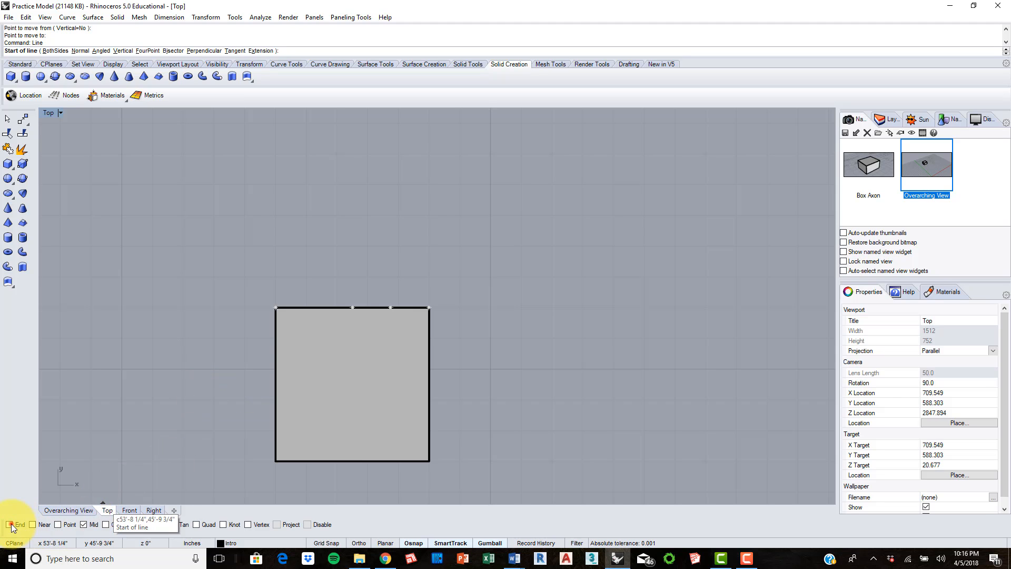
click(33, 524)
click(58, 524)
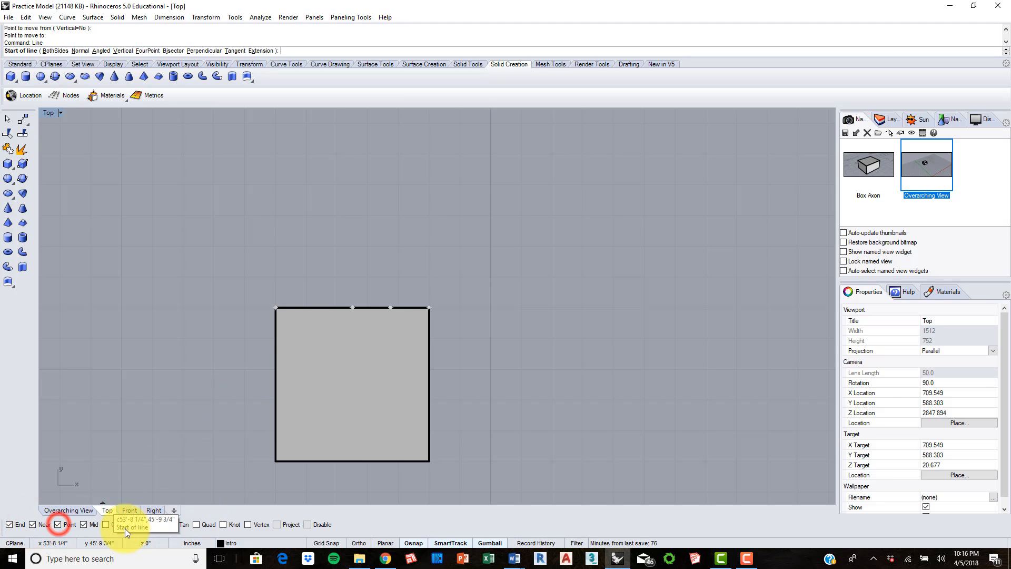
Step: Draw a horizontal line toward positive X from the box's upper-right corner with Grid Snap and Ortho on, and select it
click(429, 309)
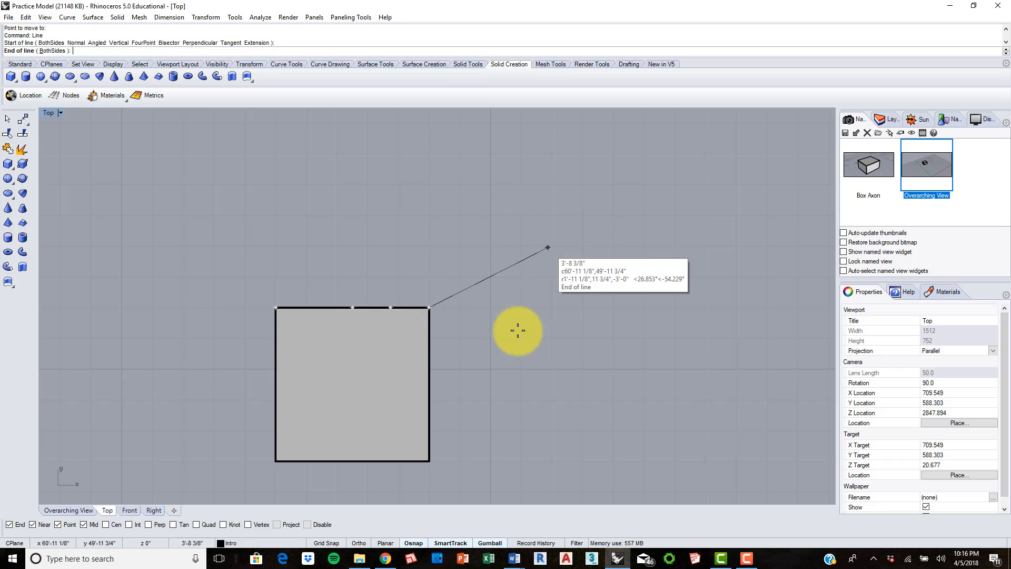
click(337, 543)
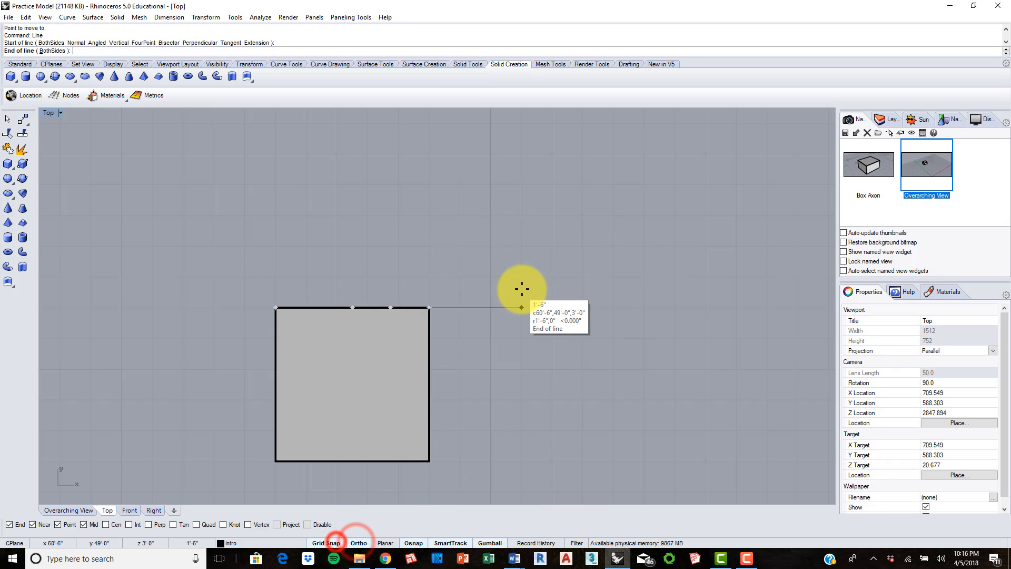
click(668, 307)
right_drag(687, 277, 540, 285)
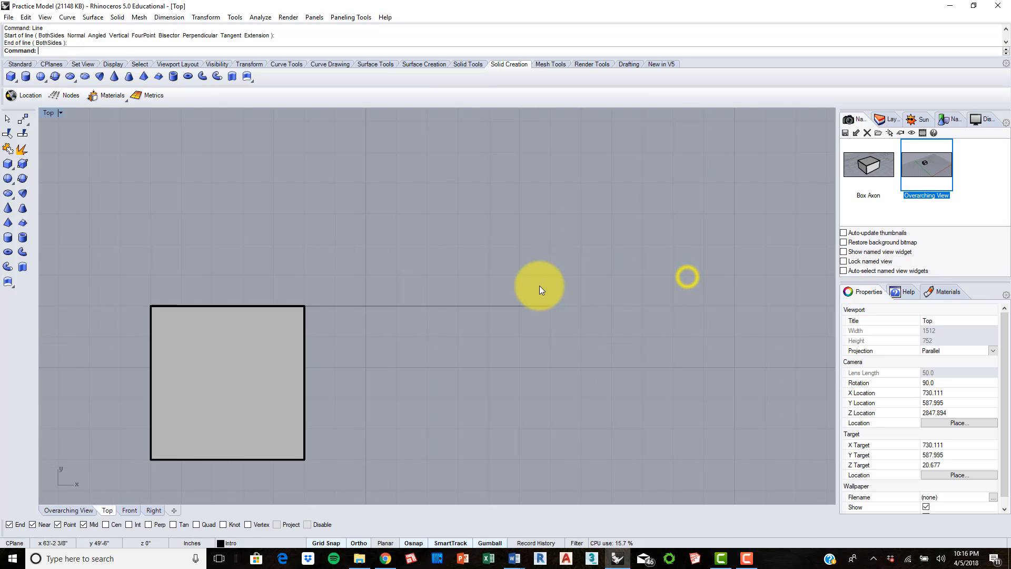
scroll(333, 232, down, 2)
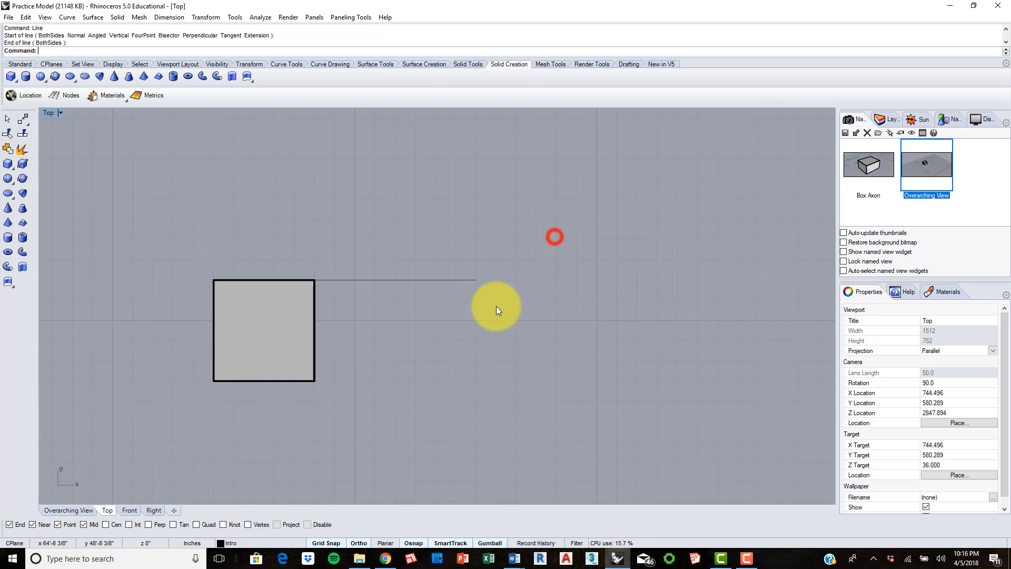
drag(438, 230, 438, 230)
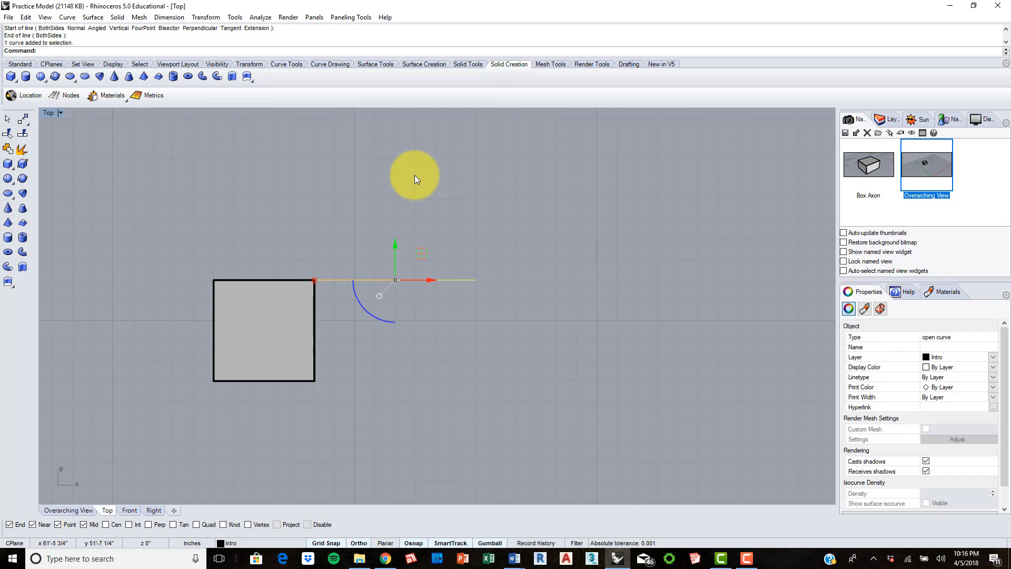
Step: Try a stepped polyline from the small box's upper-right corner: about 1'-6" up, 3' across, and 1'-6" up
click(378, 180)
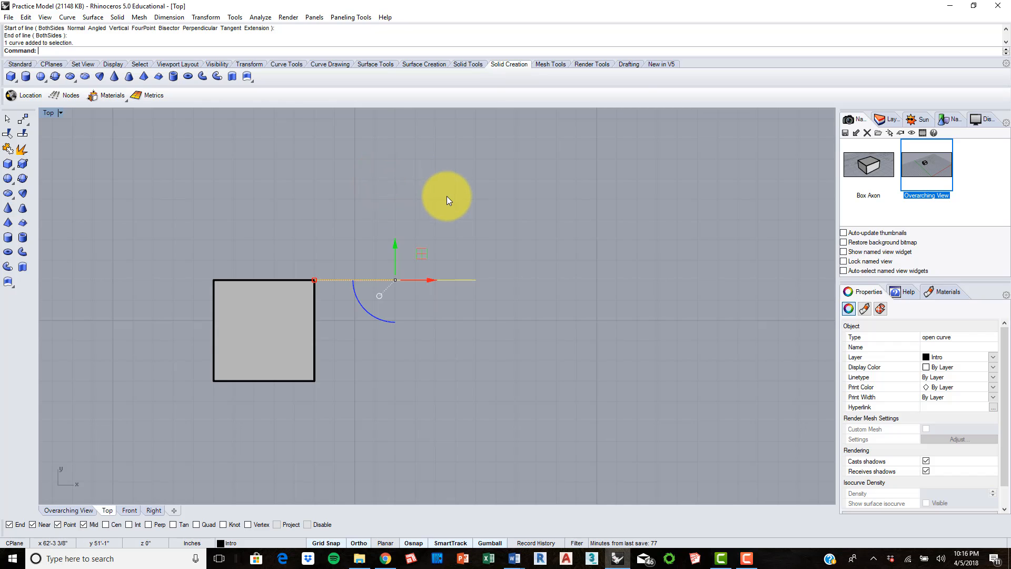
text(Polyline)
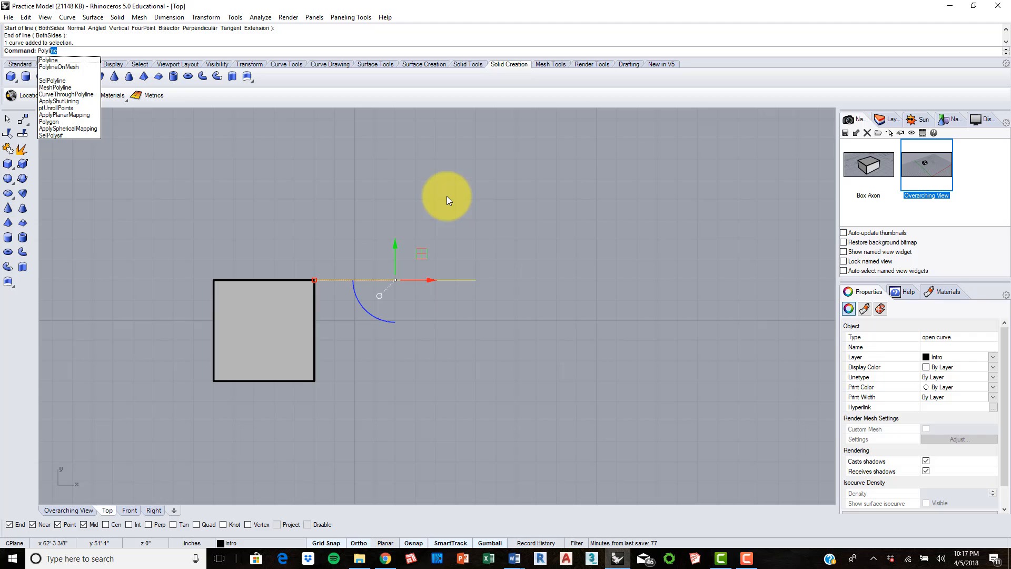
key(Return)
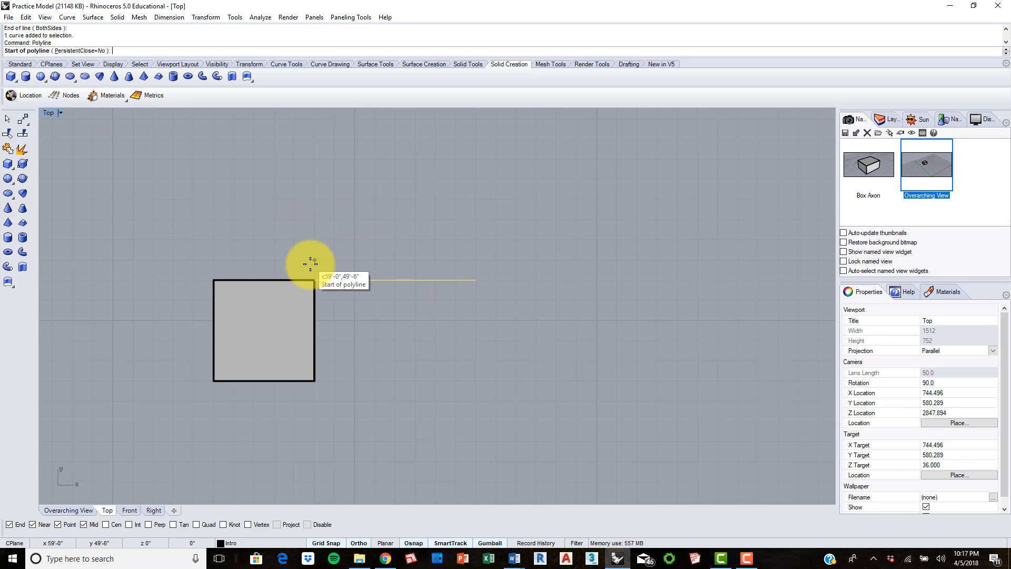
click(311, 280)
click(315, 219)
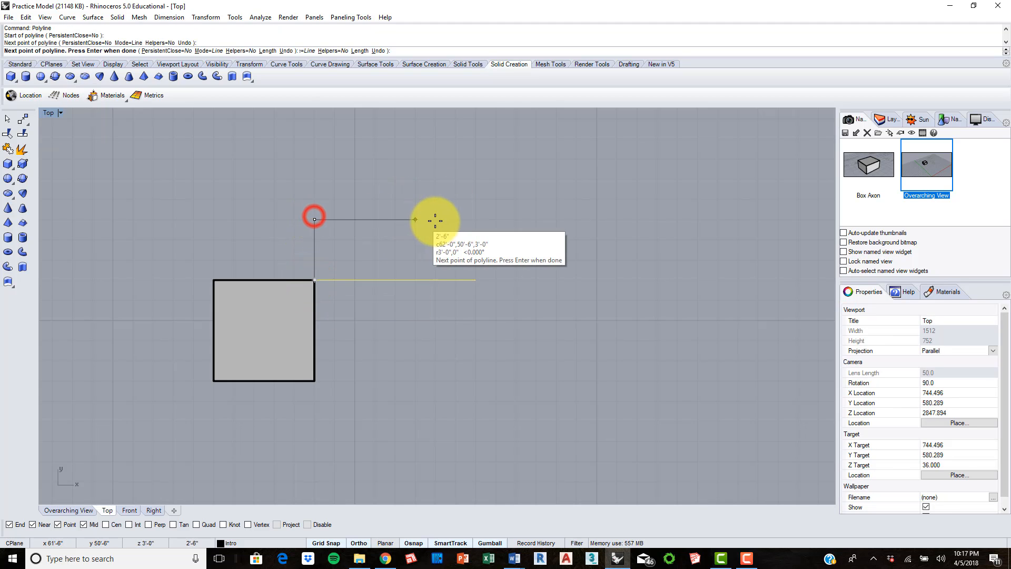
click(435, 220)
click(437, 164)
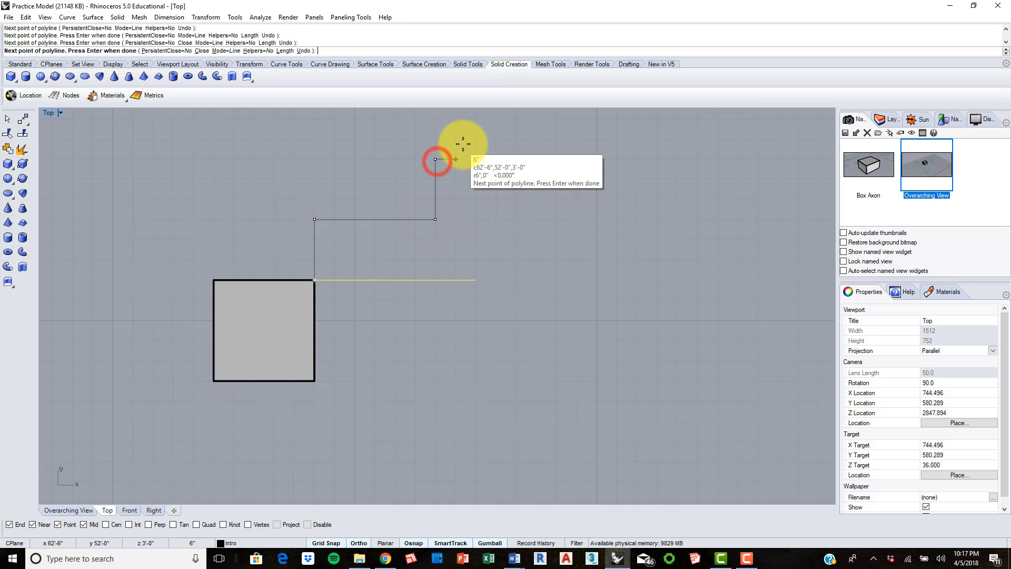
key(Escape)
Step: Delete the horizontal line and the small box together in the Top view
scroll(449, 176, down, 5)
drag(467, 269, 327, 175)
key(Delete)
Step: Review the whole Interface, Navigation, Basics topic list beside the Practice Modeling and Commands headings in the Top view
scroll(333, 173, down, 4)
right_drag(388, 153, 374, 428)
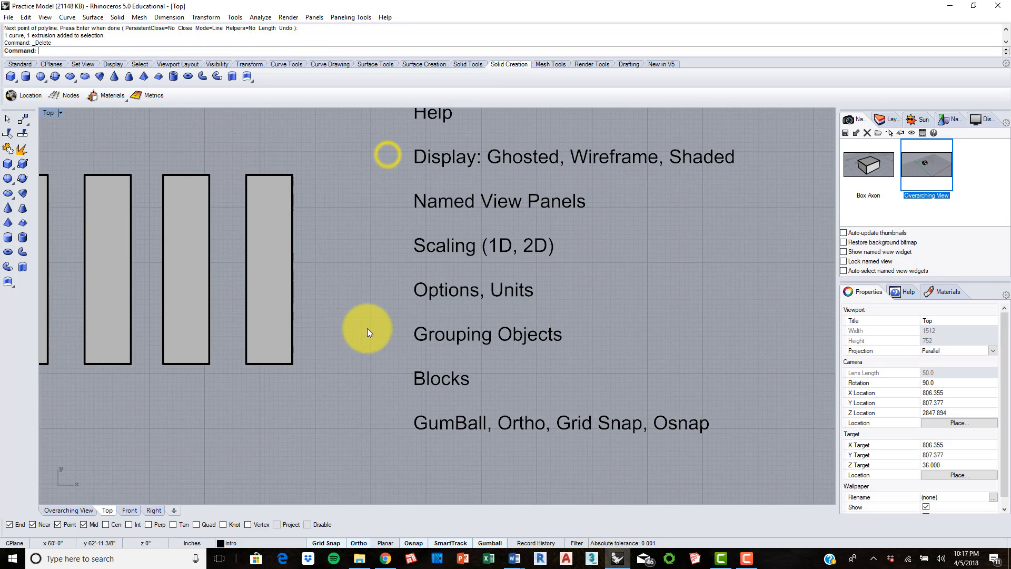
scroll(364, 323, down, 10)
scroll(471, 182, up, 3)
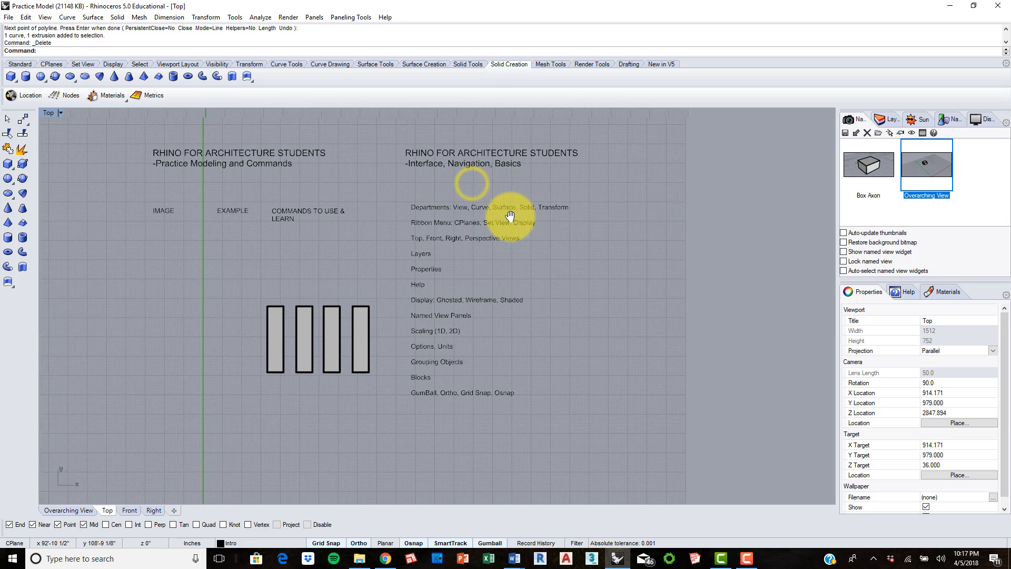
right_drag(555, 219, 550, 226)
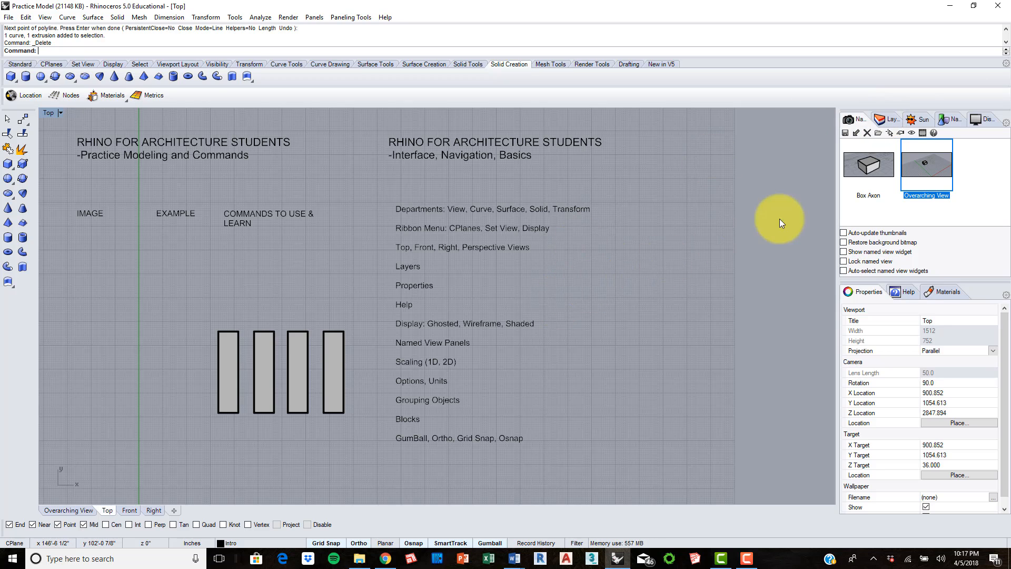
drag(865, 122, 888, 117)
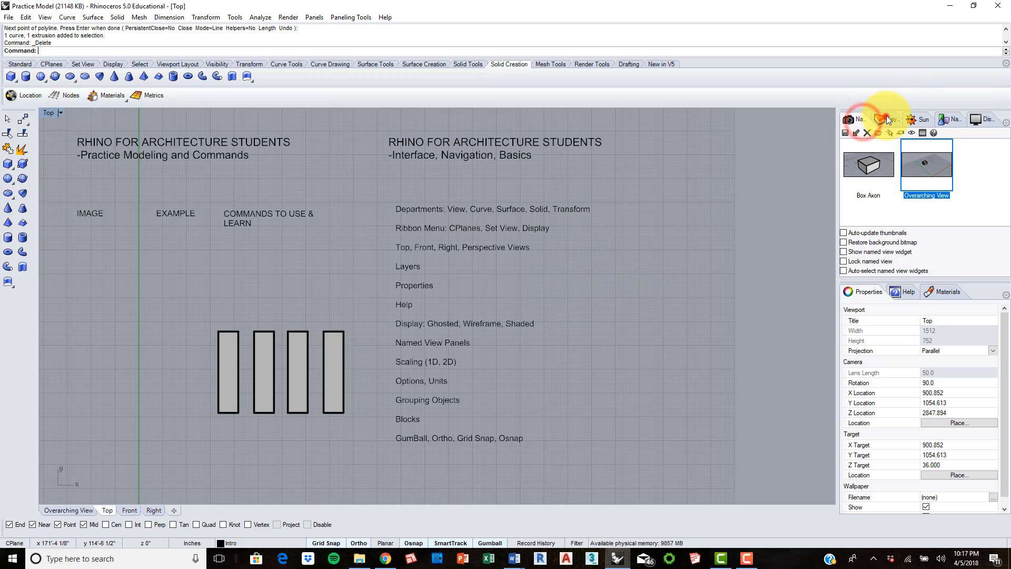